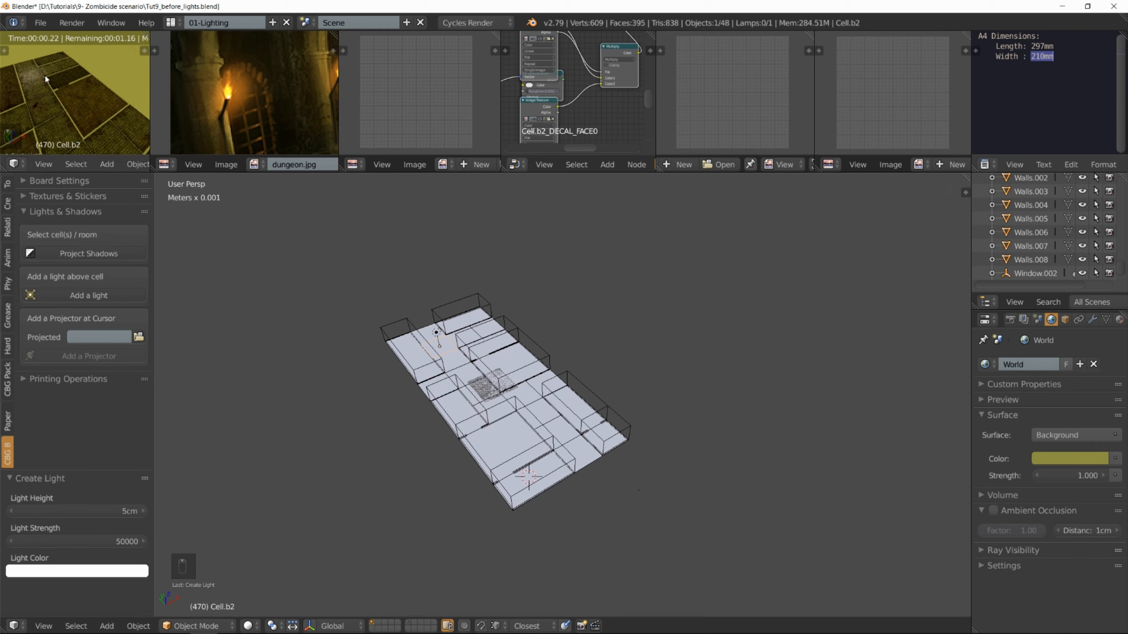
- Double the new light's strength twice, raising it to 200000
{"action": "middle_click_drag", "start_coordinate": [45, 77], "coordinate": [87, 113], "text": "shift"}
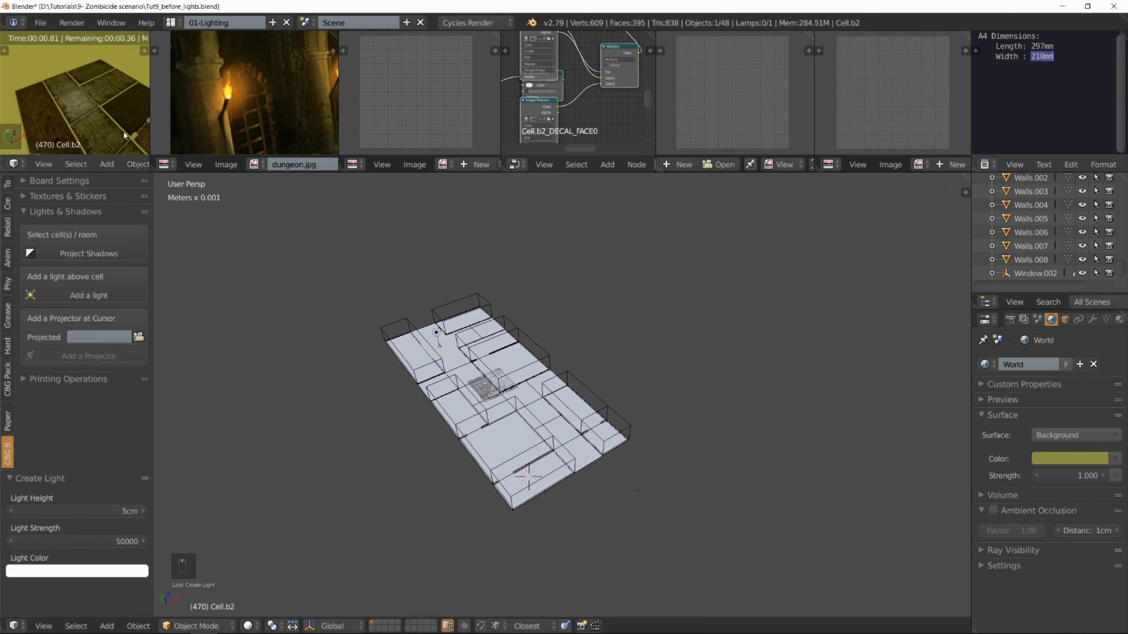
{"action": "left_click", "coordinate": [114, 540]}
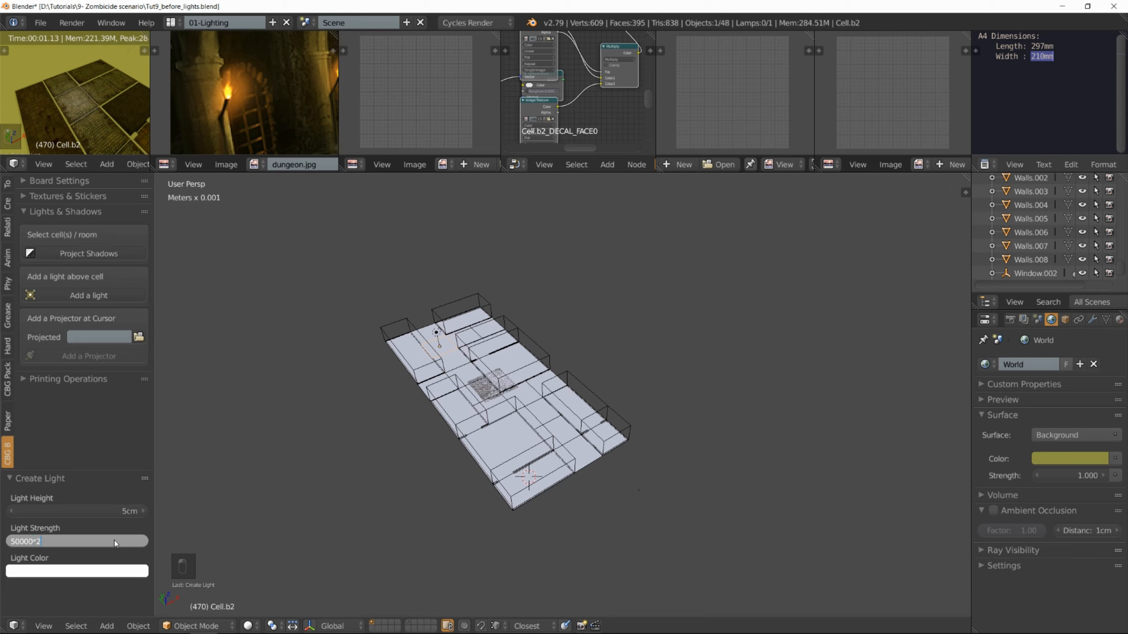
{"action": "key", "text": "Return"}
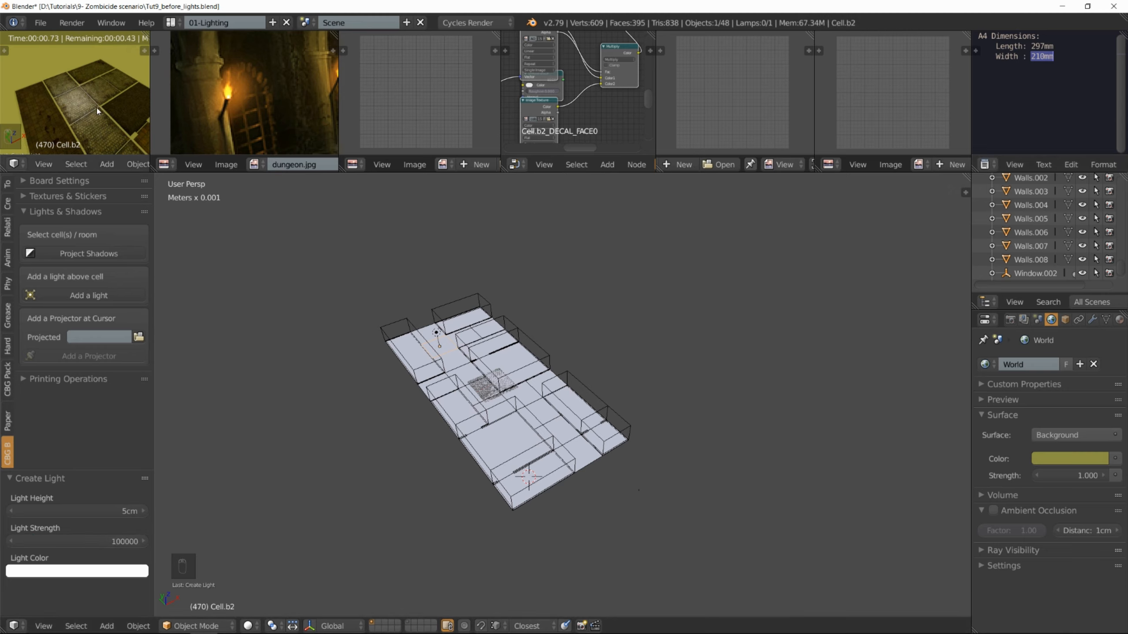
{"action": "left_click", "coordinate": [118, 541]}
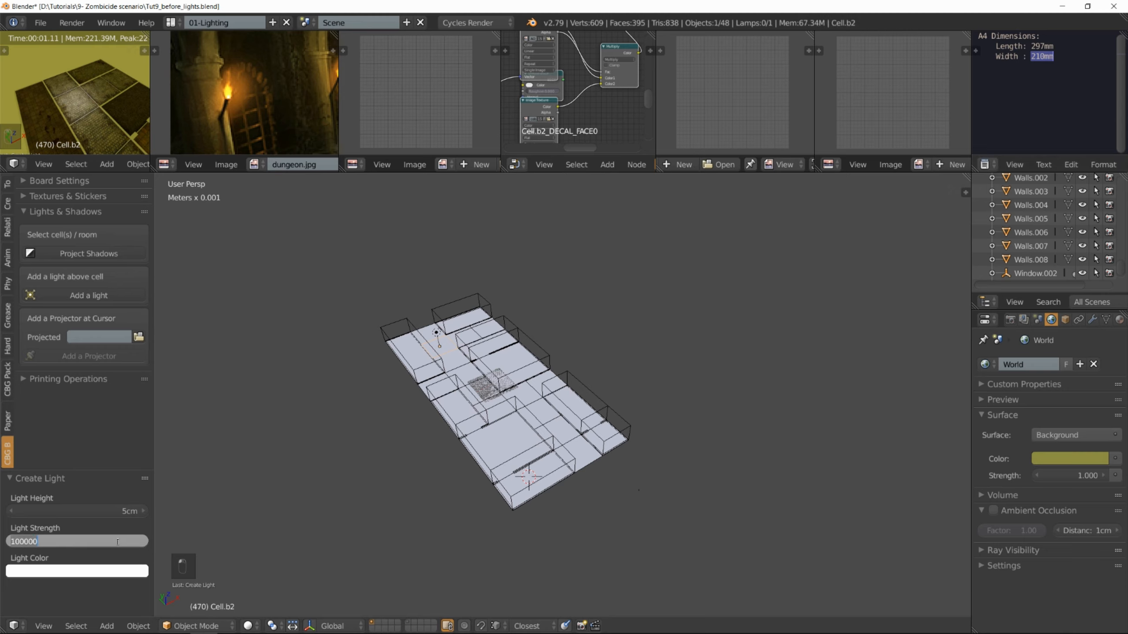
{"action": "left_click", "coordinate": [117, 541]}
{"action": "type", "text": "*2"}
{"action": "key", "text": "Return"}
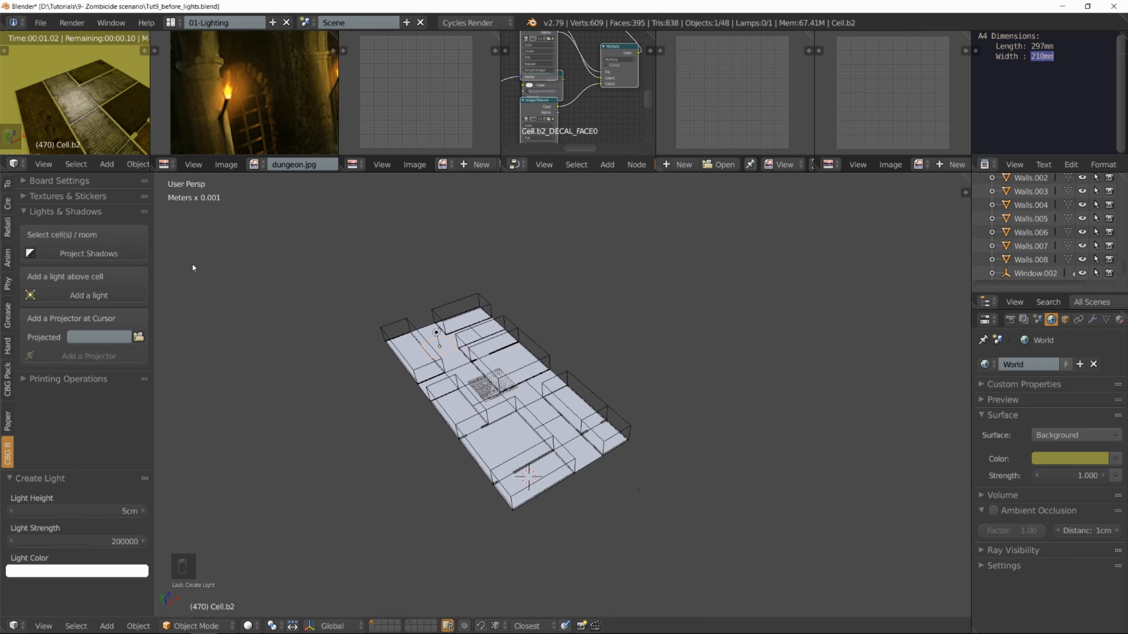
- Set the light's colour to an orange sampled from the torch's glow in the dungeon.jpg reference image
{"action": "left_click", "coordinate": [118, 571]}
{"action": "left_click", "coordinate": [118, 526]}
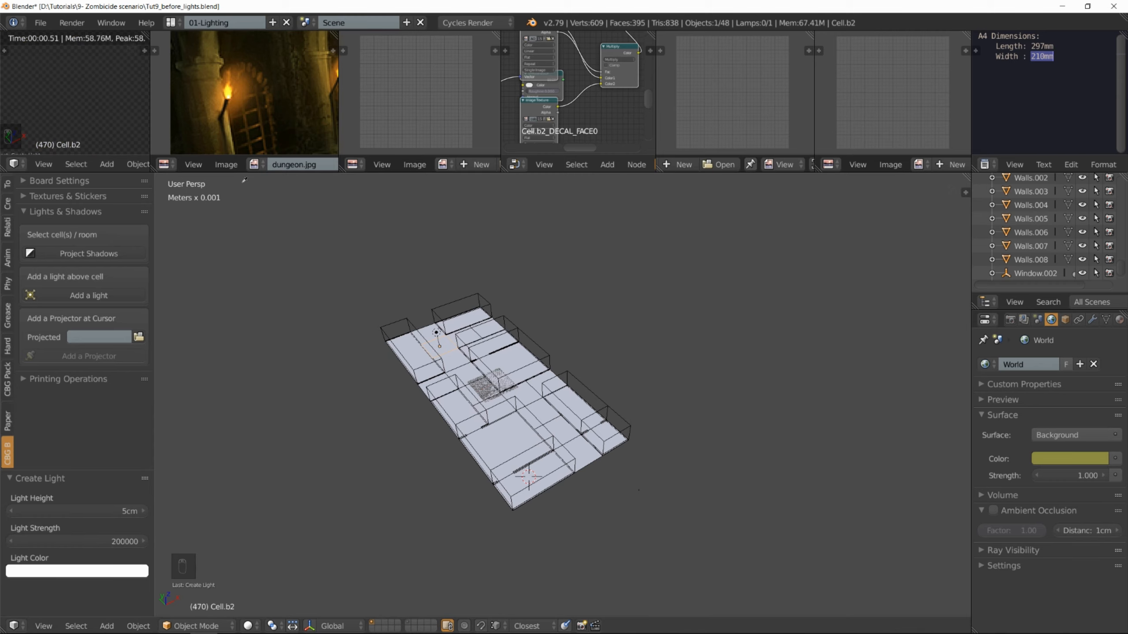
{"action": "left_click", "coordinate": [237, 83]}
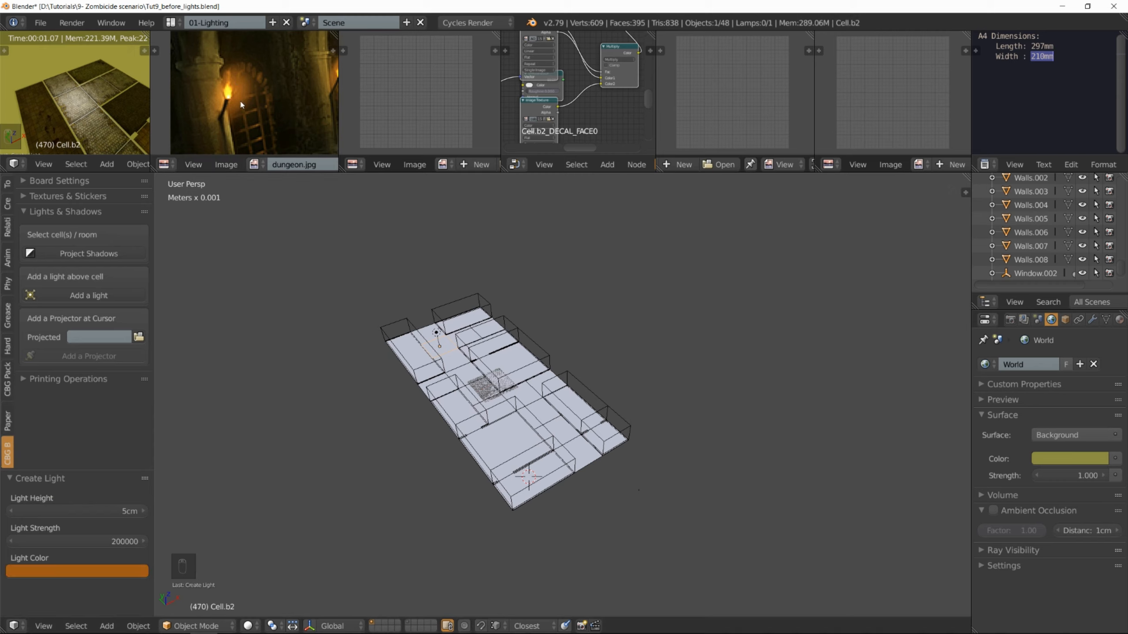
{"action": "left_click", "coordinate": [117, 571]}
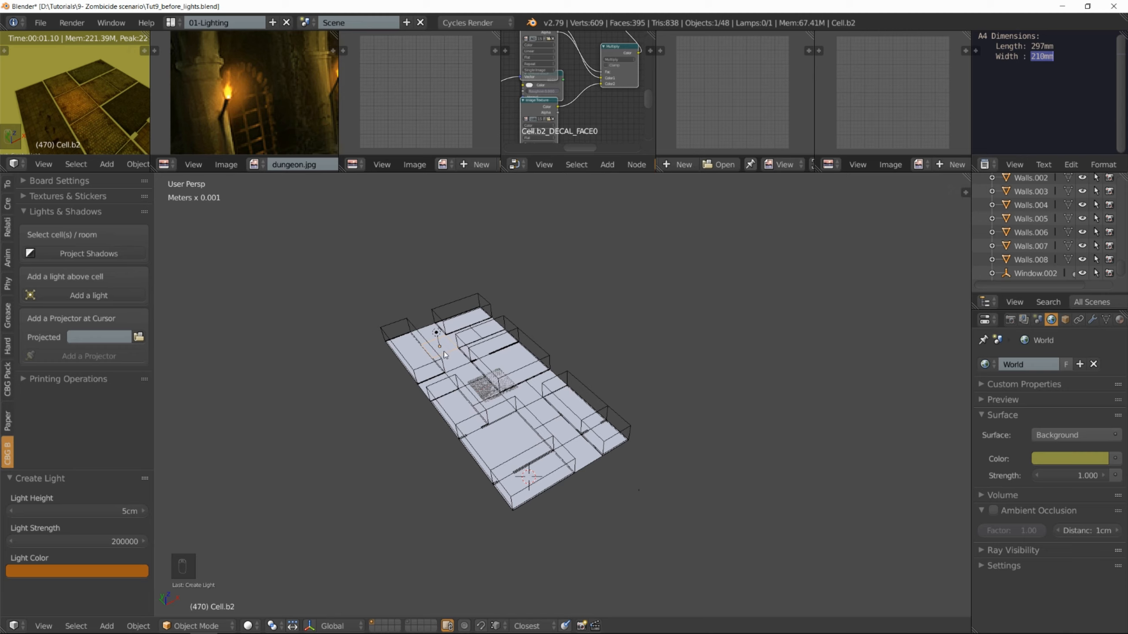
- Add a second light above the same cell and set its height to 1 cm
{"action": "left_click", "coordinate": [127, 294]}
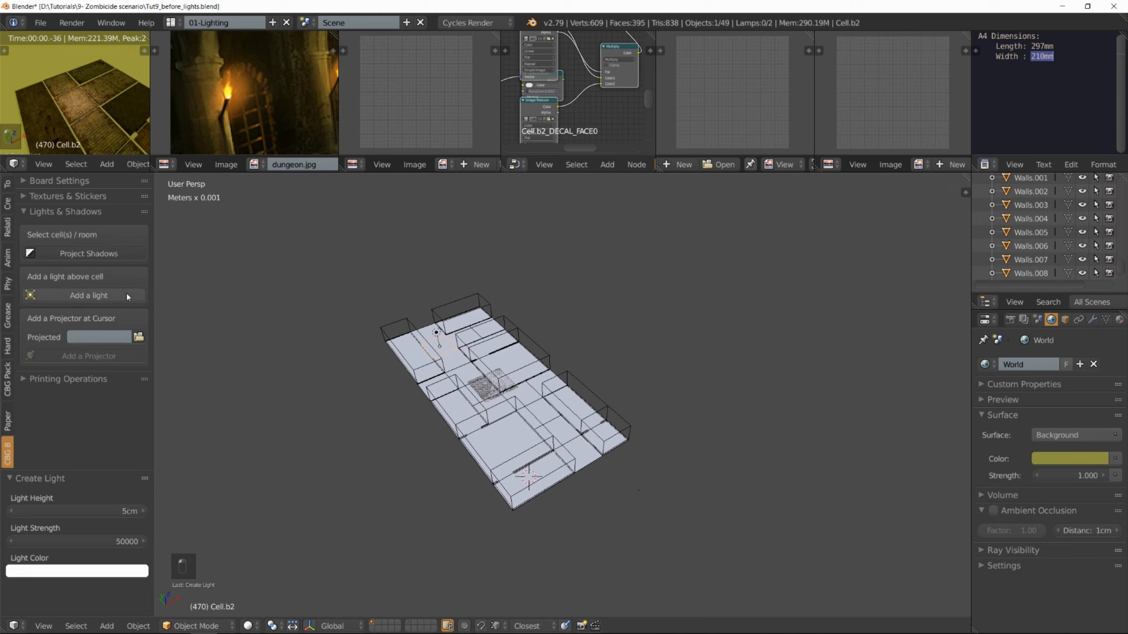
{"action": "left_click", "coordinate": [119, 511]}
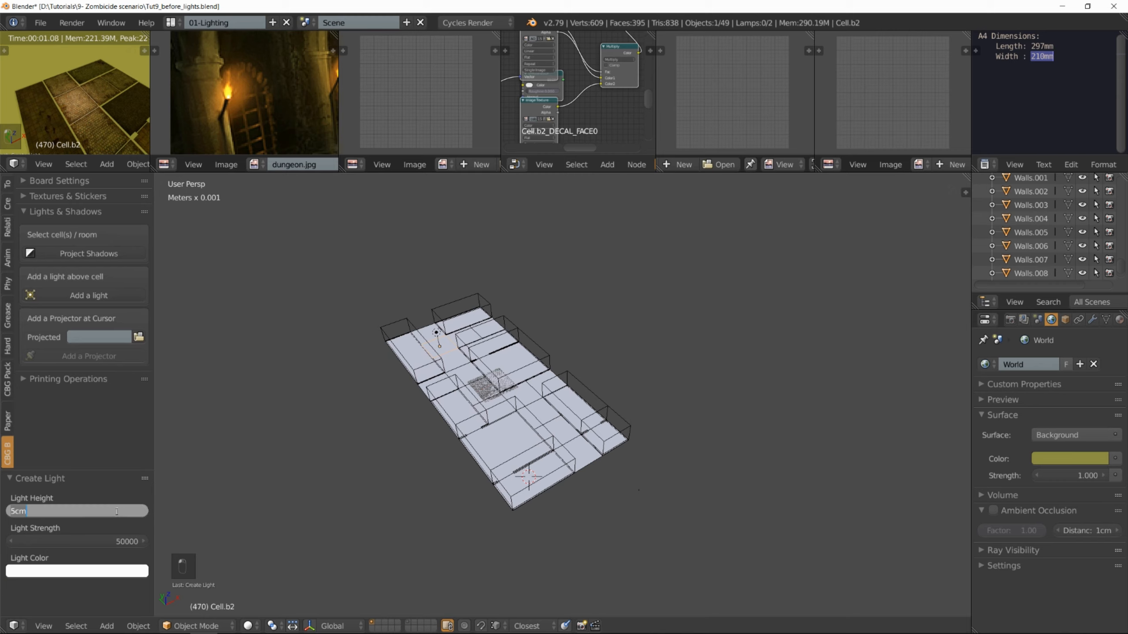
{"action": "type", "text": "10"}
{"action": "key", "text": "Return"}
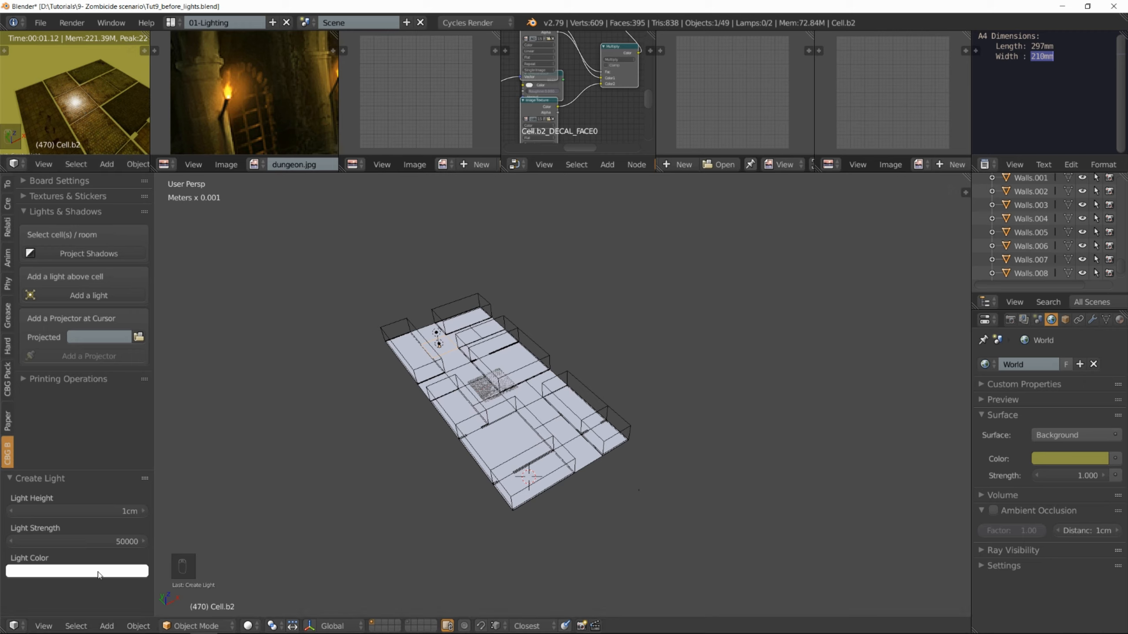
- Set the second light's strength to 20000
{"action": "left_click", "coordinate": [104, 541]}
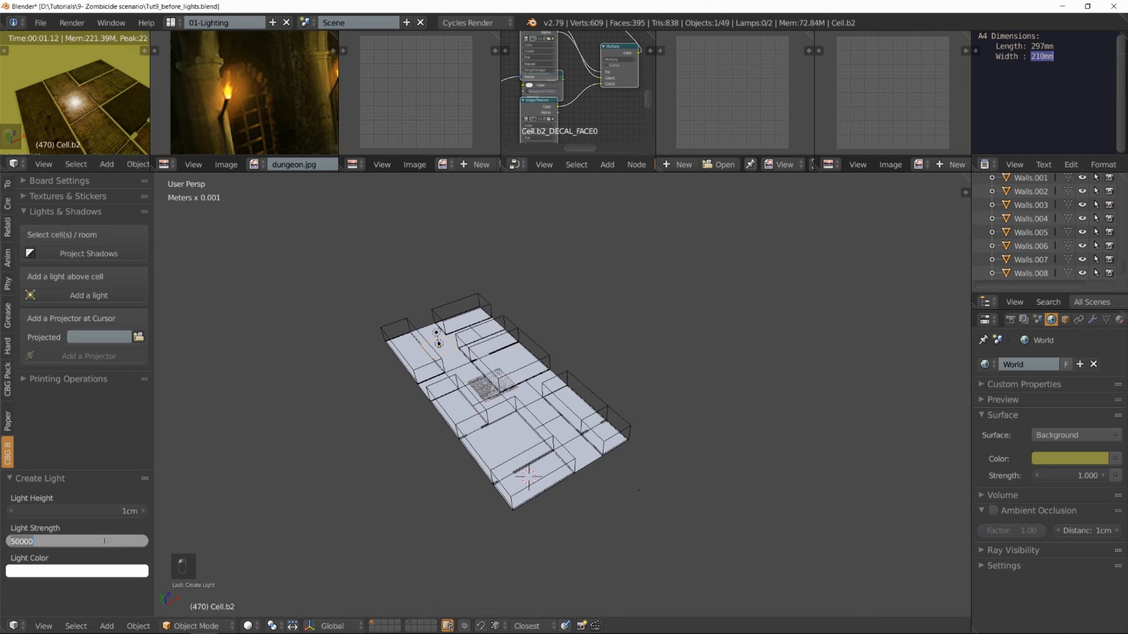
{"action": "type", "text": "25"}
{"action": "key", "text": "BackSpace"}
{"action": "type", "text": "000"}
{"action": "key", "text": "Return"}
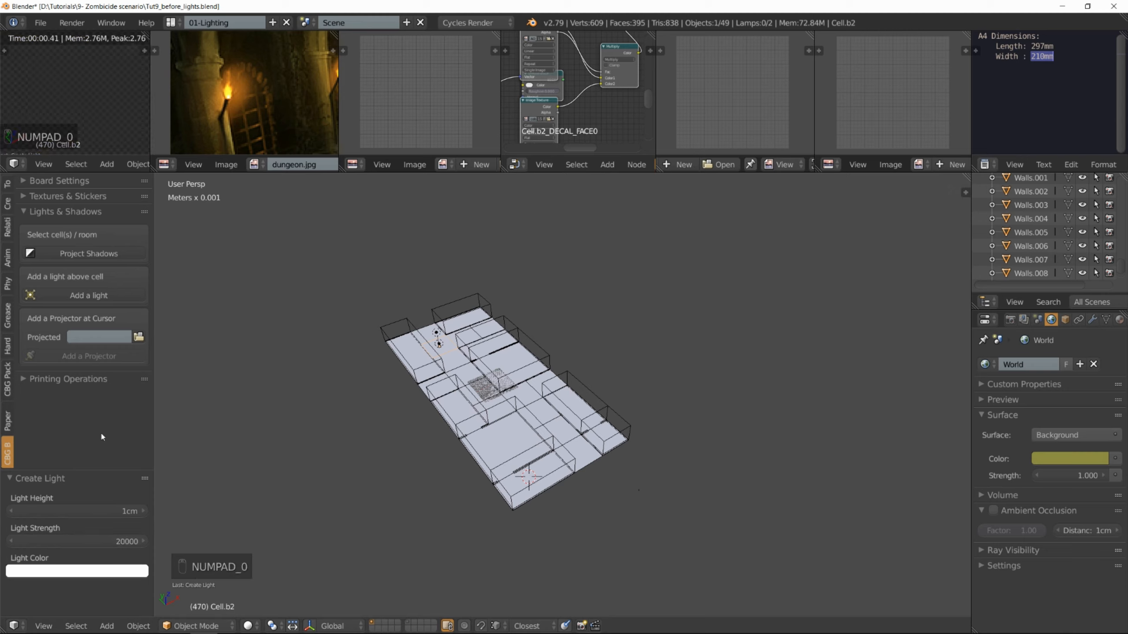
- Set the second light's colour to a bright yellow sampled from the torch flame in the dungeon.jpg reference image
{"action": "left_click", "coordinate": [105, 572]}
{"action": "left_click", "coordinate": [117, 525]}
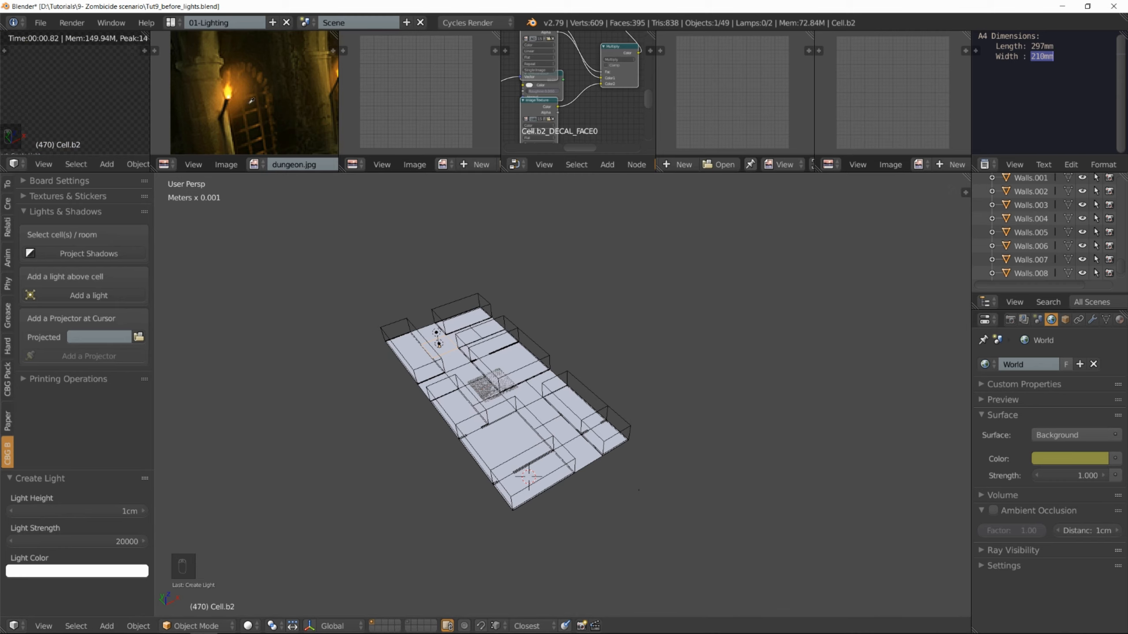
{"action": "left_click", "coordinate": [231, 89]}
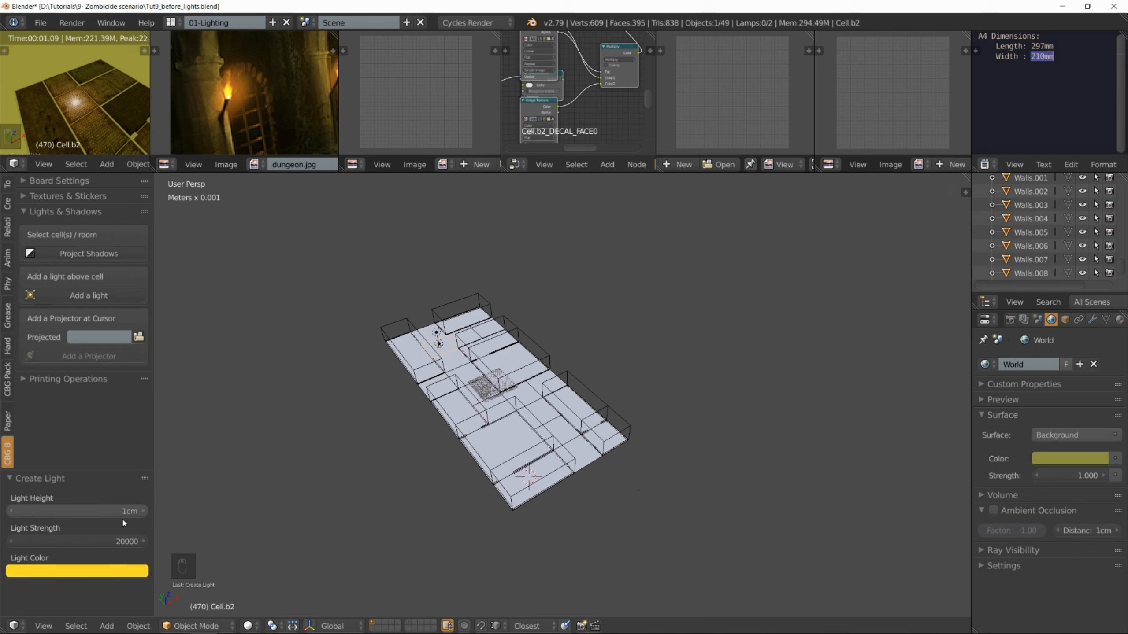
{"action": "left_click", "coordinate": [113, 573]}
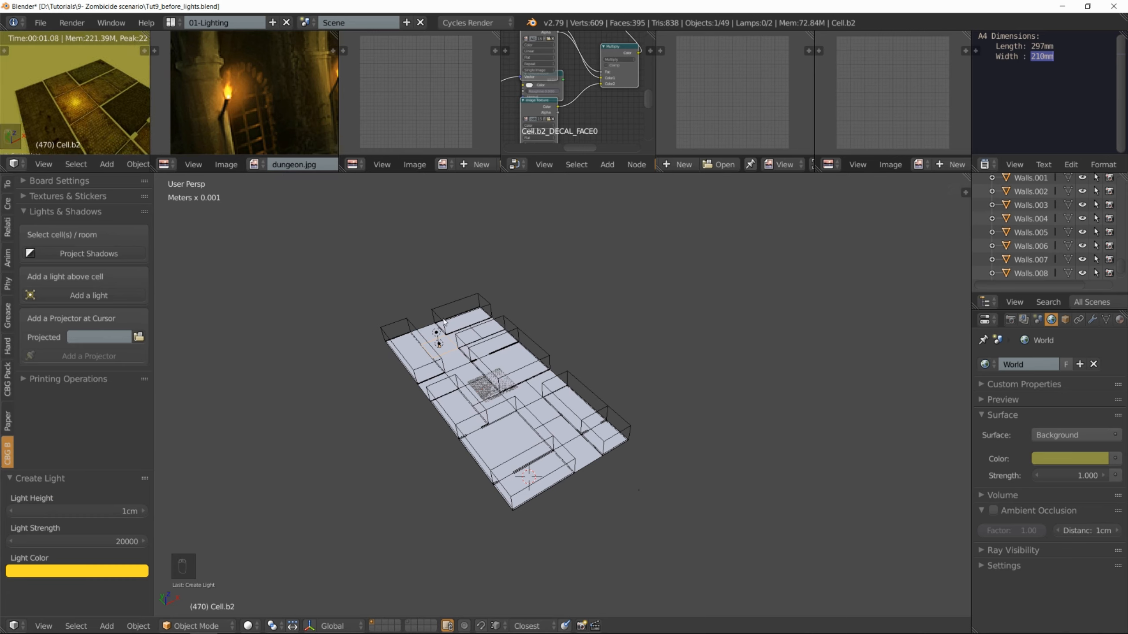
- Select both lamps and put them in a new group named Torchlight
{"action": "right_click", "coordinate": [439, 342]}
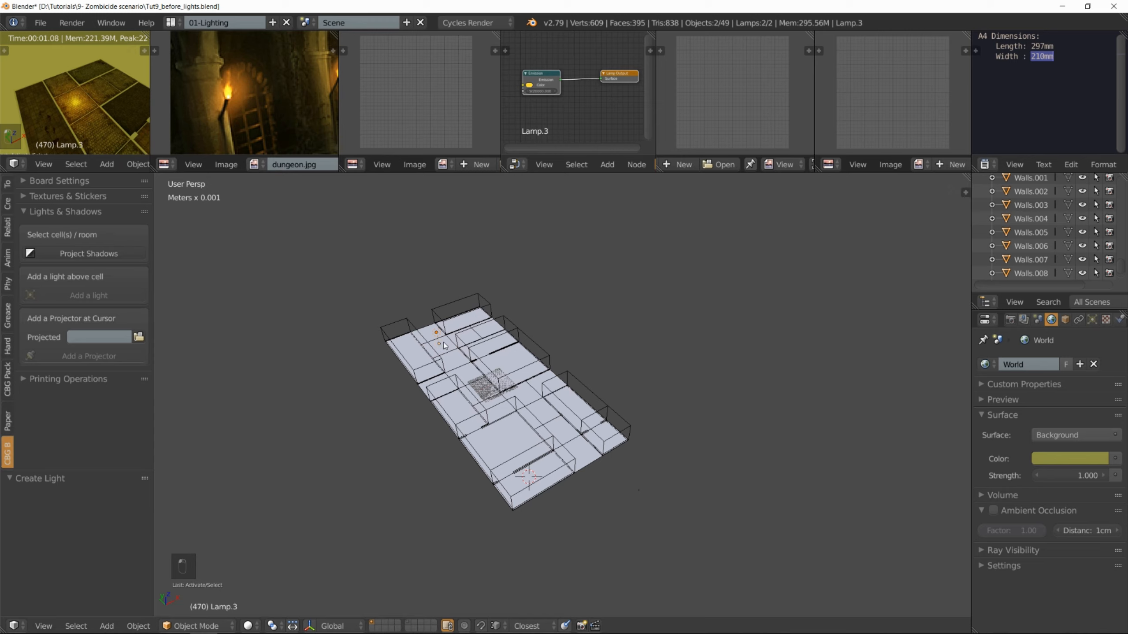
{"action": "key", "text": "ctrl+g"}
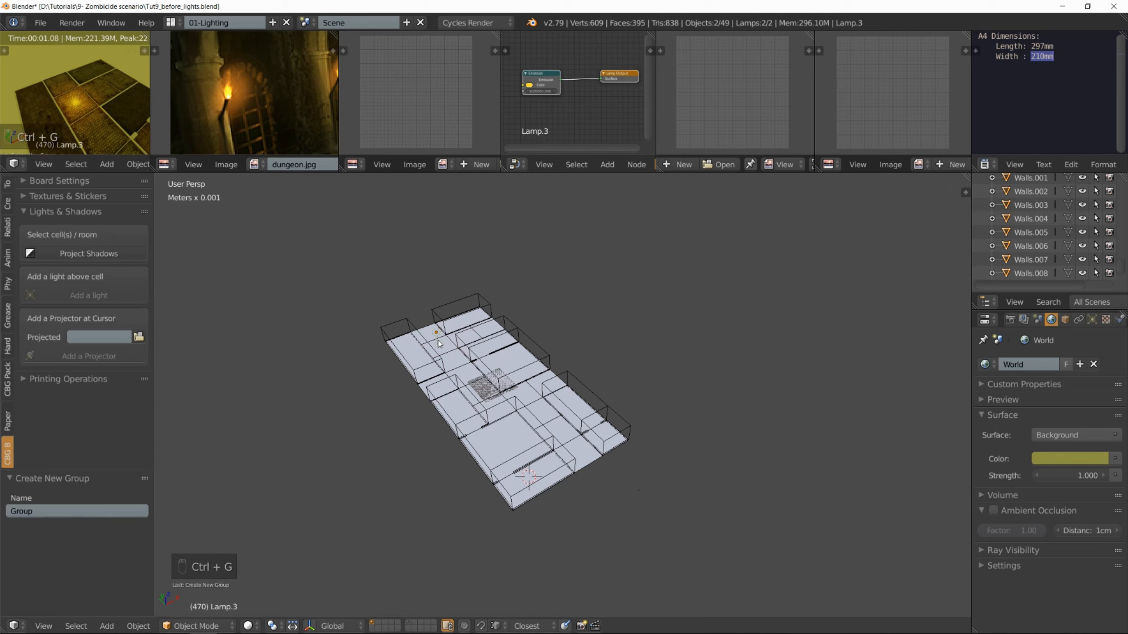
{"action": "left_click", "coordinate": [129, 509]}
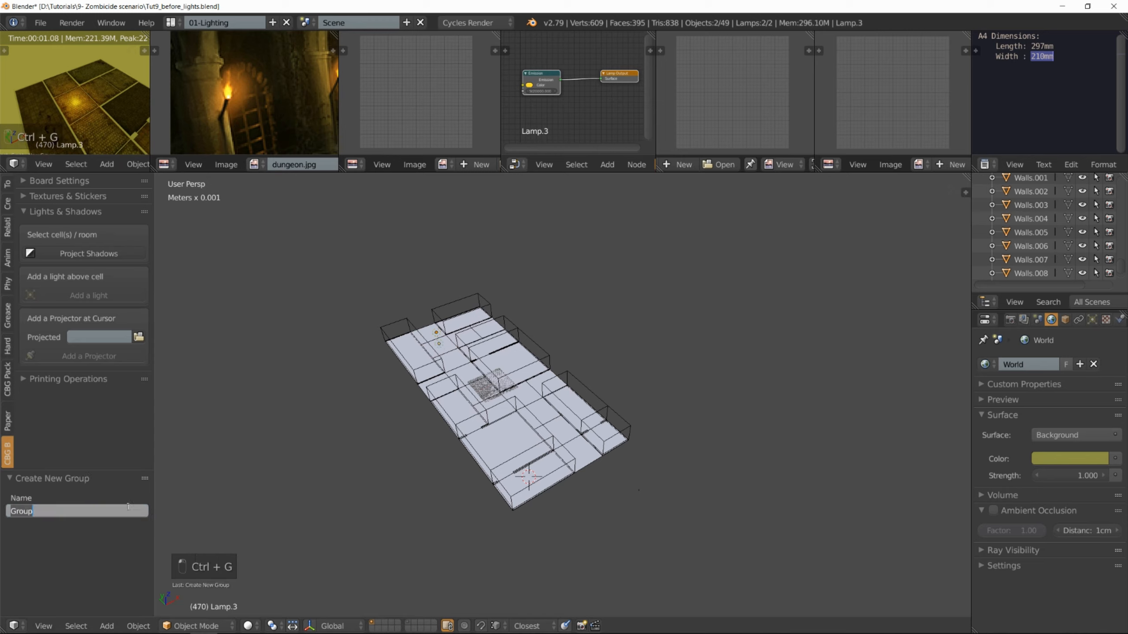
{"action": "type", "text": "Torchlight"}
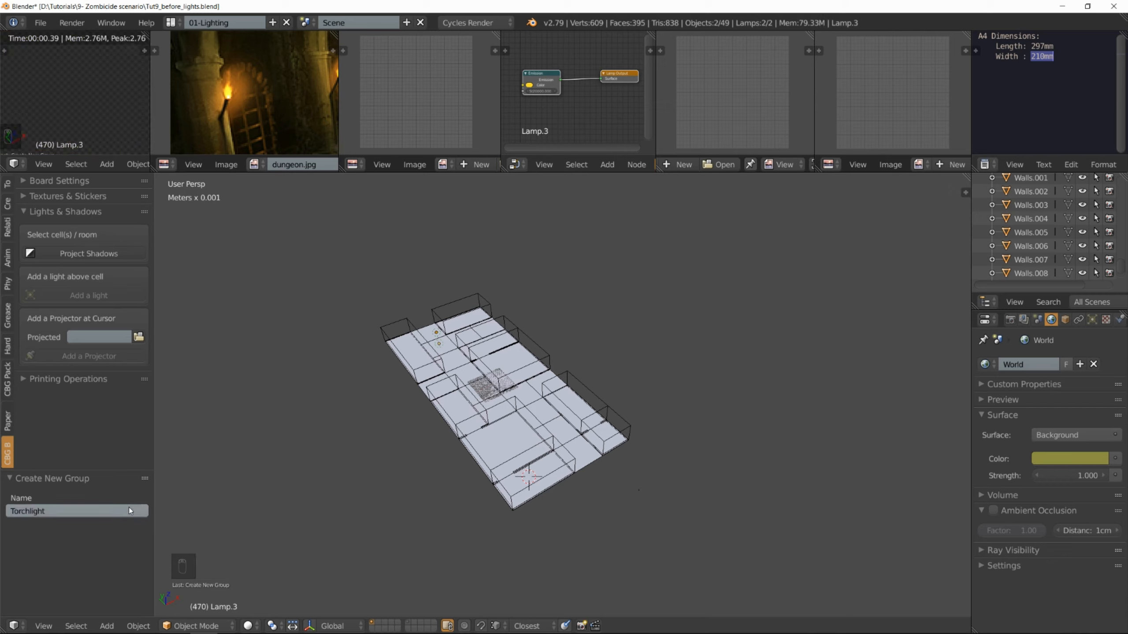
{"action": "key", "text": "Return"}
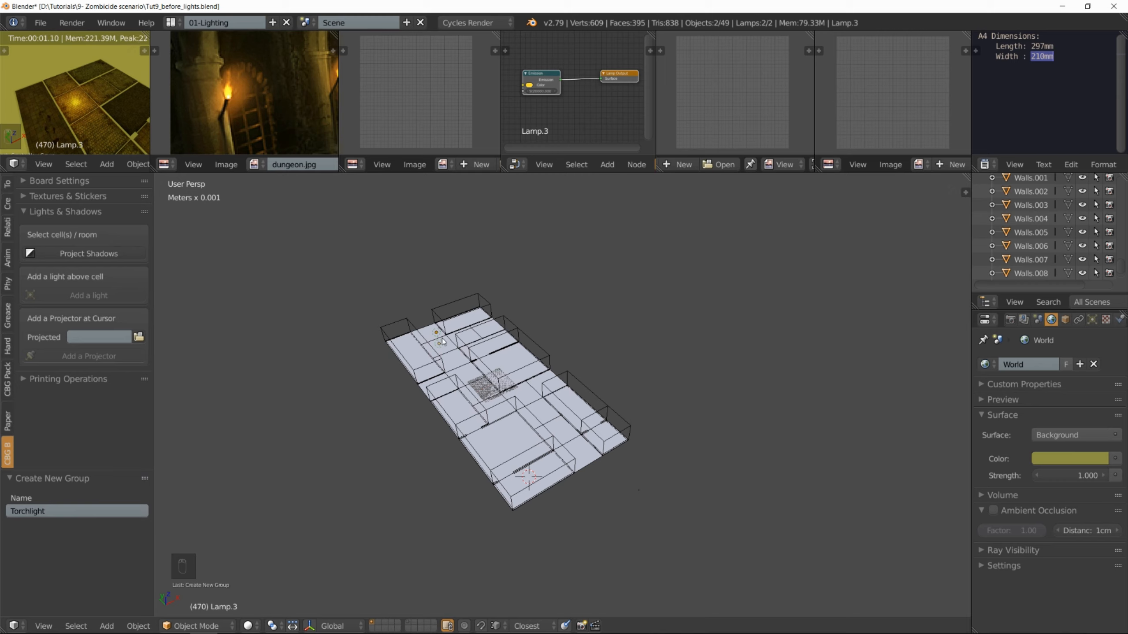
- In the orthographic top view, move both grouped lamps about 3 cm in negative X, towards the side edge of their cell
{"action": "key", "text": "KP_7"}
{"action": "key", "text": "KP_5"}
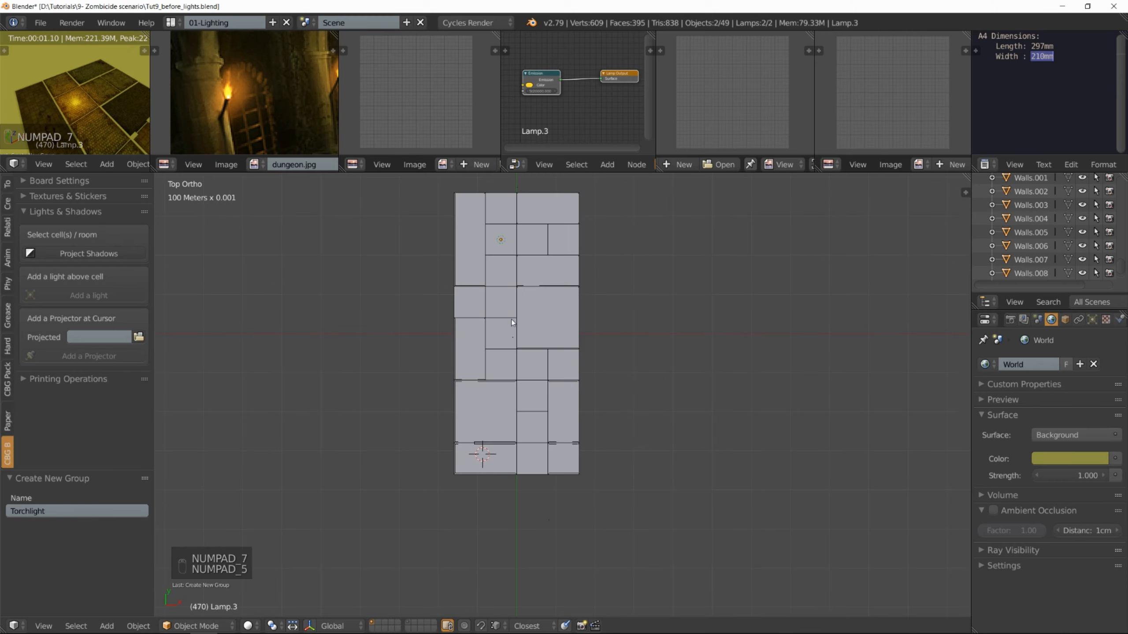
{"action": "scroll", "coordinate": [519, 297], "scroll_direction": "up", "scroll_amount": 4}
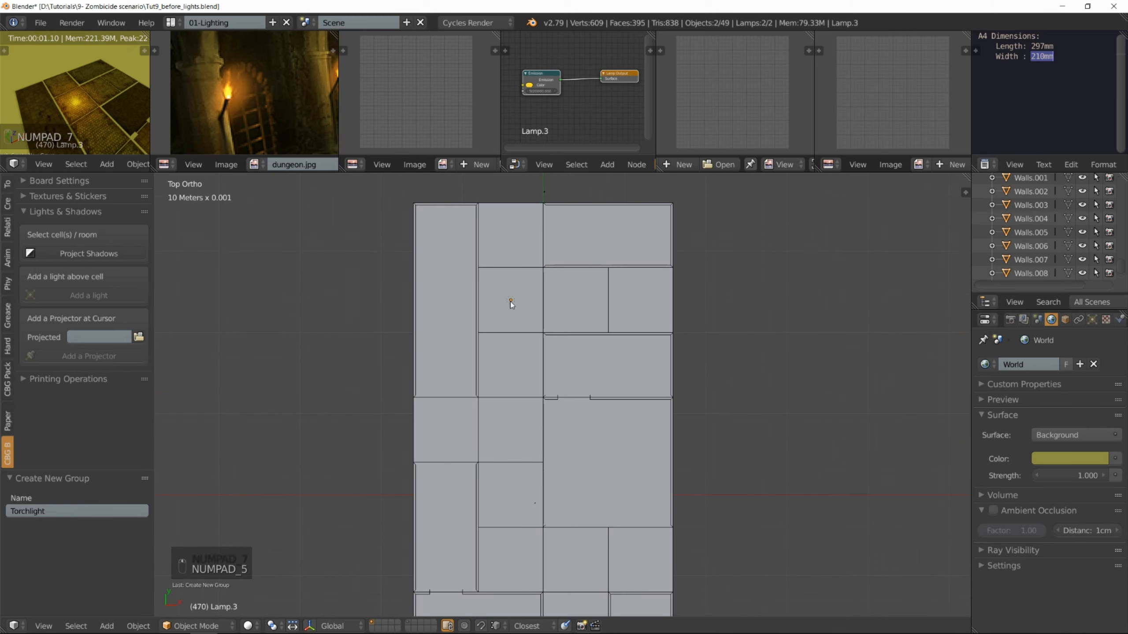
{"action": "key", "text": "g"}
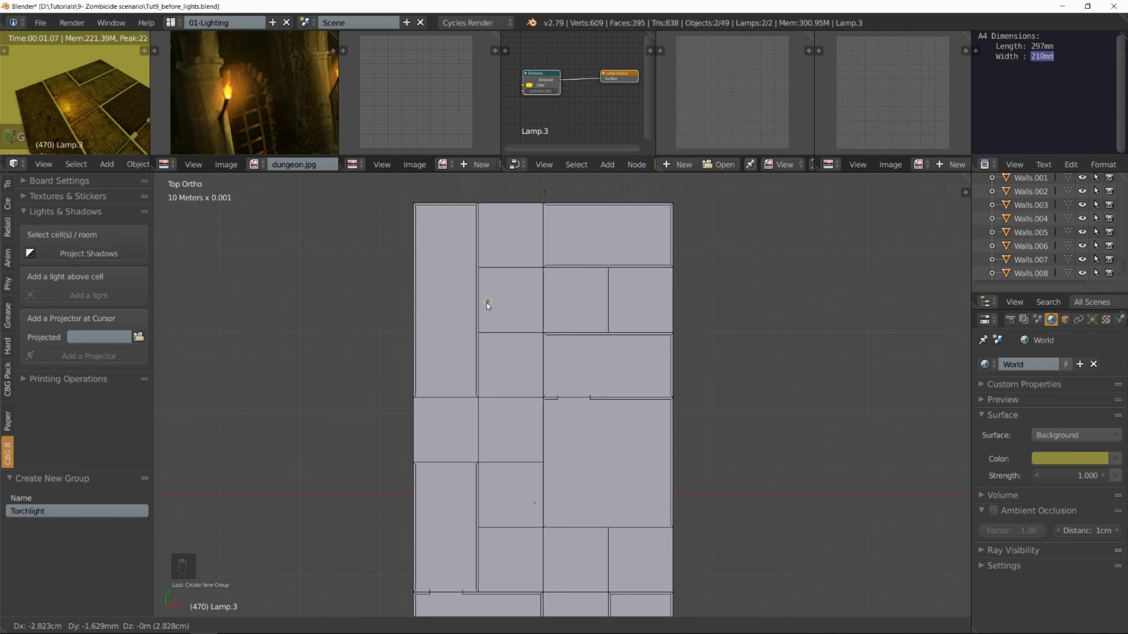
{"action": "left_click", "coordinate": [486, 303]}
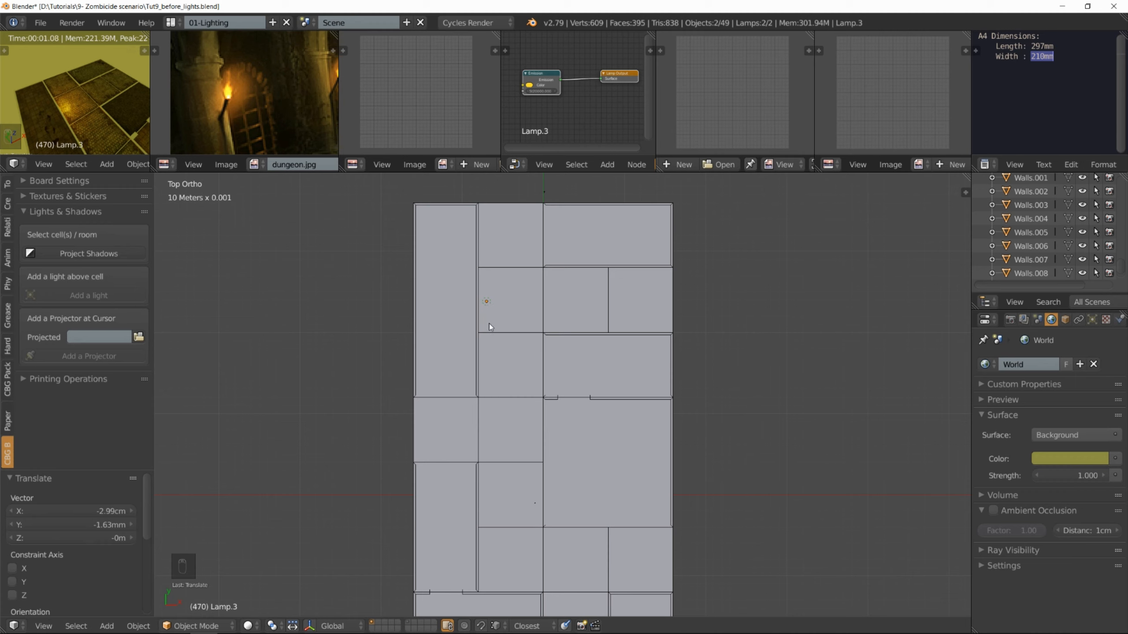
- Add an instance of the Torchlight group and move it about 14.3 cm in X and 15.1 cm in Y
{"action": "scroll", "coordinate": [492, 319], "scroll_direction": "down", "scroll_amount": 5}
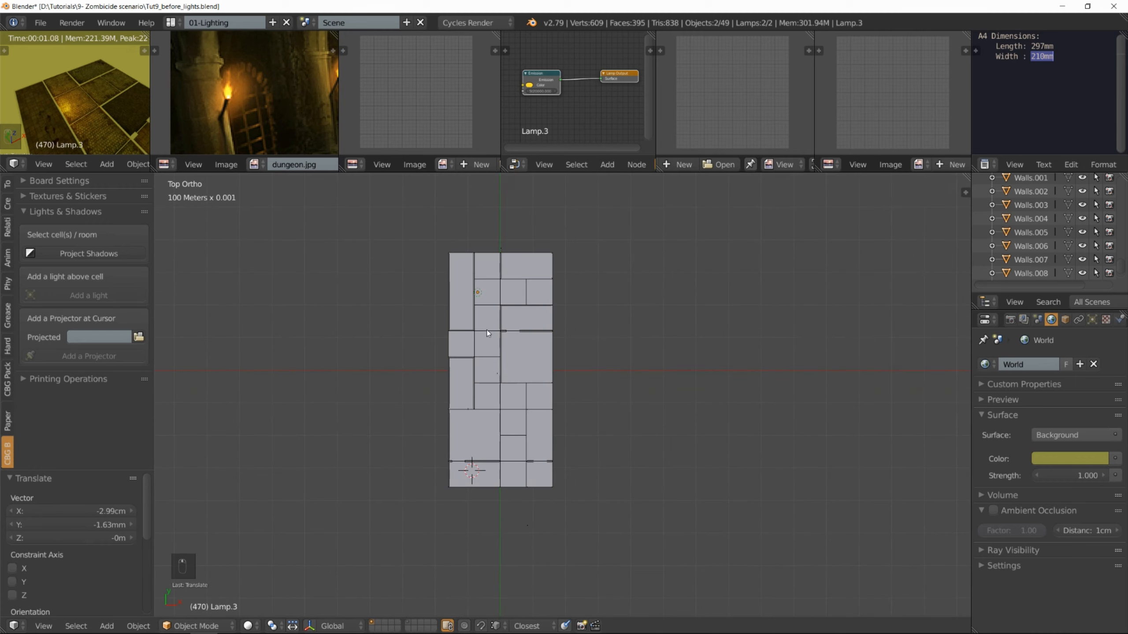
{"action": "key", "text": "shift+a"}
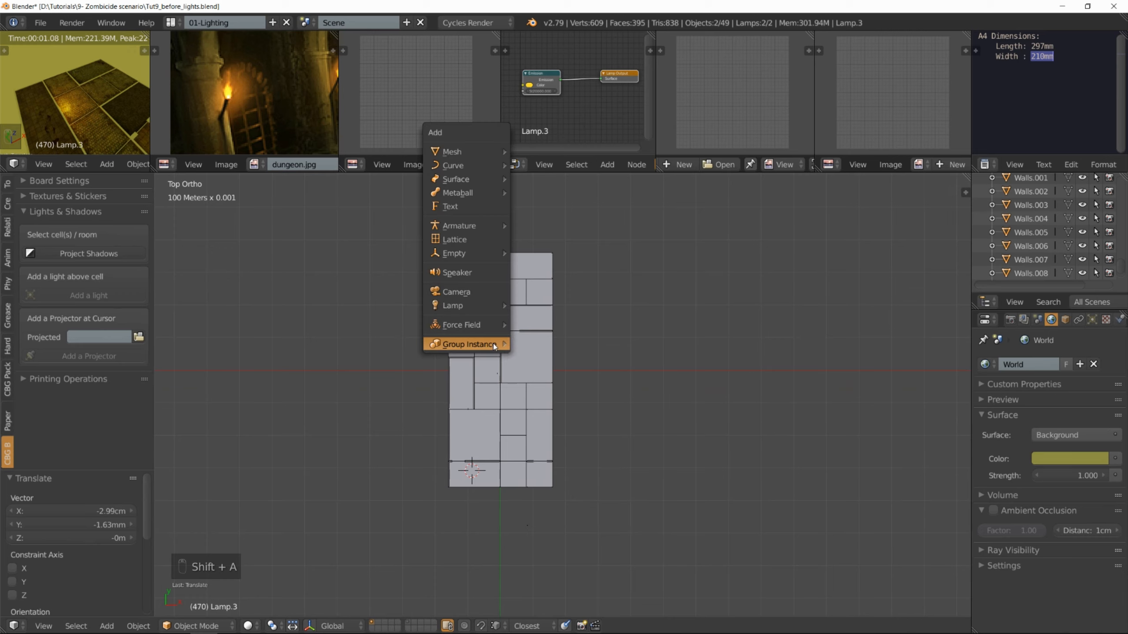
{"action": "mouse_move", "coordinate": [493, 344]}
{"action": "left_click", "coordinate": [552, 374]}
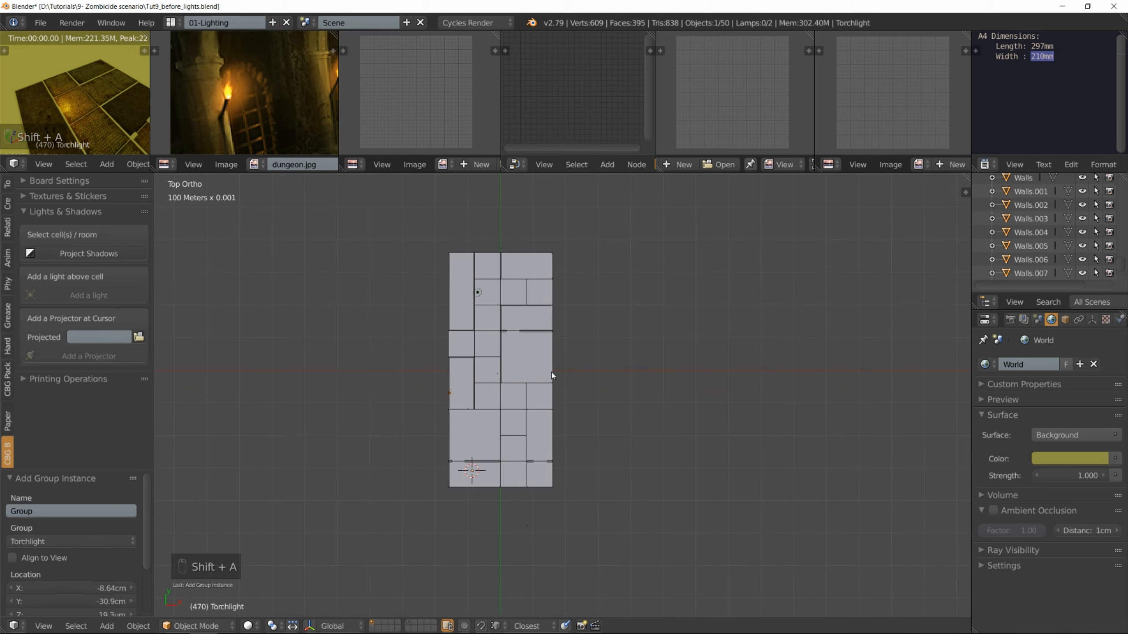
{"action": "key", "text": "g"}
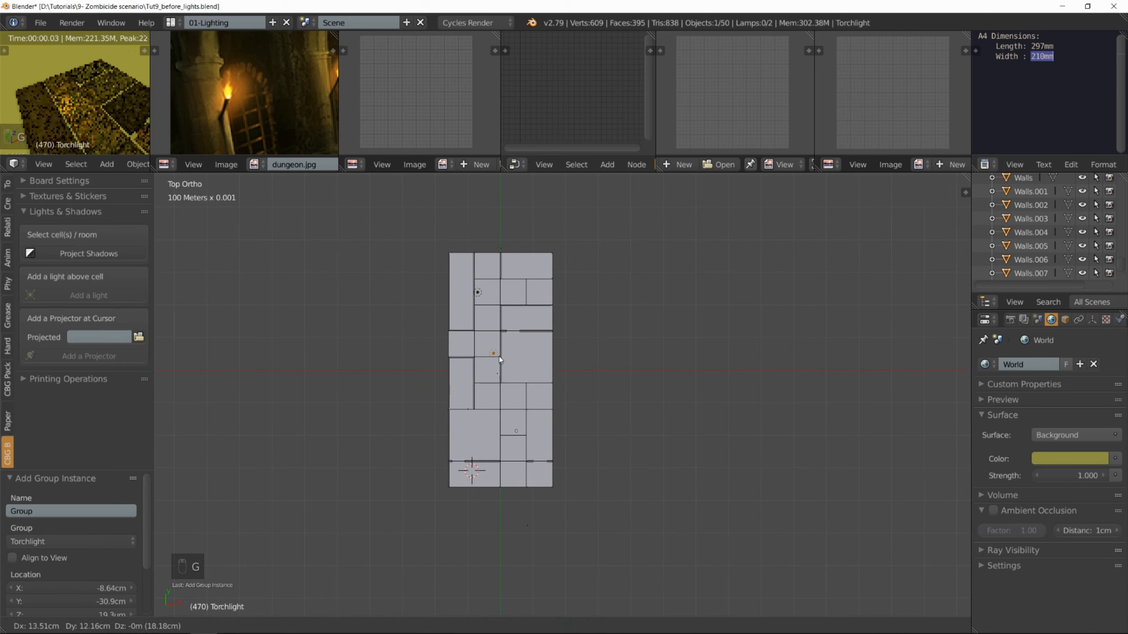
{"action": "left_click", "coordinate": [502, 348]}
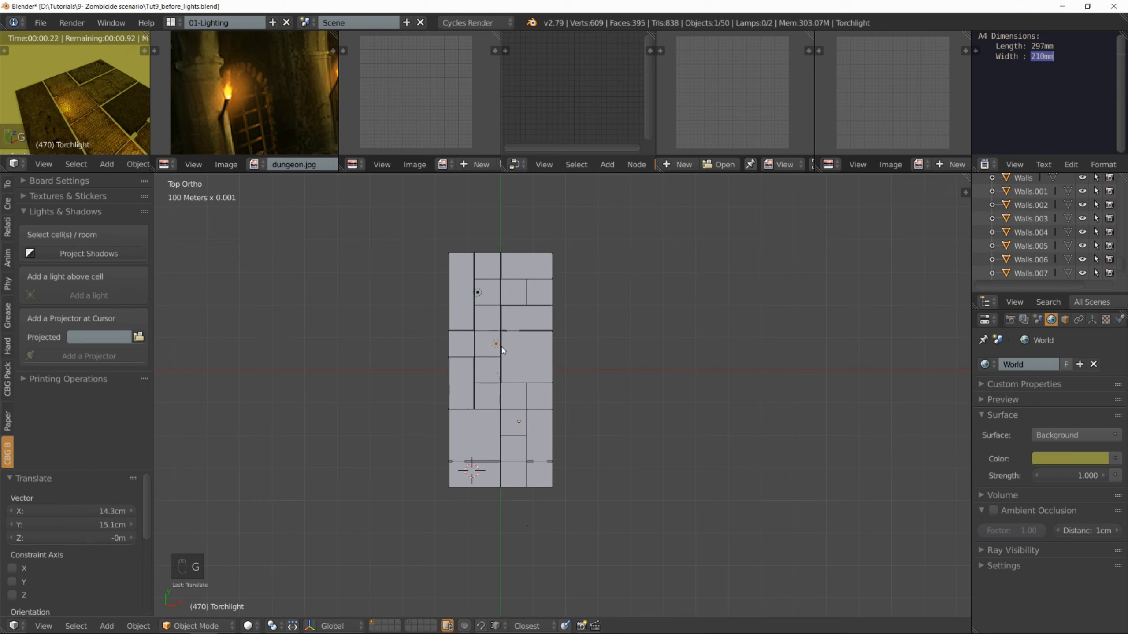
- Add another Torchlight group instance and move it about 20 cm in X and 1.35 cm in Y
{"action": "scroll", "coordinate": [95, 109], "scroll_direction": "down", "scroll_amount": 3}
{"action": "mouse_move", "coordinate": [96, 109]}
{"action": "middle_mouse_down"}
{"action": "mouse_move", "coordinate": [89, 118]}
{"action": "mouse_move", "coordinate": [76, 77]}
{"action": "mouse_move", "coordinate": [81, 95]}
{"action": "middle_mouse_up"}
{"action": "key", "text": "shift+g"}
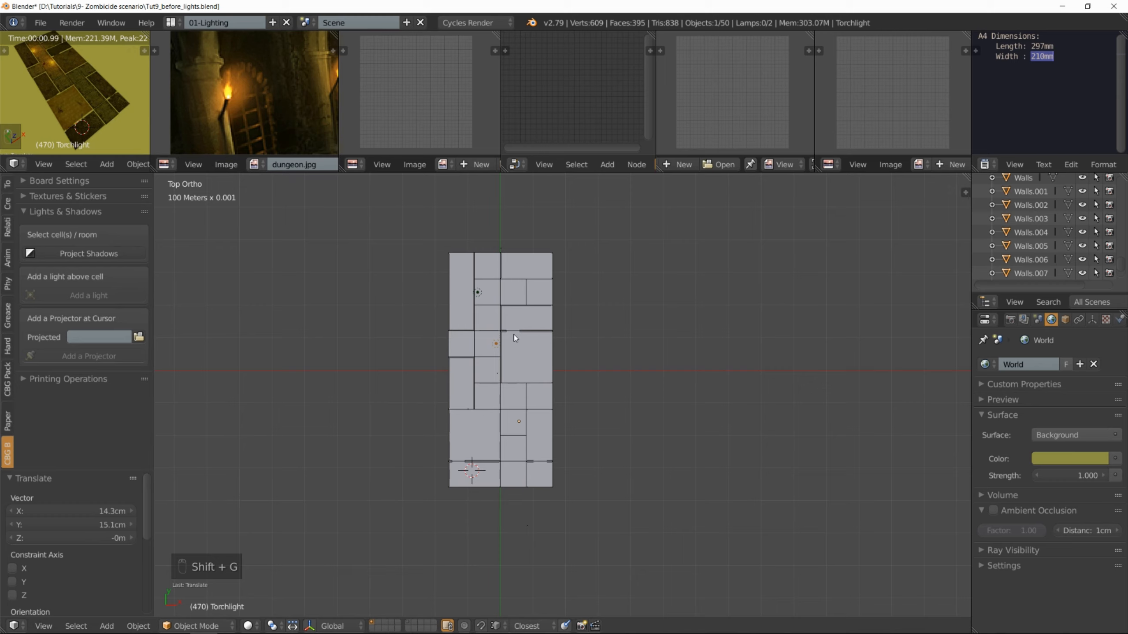
{"action": "key", "text": "shift+a"}
{"action": "mouse_move", "coordinate": [494, 349]}
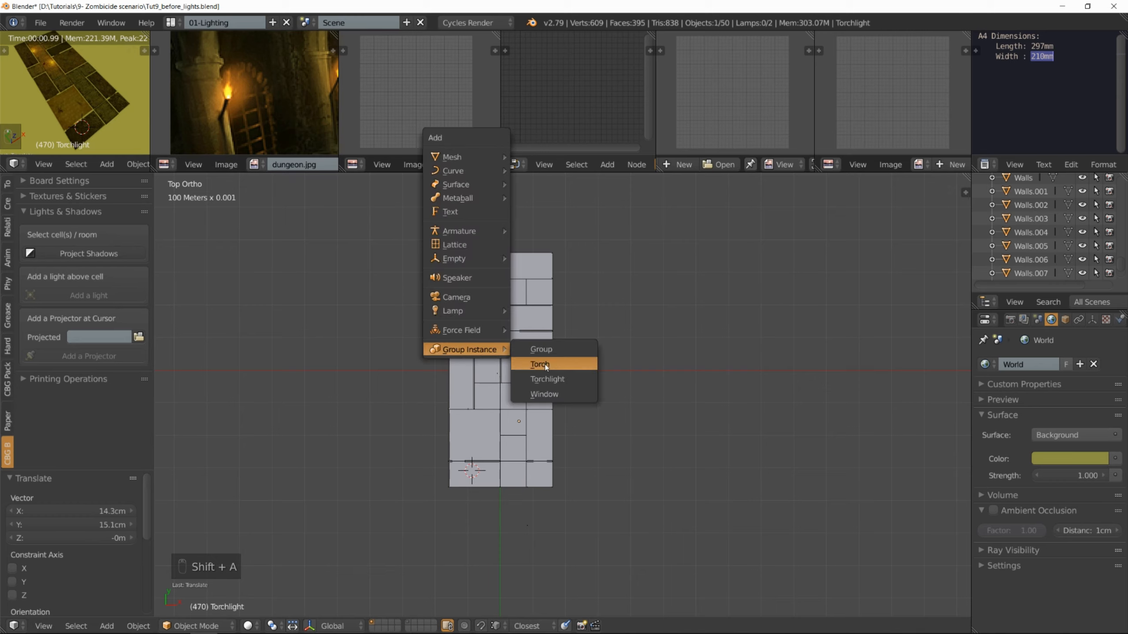
{"action": "left_click", "coordinate": [554, 377]}
{"action": "key", "text": "g"}
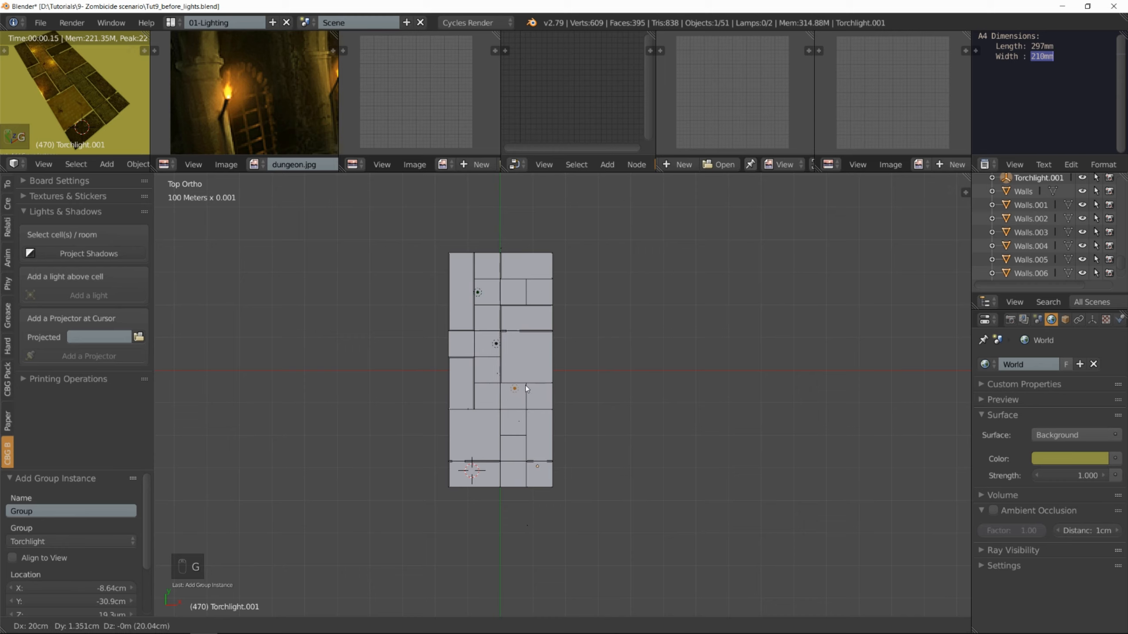
{"action": "left_click", "coordinate": [531, 383]}
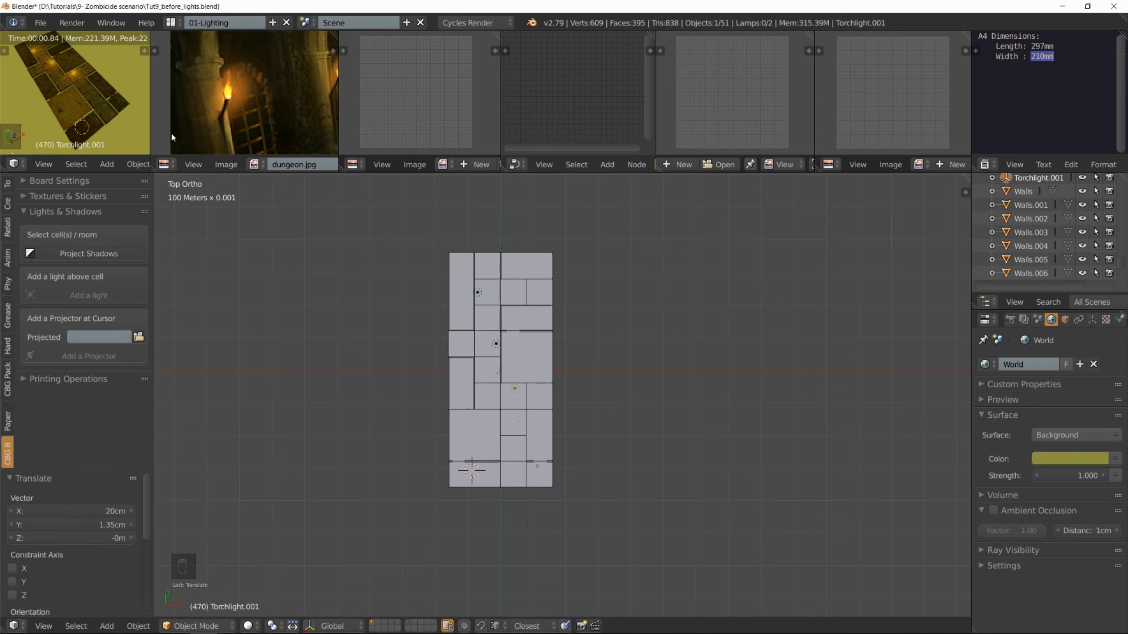
- Repeat the last move on the Torchlight instance, and return it about 20 cm in negative X and 1.08 cm in negative Y
{"action": "key", "text": "shift+r"}
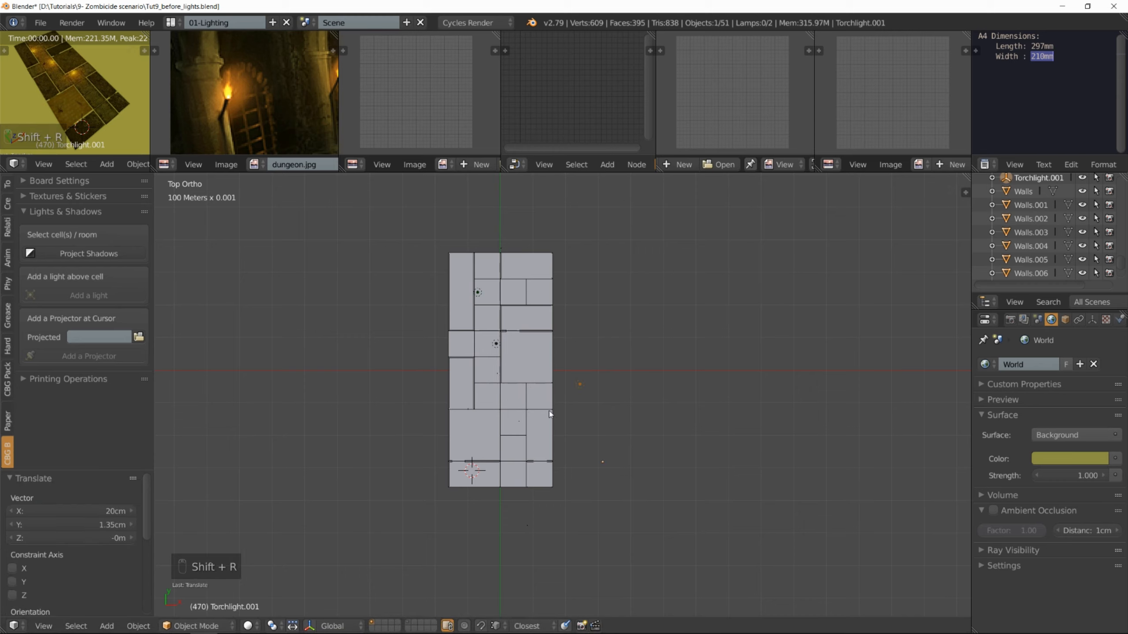
{"action": "key", "text": "g"}
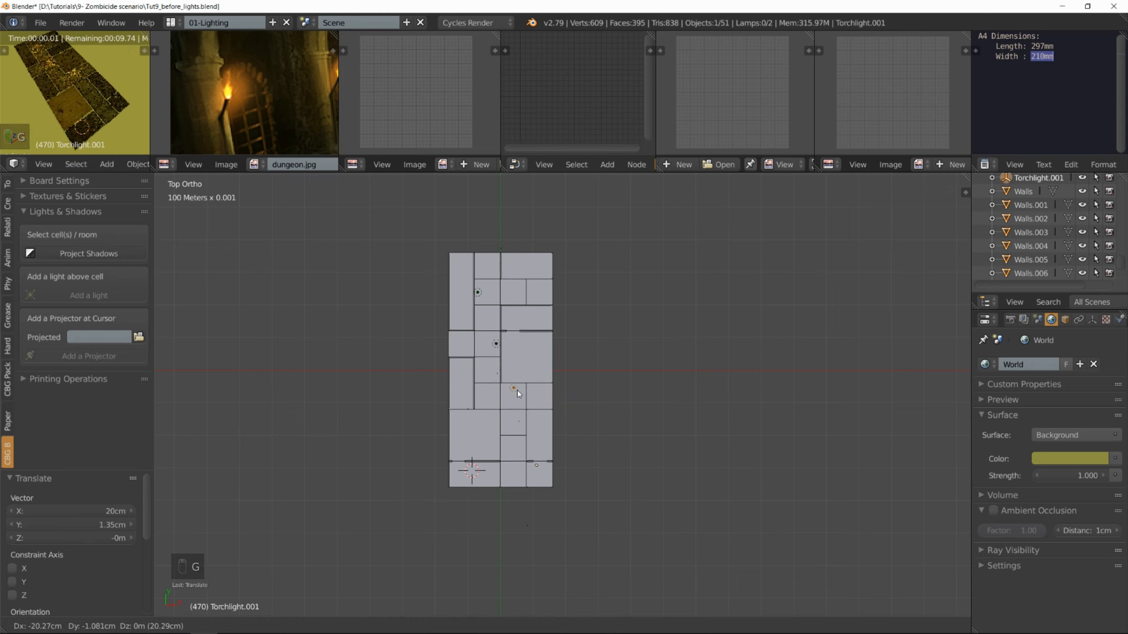
{"action": "left_click", "coordinate": [519, 391]}
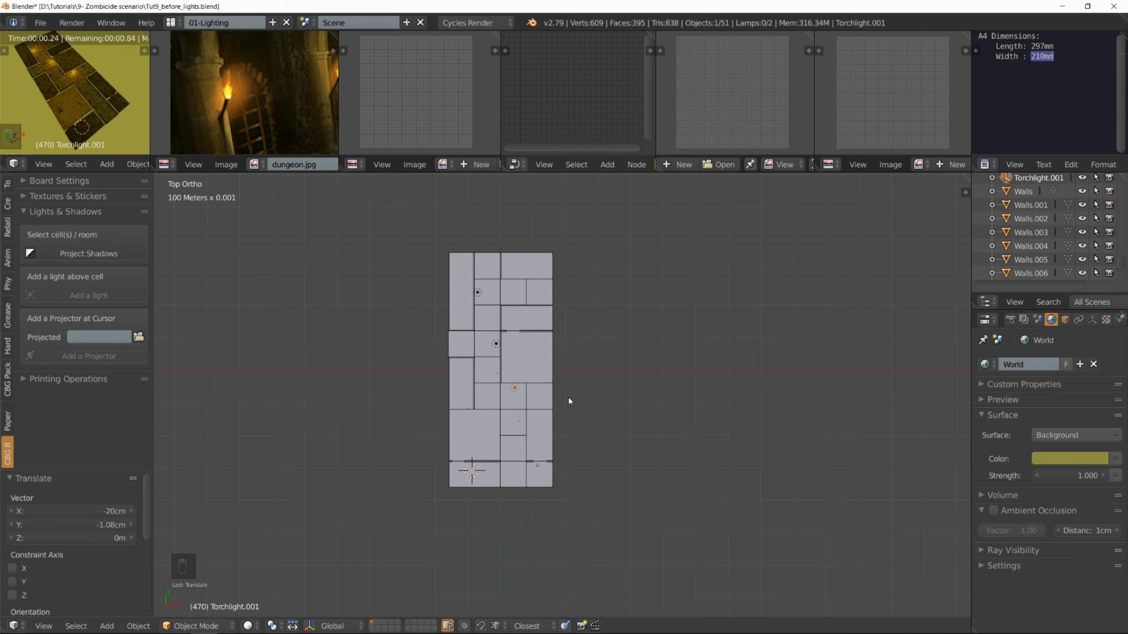
- Add a third Torchlight group instance and move it about 22.2 cm in X and 9.73 cm in negative Y
{"action": "key", "text": "shift+a"}
{"action": "mouse_move", "coordinate": [533, 428]}
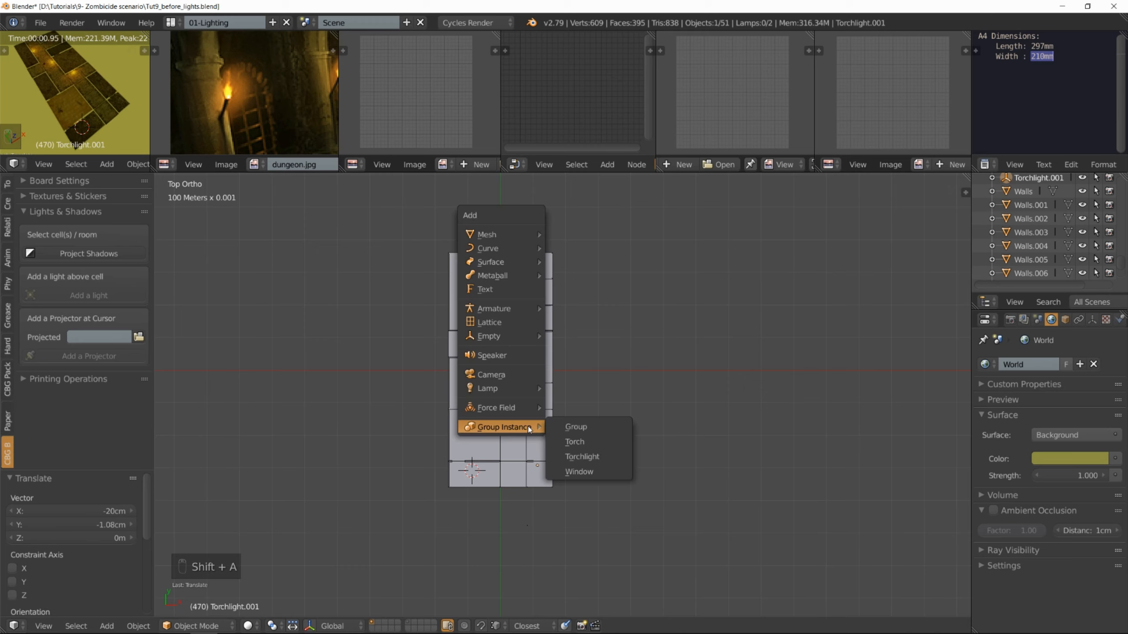
{"action": "left_click", "coordinate": [578, 451]}
{"action": "key", "text": "g"}
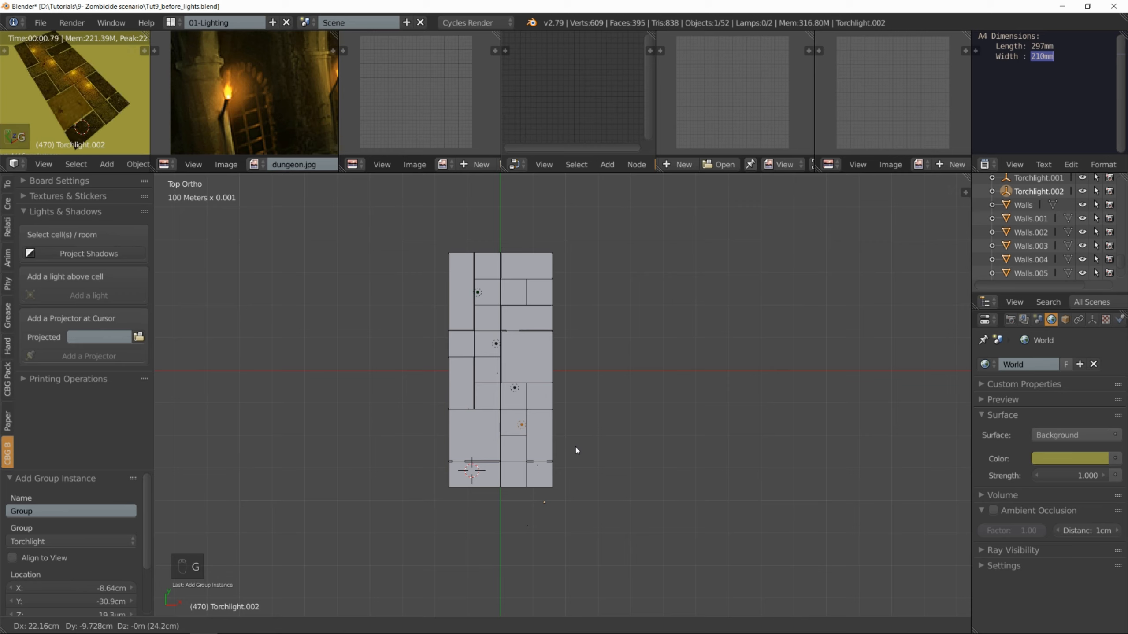
{"action": "left_click", "coordinate": [574, 445]}
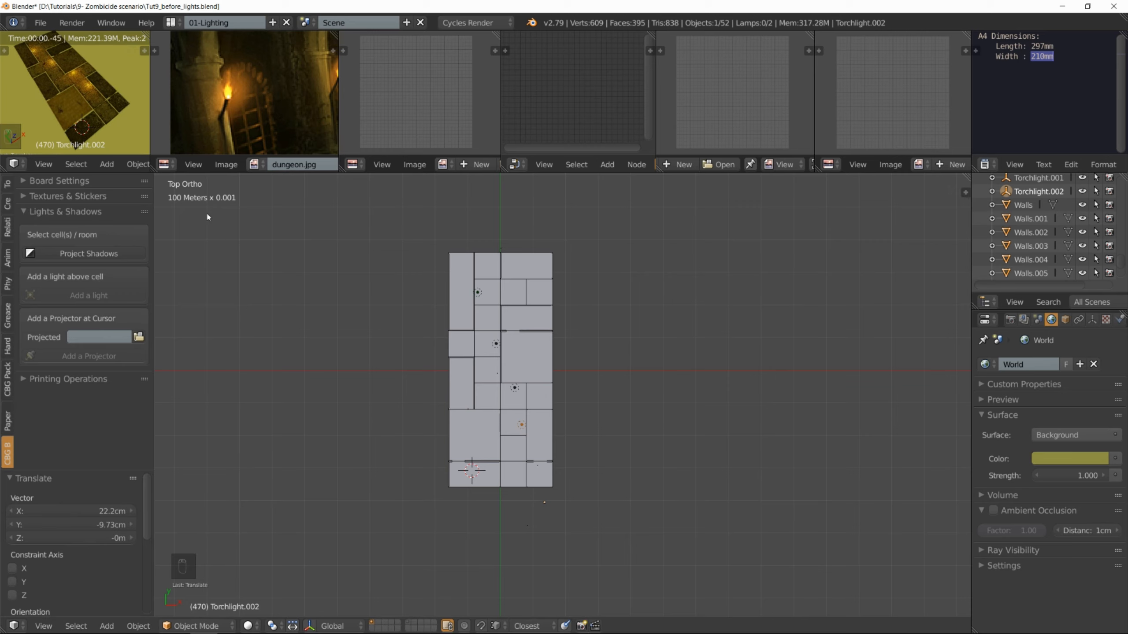
- Select the wide cell at the board's upper-right corner and add a light above it
{"action": "scroll", "coordinate": [248, 110], "scroll_direction": "down", "scroll_amount": 4}
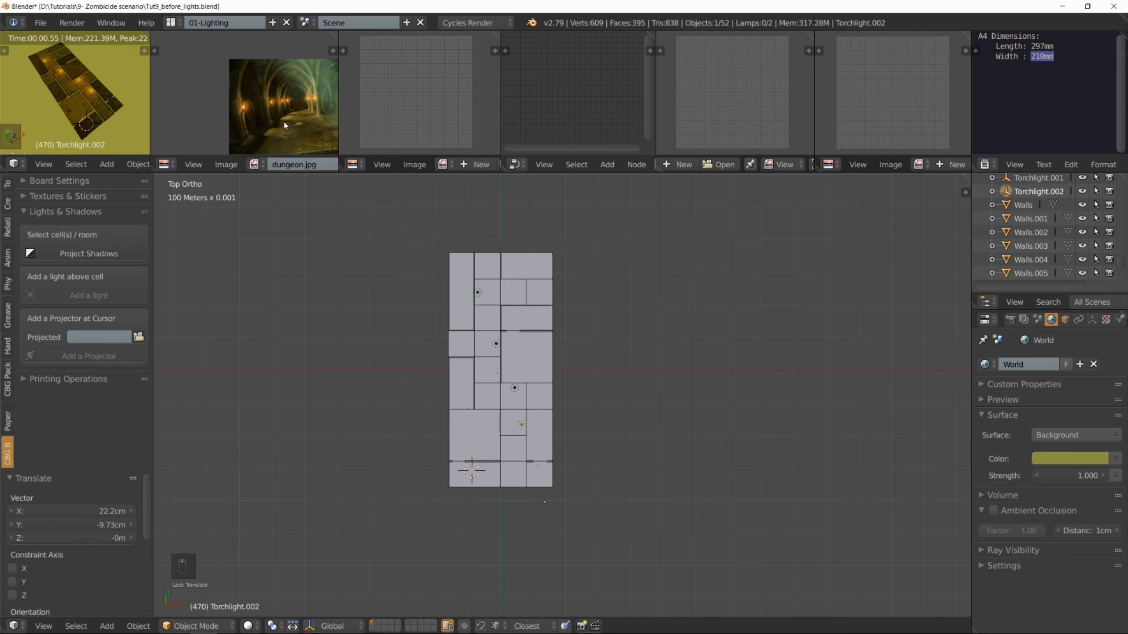
{"action": "middle_click_drag", "start_coordinate": [245, 107], "coordinate": [245, 107]}
{"action": "scroll", "coordinate": [290, 126], "scroll_direction": "up", "scroll_amount": 2}
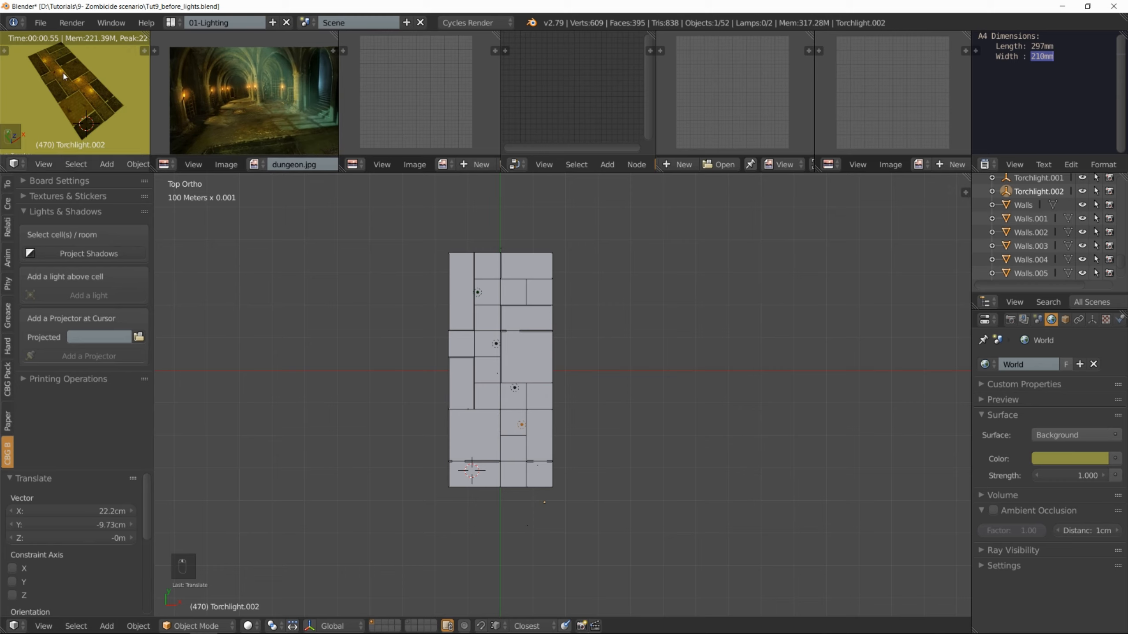
{"action": "scroll", "coordinate": [64, 73], "scroll_direction": "up", "scroll_amount": 3}
{"action": "scroll", "coordinate": [65, 97], "scroll_direction": "down", "scroll_amount": 3}
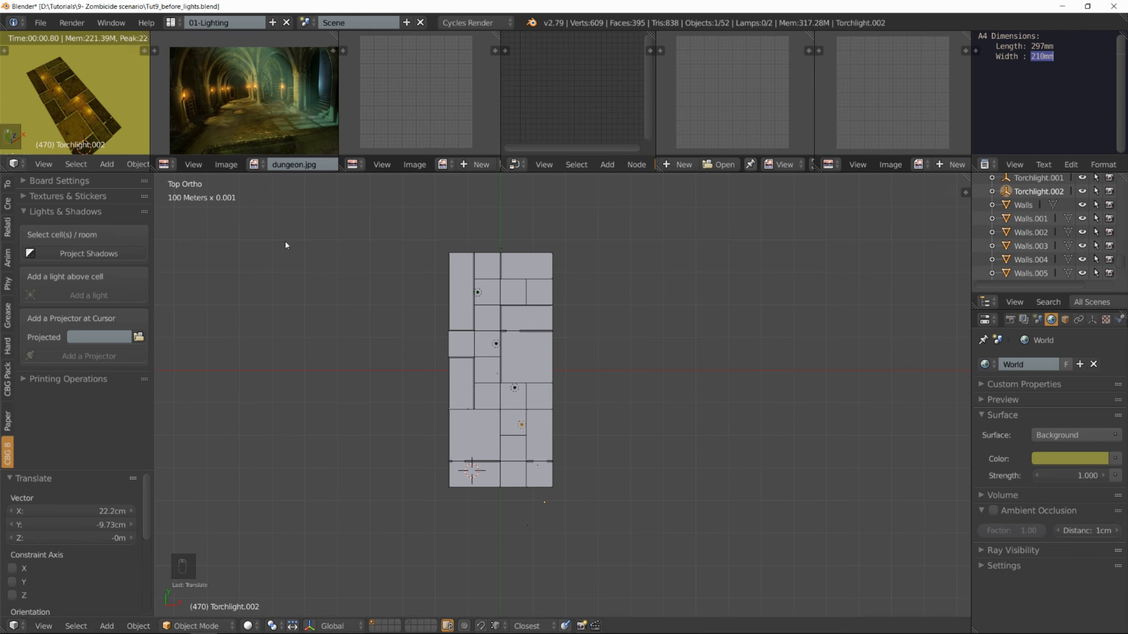
{"action": "right_click", "coordinate": [527, 272]}
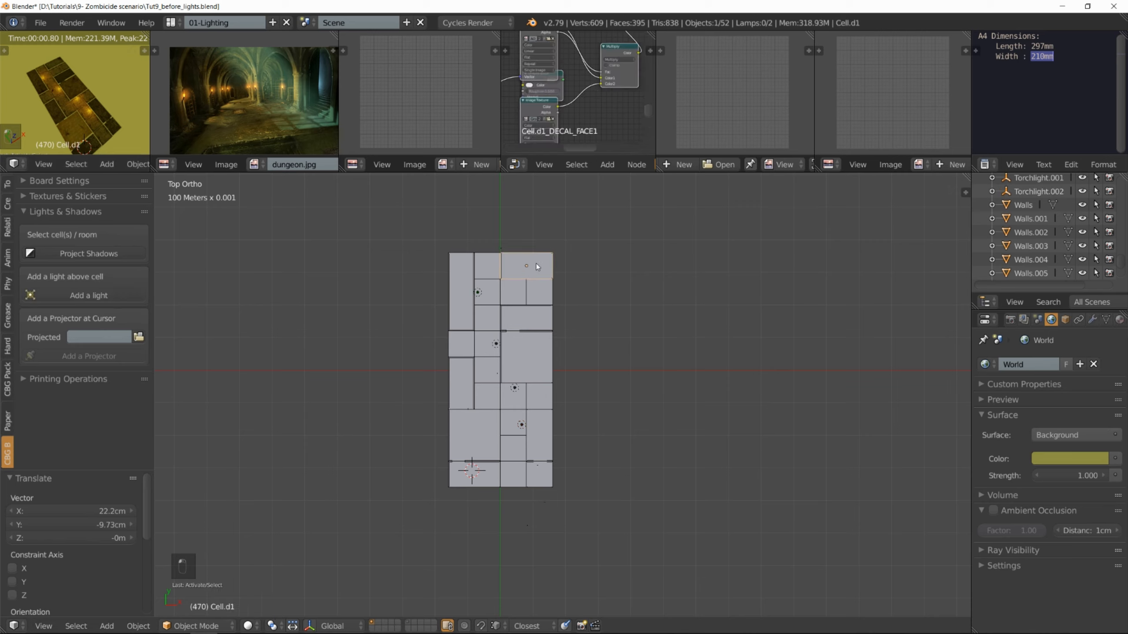
{"action": "left_click", "coordinate": [127, 298]}
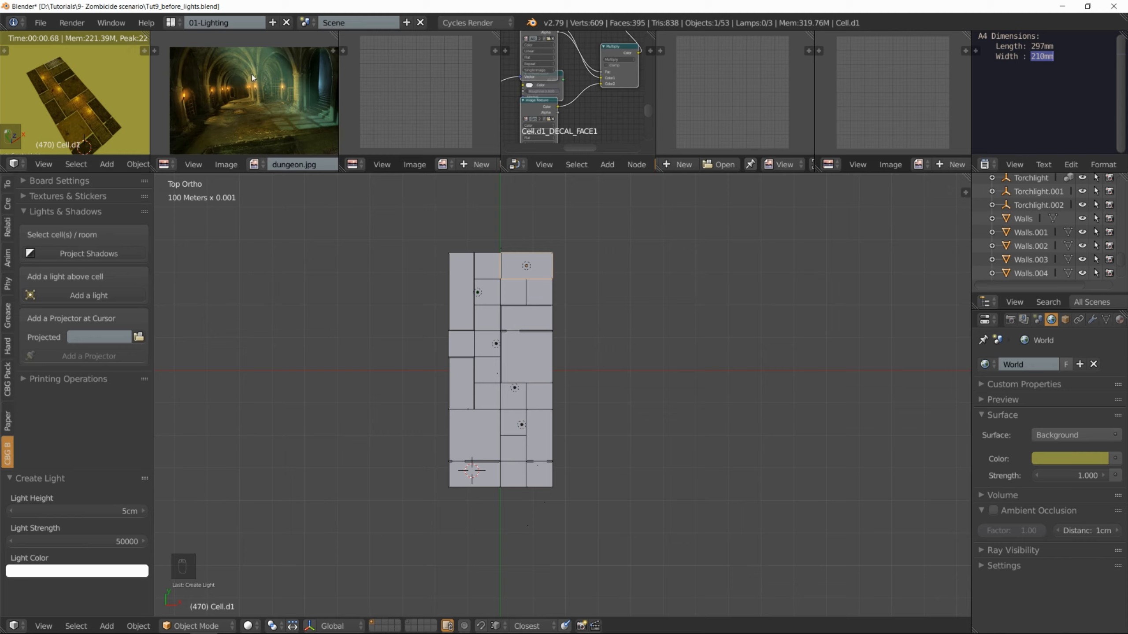
- Set the new light's colour to a dark green sampled from the dungeon.jpg reference image
{"action": "scroll", "coordinate": [52, 77], "scroll_direction": "up", "scroll_amount": 4}
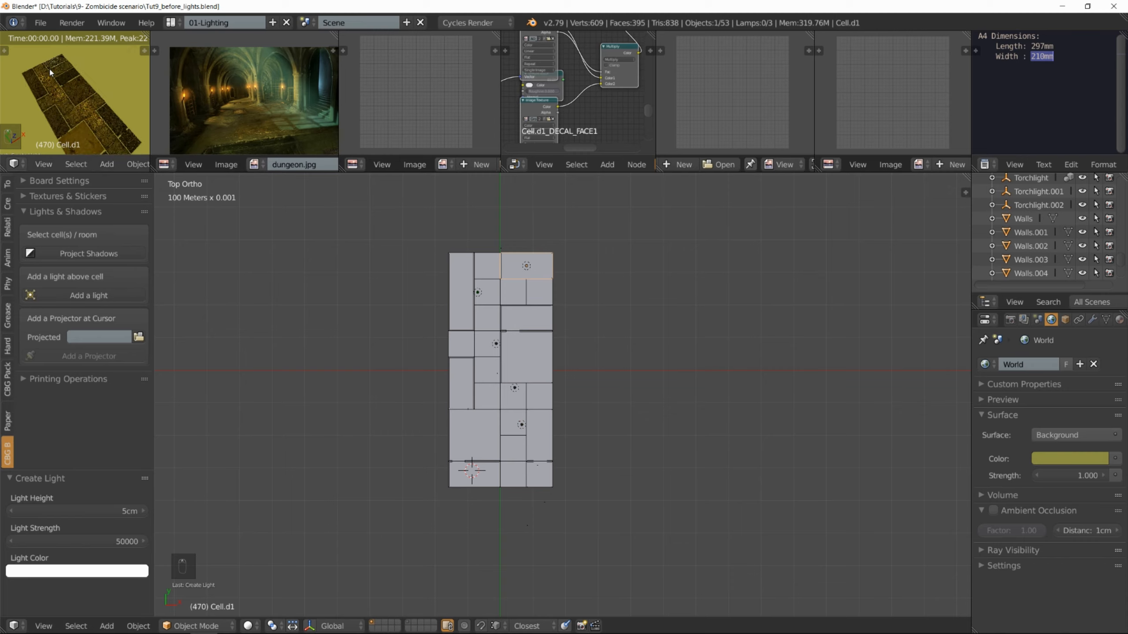
{"action": "scroll", "coordinate": [64, 85], "scroll_direction": "up", "scroll_amount": 3}
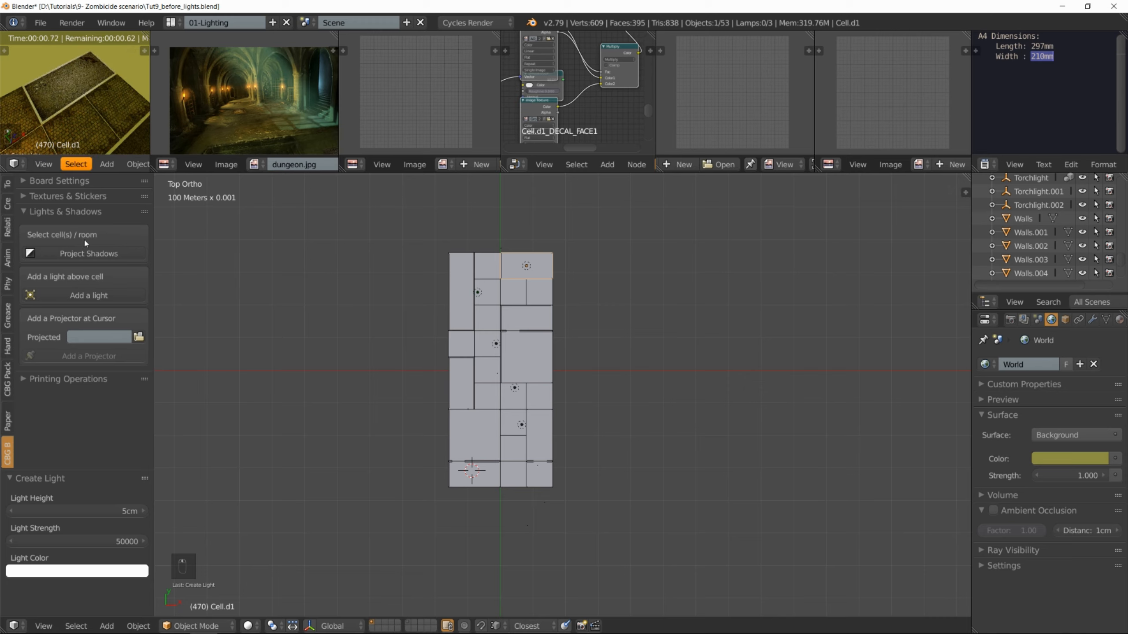
{"action": "left_click", "coordinate": [93, 572]}
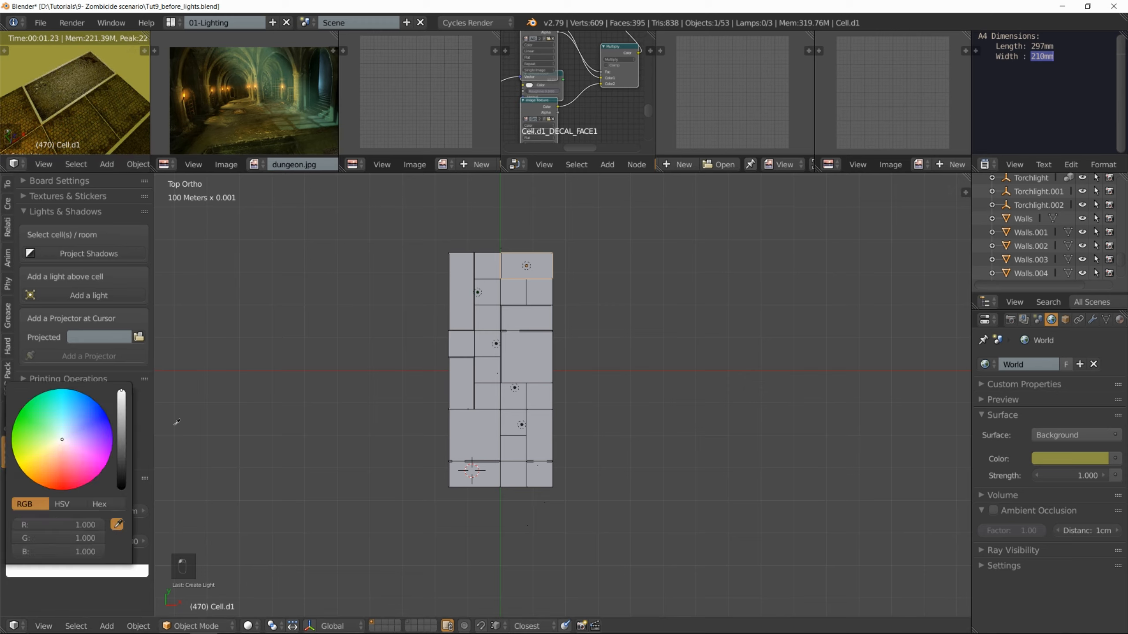
{"action": "left_click", "coordinate": [107, 570]}
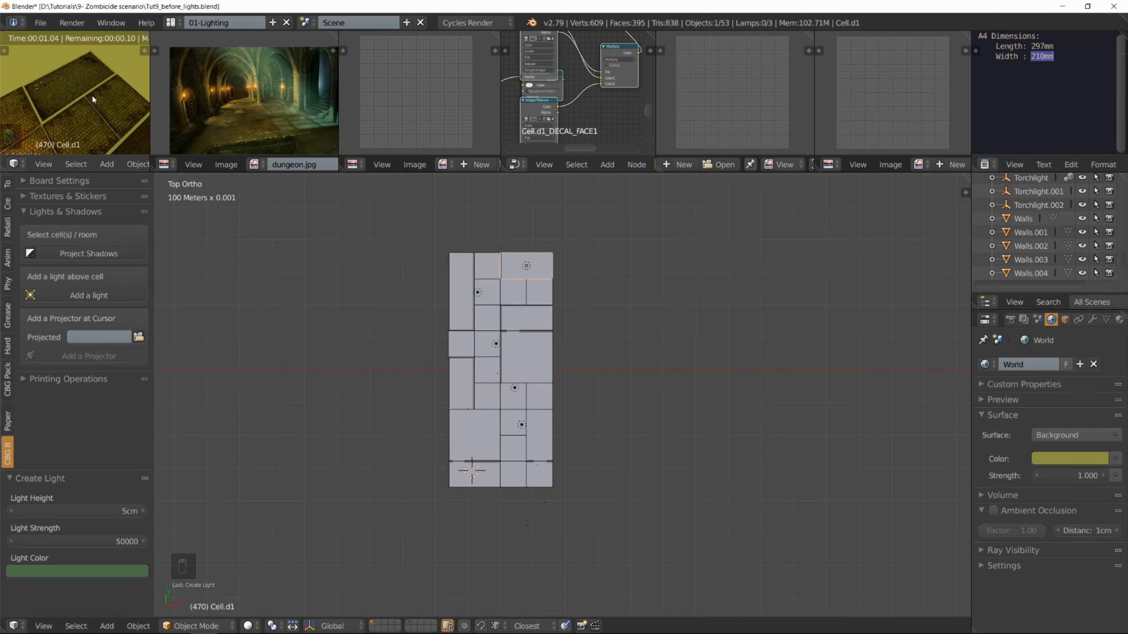
- Double the new light's strength to 100000 and check the cell in the rendered preview
{"action": "left_click", "coordinate": [120, 542]}
{"action": "left_click", "coordinate": [119, 542]}
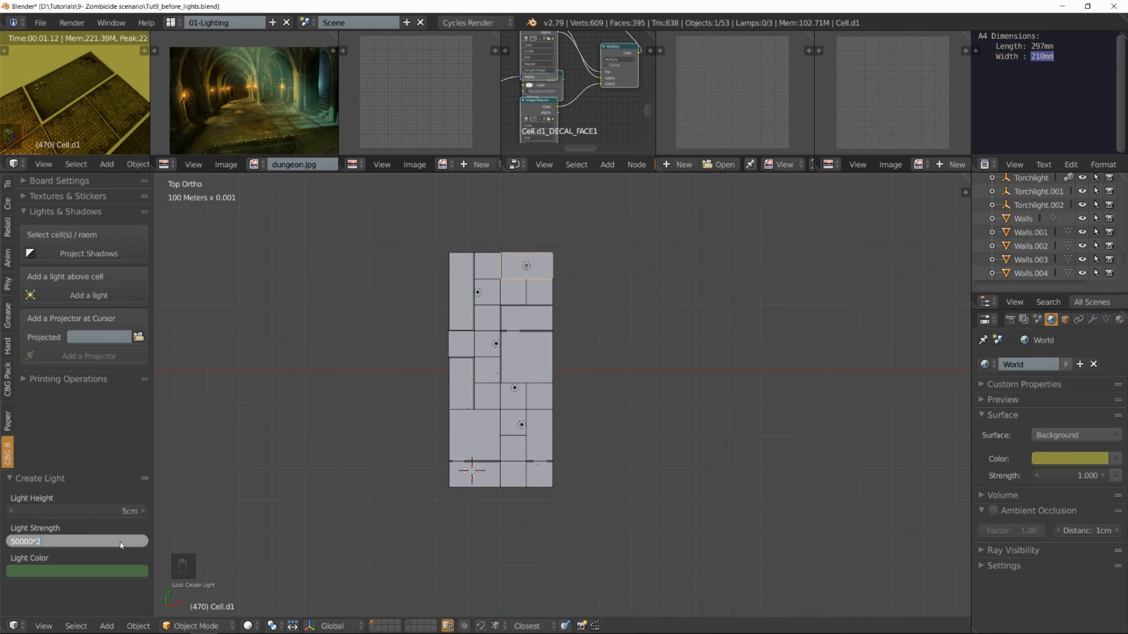
{"action": "type", "text": "*2"}
{"action": "key", "text": "Return"}
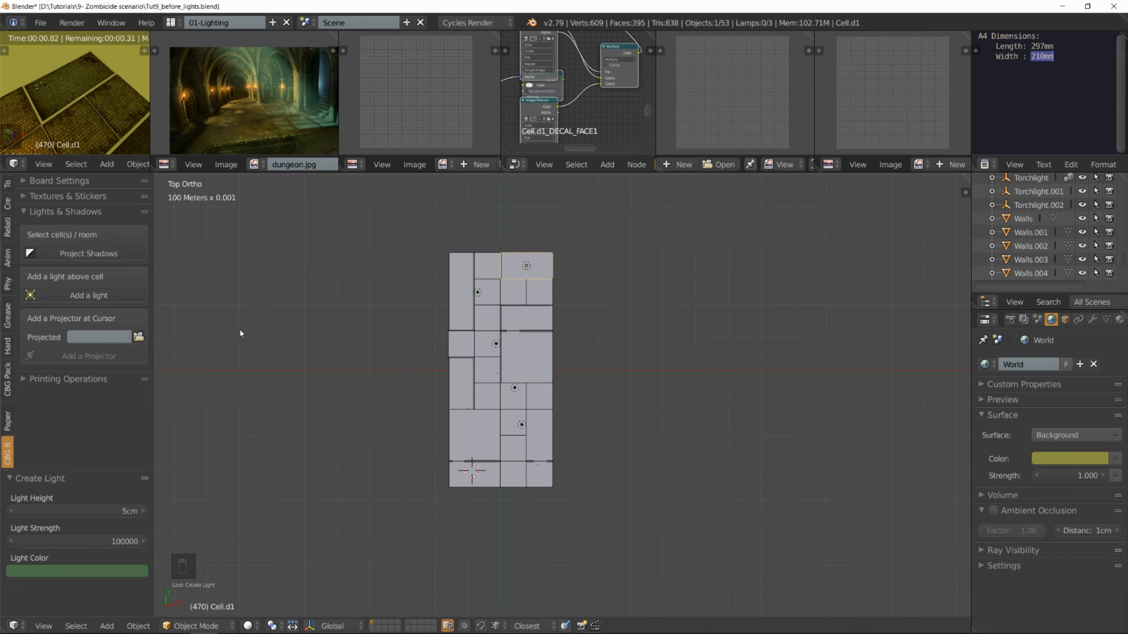
{"action": "scroll", "coordinate": [98, 132], "scroll_direction": "down", "scroll_amount": 3}
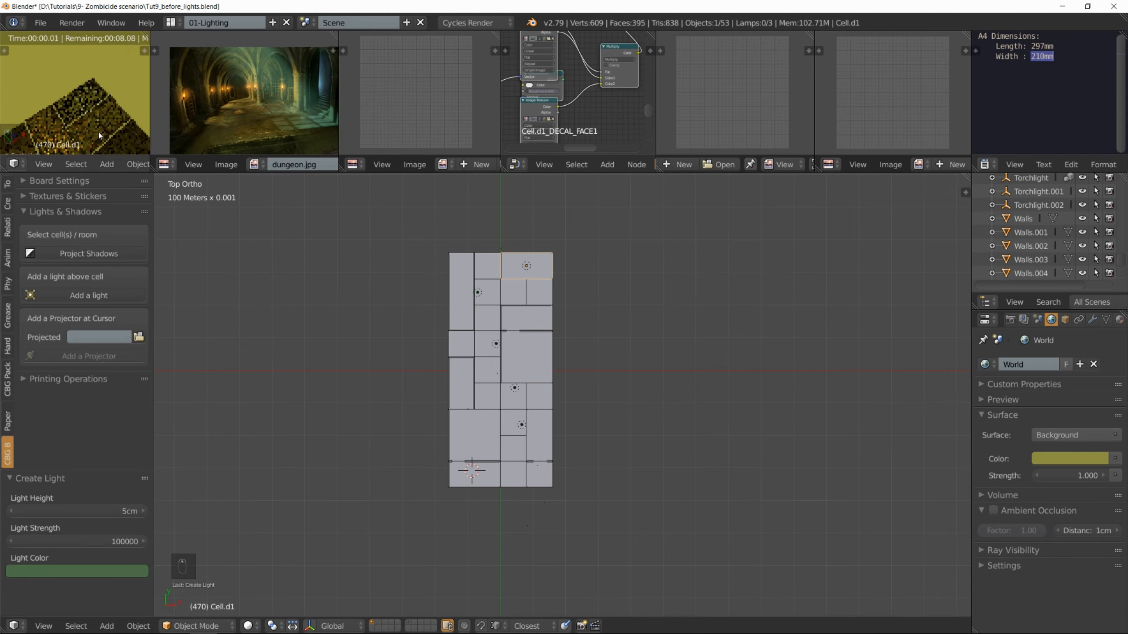
{"action": "mouse_move", "coordinate": [99, 132]}
{"action": "middle_mouse_down"}
{"action": "mouse_move", "coordinate": [92, 102]}
{"action": "mouse_move", "coordinate": [95, 113]}
{"action": "middle_mouse_up"}
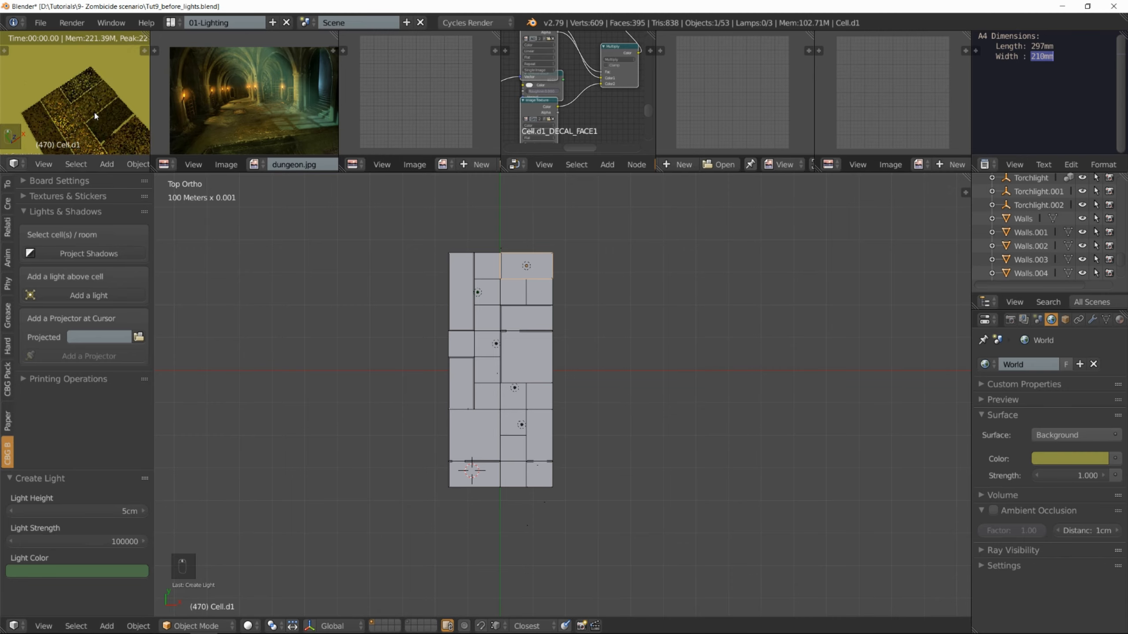
{"action": "scroll", "coordinate": [89, 92], "scroll_direction": "up", "scroll_amount": 5}
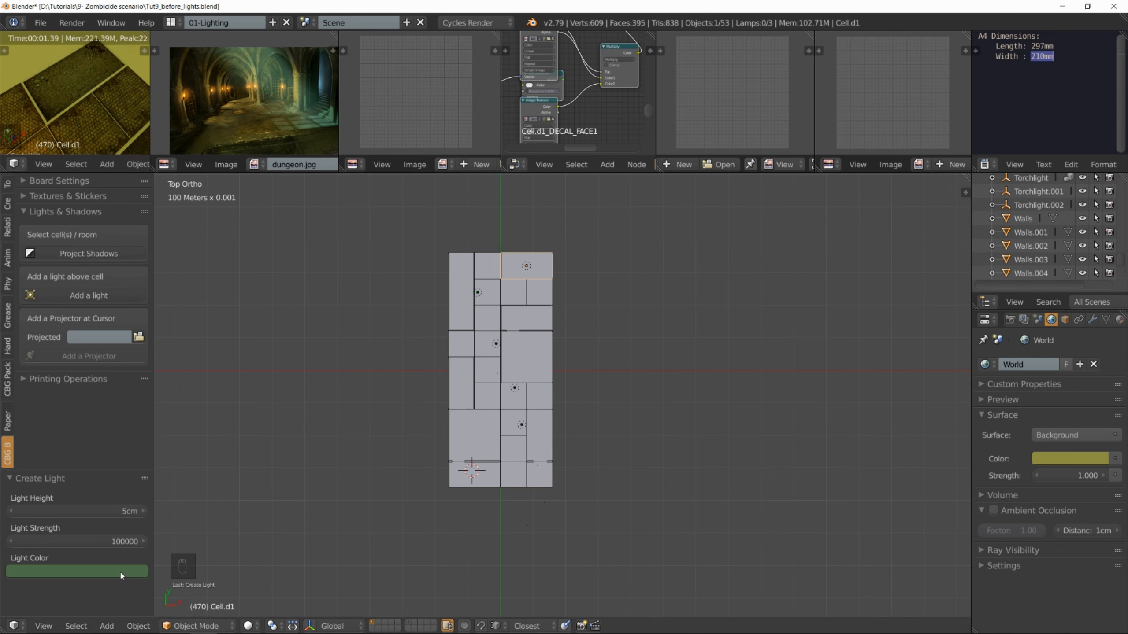
- Select the new lamp above the upper-right cell and keep its node tree open in the Node Editor
{"action": "right_click", "coordinate": [526, 267]}
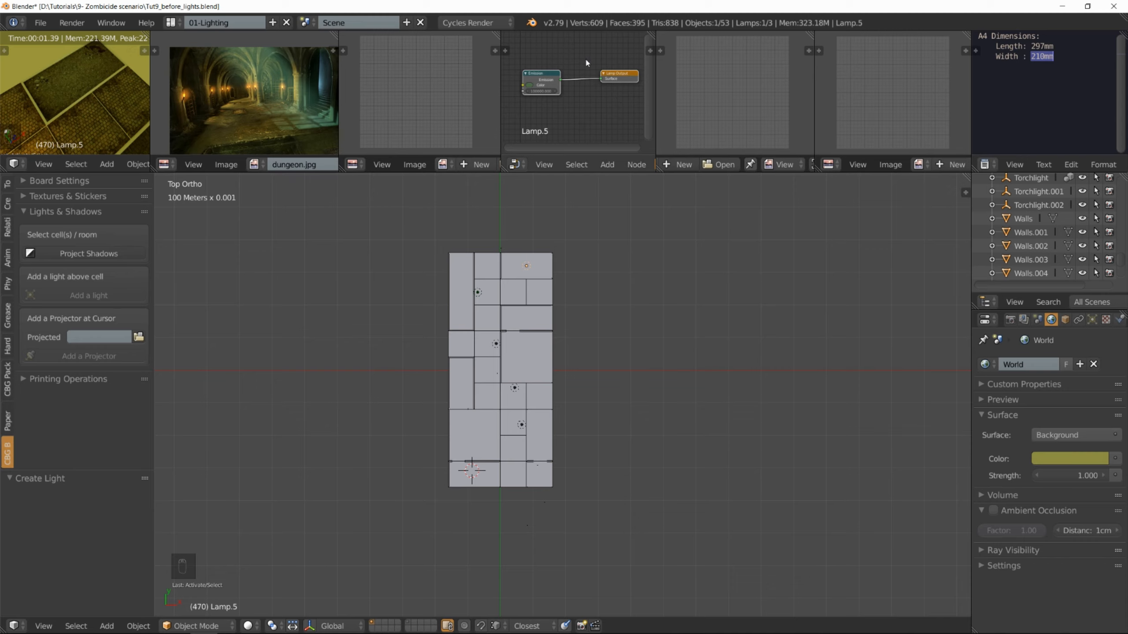
{"action": "left_click", "coordinate": [515, 164]}
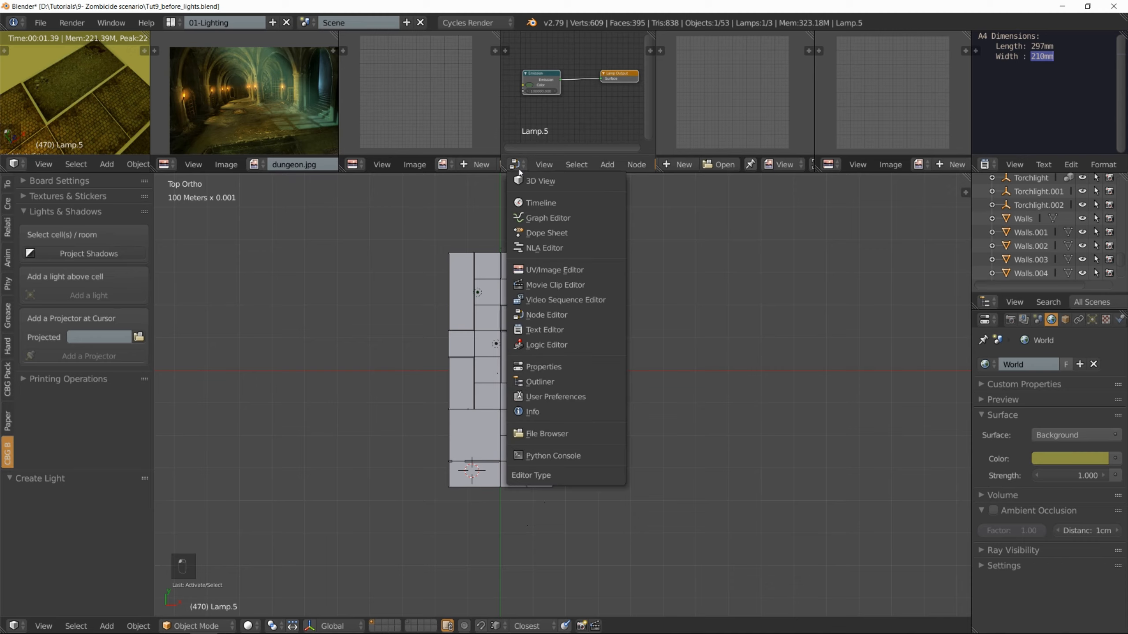
{"action": "left_click", "coordinate": [549, 320]}
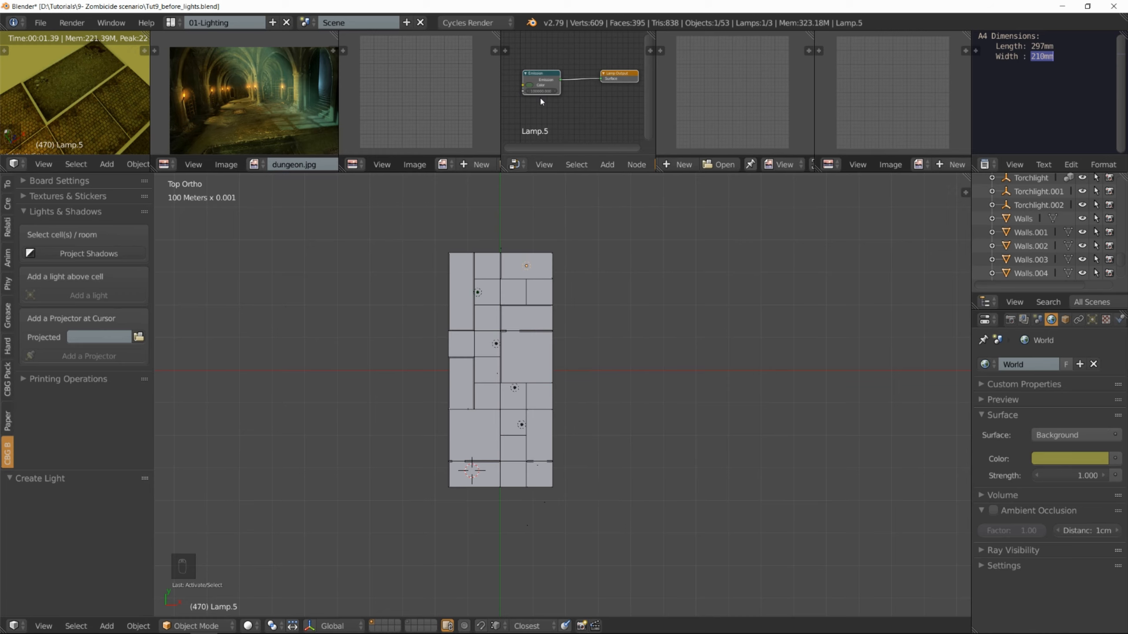
- Add a Light Falloff node beside the Emission node in the green lamp's node tree
{"action": "scroll", "coordinate": [611, 166], "scroll_direction": "down", "scroll_amount": 5}
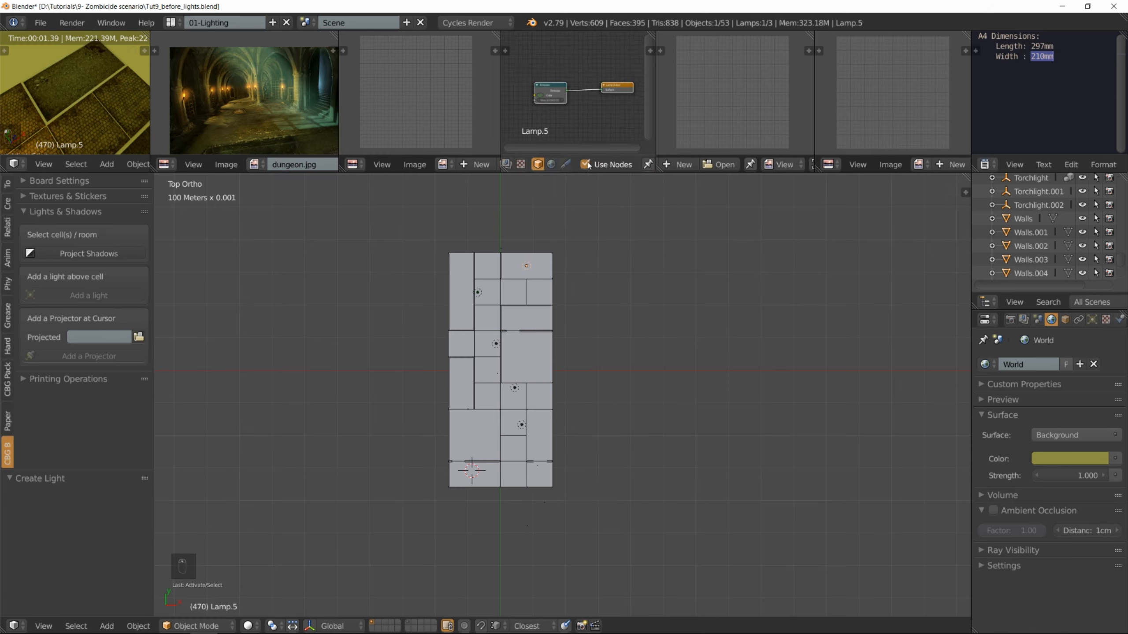
{"action": "scroll", "coordinate": [558, 102], "scroll_direction": "up", "scroll_amount": 6}
{"action": "scroll", "coordinate": [558, 102], "scroll_direction": "down", "scroll_amount": 6}
{"action": "middle_click_drag", "start_coordinate": [554, 95], "coordinate": [577, 78]}
{"action": "scroll", "coordinate": [576, 76], "scroll_direction": "up", "scroll_amount": 4}
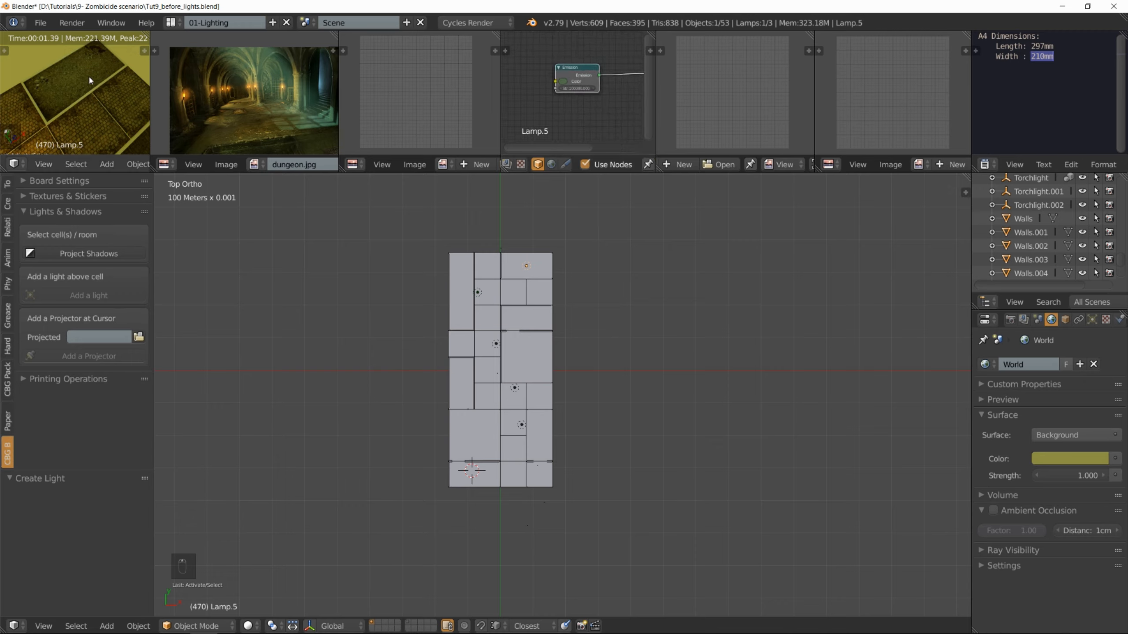
{"action": "scroll", "coordinate": [581, 96], "scroll_direction": "down", "scroll_amount": 3}
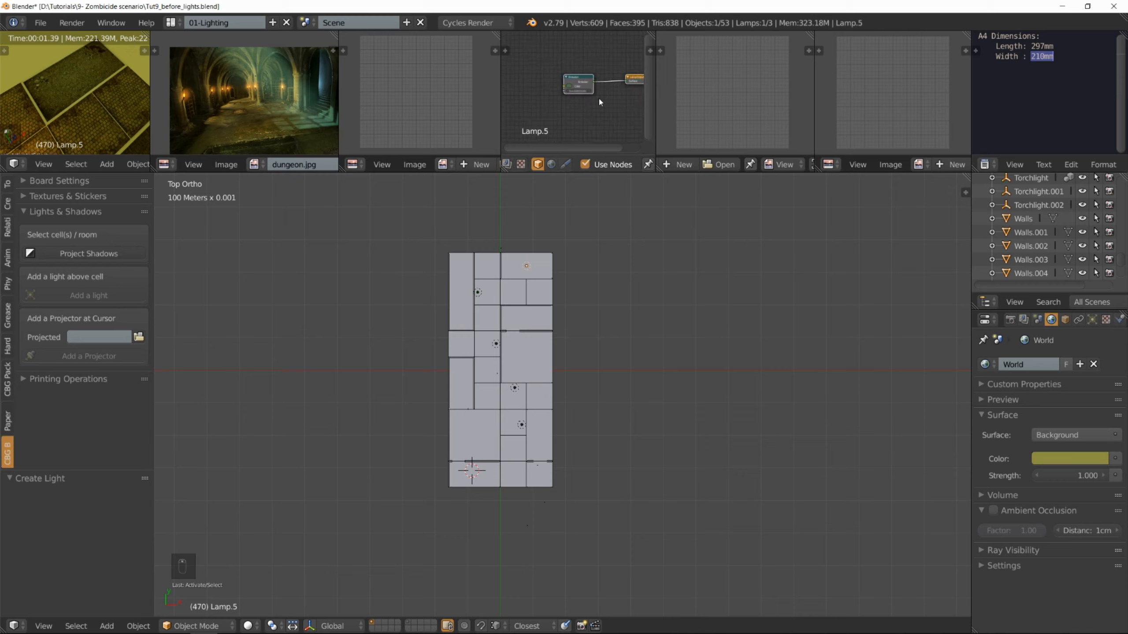
{"action": "middle_click_drag", "start_coordinate": [599, 99], "coordinate": [569, 82]}
{"action": "scroll", "coordinate": [569, 81], "scroll_direction": "up", "scroll_amount": 2}
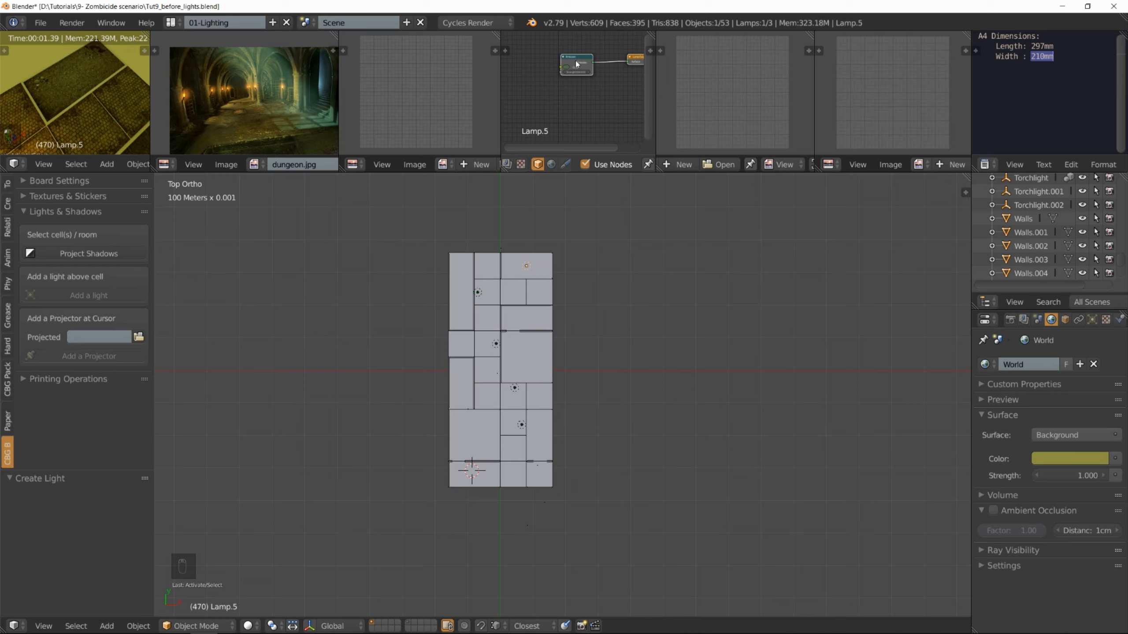
{"action": "key", "text": "shift+a"}
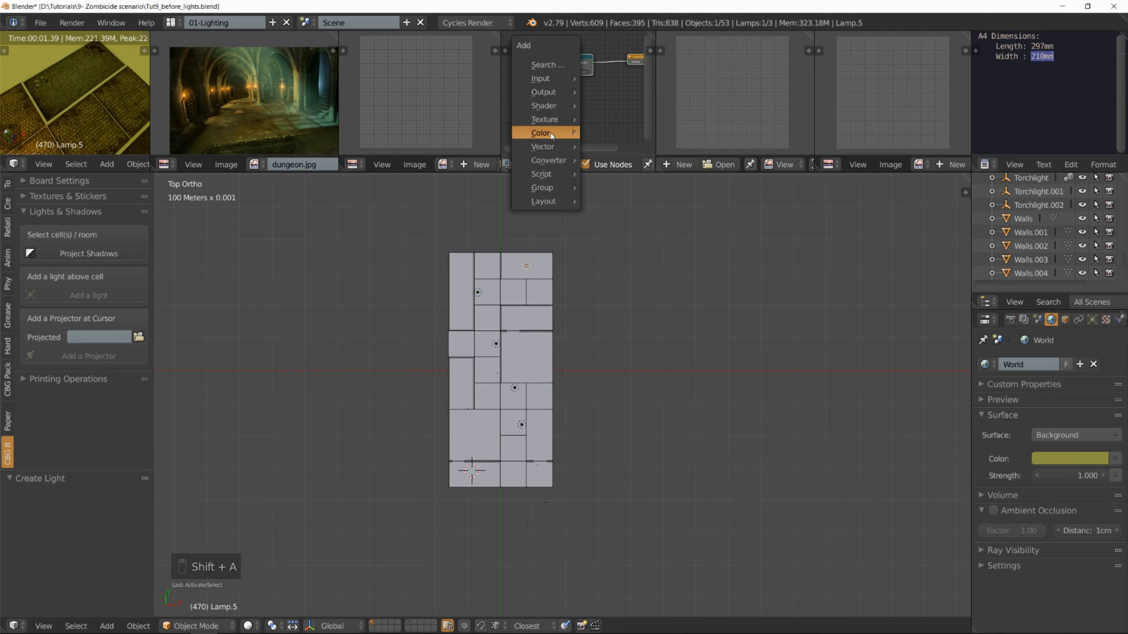
{"action": "mouse_move", "coordinate": [551, 134]}
{"action": "left_click", "coordinate": [620, 192]}
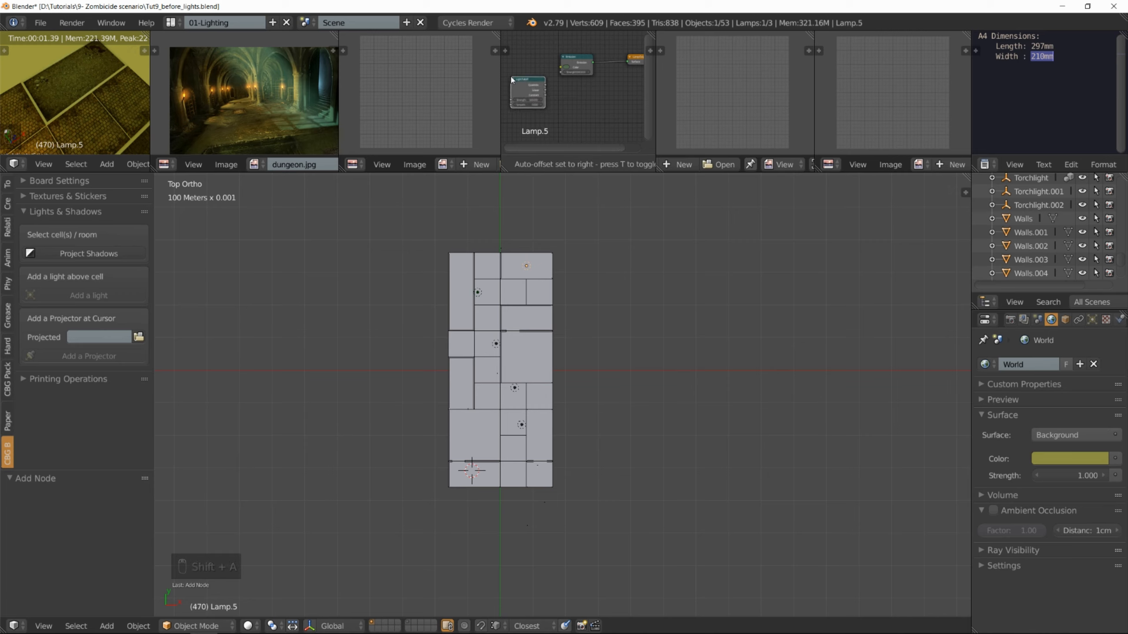
{"action": "left_click", "coordinate": [525, 79]}
- Connect the Light Falloff node's Constant output to the Emission node's Strength input
{"action": "scroll", "coordinate": [525, 79], "scroll_direction": "up", "scroll_amount": 2}
{"action": "left_click_drag", "start_coordinate": [553, 97], "coordinate": [566, 73]}
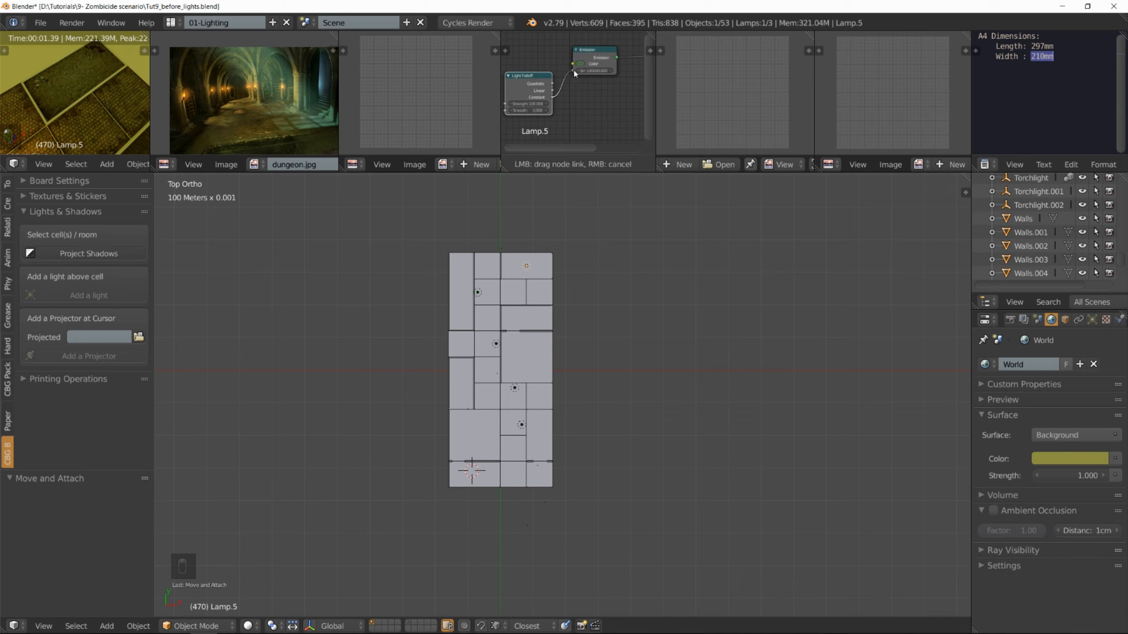
{"action": "left_click_drag", "start_coordinate": [574, 74], "coordinate": [573, 70]}
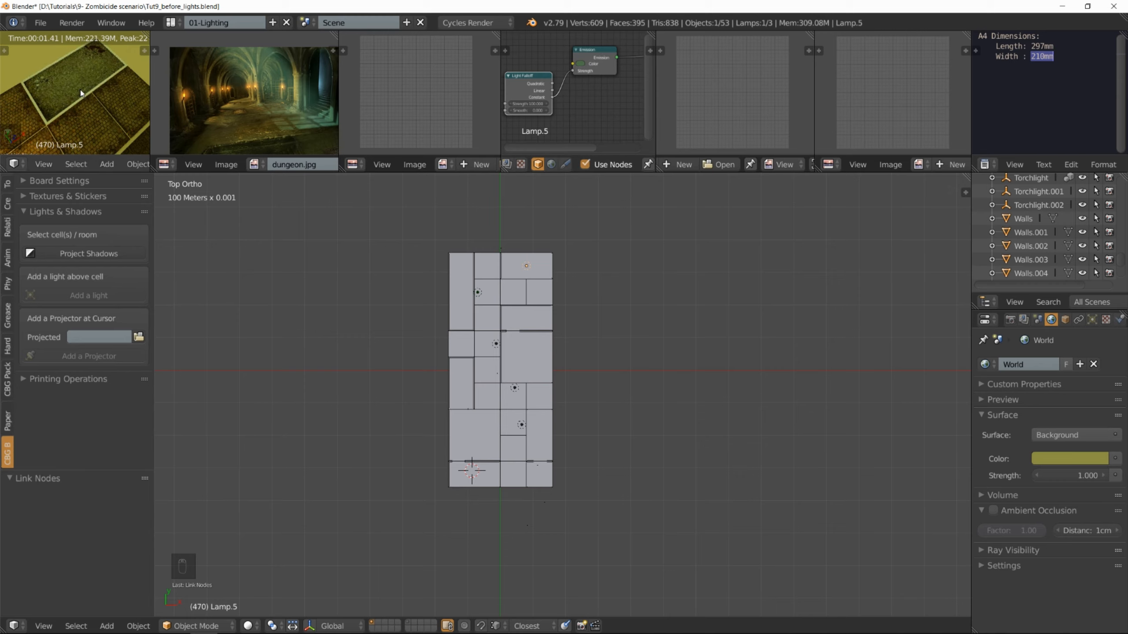
- Duplicate the green lamp into the tall cell at the board's upper-left corner, offset about -19.6 cm in X and -9.05 cm in Y
{"action": "middle_click_drag", "start_coordinate": [81, 92], "coordinate": [58, 86]}
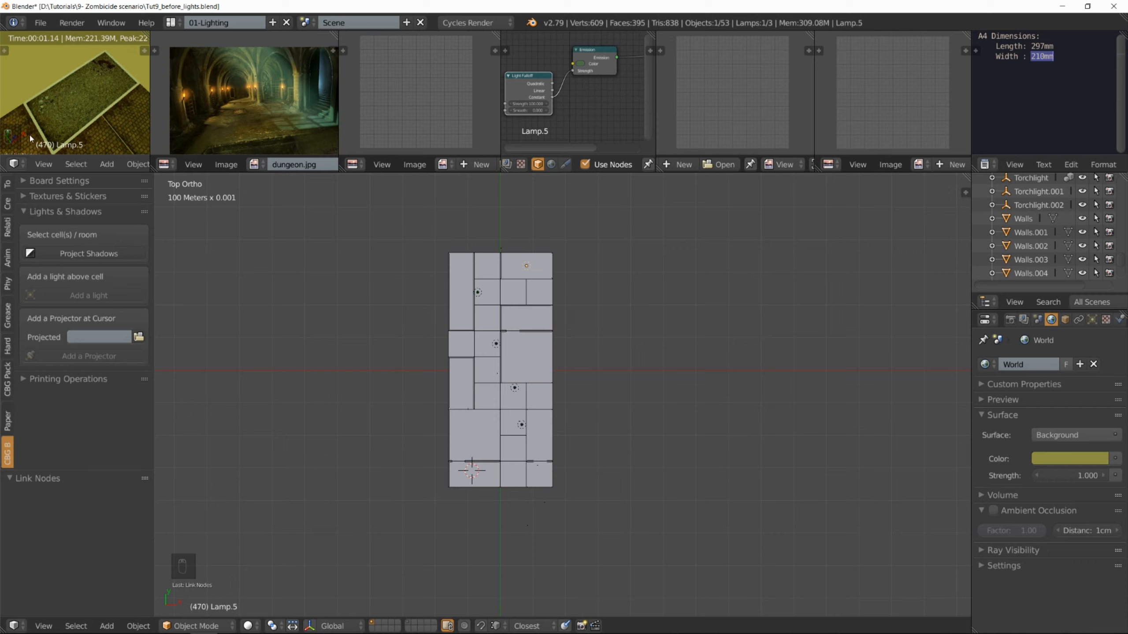
{"action": "scroll", "coordinate": [98, 120], "scroll_direction": "down", "scroll_amount": 7}
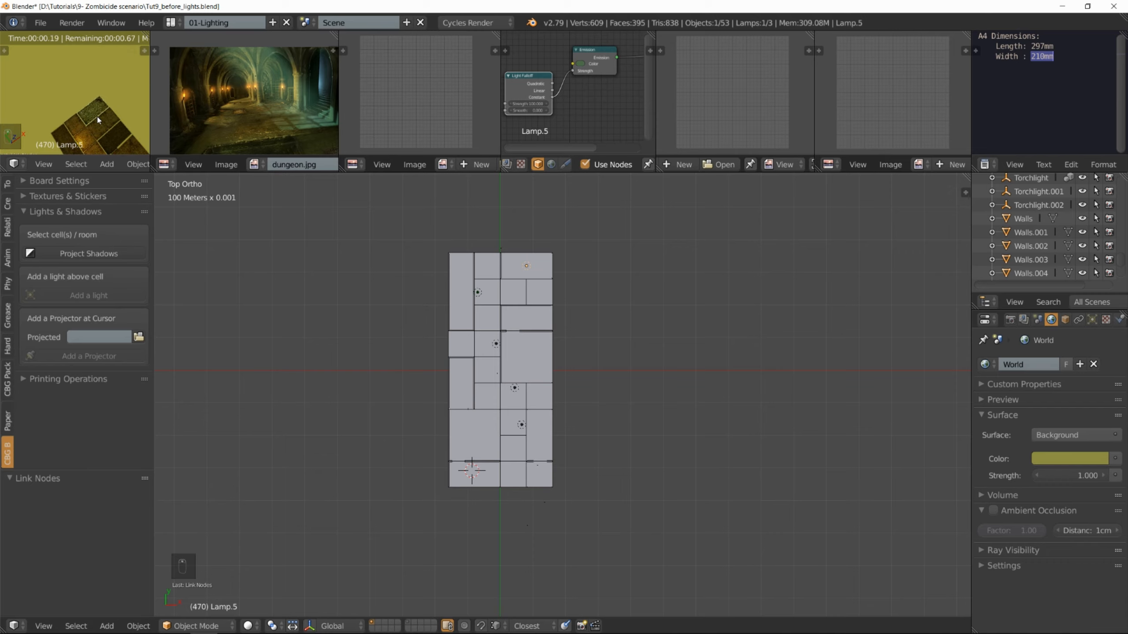
{"action": "middle_click_drag", "start_coordinate": [98, 119], "coordinate": [66, 77], "text": "shift"}
{"action": "scroll", "coordinate": [94, 125], "scroll_direction": "down", "scroll_amount": 4}
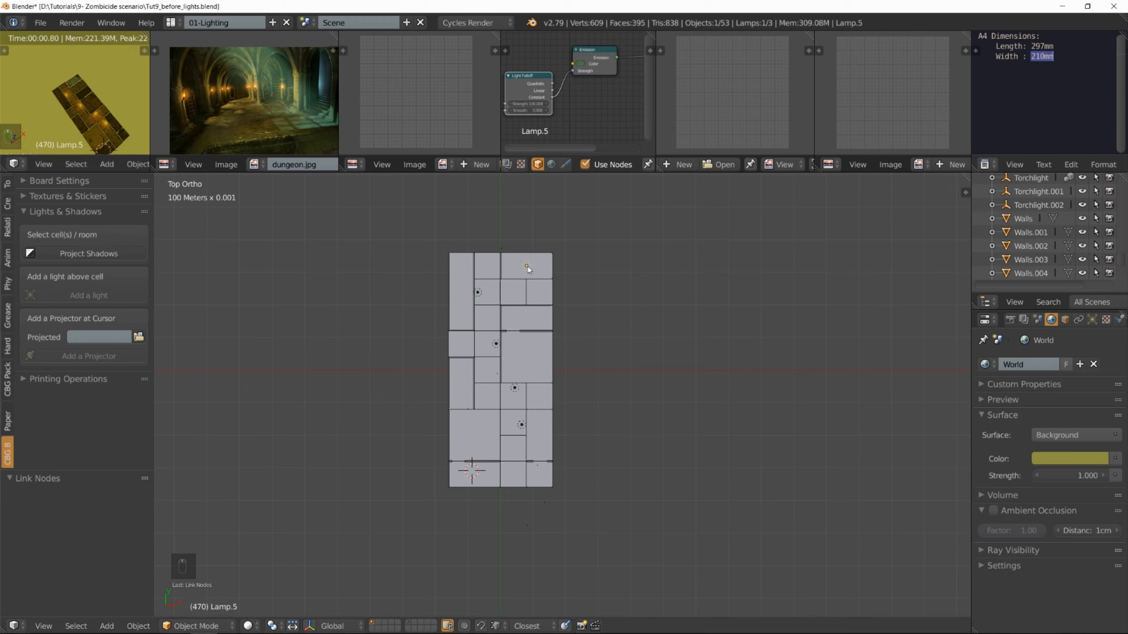
{"action": "key", "text": "shift+d"}
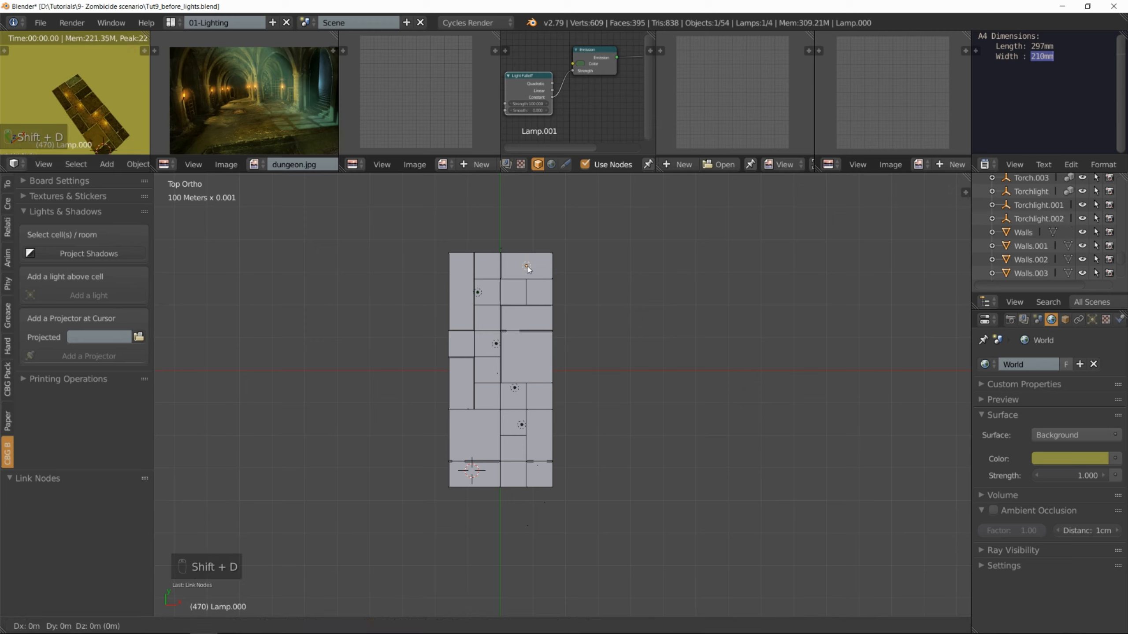
{"action": "left_click", "coordinate": [464, 297]}
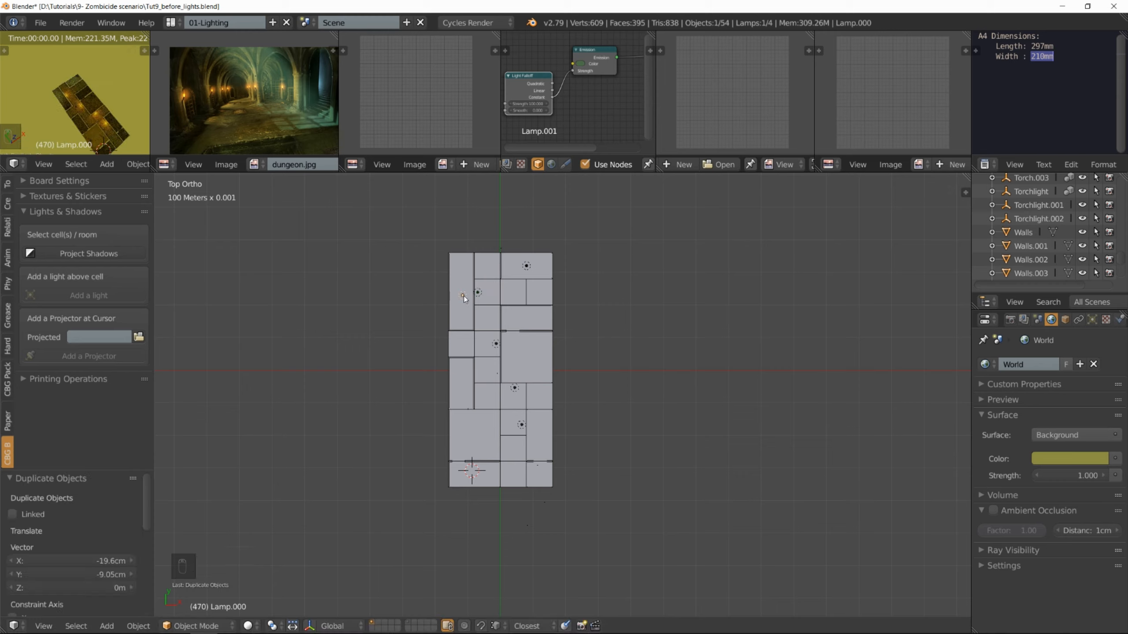
- Move the duplicated lamp toward the lower end of the tall cell, about 1.76 cm in X and -8.65 cm in Y
{"action": "scroll", "coordinate": [55, 98], "scroll_direction": "up", "scroll_amount": 5}
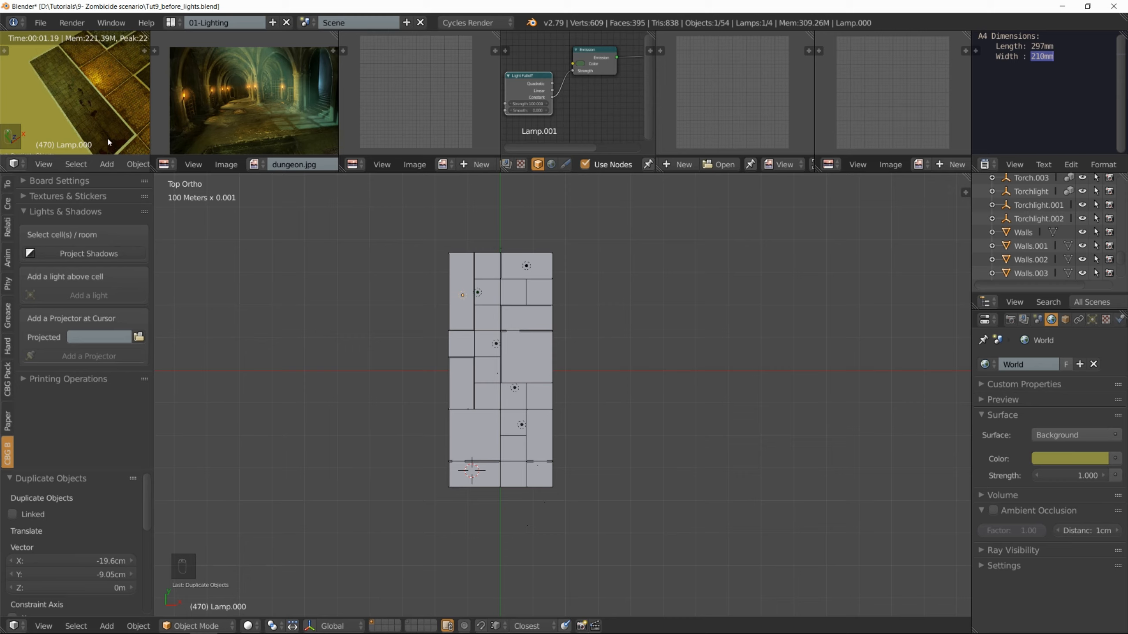
{"action": "key", "text": "g"}
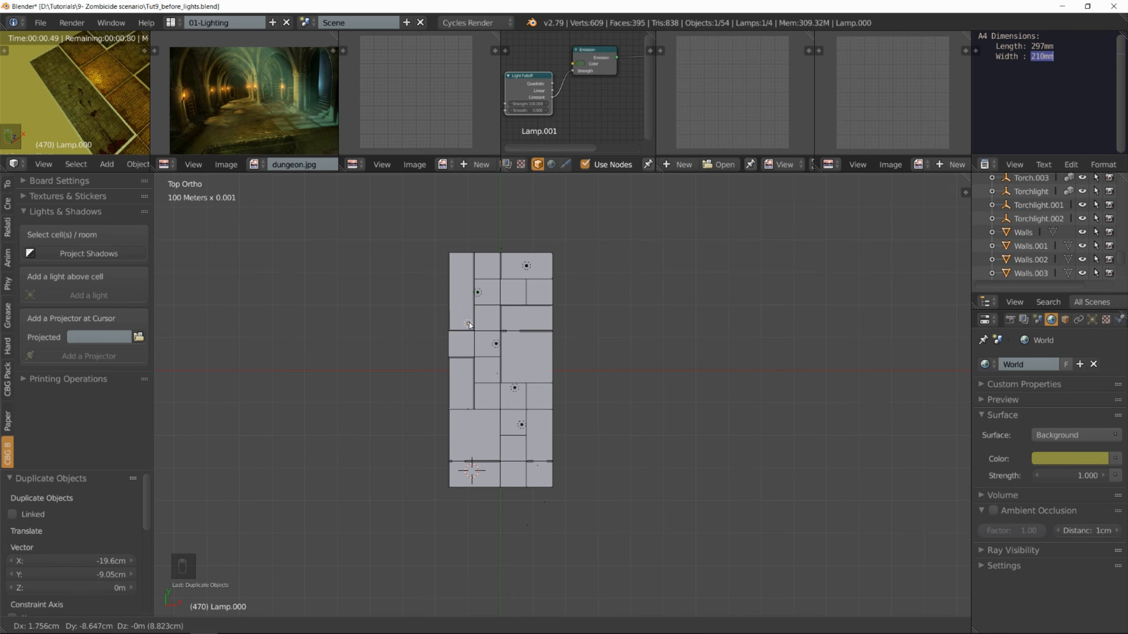
{"action": "left_click", "coordinate": [469, 323]}
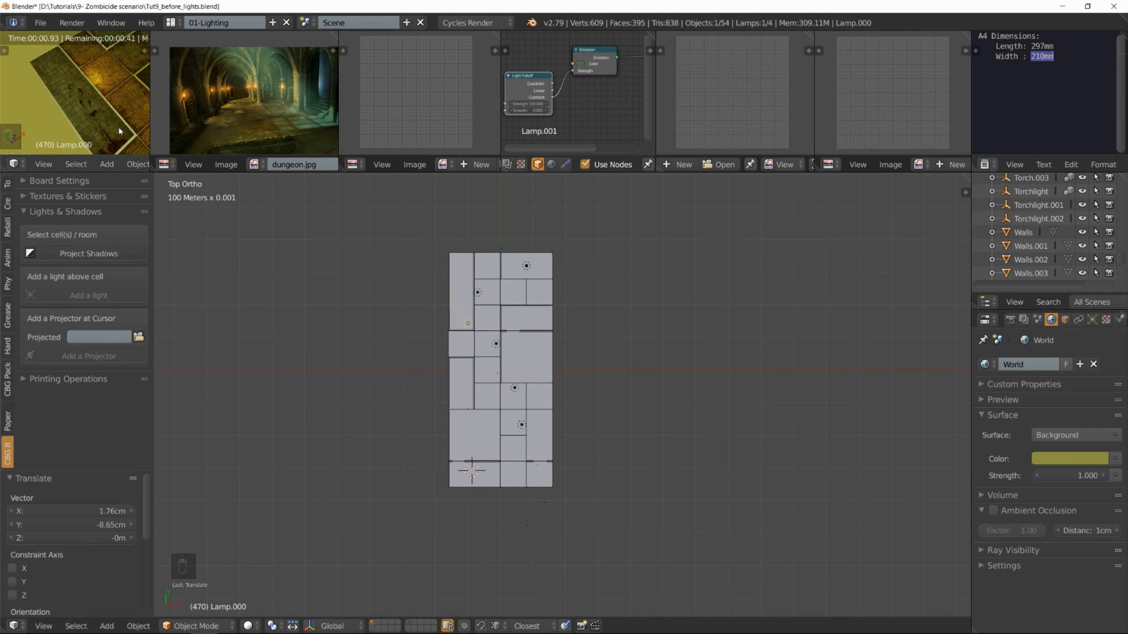
{"action": "scroll", "coordinate": [118, 128], "scroll_direction": "down", "scroll_amount": 3}
{"action": "middle_click_drag", "start_coordinate": [107, 122], "coordinate": [94, 120], "text": "shift"}
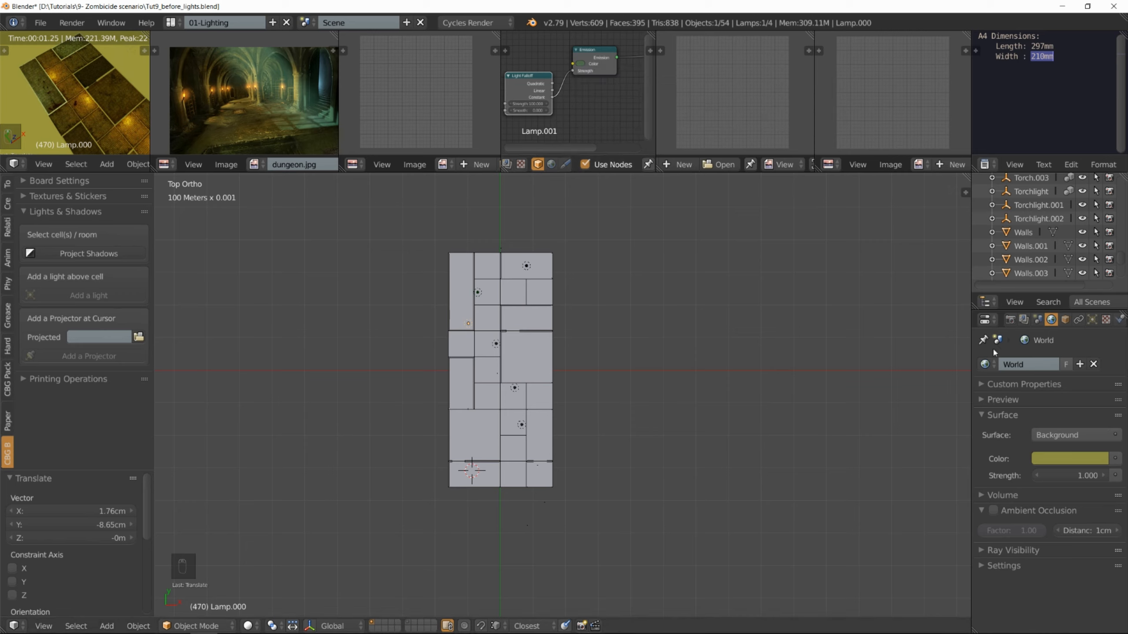
- Shift the emission colour of the tall cell's lamp slightly toward a yellower green
{"action": "left_click", "coordinate": [1091, 319]}
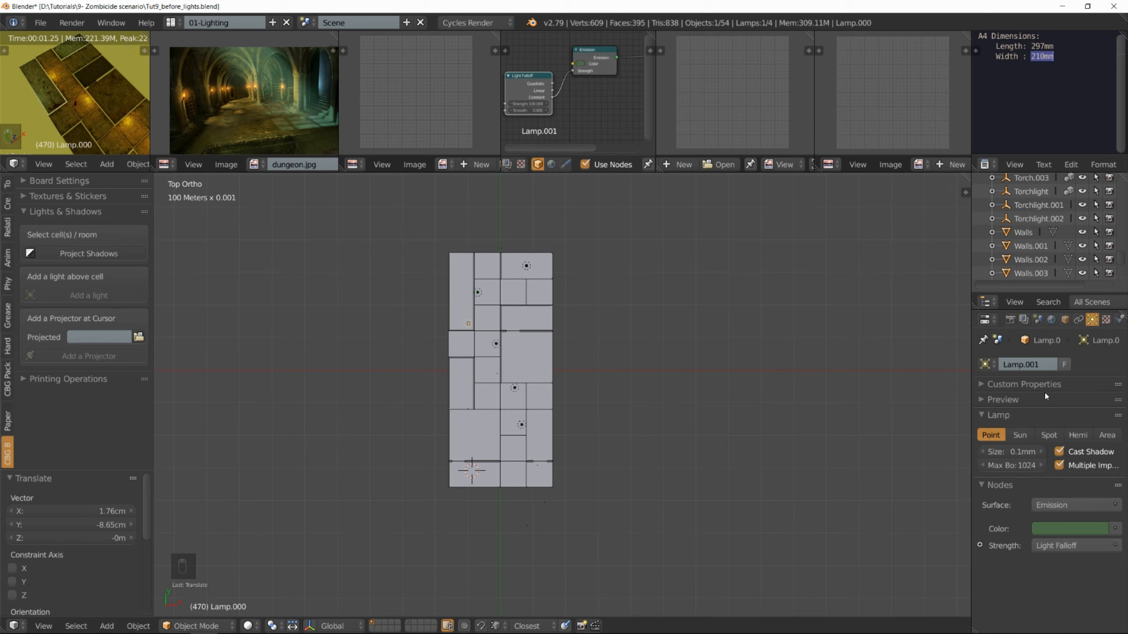
{"action": "left_click", "coordinate": [1059, 530]}
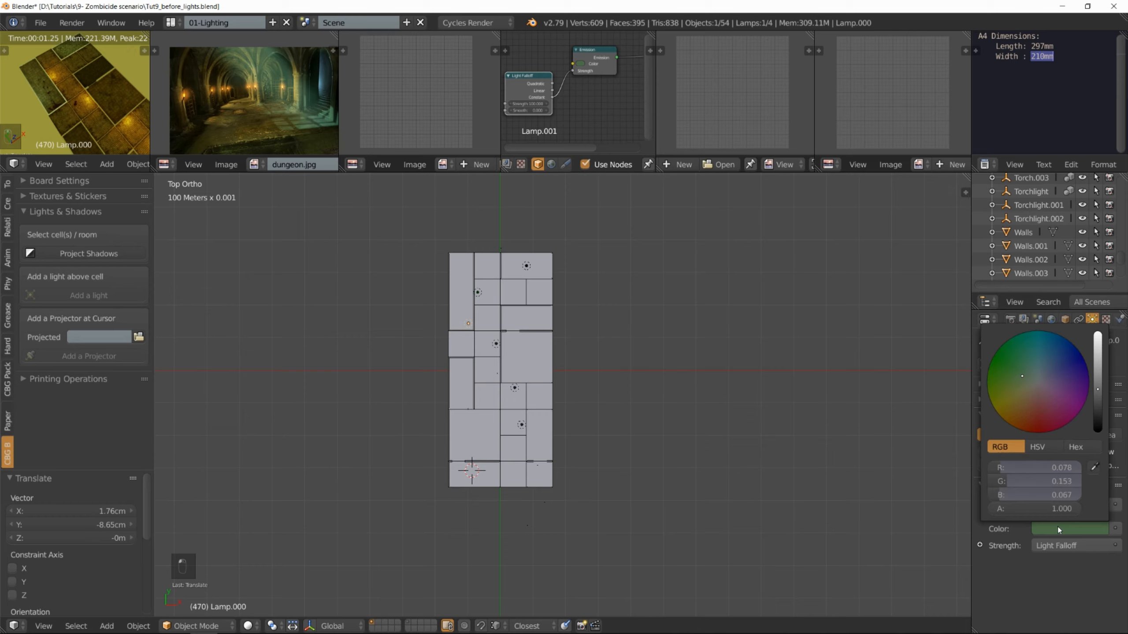
{"action": "left_click", "coordinate": [1023, 381]}
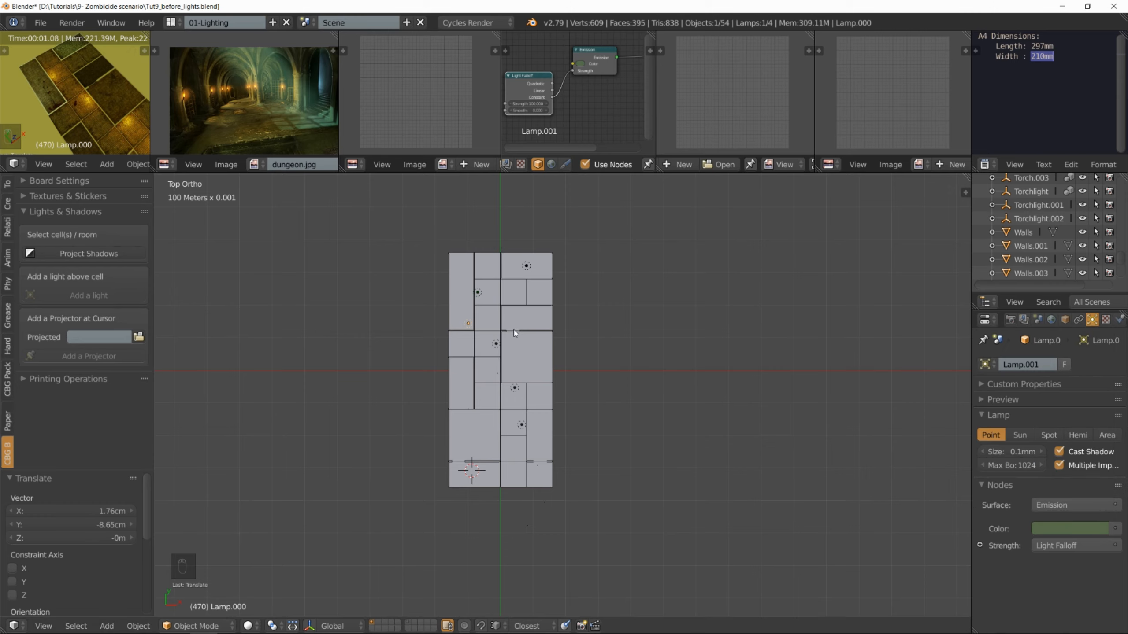
- Duplicate the board's upper-right lamp about -16.1 cm along Y into the wide cell two rows below
{"action": "right_click", "coordinate": [528, 271]}
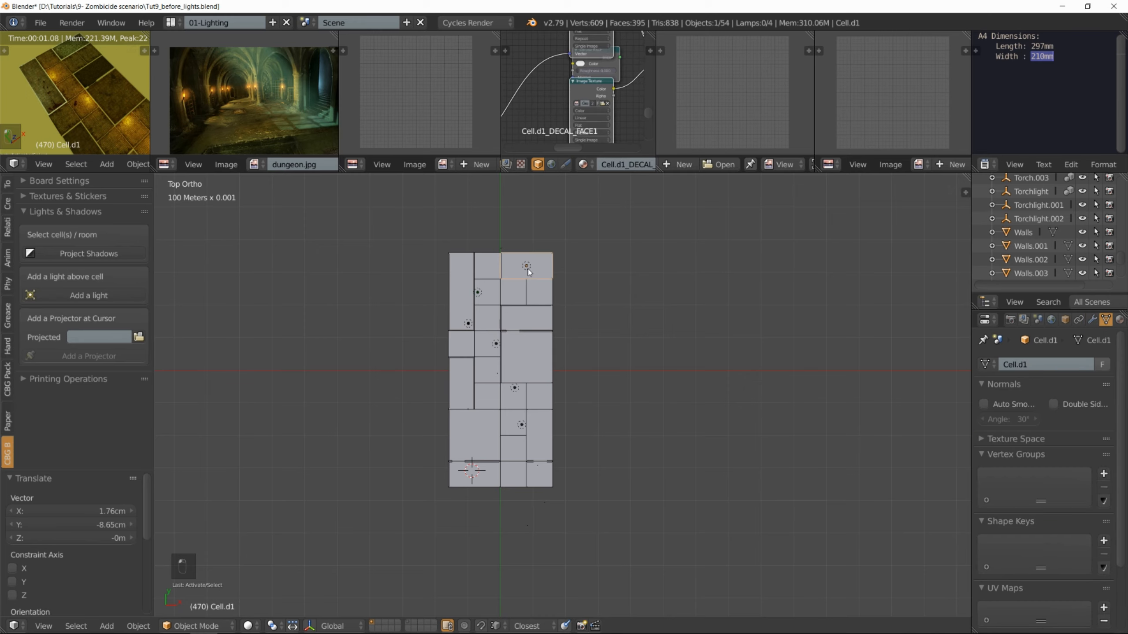
{"action": "right_click", "coordinate": [527, 267]}
{"action": "key", "text": "shift+d"}
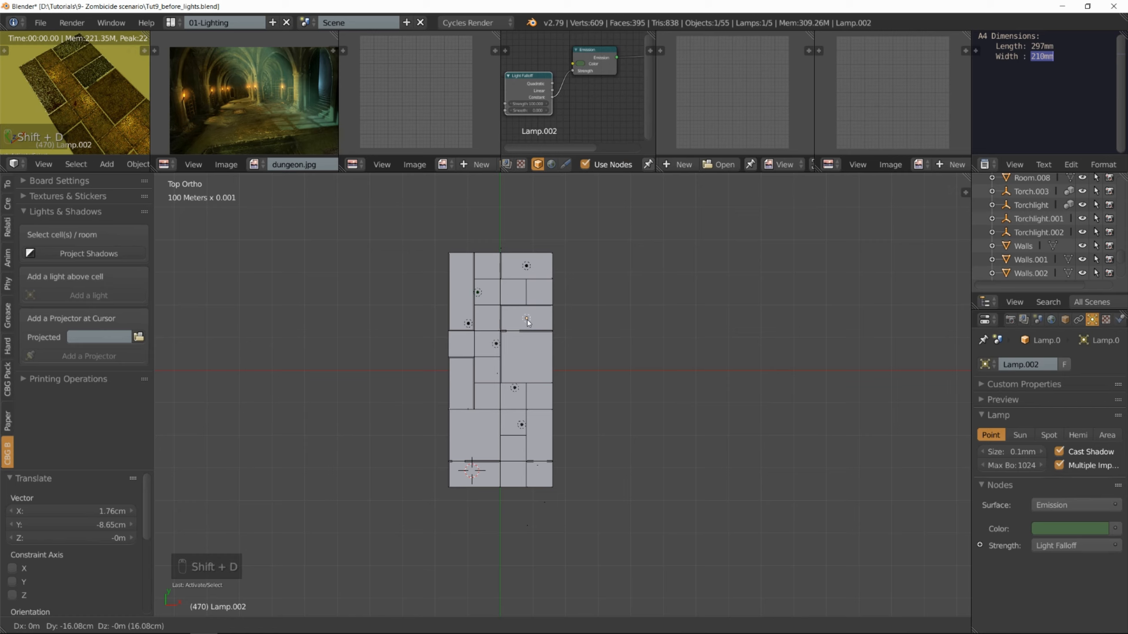
{"action": "left_click", "coordinate": [527, 319]}
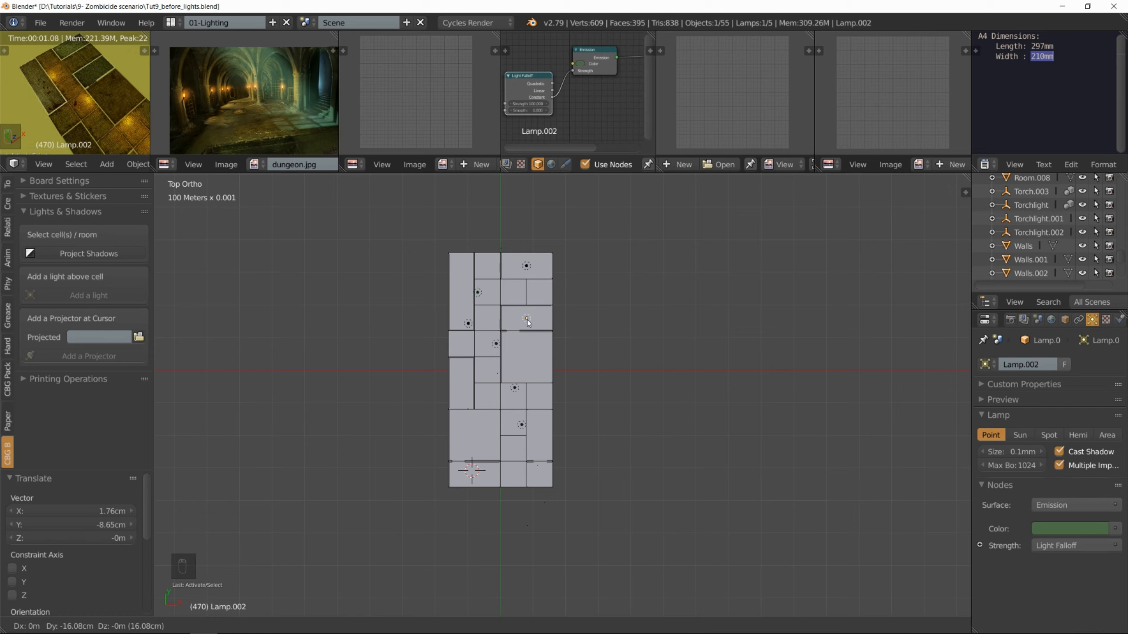
{"action": "left_click", "coordinate": [527, 319]}
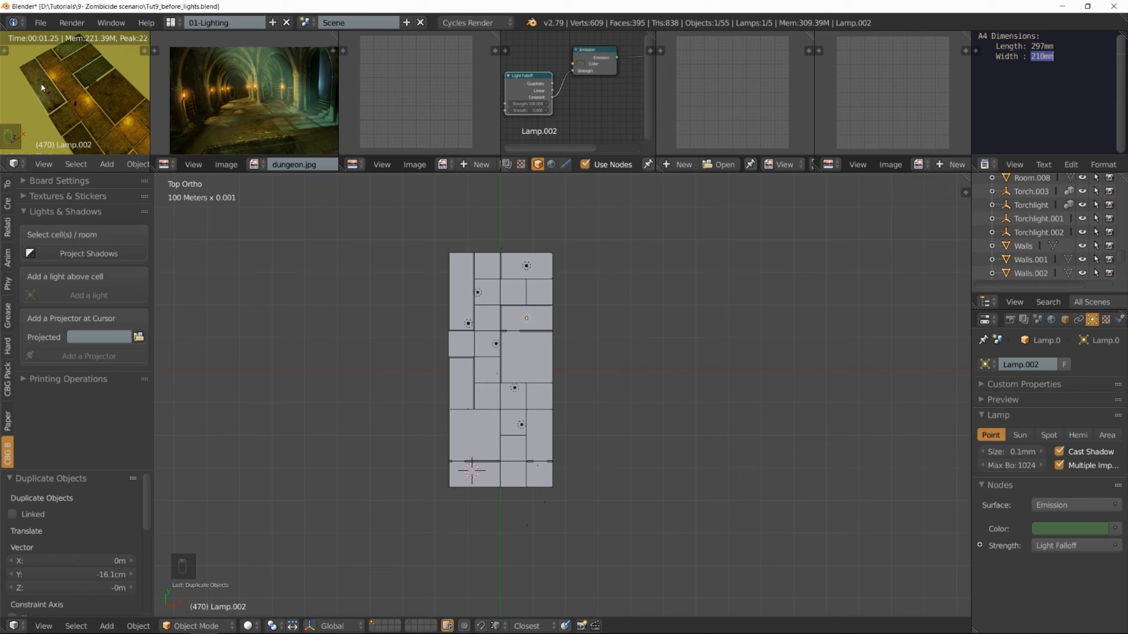
- Set the Light Falloff strength of the wide cell's new lamp to 200
{"action": "scroll", "coordinate": [105, 80], "scroll_direction": "up", "scroll_amount": 5}
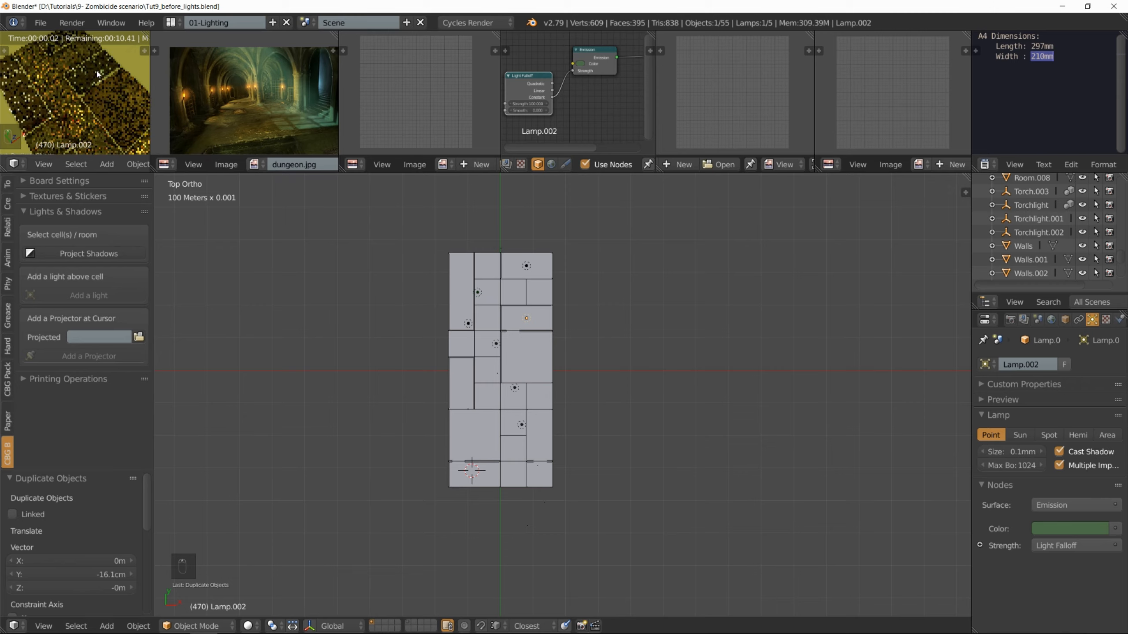
{"action": "scroll", "coordinate": [96, 68], "scroll_direction": "up", "scroll_amount": 2}
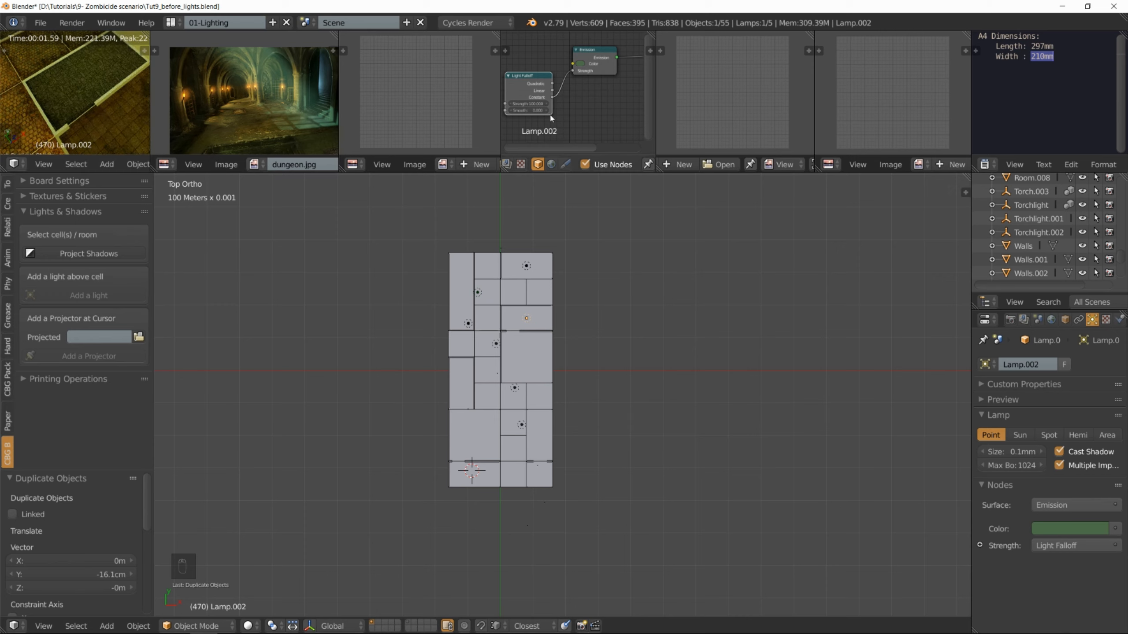
{"action": "scroll", "coordinate": [535, 104], "scroll_direction": "up", "scroll_amount": 2}
{"action": "left_click", "coordinate": [531, 104]}
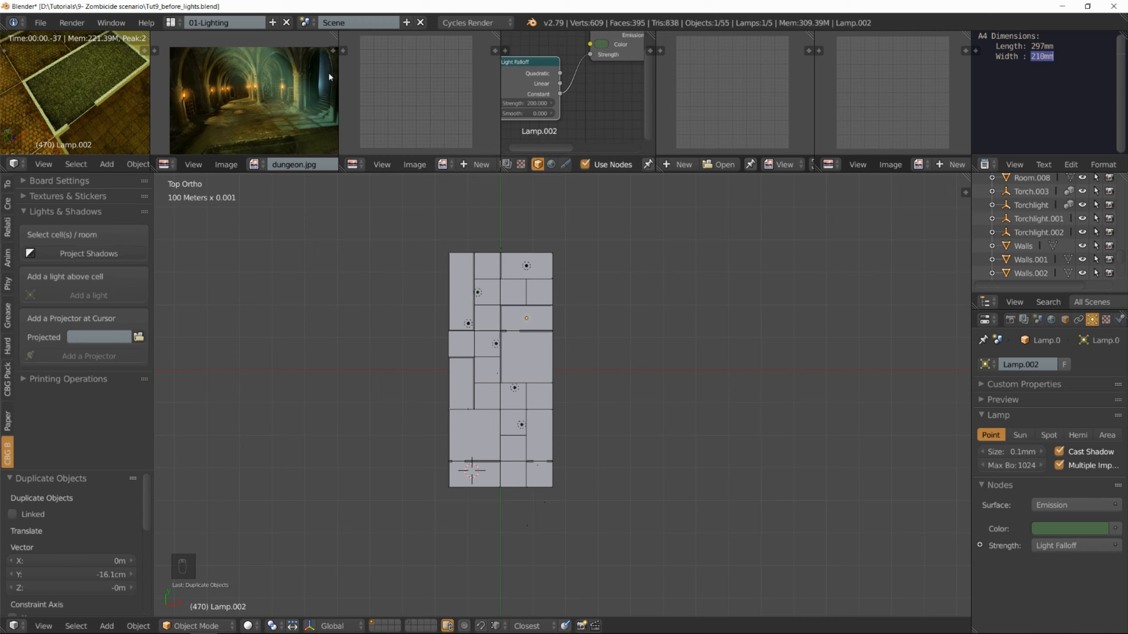
- Shift the wide cell lamp's emission colour to a yellower green and check it in the rendered preview
{"action": "scroll", "coordinate": [87, 77], "scroll_direction": "down", "scroll_amount": 5}
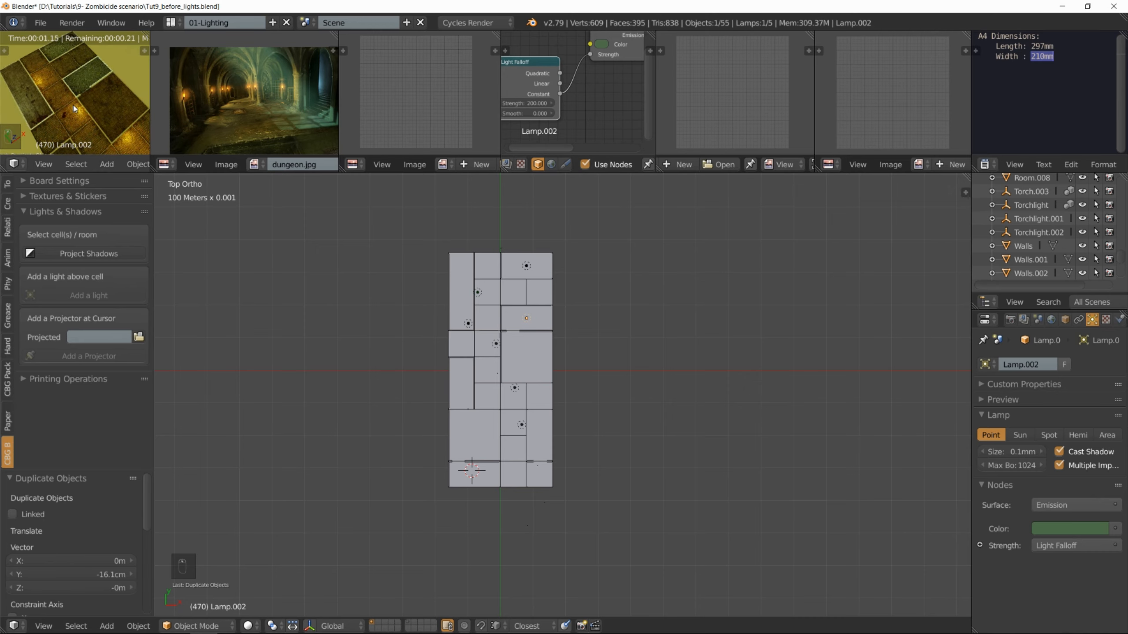
{"action": "middle_click_drag", "start_coordinate": [88, 112], "coordinate": [94, 110], "text": "shift"}
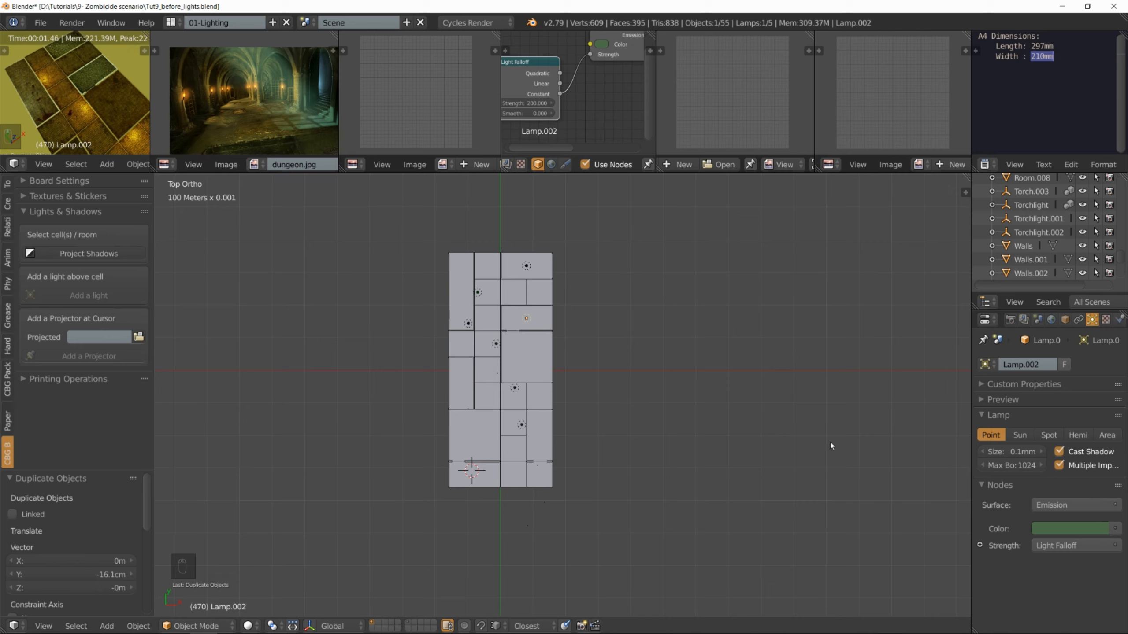
{"action": "left_click", "coordinate": [1057, 529]}
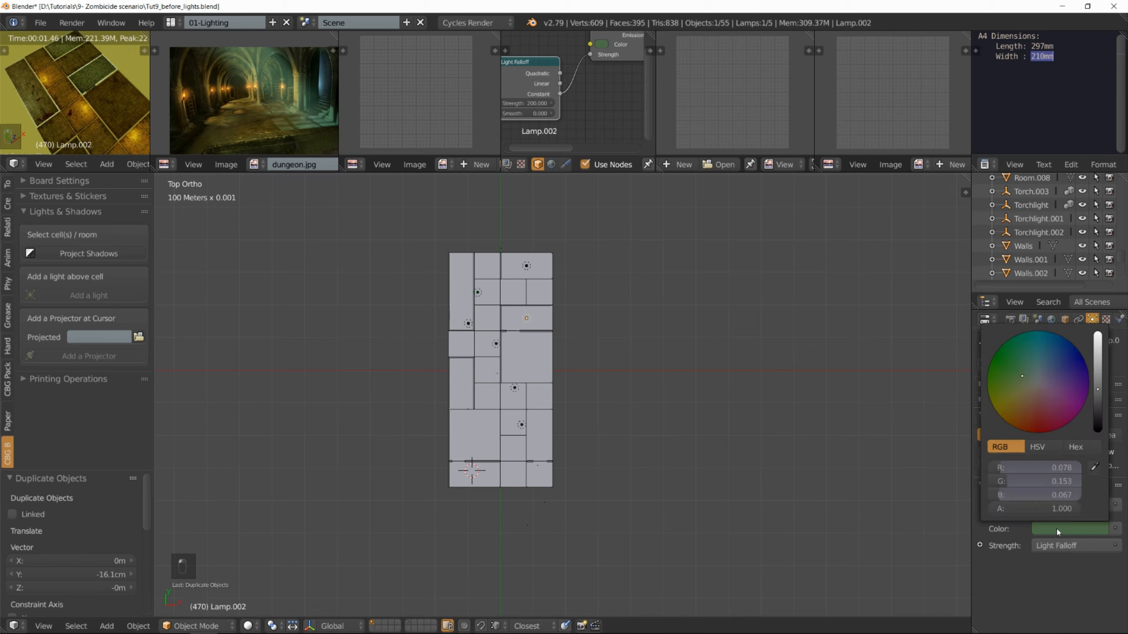
{"action": "left_click", "coordinate": [1021, 383]}
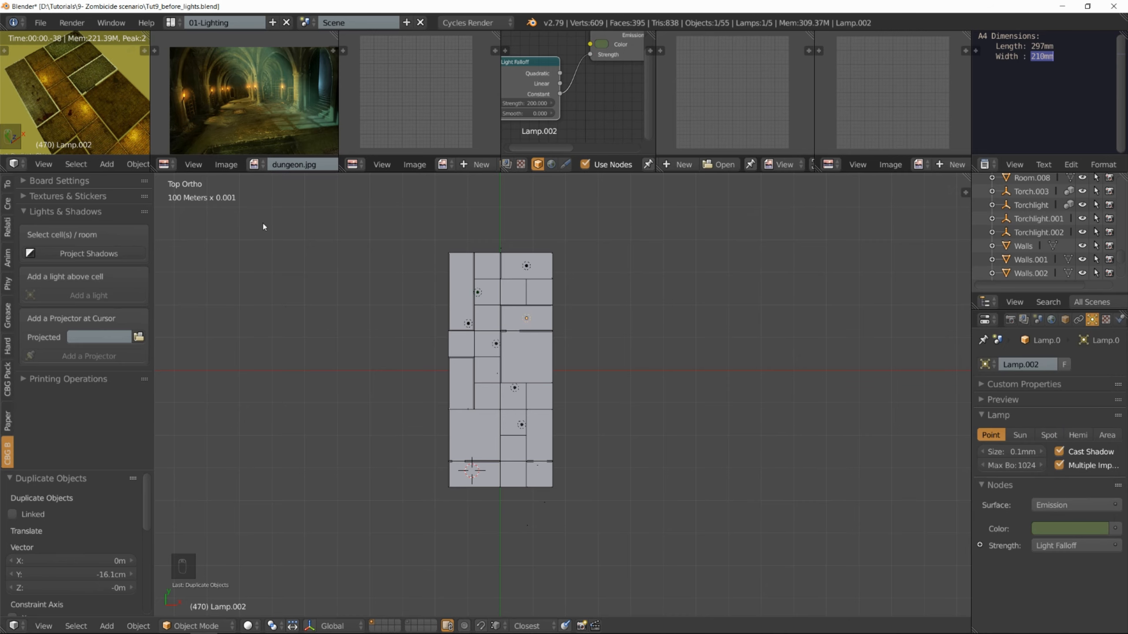
{"action": "scroll", "coordinate": [102, 103], "scroll_direction": "down", "scroll_amount": 3}
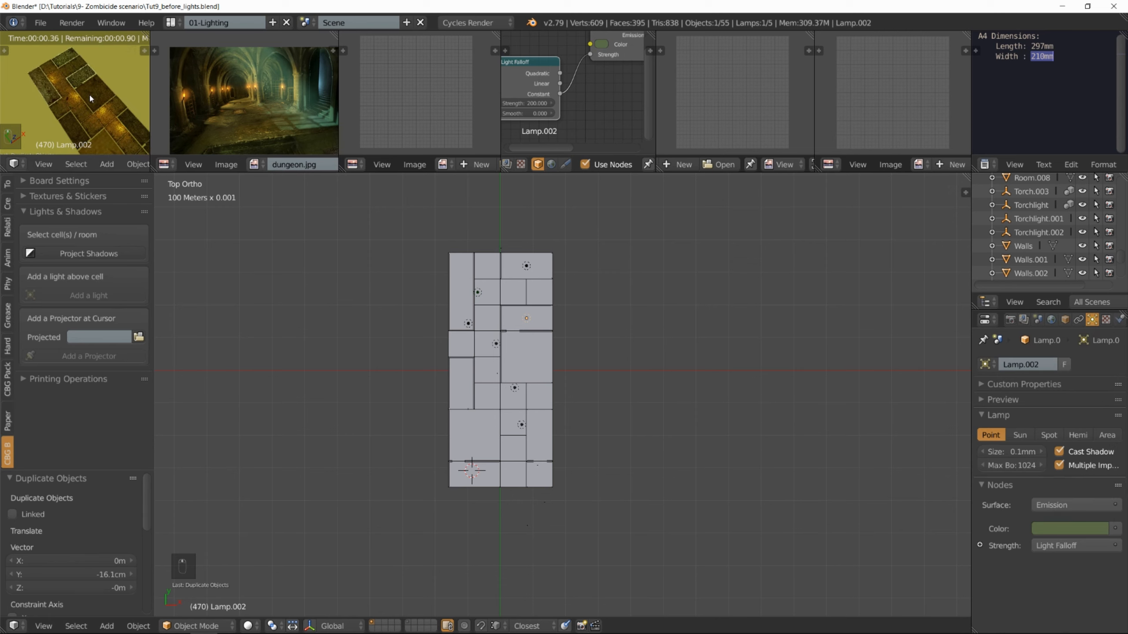
{"action": "scroll", "coordinate": [89, 94], "scroll_direction": "up", "scroll_amount": 1}
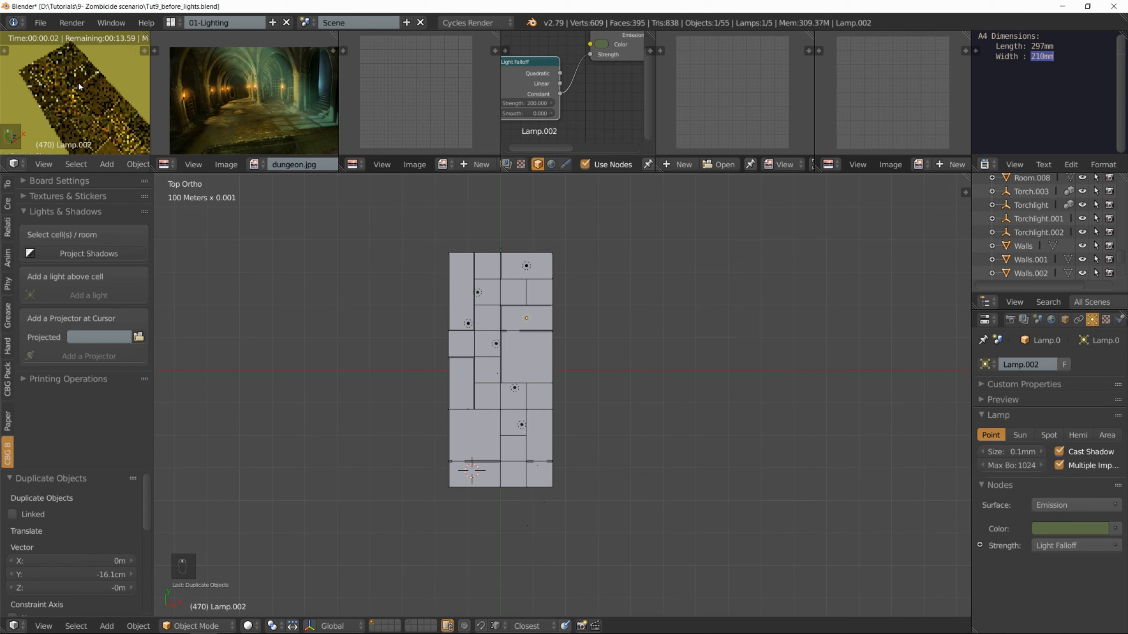
{"action": "right_click", "coordinate": [529, 267]}
{"action": "key", "text": "shift+d"}
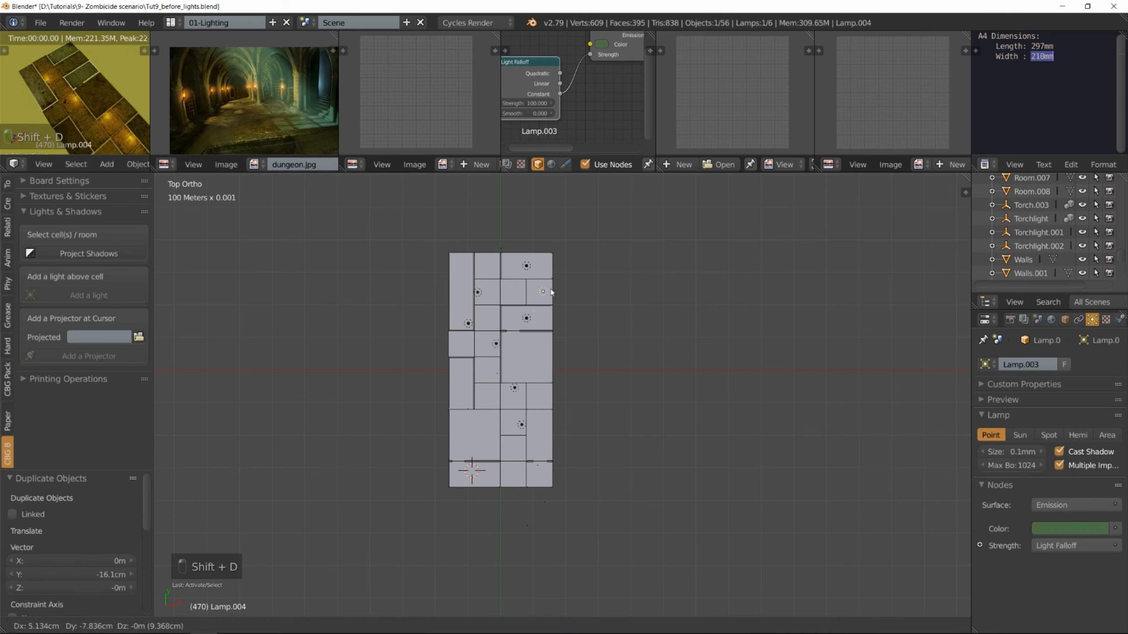
{"action": "right_click", "coordinate": [539, 241]}
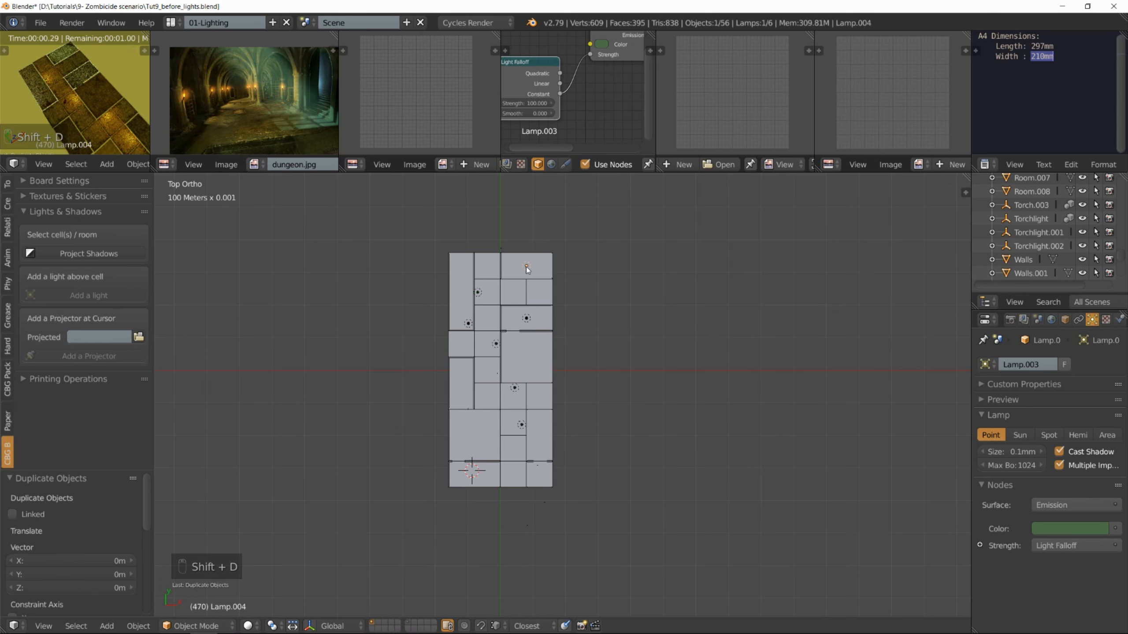
{"action": "key", "text": "x"}
{"action": "left_click", "coordinate": [526, 266]}
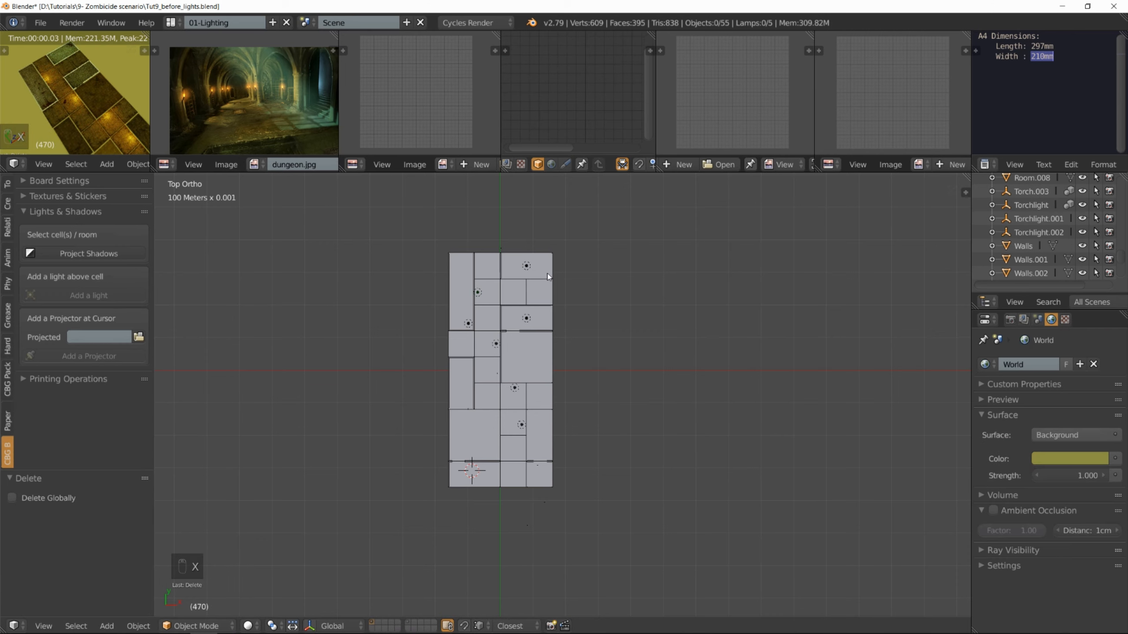
- Duplicate the tall cell's lamp into the large room on the board's right side, about 23.1 cm in X and -15.4 cm in Y
{"action": "right_click", "coordinate": [467, 325]}
{"action": "key", "text": "shift+d"}
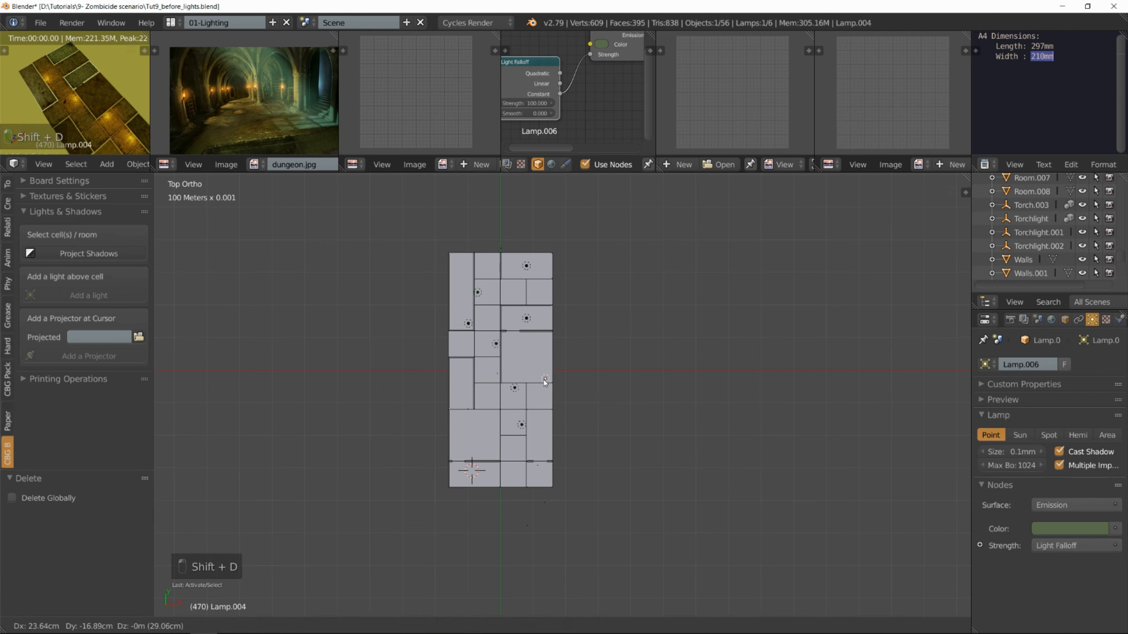
{"action": "left_click", "coordinate": [543, 374]}
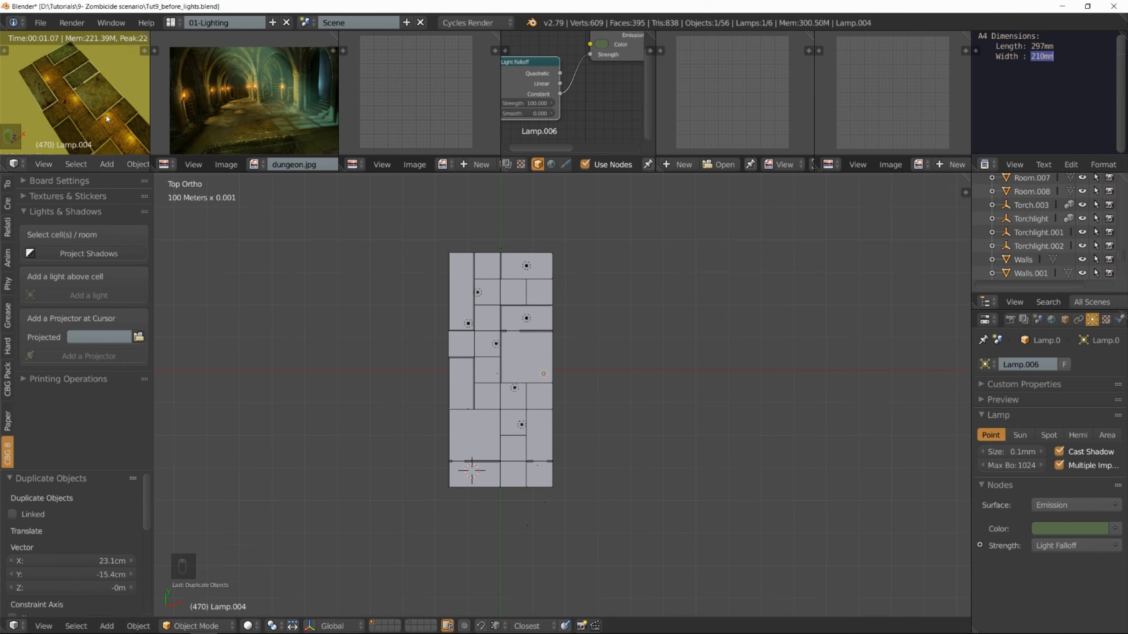
{"action": "scroll", "coordinate": [155, 134], "scroll_direction": "down", "scroll_amount": 1}
{"action": "scroll", "coordinate": [115, 121], "scroll_direction": "down", "scroll_amount": 1}
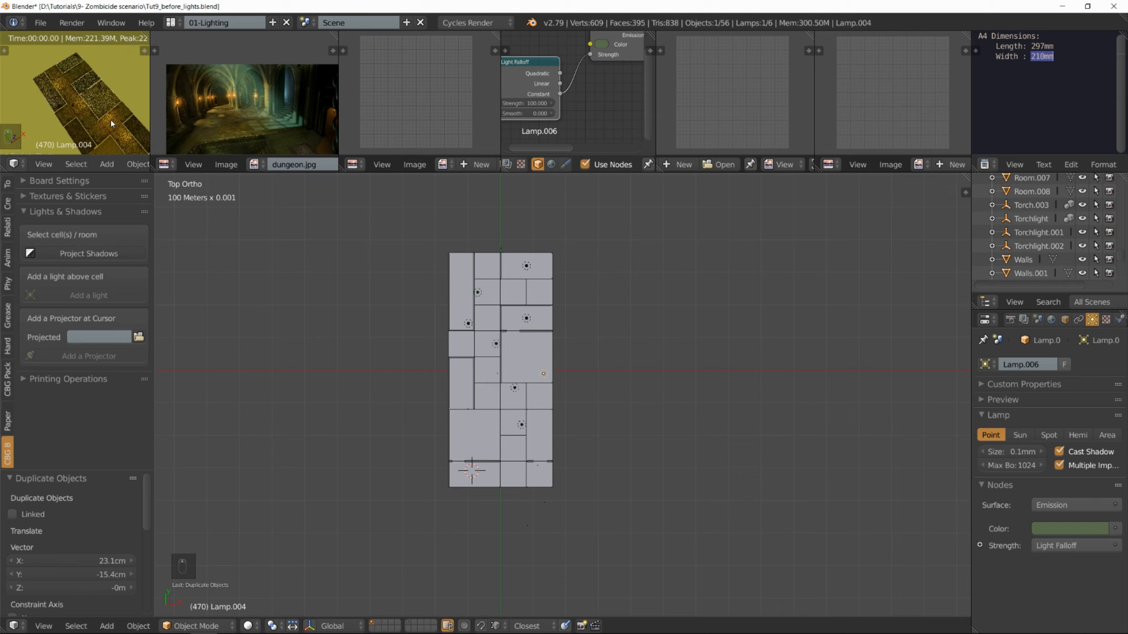
{"action": "middle_click_drag", "start_coordinate": [113, 120], "coordinate": [98, 95], "text": "shift"}
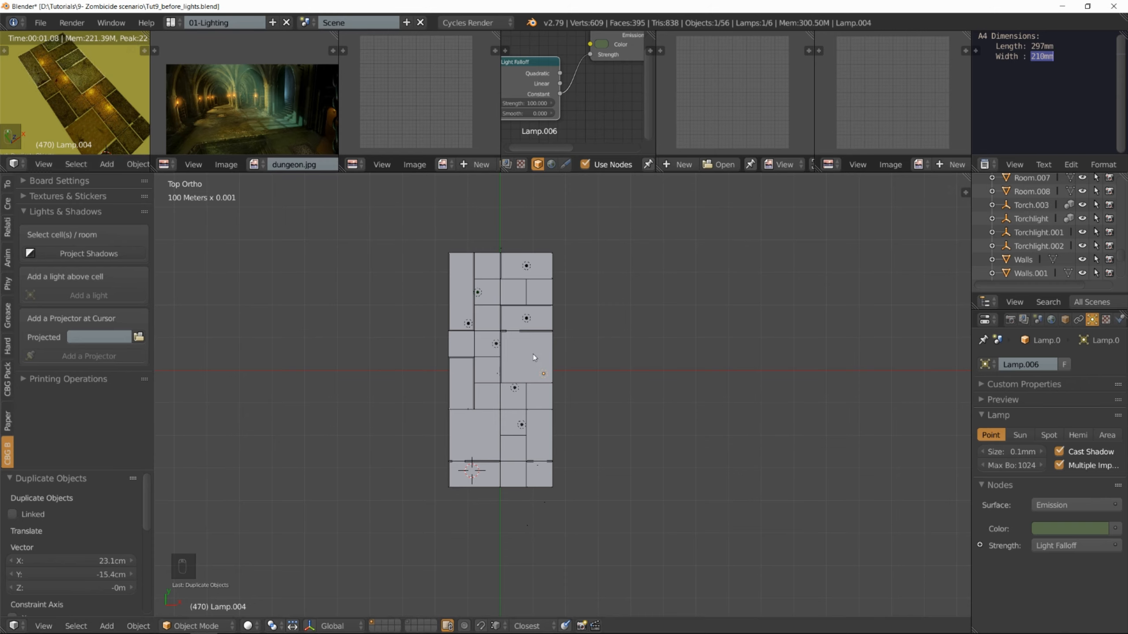
- Duplicate the tall cell's lamp about -24.6 cm along Y into the narrow room on the board's left side
{"action": "right_click", "coordinate": [469, 325]}
{"action": "key", "text": "shift+d"}
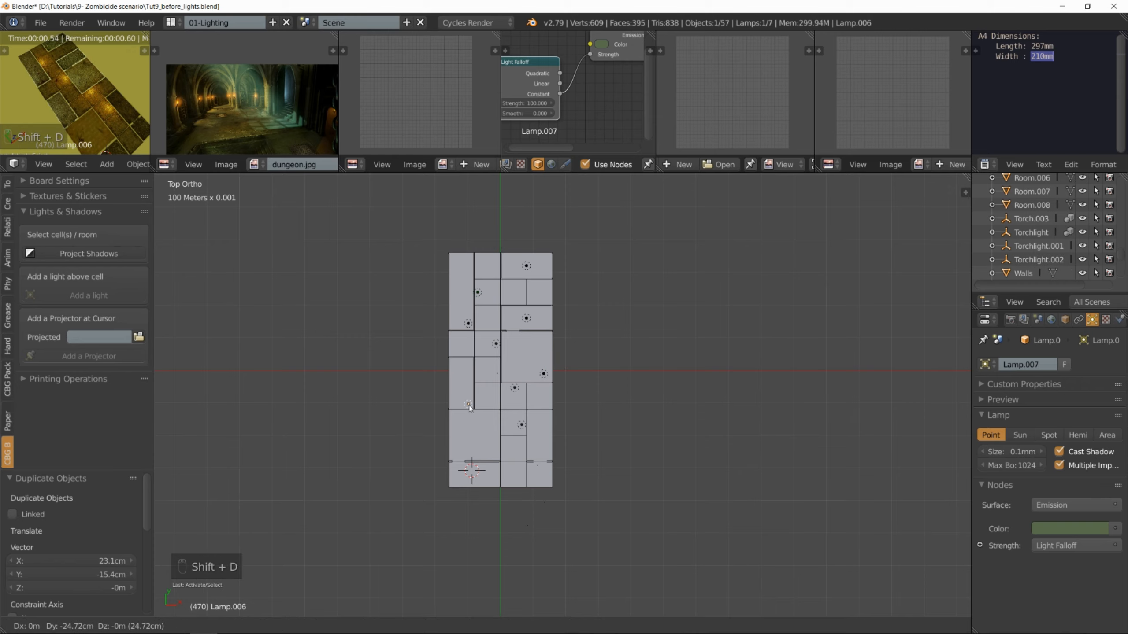
{"action": "left_click", "coordinate": [469, 404]}
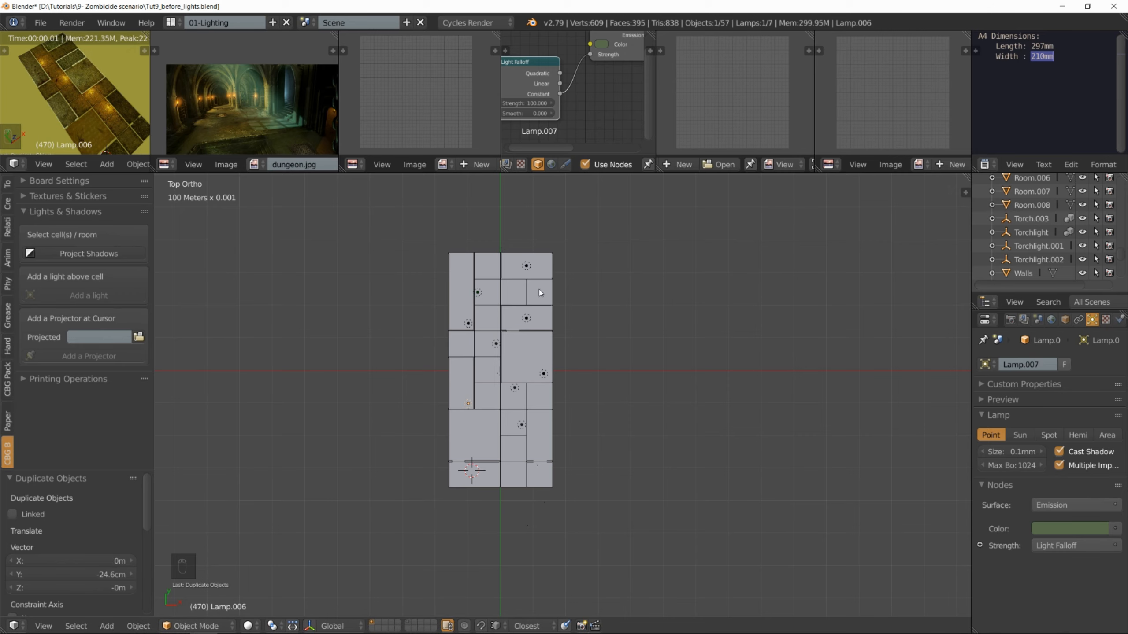
- Duplicate the lamp in the board's top-right room into the large lower-left room, about -16.1 cm in X and -51.5 cm in Y
{"action": "left_click", "coordinate": [527, 266]}
{"action": "key", "text": "shift+d"}
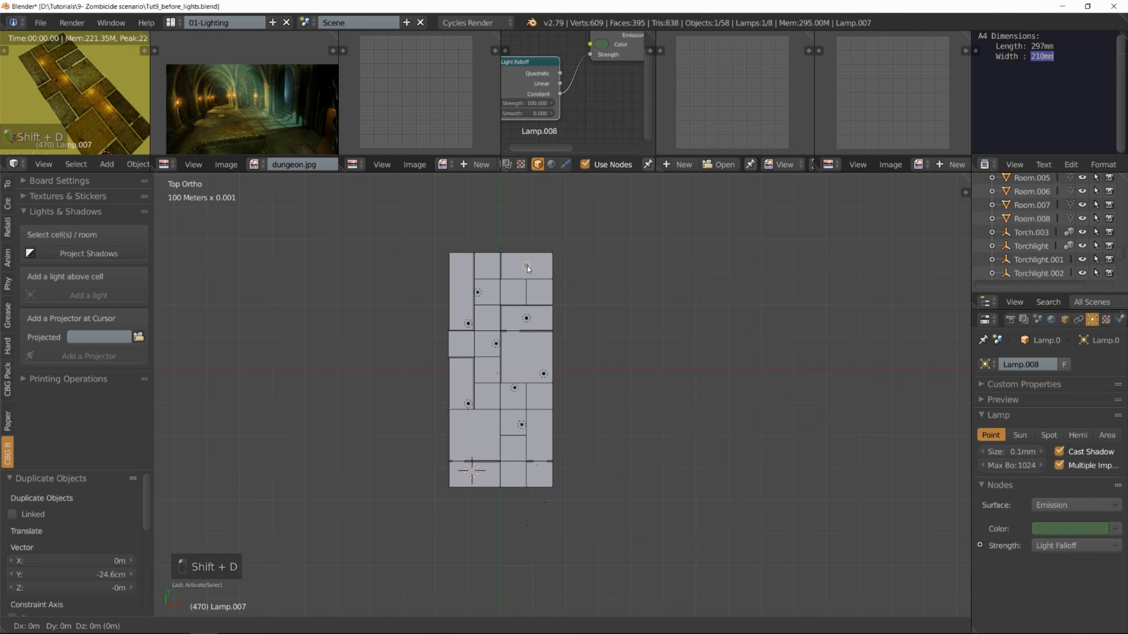
{"action": "left_click", "coordinate": [475, 433]}
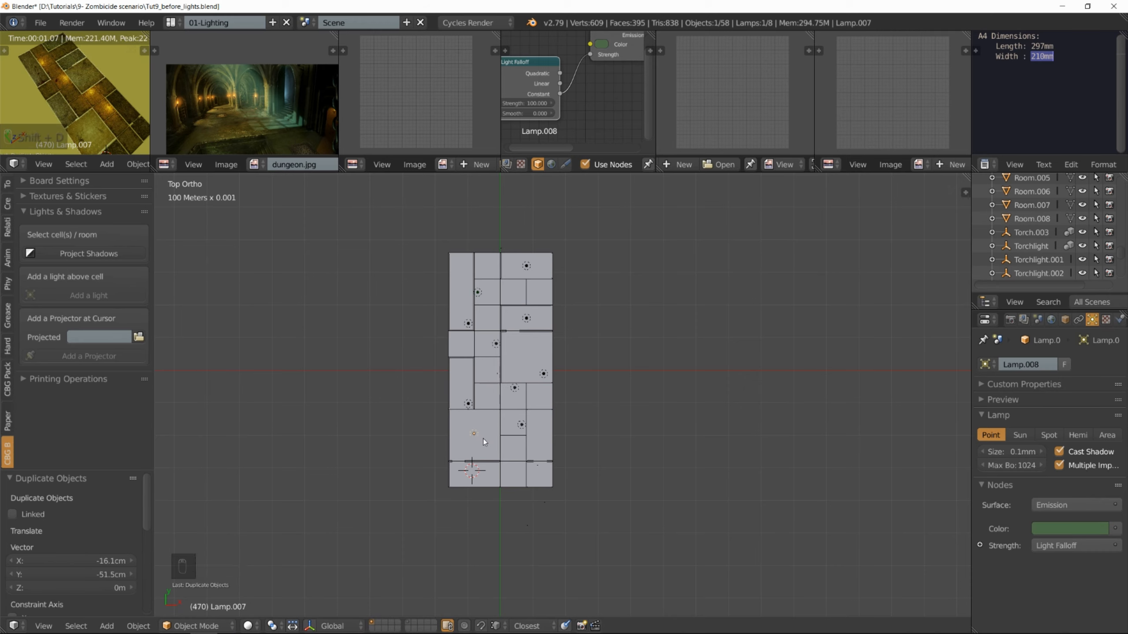
- Shift the large lower-left room lamp's emission colour to a bluish teal green and check it in the rendered preview
{"action": "left_click", "coordinate": [1060, 529]}
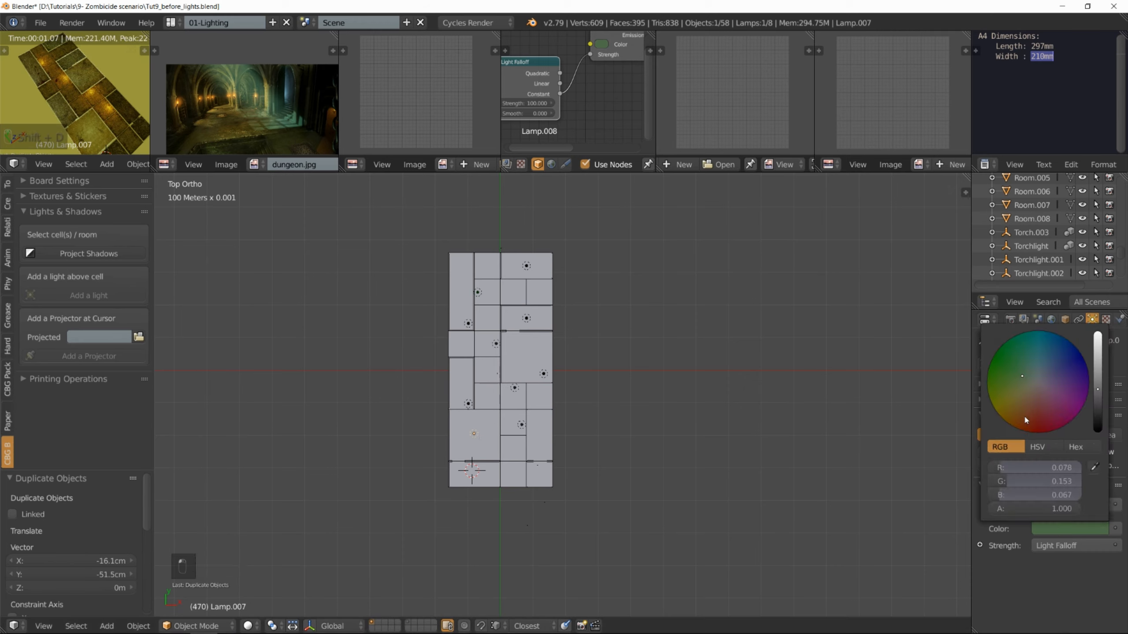
{"action": "left_click", "coordinate": [1031, 368]}
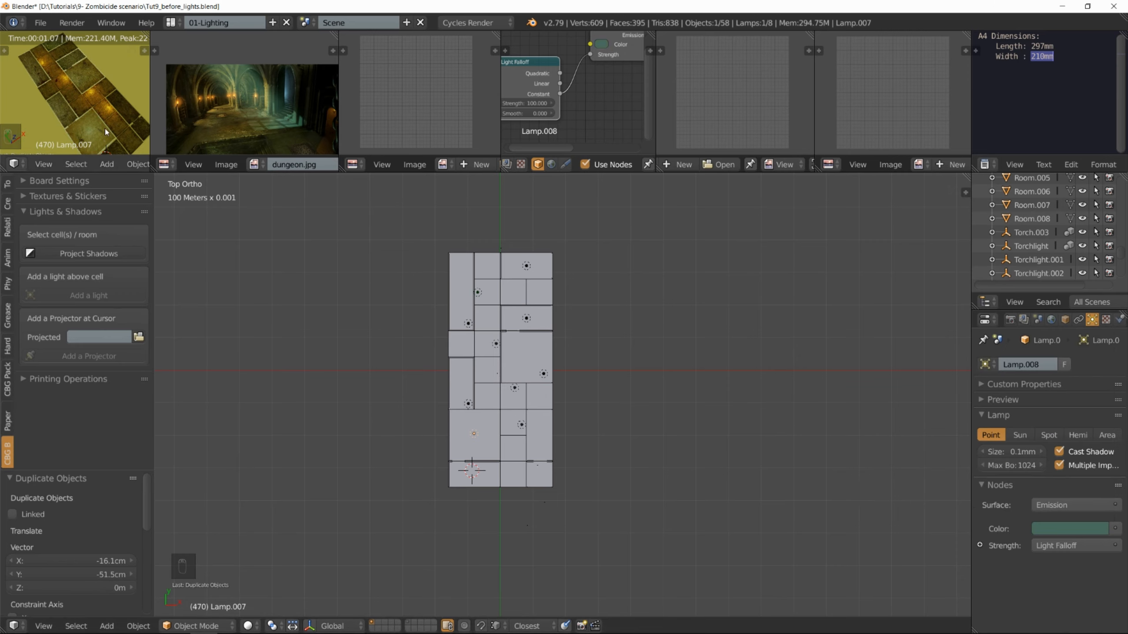
{"action": "scroll", "coordinate": [88, 102], "scroll_direction": "up", "scroll_amount": 3}
{"action": "scroll", "coordinate": [87, 107], "scroll_direction": "up", "scroll_amount": 3}
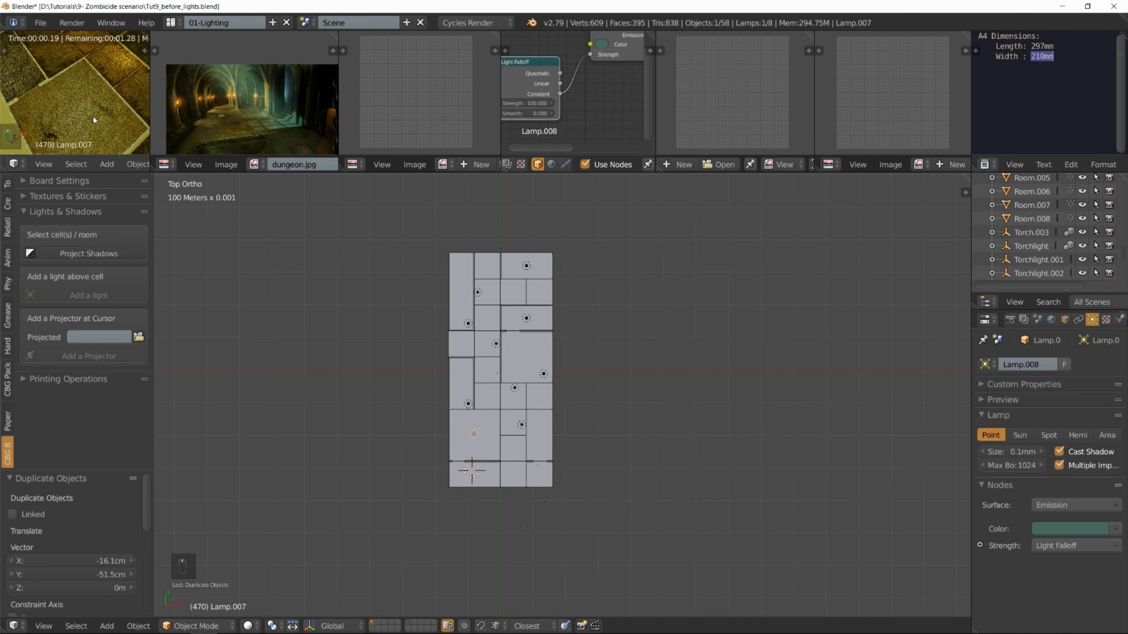
{"action": "scroll", "coordinate": [103, 129], "scroll_direction": "down", "scroll_amount": 3}
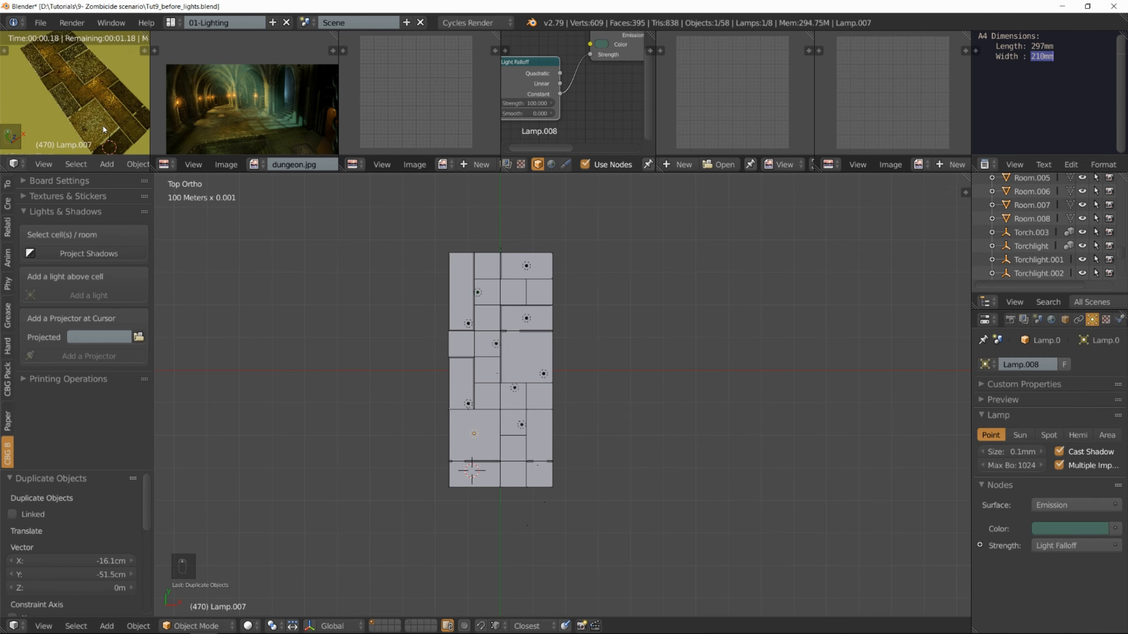
{"action": "scroll", "coordinate": [88, 114], "scroll_direction": "down", "scroll_amount": 2}
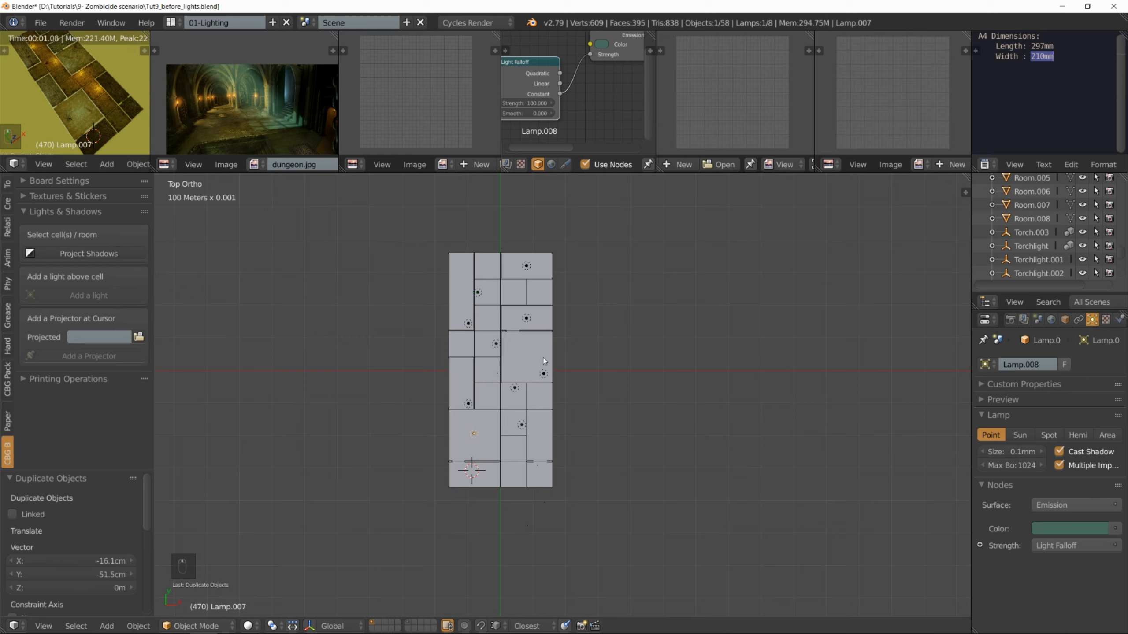
- Duplicate the tall upper-left cell's lamp into the tall lower-right room, about 23.9 cm in X and -39.5 cm in Y
{"action": "right_click", "coordinate": [470, 325]}
{"action": "key", "text": "shift+d"}
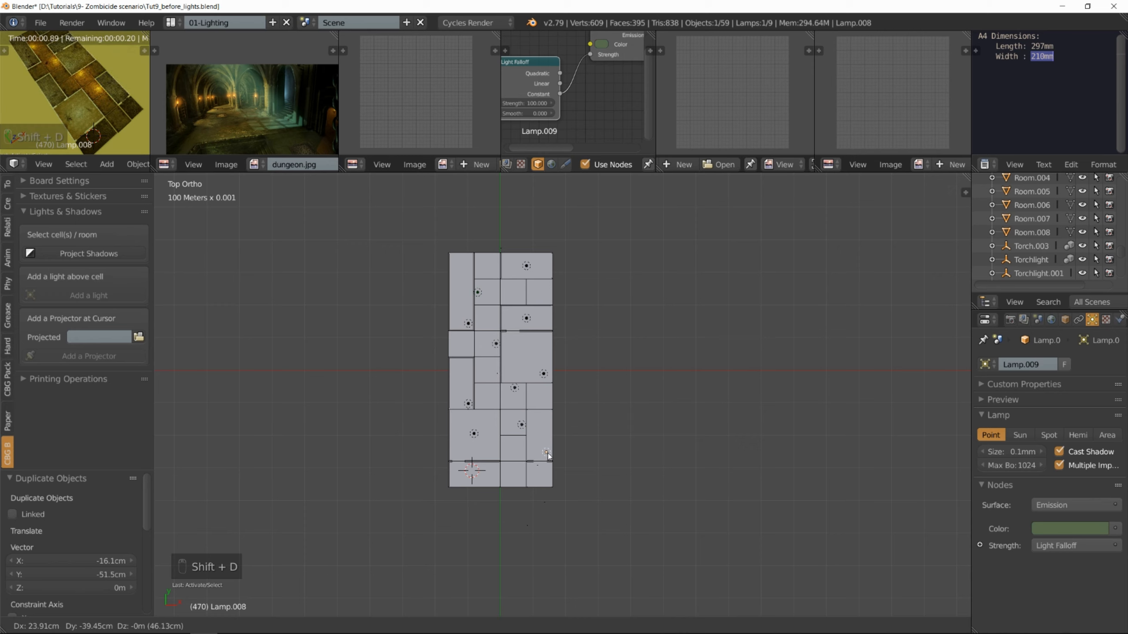
{"action": "left_click", "coordinate": [548, 454]}
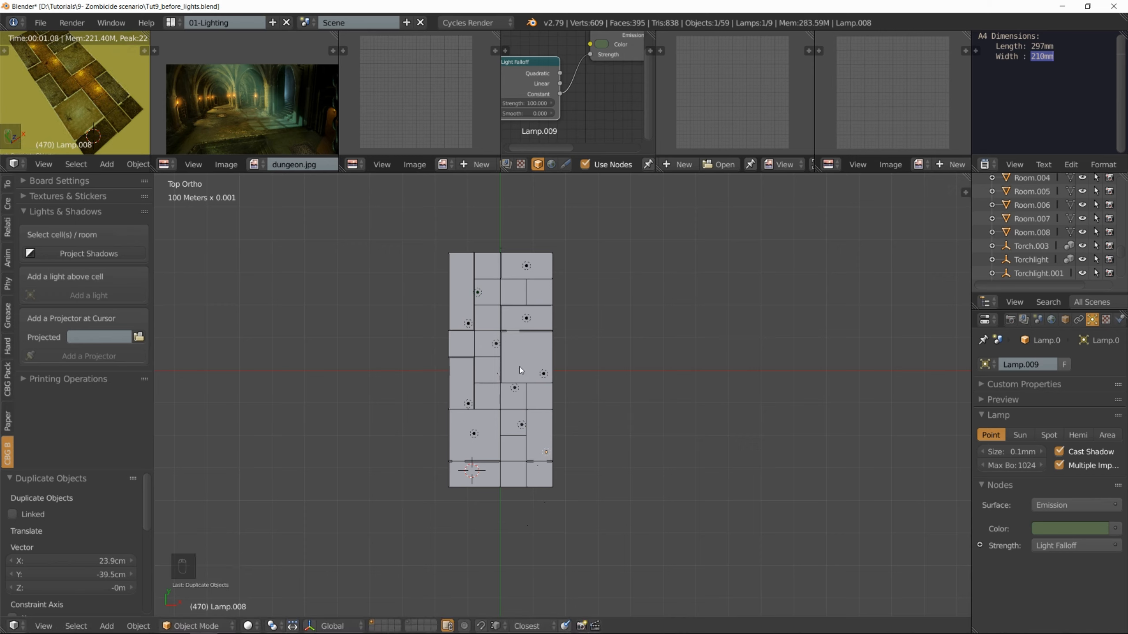
{"action": "key", "text": "shift+d"}
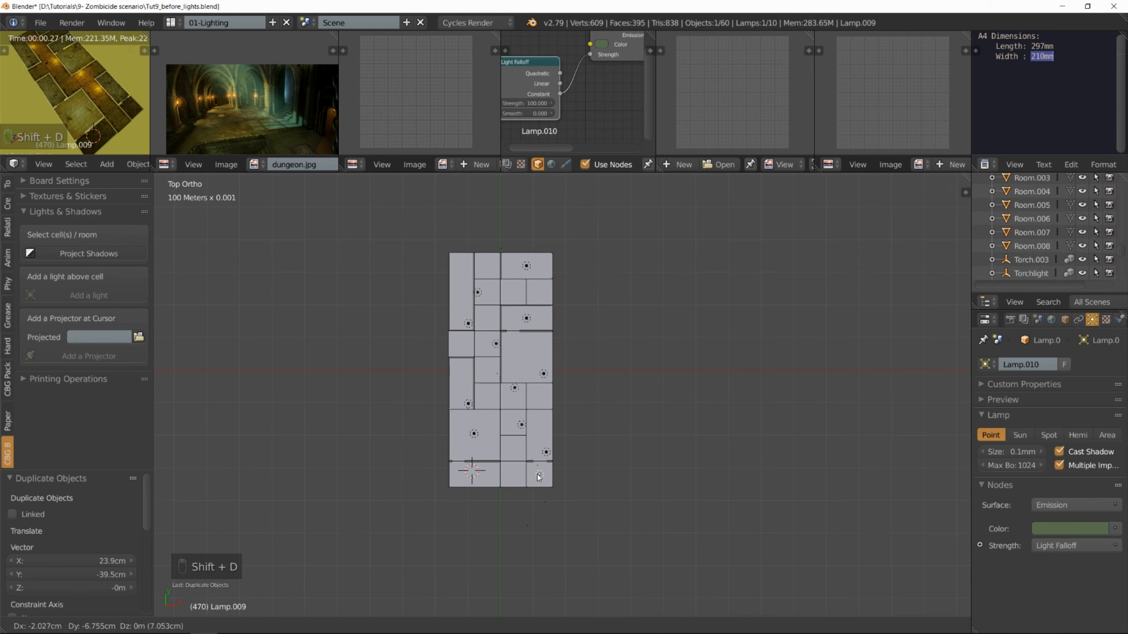
{"action": "left_click", "coordinate": [538, 474]}
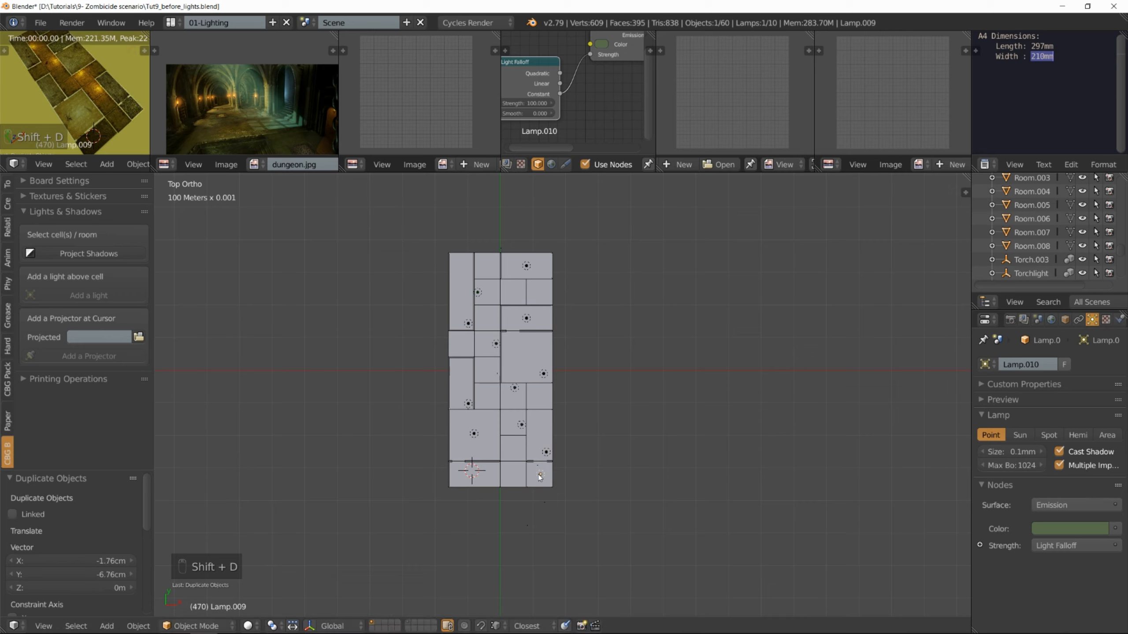
{"action": "key", "text": "x"}
{"action": "left_click", "coordinate": [539, 474]}
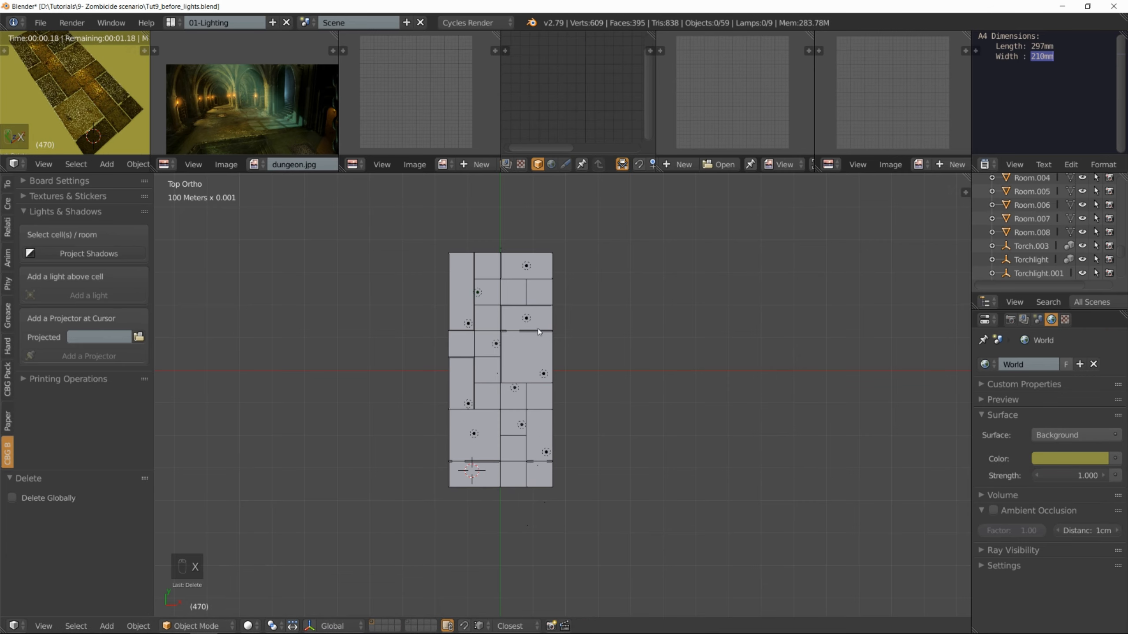
- Duplicate the 200-strength wide cell lamp into the board's bottom-right corner room, and duplicate that copy about -19.5 cm in X into the bottom-left room
{"action": "right_click", "coordinate": [527, 319]}
{"action": "key", "text": "shift+d"}
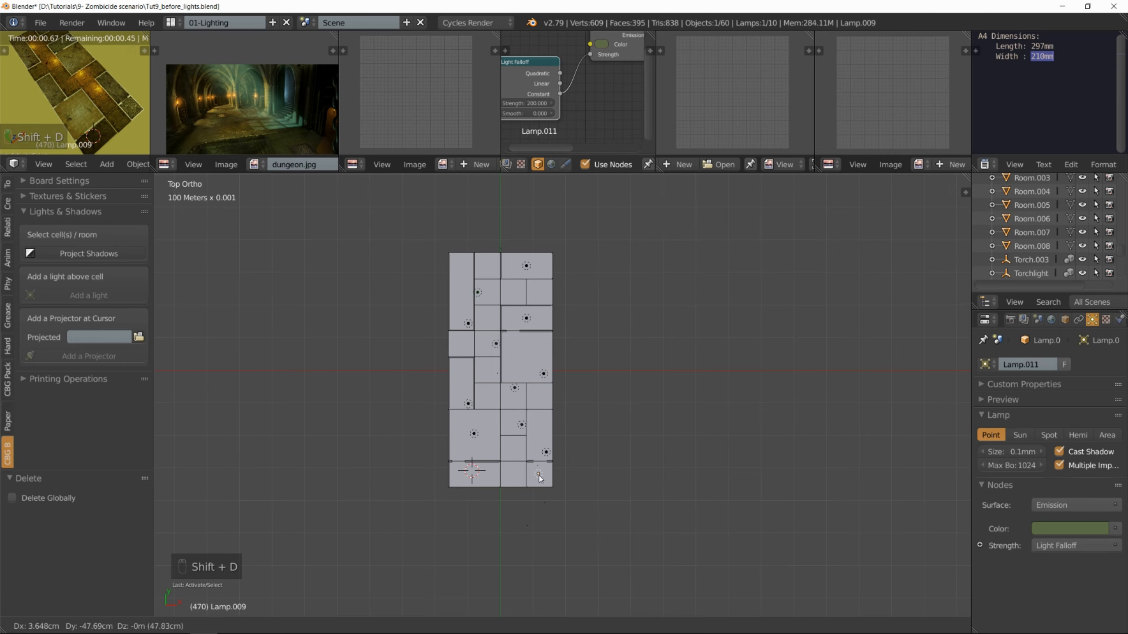
{"action": "left_click", "coordinate": [540, 476]}
{"action": "key", "text": "shift+d"}
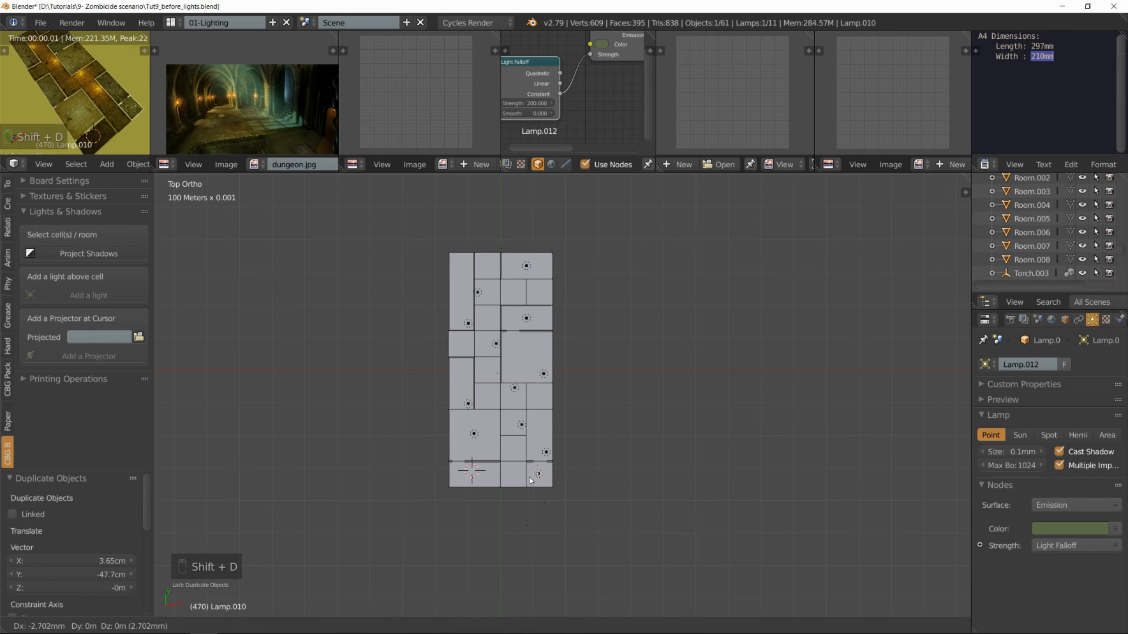
{"action": "left_click", "coordinate": [475, 478]}
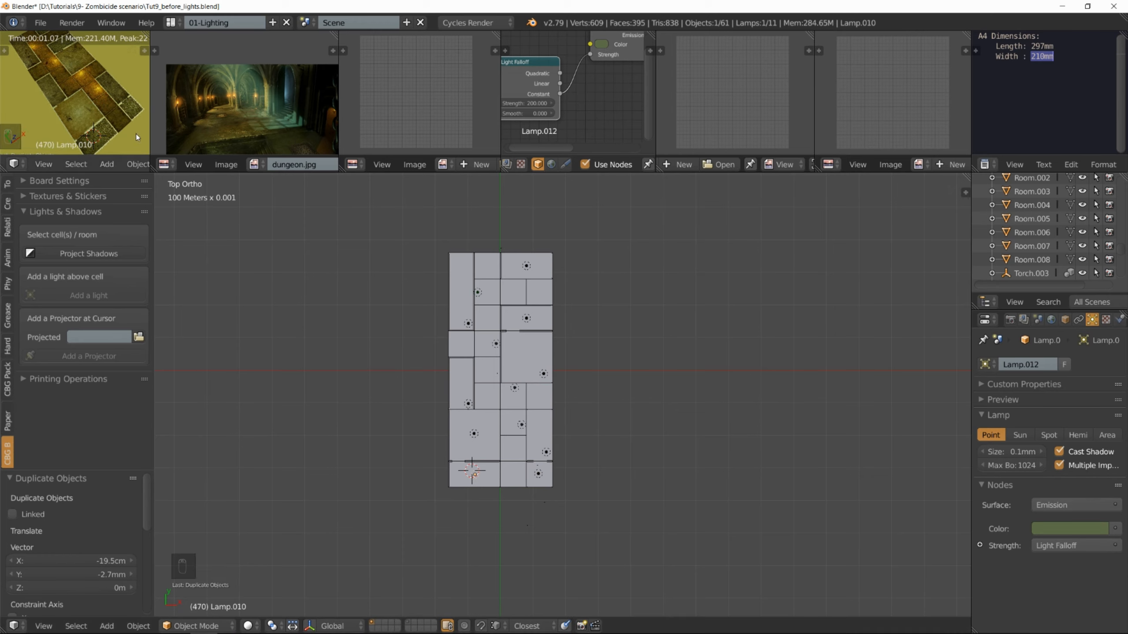
- Examine the lighting of the whole board in a maximized rendered view from an angled viewpoint
{"action": "key", "text": "shift+space"}
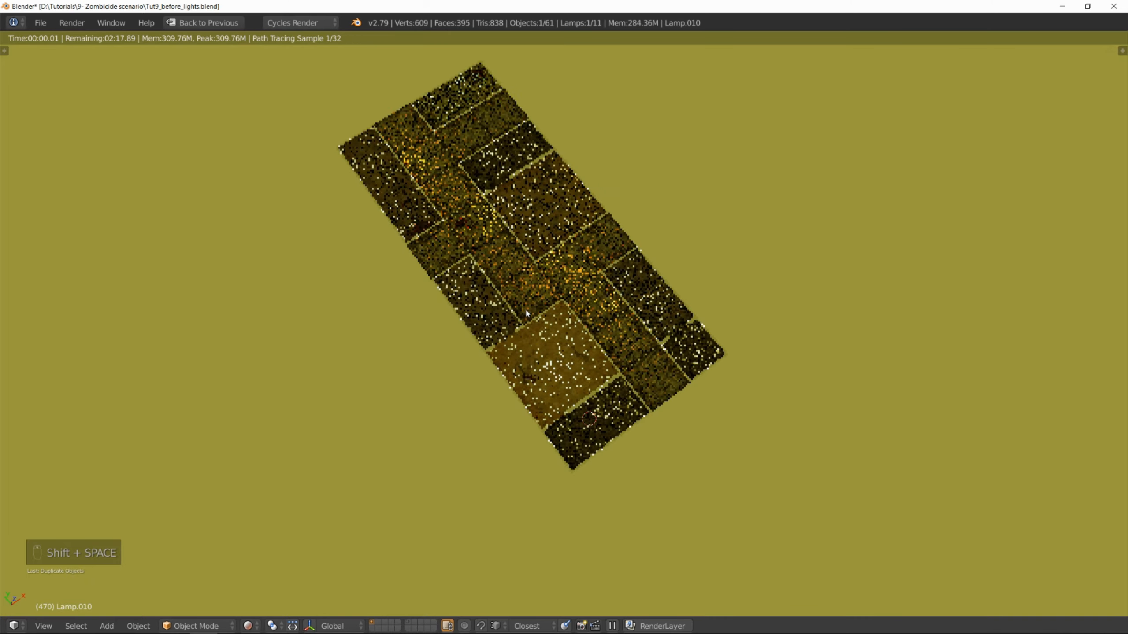
{"action": "scroll", "coordinate": [526, 314], "scroll_direction": "down", "scroll_amount": 2}
{"action": "middle_click_drag", "start_coordinate": [519, 326], "coordinate": [527, 301]}
{"action": "key", "text": "KP_5"}
{"action": "key", "text": "KP_5"}
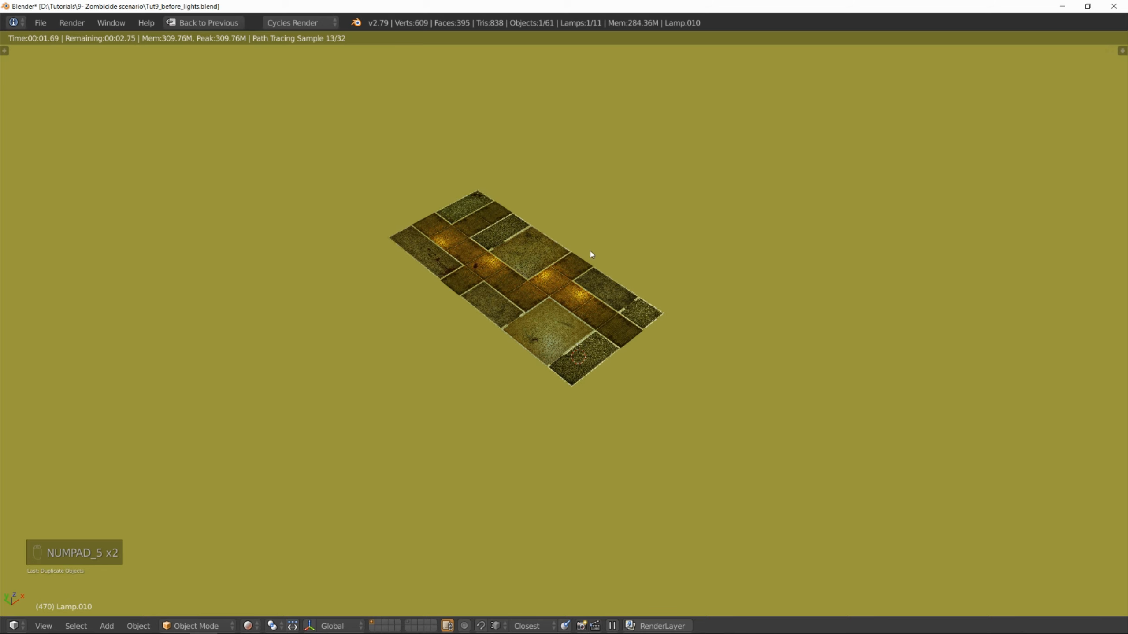
{"action": "scroll", "coordinate": [556, 249], "scroll_direction": "up", "scroll_amount": 3}
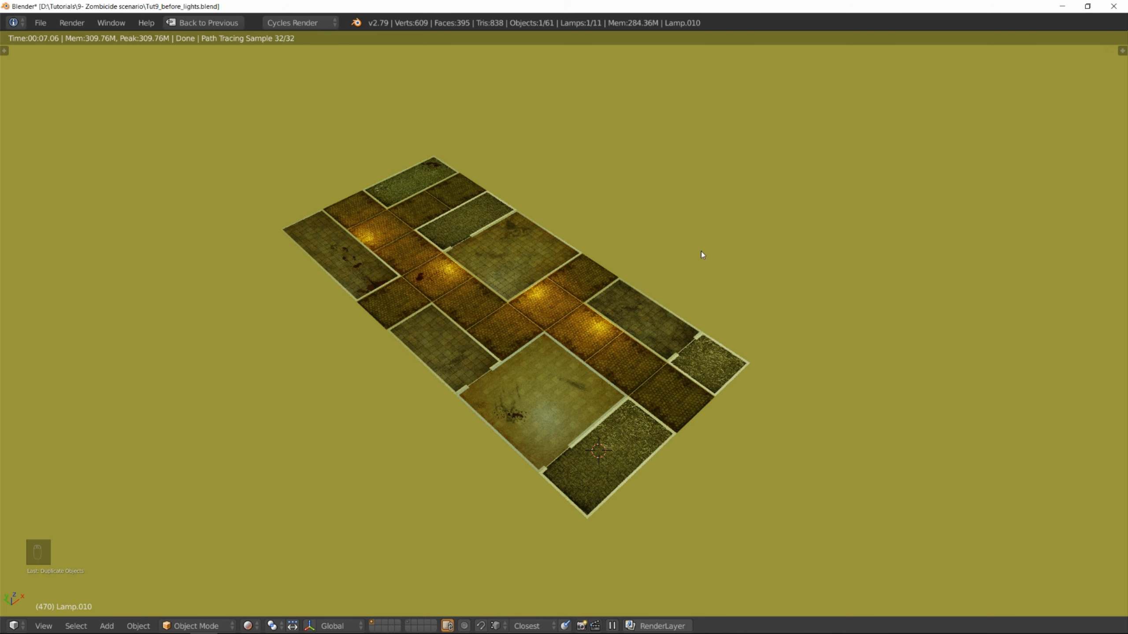
{"action": "key", "text": "shift+space"}
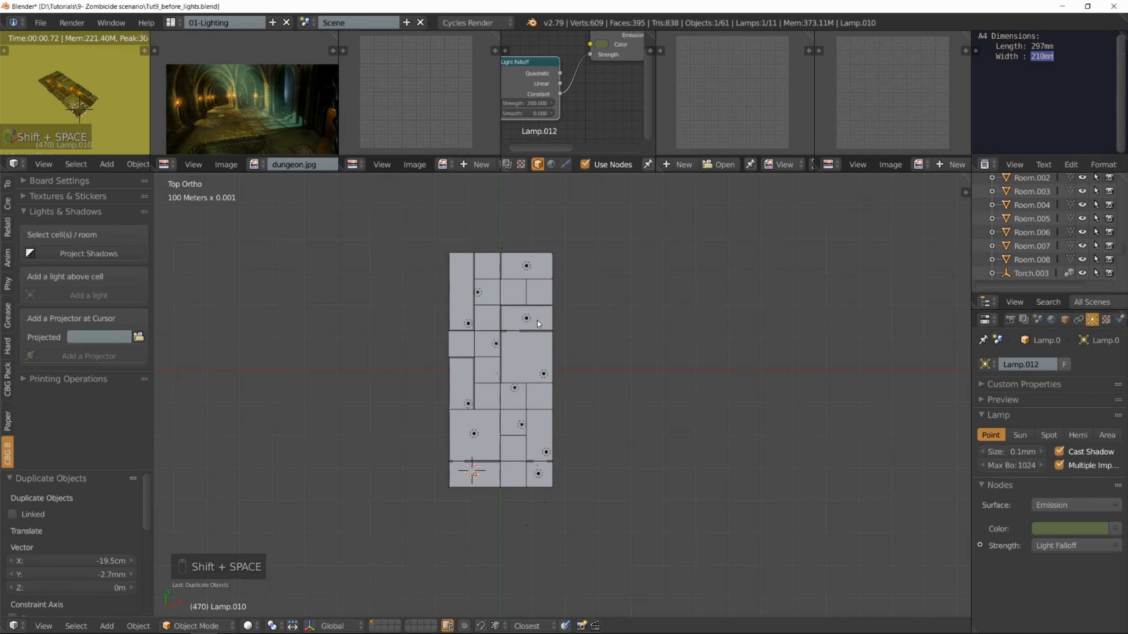
- Shift the world background colour from yellow towards green and check the board's lighting in the maximized rendered view
{"action": "left_click", "coordinate": [1051, 320]}
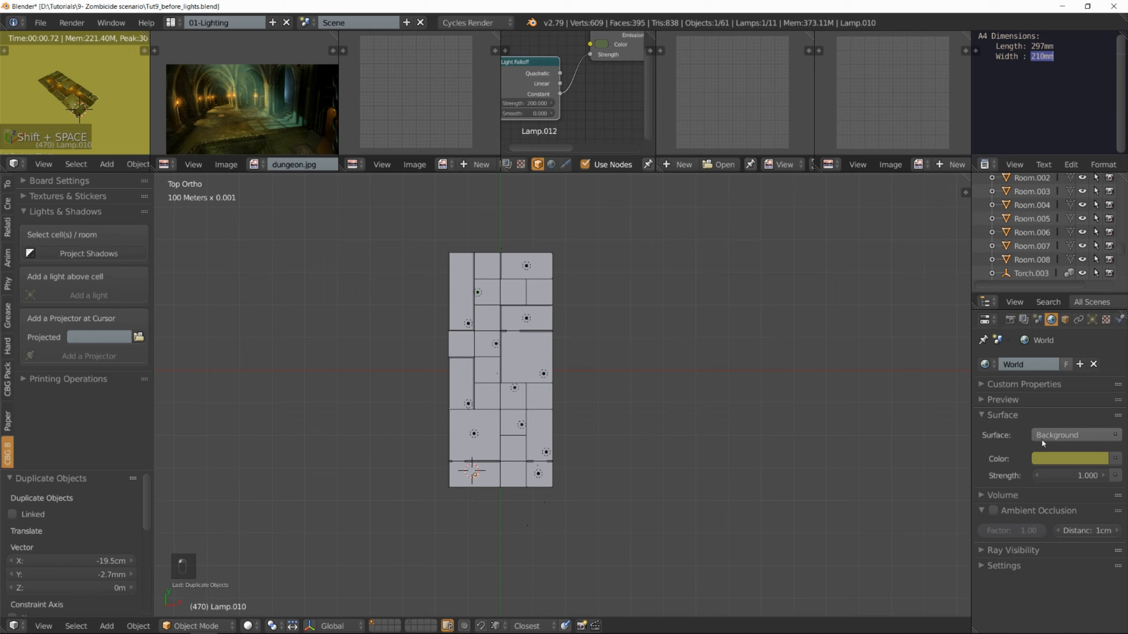
{"action": "left_click", "coordinate": [1057, 462]}
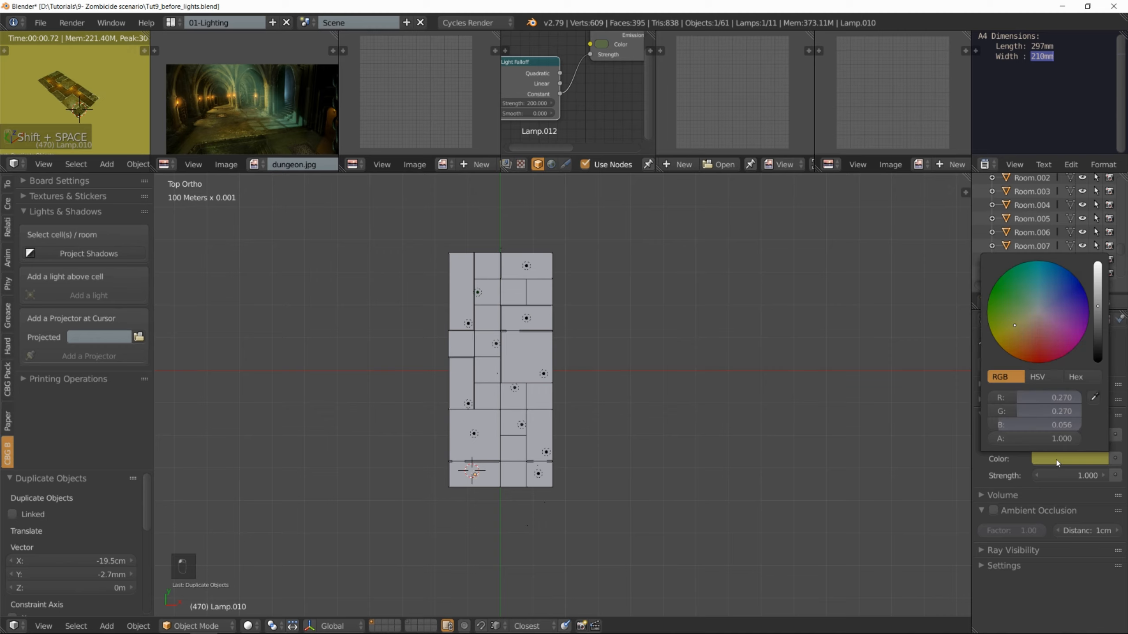
{"action": "left_click", "coordinate": [1017, 315]}
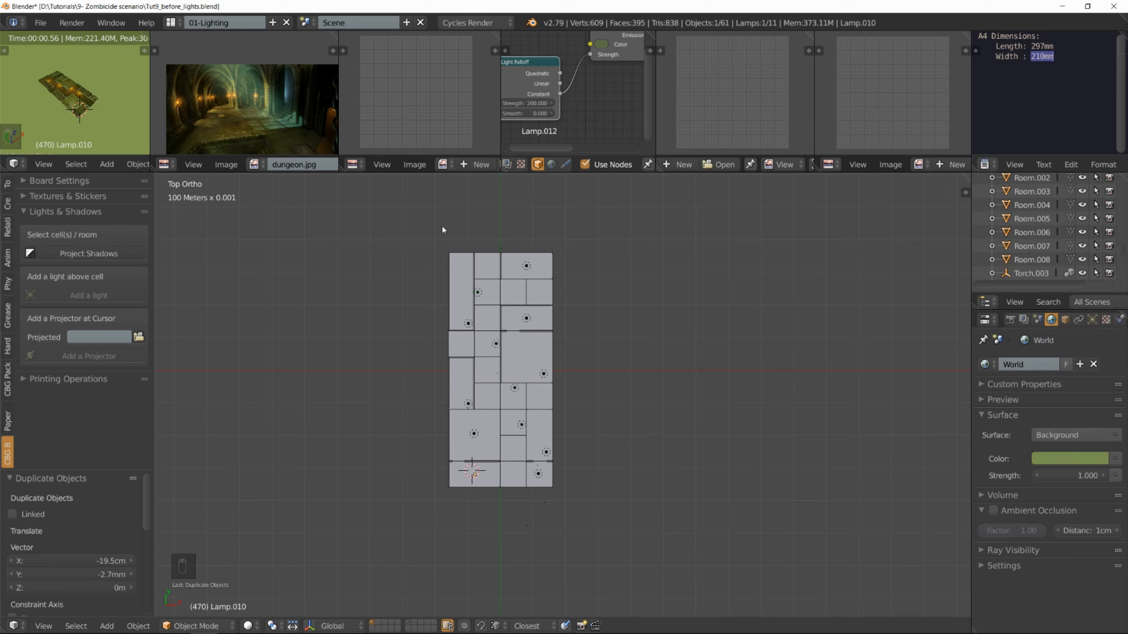
{"action": "scroll", "coordinate": [81, 101], "scroll_direction": "up", "scroll_amount": 8}
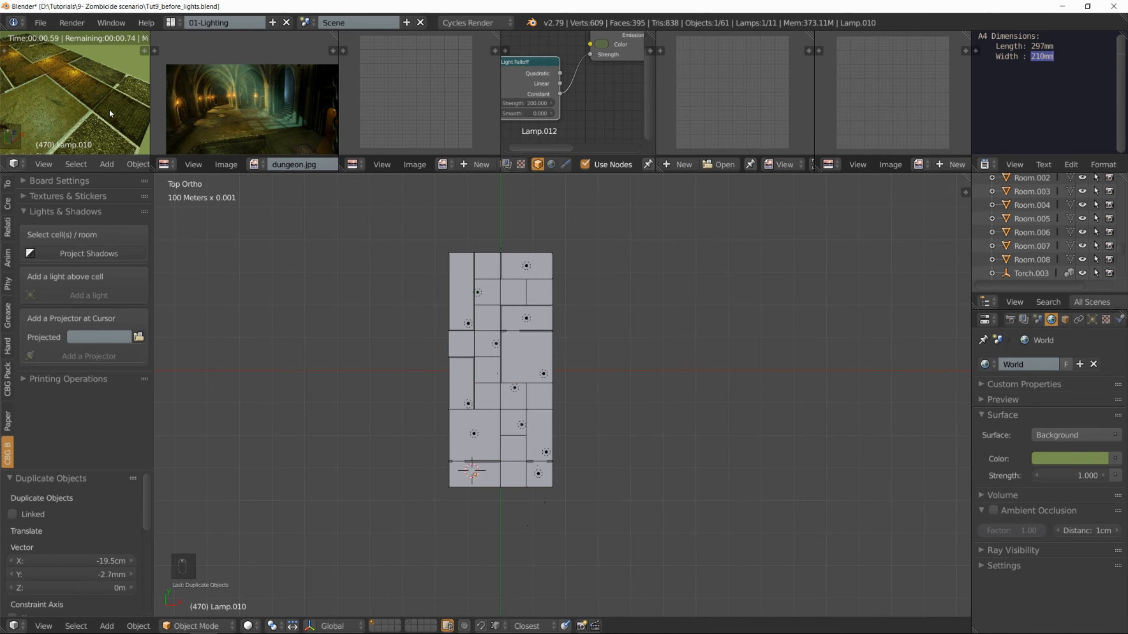
{"action": "scroll", "coordinate": [109, 107], "scroll_direction": "down", "scroll_amount": 3}
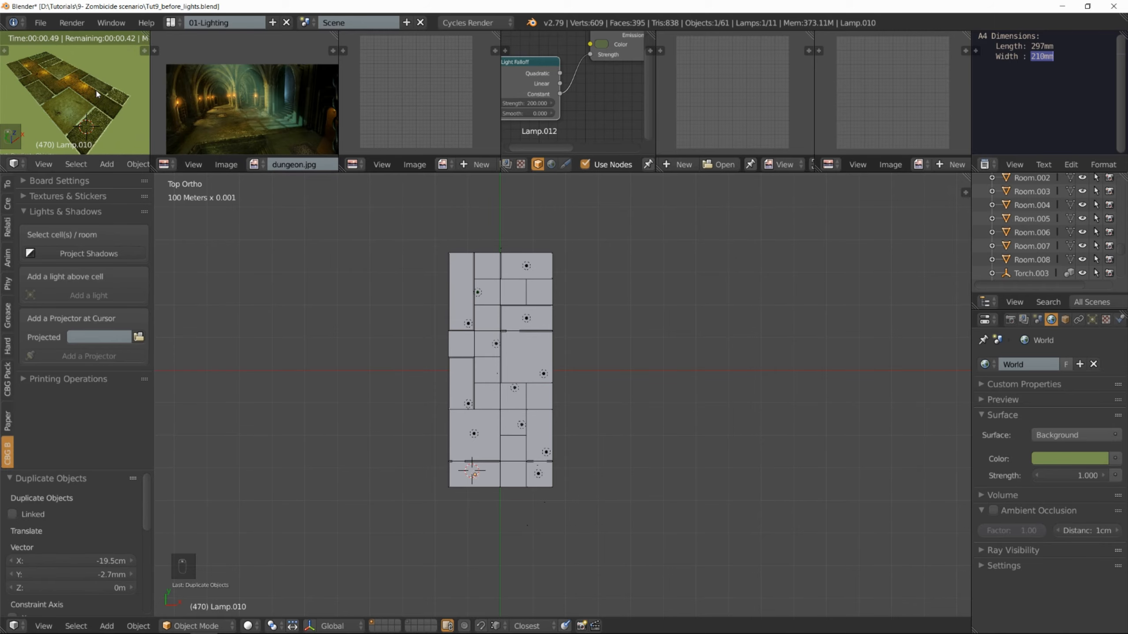
{"action": "key", "text": "shift+space"}
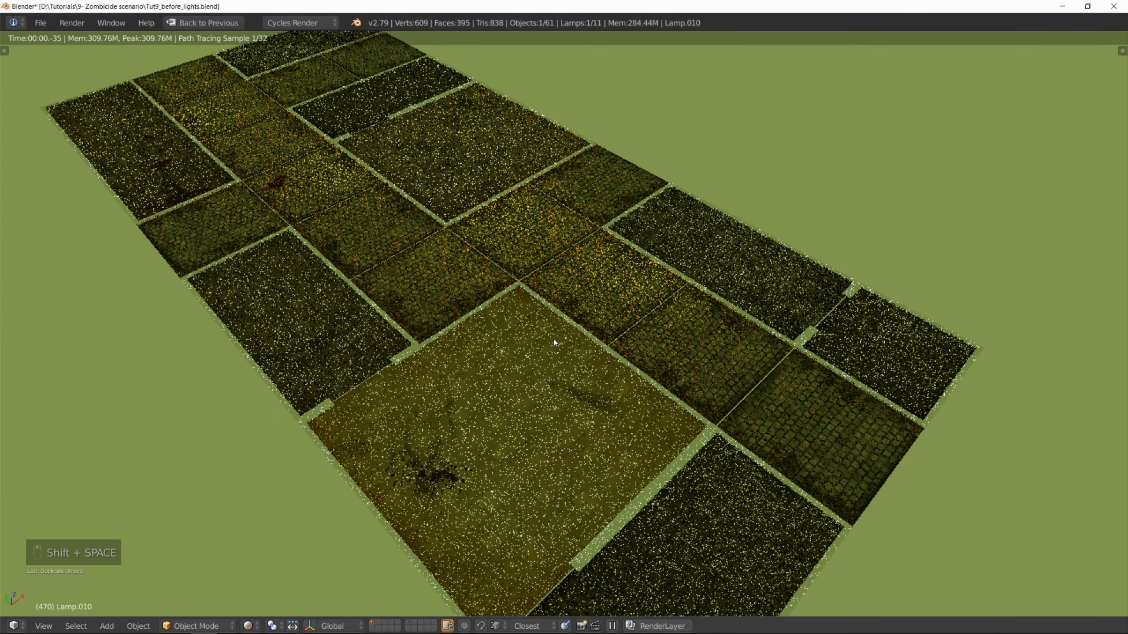
{"action": "scroll", "coordinate": [555, 307], "scroll_direction": "down", "scroll_amount": 2}
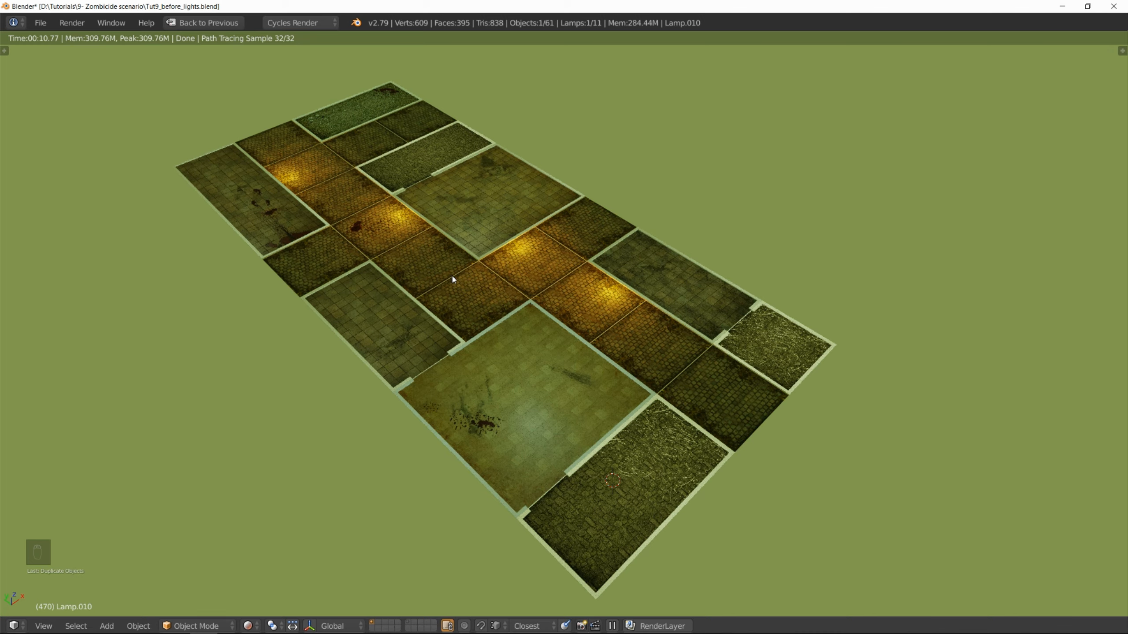
{"action": "key", "text": "shift+space"}
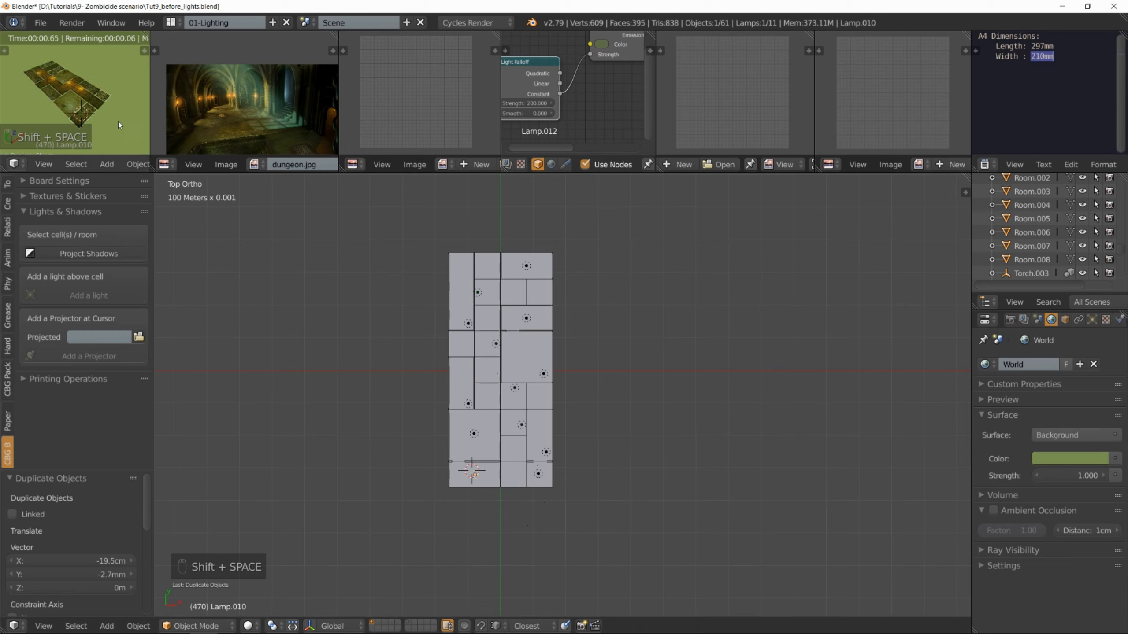
- Add a light above the middle cell of the board's bottom row and sample its blue colour from the dungeon.jpg reference
{"action": "left_click", "coordinate": [513, 480]}
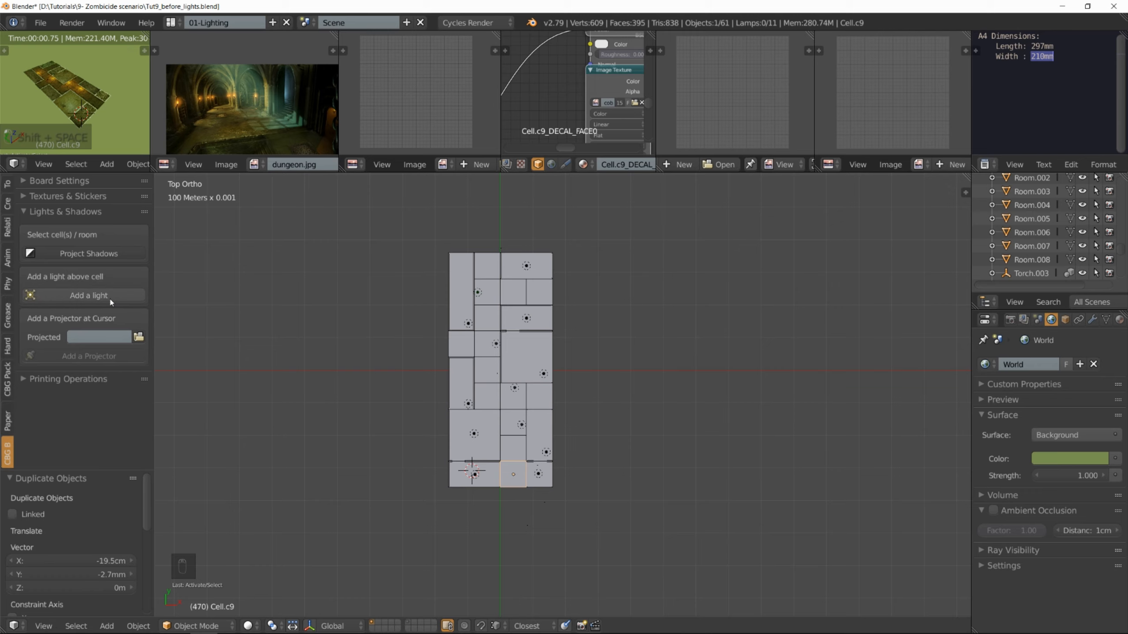
{"action": "left_click", "coordinate": [89, 296]}
{"action": "scroll", "coordinate": [122, 128], "scroll_direction": "up", "scroll_amount": 5}
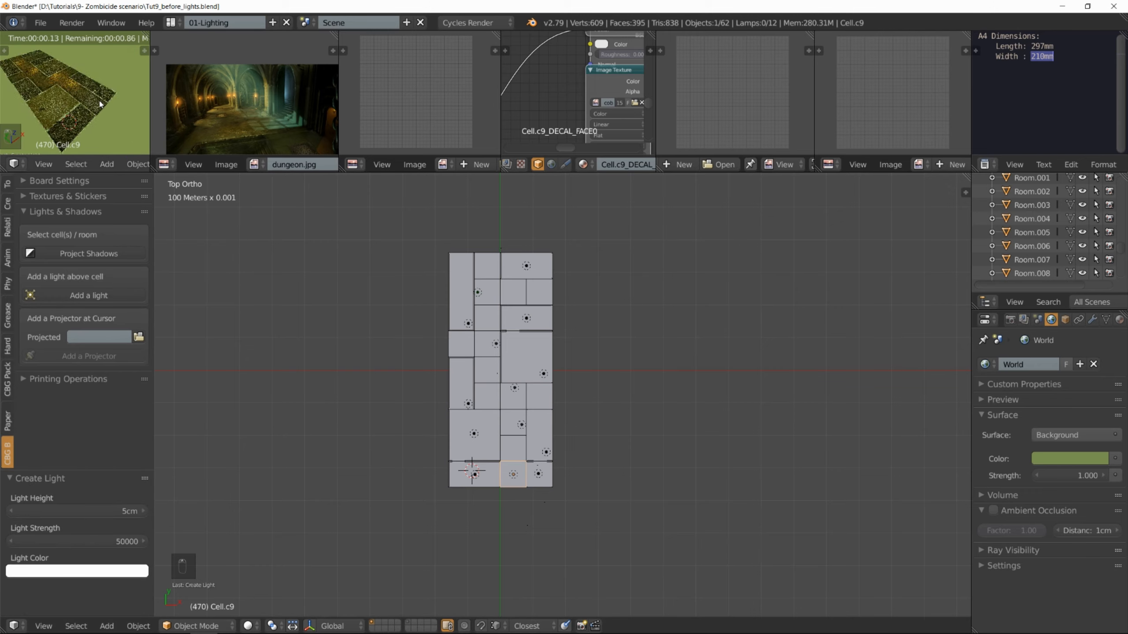
{"action": "left_click", "coordinate": [115, 573]}
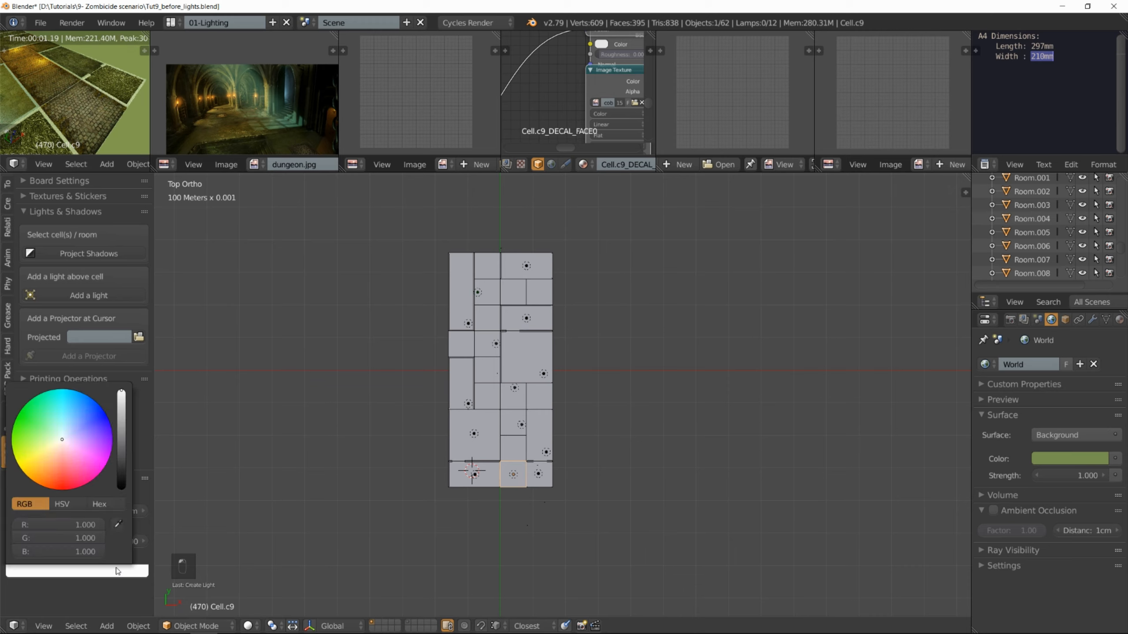
{"action": "left_click", "coordinate": [120, 521]}
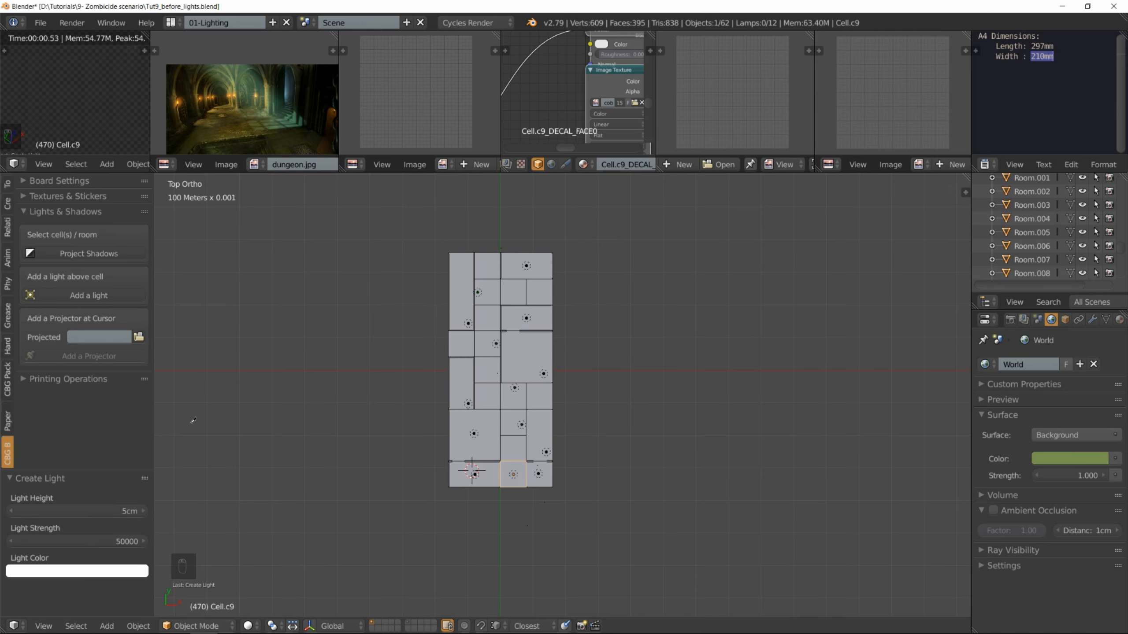
{"action": "left_click", "coordinate": [288, 93]}
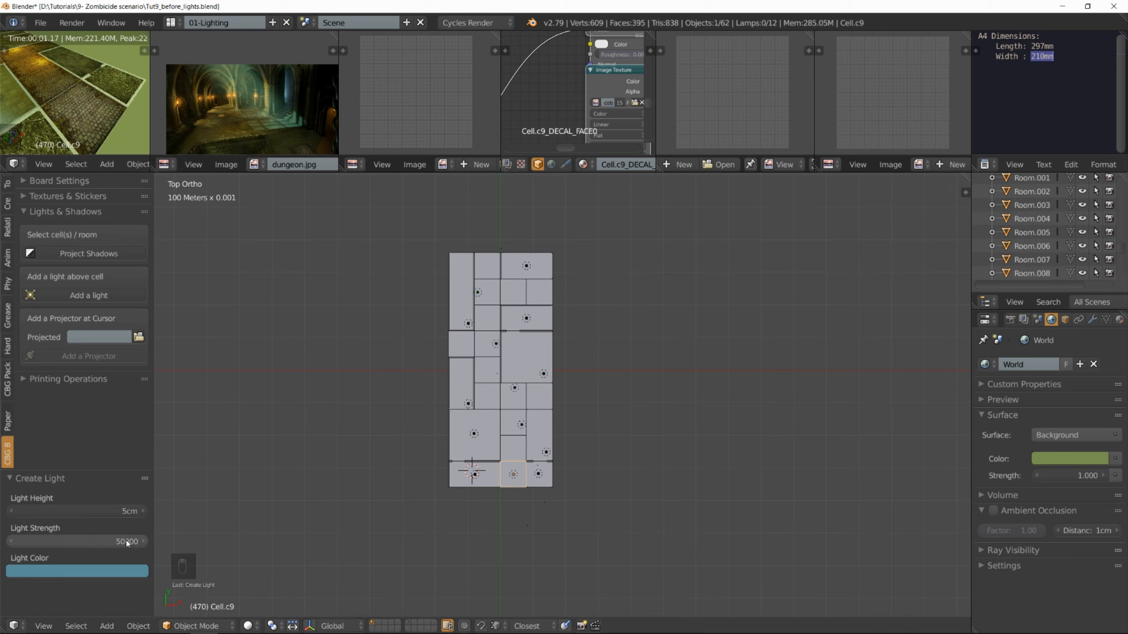
- Multiply the new blue light's strength by 6 to 300000 and check it in the rendered preview
{"action": "left_click", "coordinate": [111, 540]}
{"action": "left_click", "coordinate": [110, 540]}
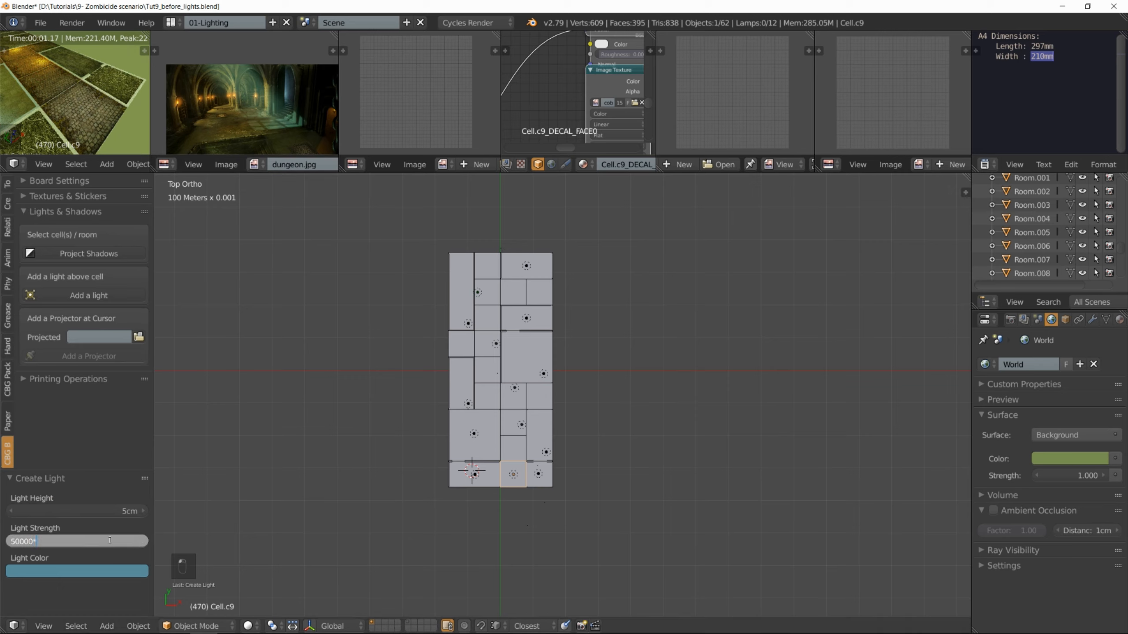
{"action": "type", "text": "*6"}
{"action": "key", "text": "Return"}
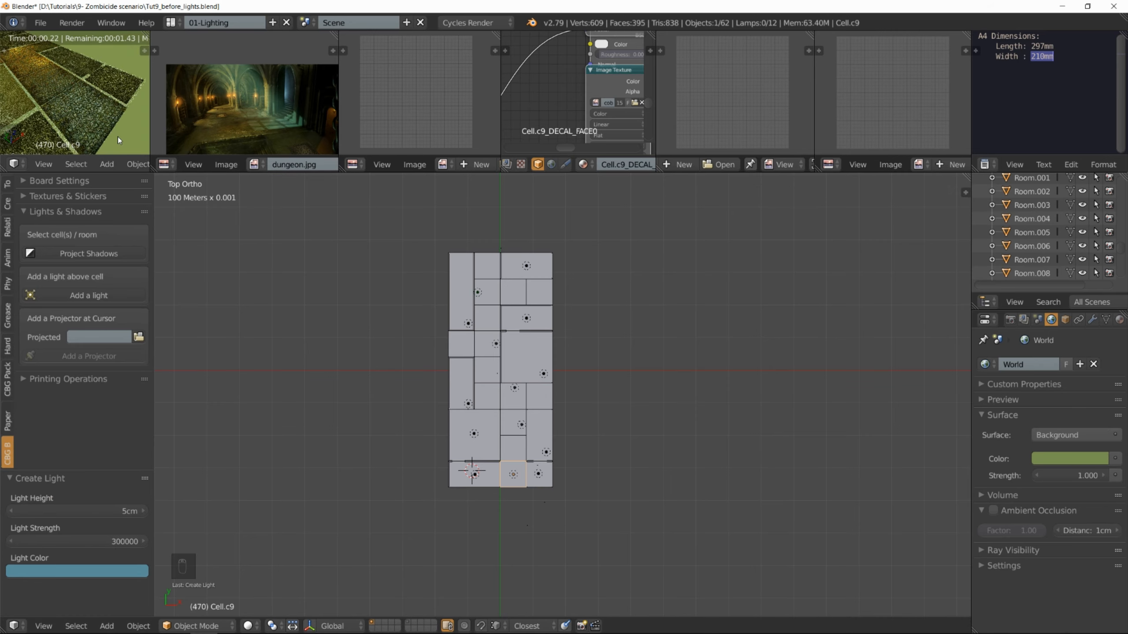
{"action": "scroll", "coordinate": [111, 132], "scroll_direction": "down", "scroll_amount": 3}
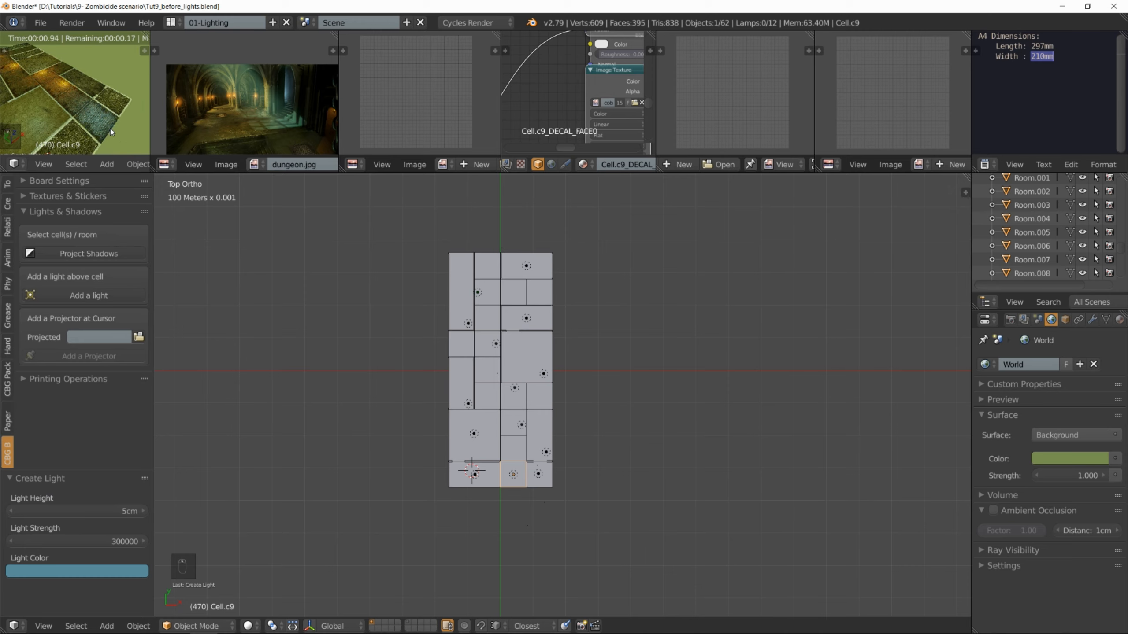
- Move the blue lamp about 6.5 cm down along Y, just outside the board's bottom edge
{"action": "scroll", "coordinate": [111, 133], "scroll_direction": "down", "scroll_amount": 1}
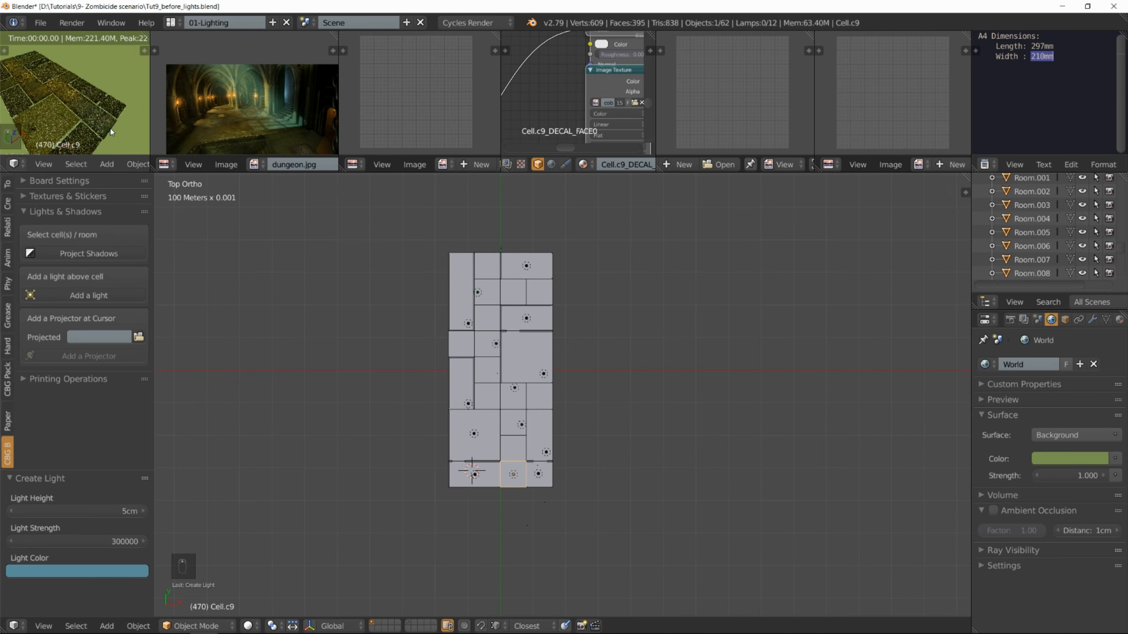
{"action": "right_click", "coordinate": [515, 479]}
{"action": "key", "text": "g"}
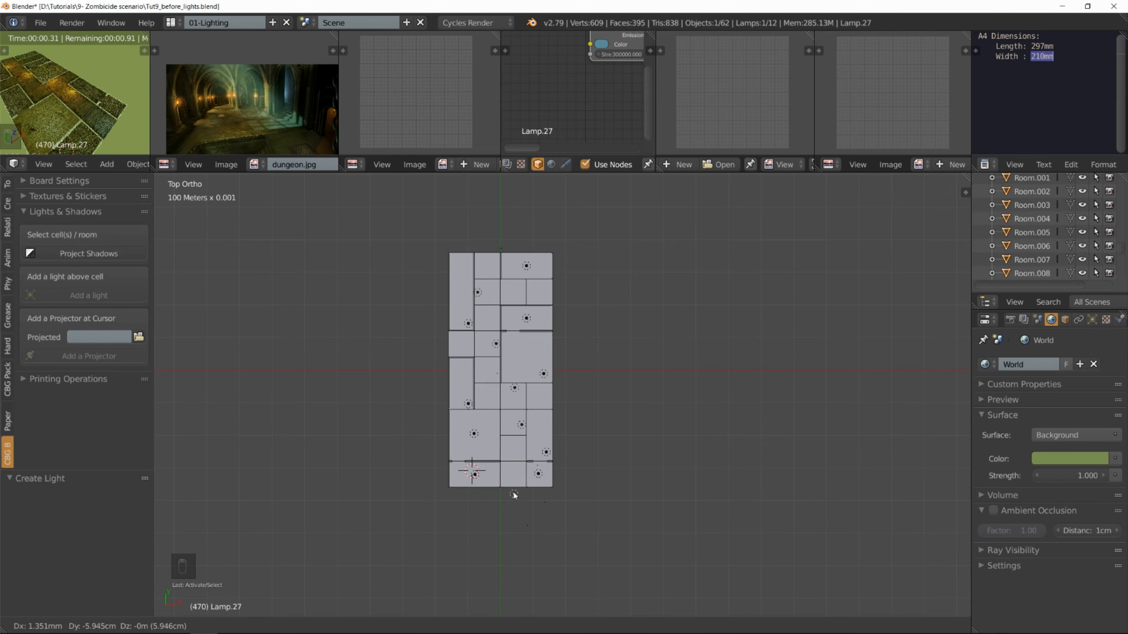
{"action": "left_click", "coordinate": [514, 497]}
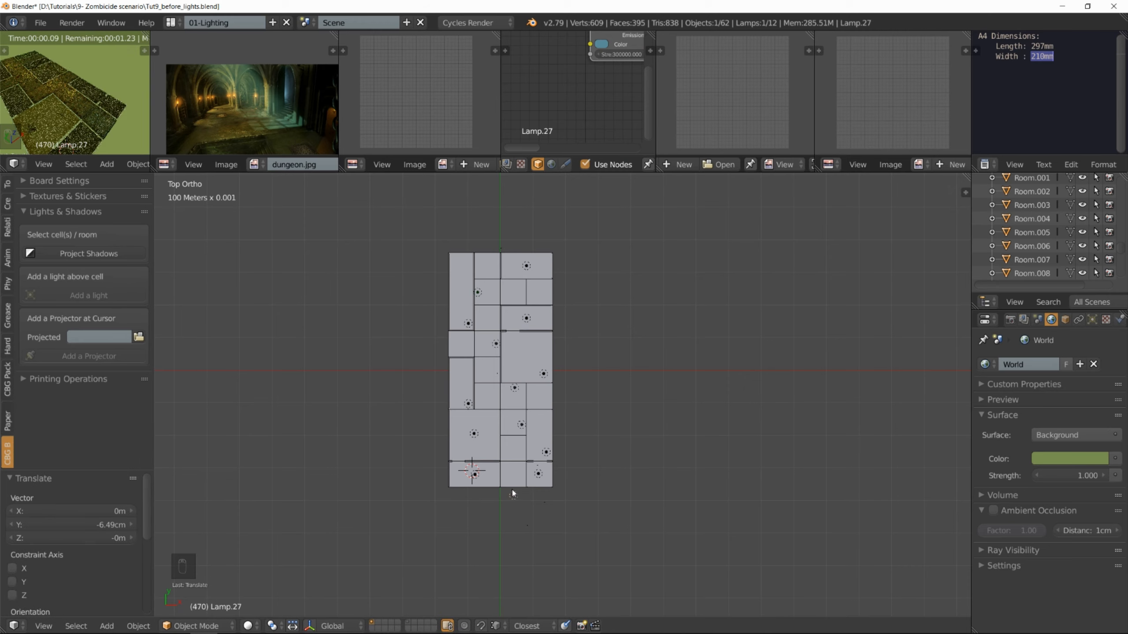
- Place the 3D cursor at the bottom edge's middle cell and import Necromancer_attack_ranged.png from the references folder as an image plane
{"action": "left_click", "coordinate": [513, 489]}
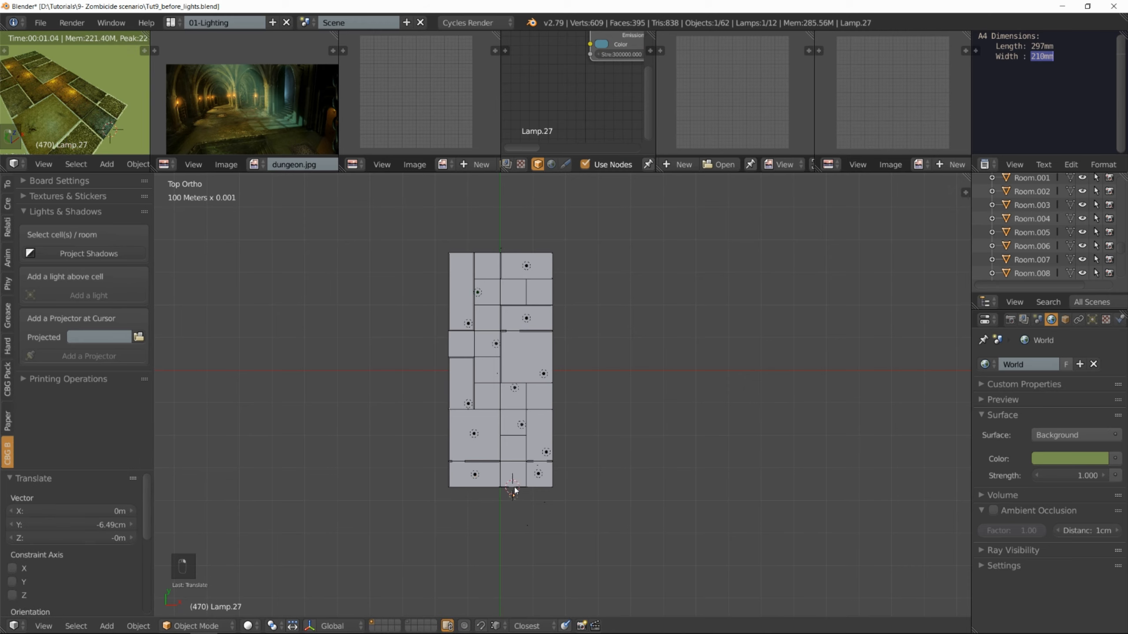
{"action": "key", "text": "shift+a"}
{"action": "mouse_move", "coordinate": [496, 429]}
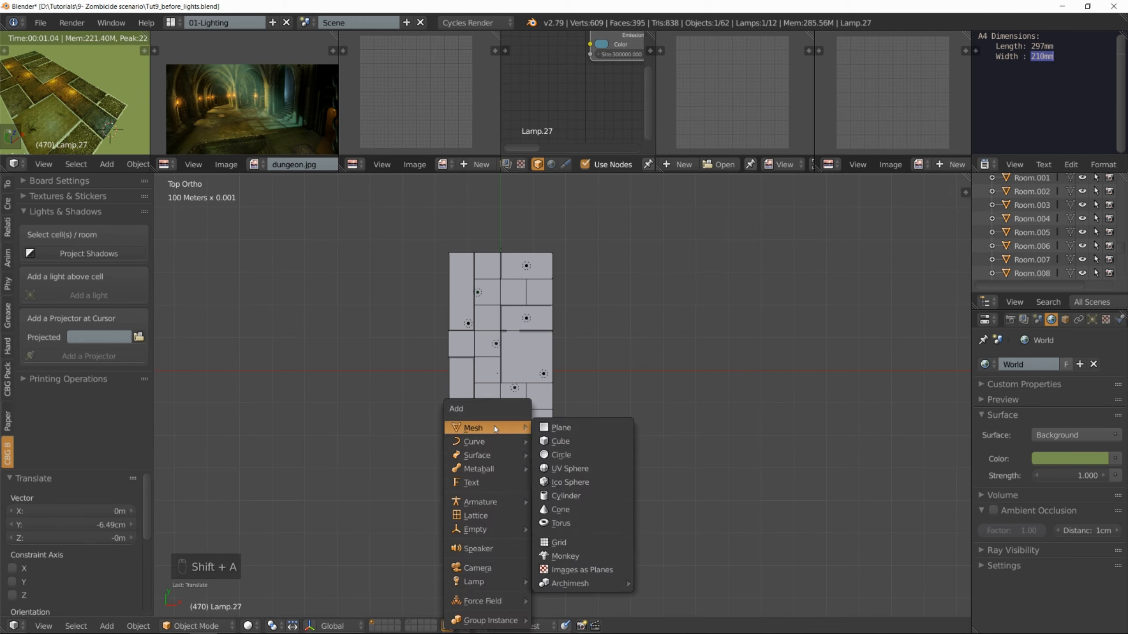
{"action": "left_click", "coordinate": [582, 570]}
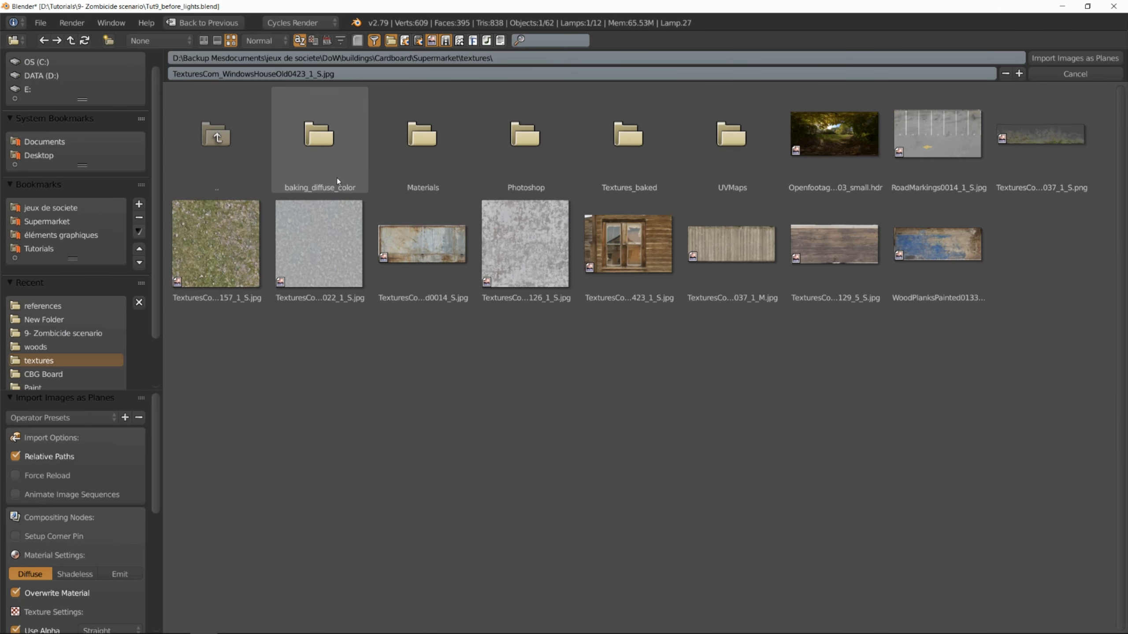
{"action": "left_click", "coordinate": [62, 306]}
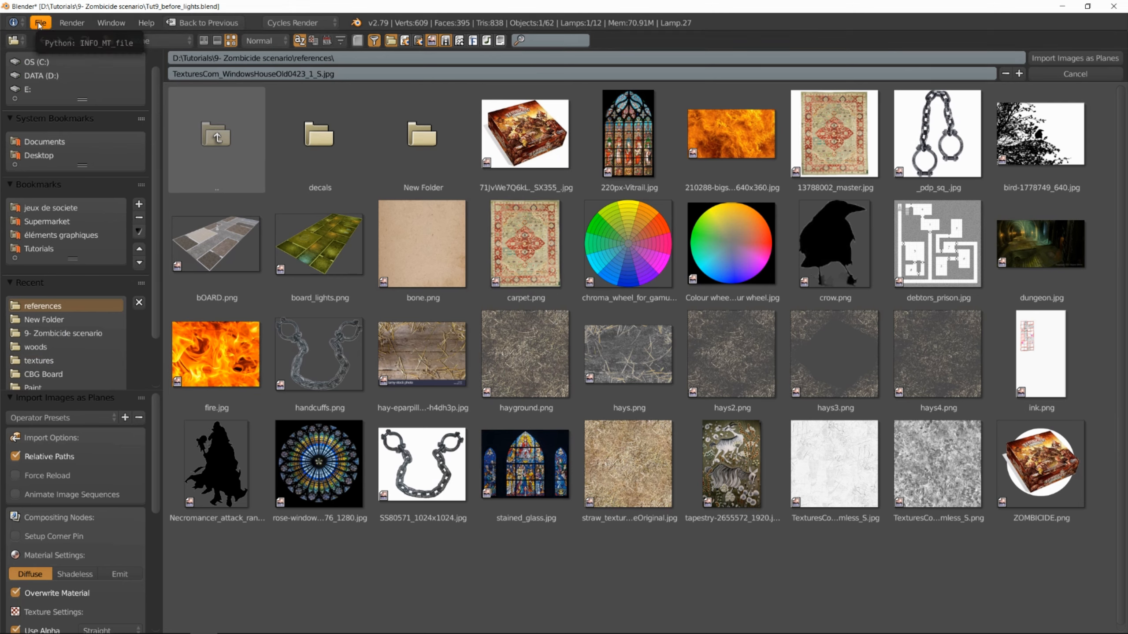
{"action": "left_click", "coordinate": [227, 459]}
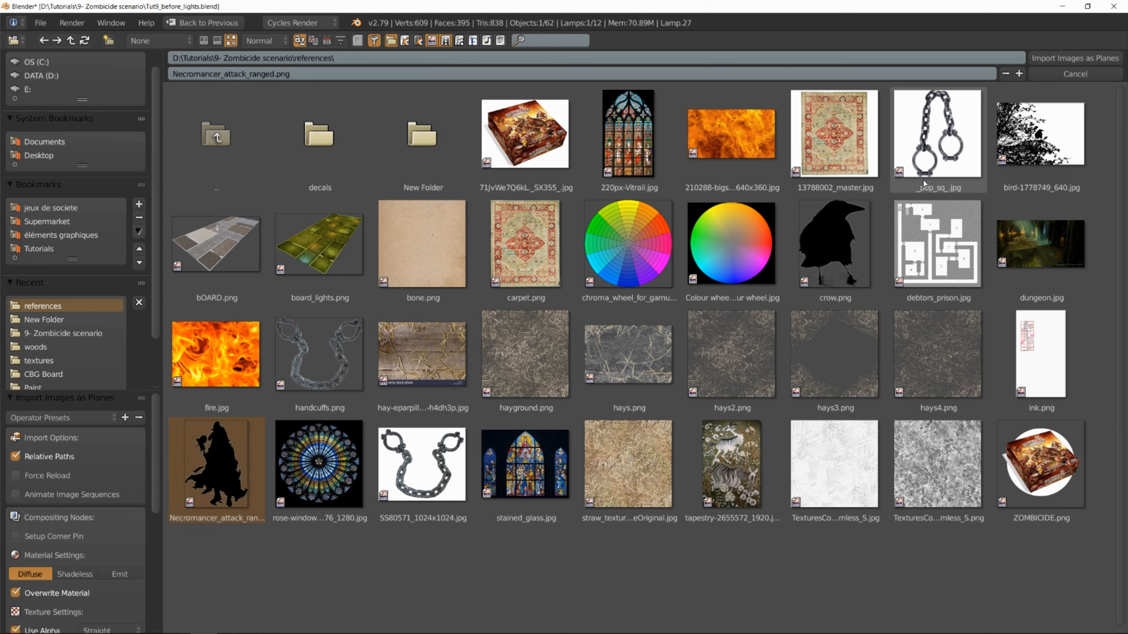
{"action": "left_click", "coordinate": [1075, 58]}
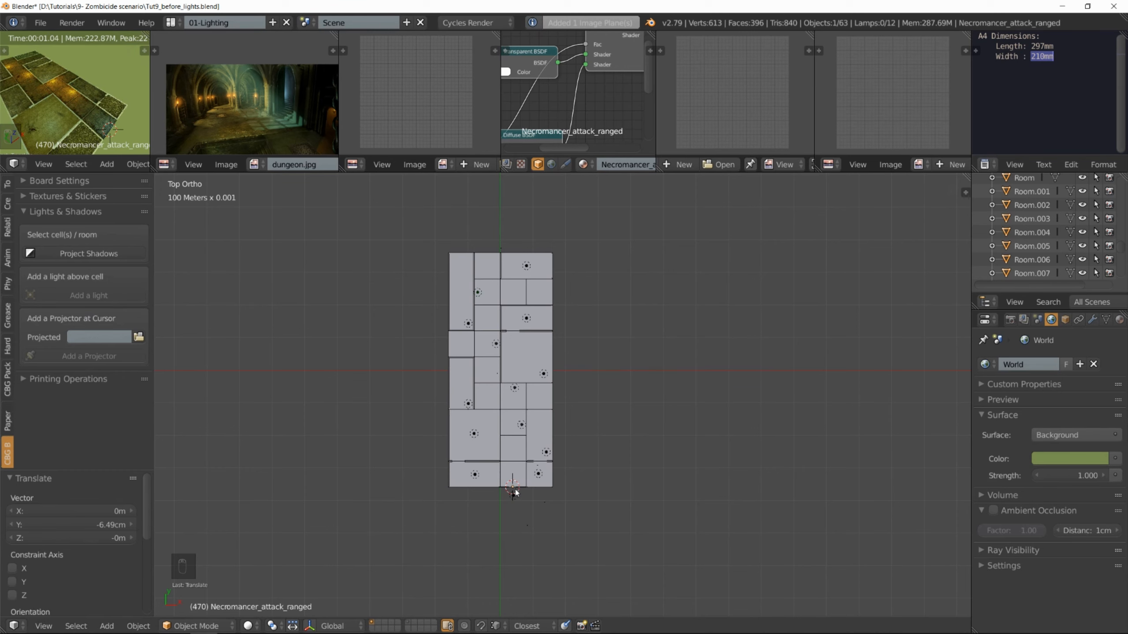
- Scale the necromancer plane's mesh up by about 27.4 in Edit Mode, working in front view
{"action": "key", "text": "KP_1"}
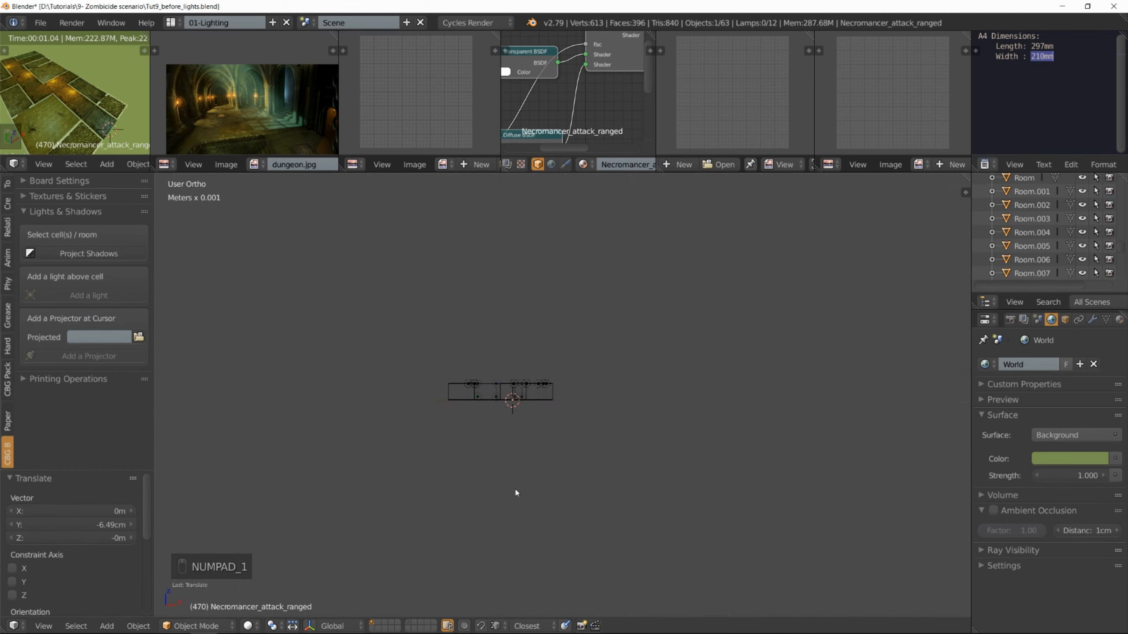
{"action": "scroll", "coordinate": [526, 429], "scroll_direction": "up", "scroll_amount": 7}
{"action": "key", "text": "Tab"}
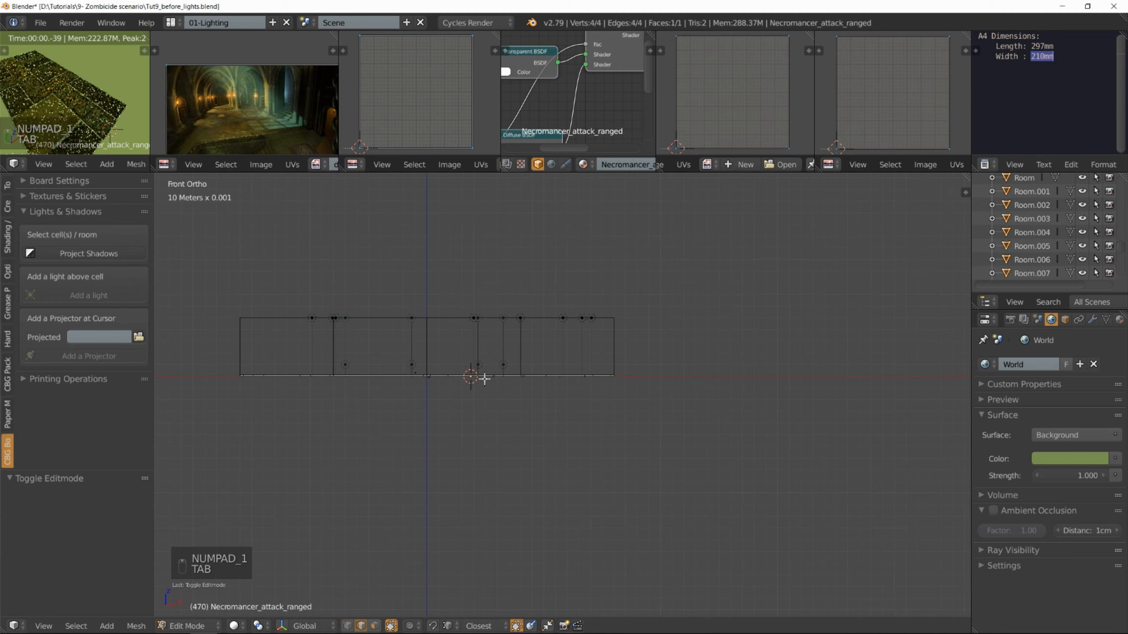
{"action": "key", "text": "s"}
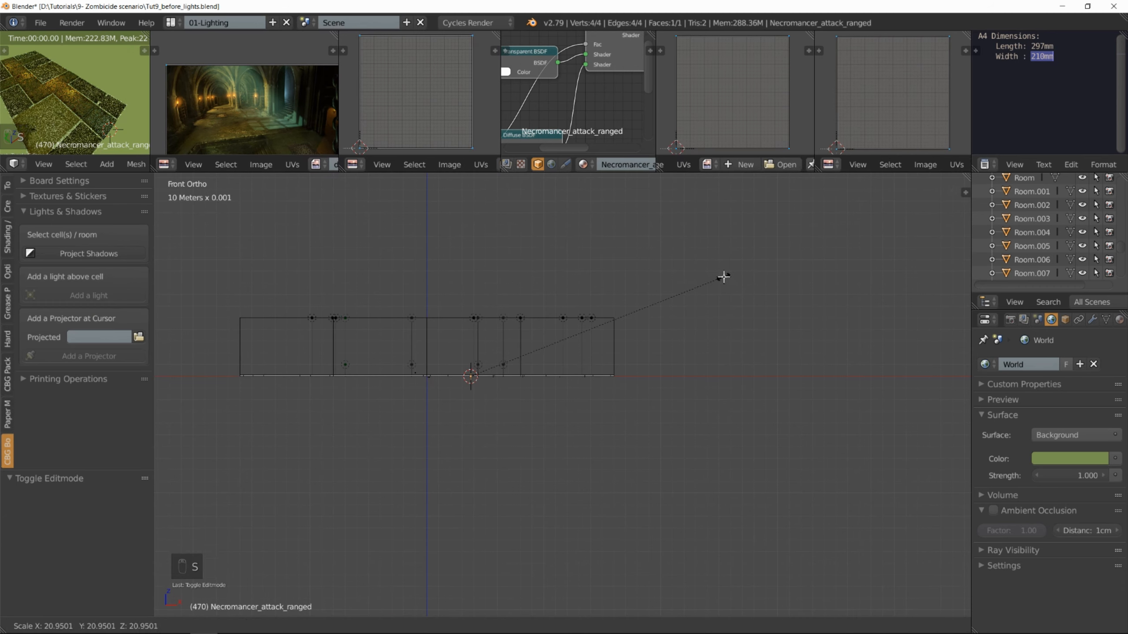
{"action": "left_click", "coordinate": [808, 268]}
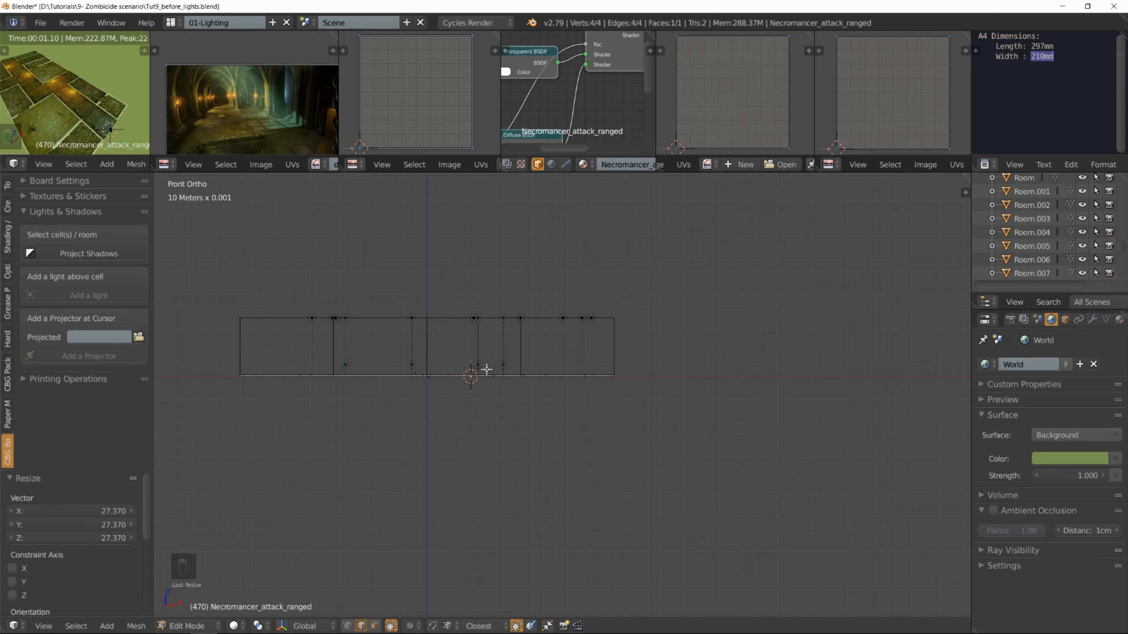
{"action": "key", "text": "Tab"}
- Rotate the necromancer plane 90° around the global Z axis and check its shadow in the rendered preview
{"action": "type", "text": "r"}
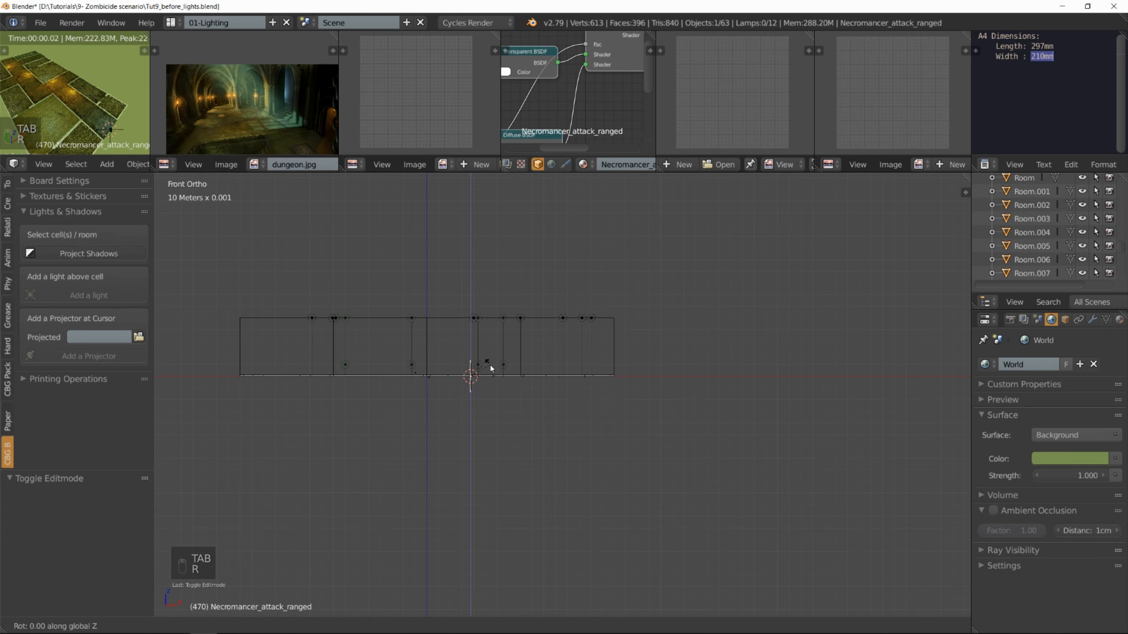
{"action": "type", "text": "90"}
{"action": "key", "text": "Return"}
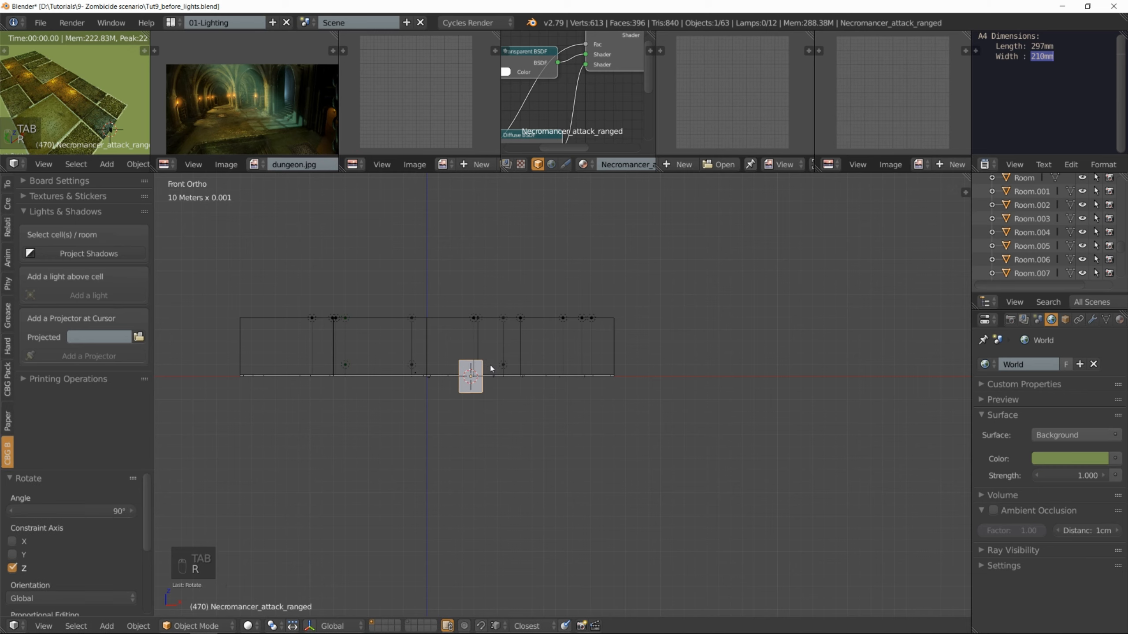
{"action": "scroll", "coordinate": [111, 133], "scroll_direction": "up", "scroll_amount": 6}
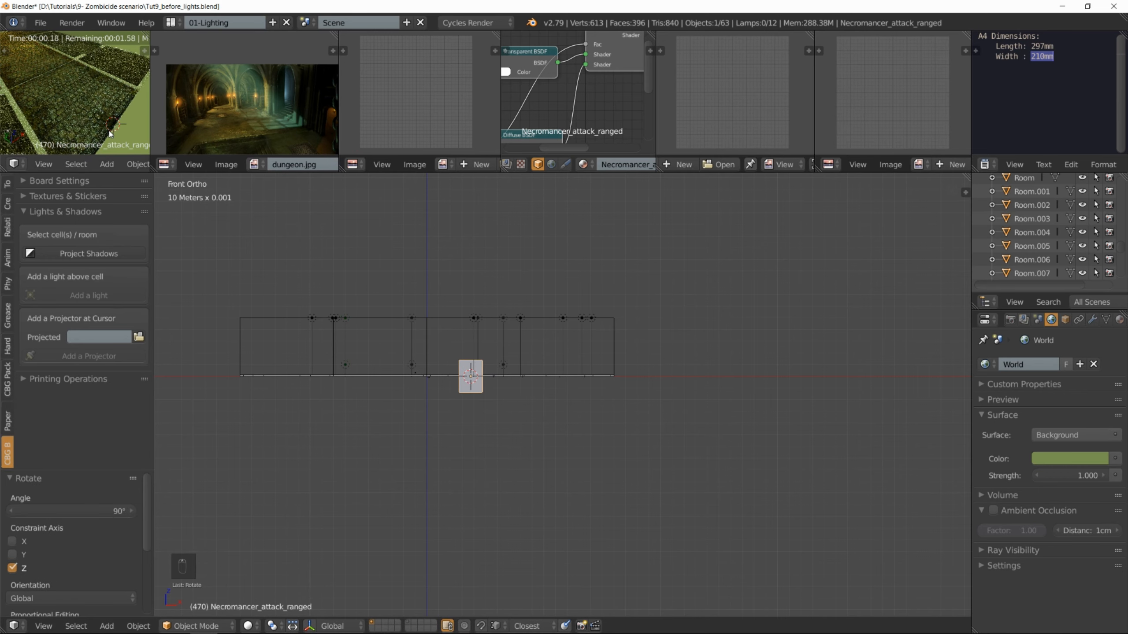
{"action": "scroll", "coordinate": [111, 134], "scroll_direction": "down", "scroll_amount": 2}
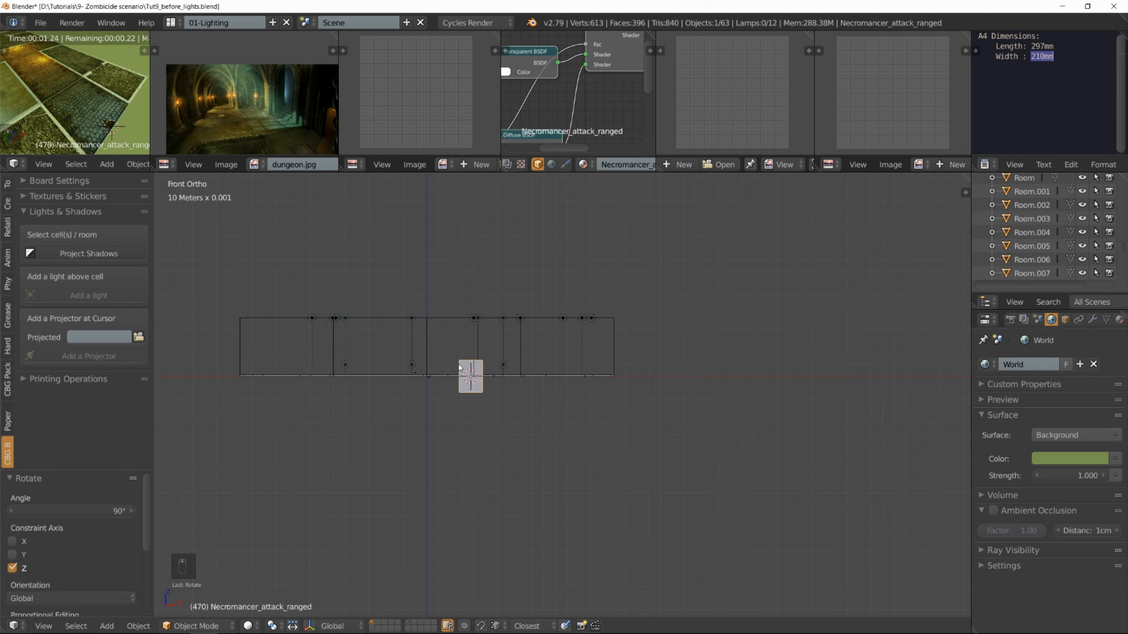
- Raise the necromancer plane about 1.45 cm in front view so it stands on the board floor, and check the rendered preview
{"action": "key", "text": "KP_7"}
{"action": "scroll", "coordinate": [458, 364], "scroll_direction": "down", "scroll_amount": 7}
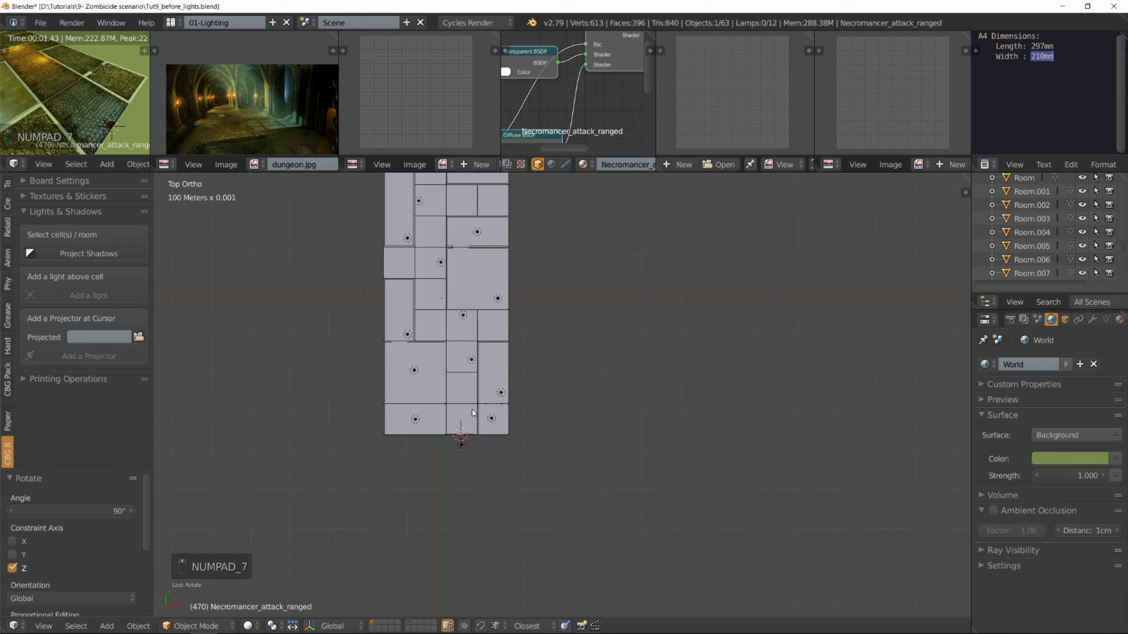
{"action": "scroll", "coordinate": [472, 409], "scroll_direction": "up", "scroll_amount": 5}
{"action": "key", "text": "KP_1"}
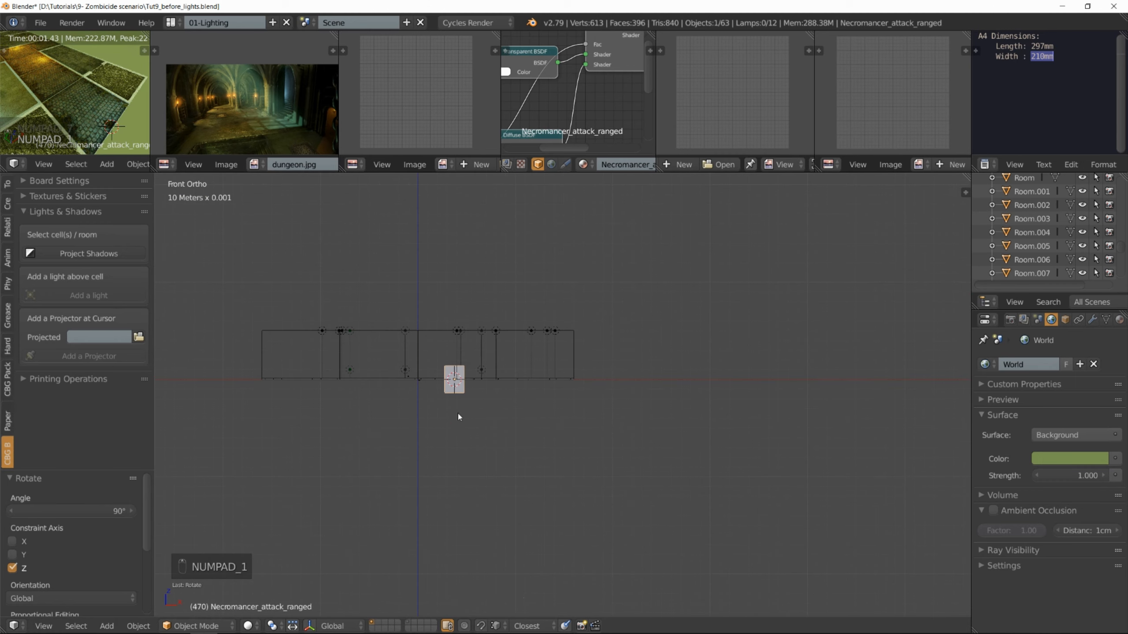
{"action": "key", "text": "g"}
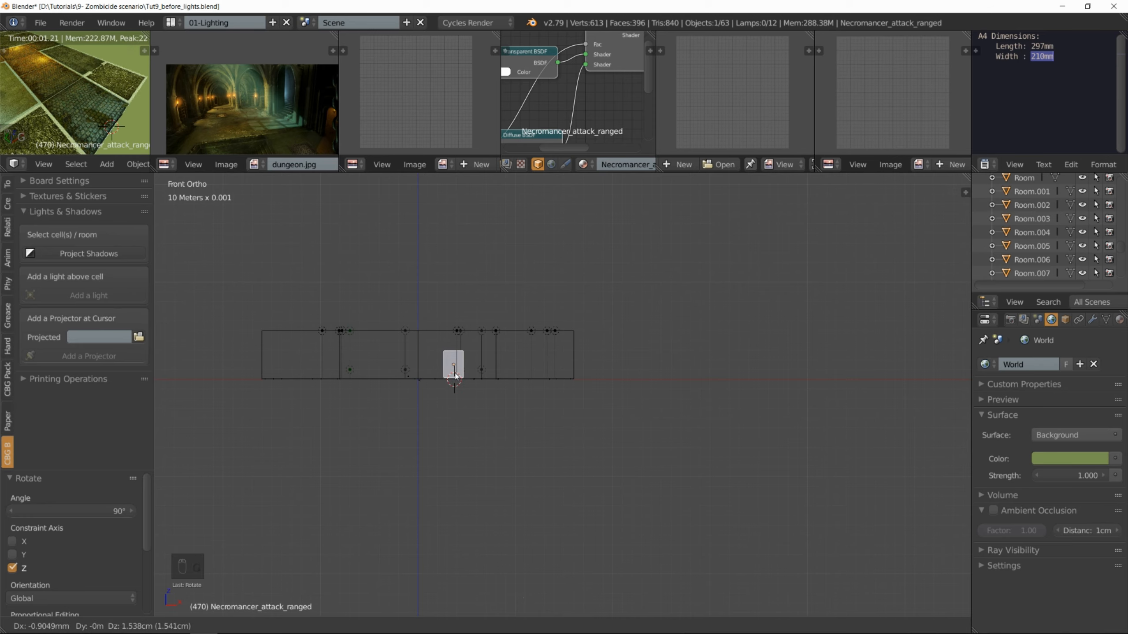
{"action": "left_click", "coordinate": [456, 377]}
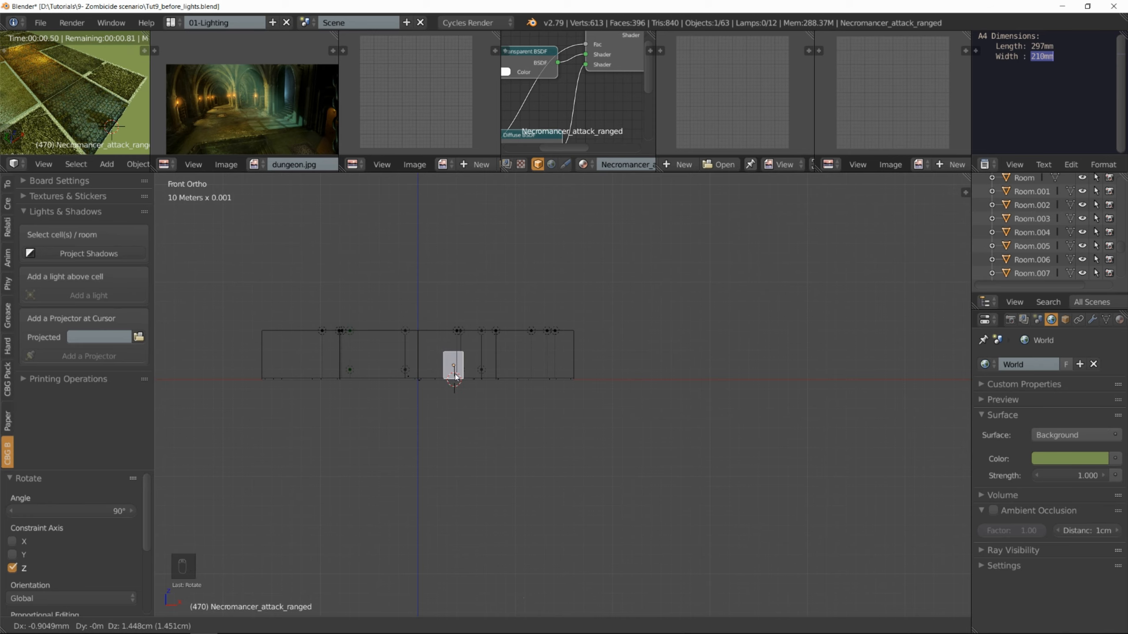
{"action": "scroll", "coordinate": [96, 116], "scroll_direction": "up", "scroll_amount": 4}
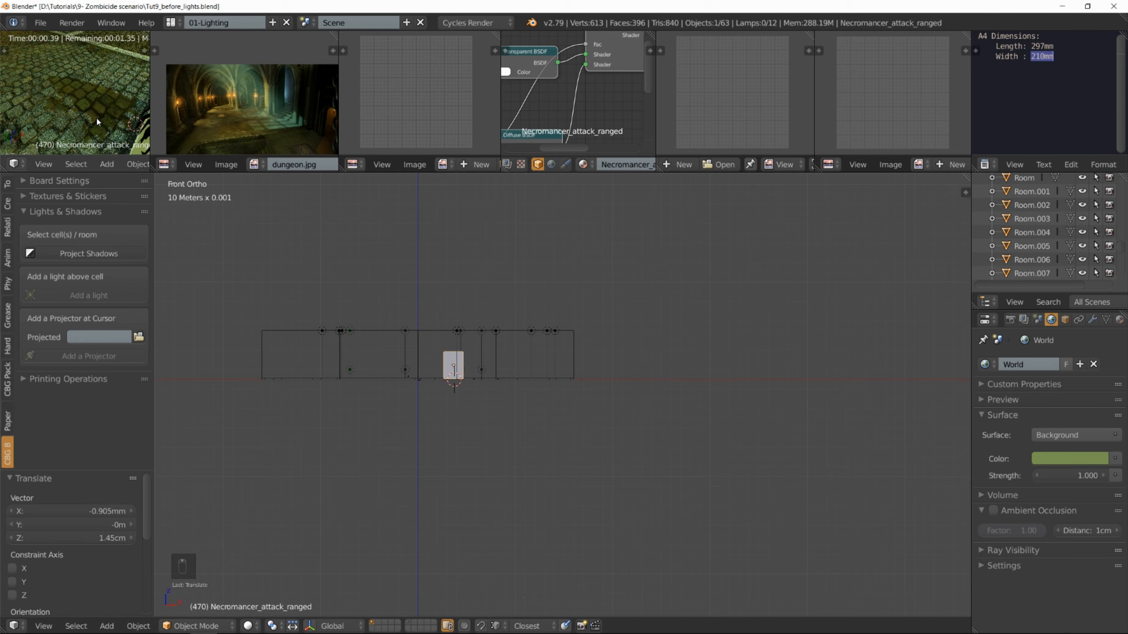
{"action": "scroll", "coordinate": [96, 116], "scroll_direction": "down", "scroll_amount": 3}
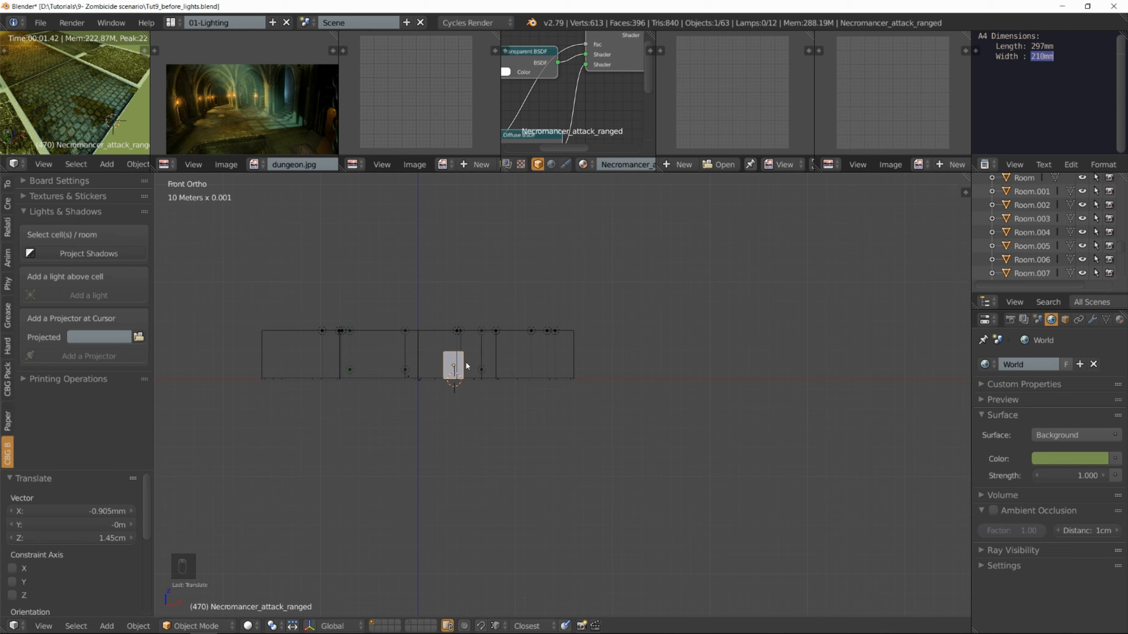
- Scale the necromancer plane's mesh by about 1.45 and raise the plane about 5.9 mm along Z to the floor level
{"action": "key", "text": "Tab"}
{"action": "key", "text": "s"}
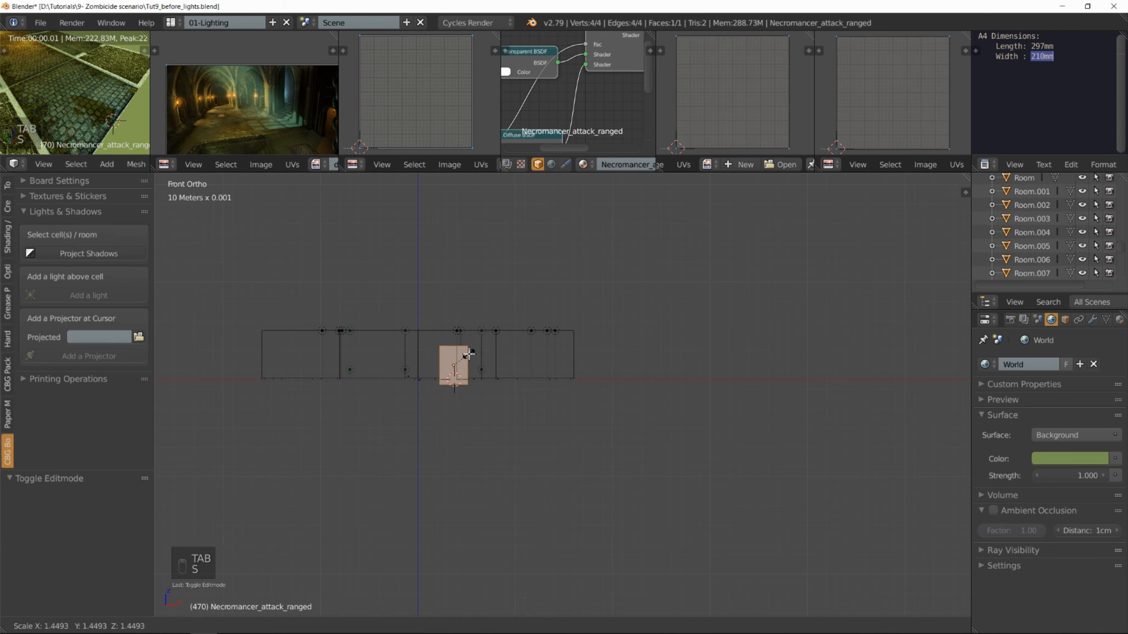
{"action": "left_click", "coordinate": [469, 355]}
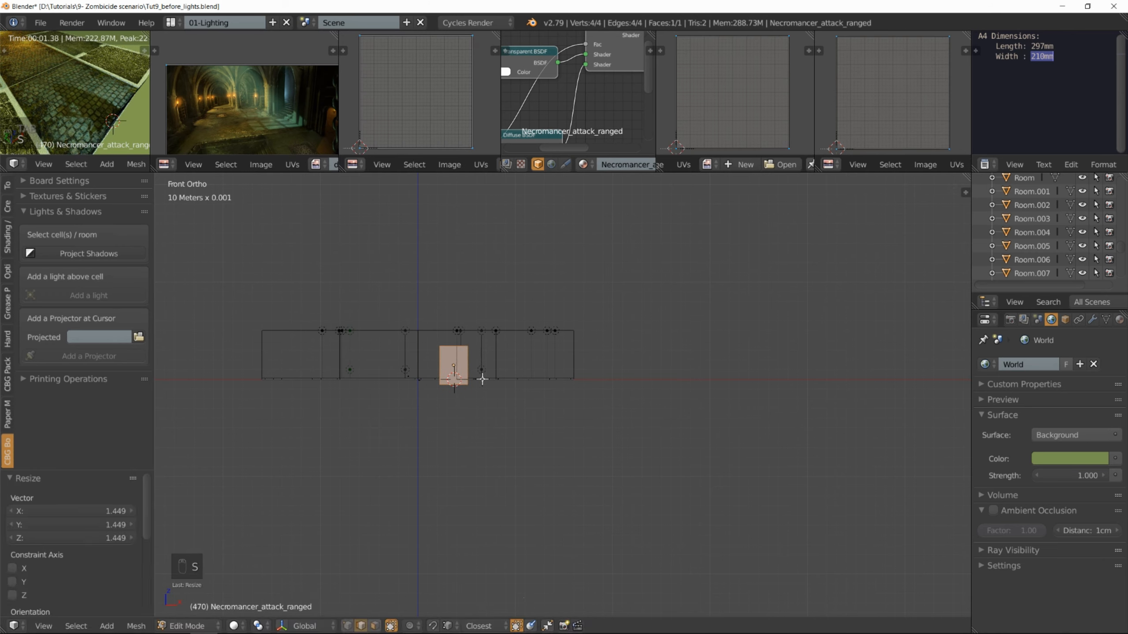
{"action": "key", "text": "Tab"}
{"action": "key", "text": "g"}
{"action": "key", "text": "z"}
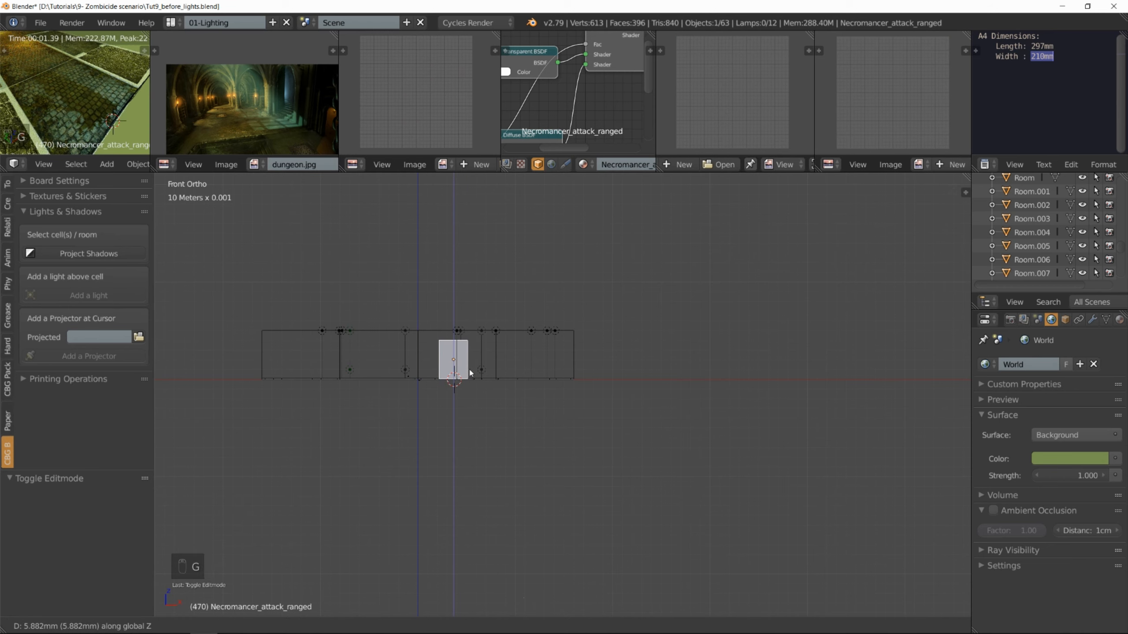
{"action": "left_click", "coordinate": [470, 373]}
- Scale the necromancer plane's mesh to about 0.82, lower it 3.17 mm along Z, and check the shadow in a maximized render
{"action": "key", "text": "Tab"}
{"action": "key", "text": "s"}
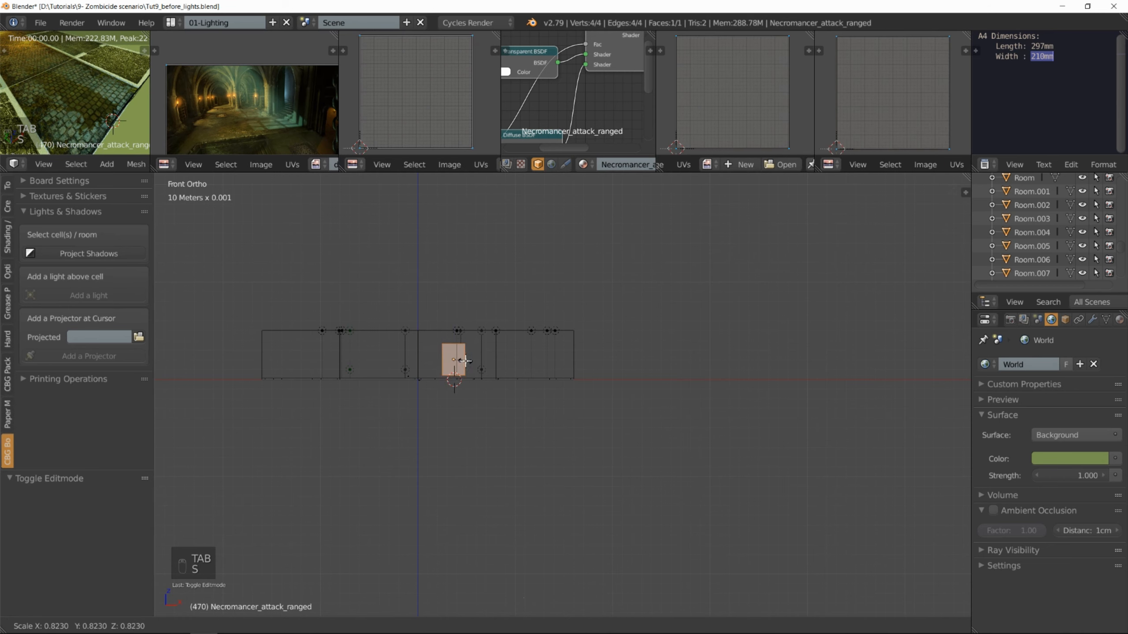
{"action": "left_click", "coordinate": [464, 361]}
{"action": "key", "text": "Tab"}
{"action": "key", "text": "g"}
{"action": "key", "text": "z"}
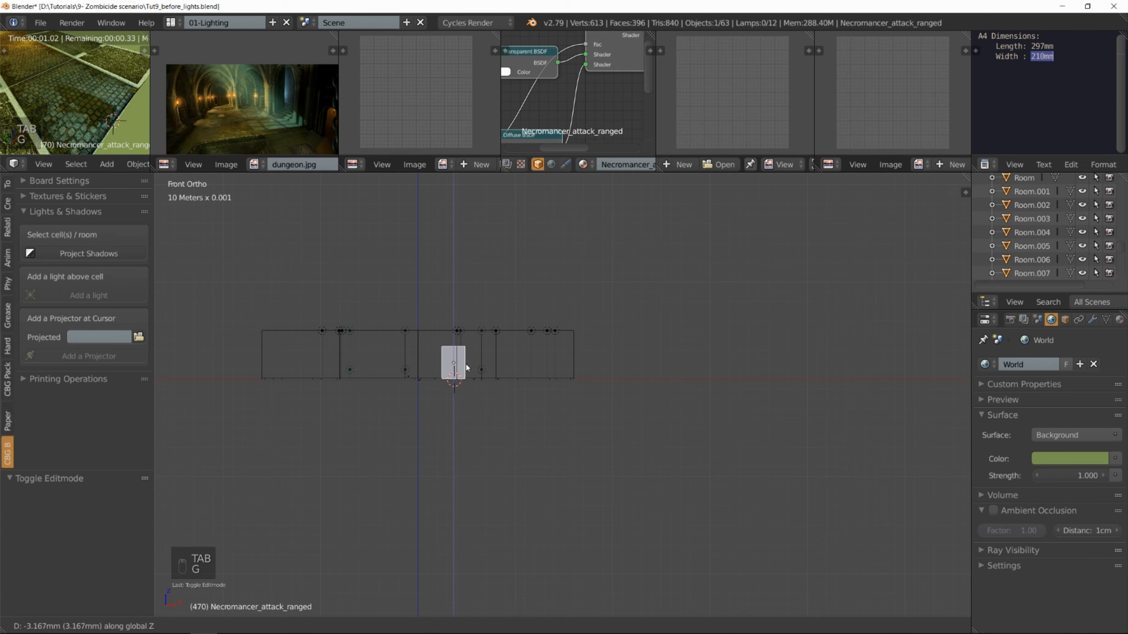
{"action": "left_click", "coordinate": [466, 367]}
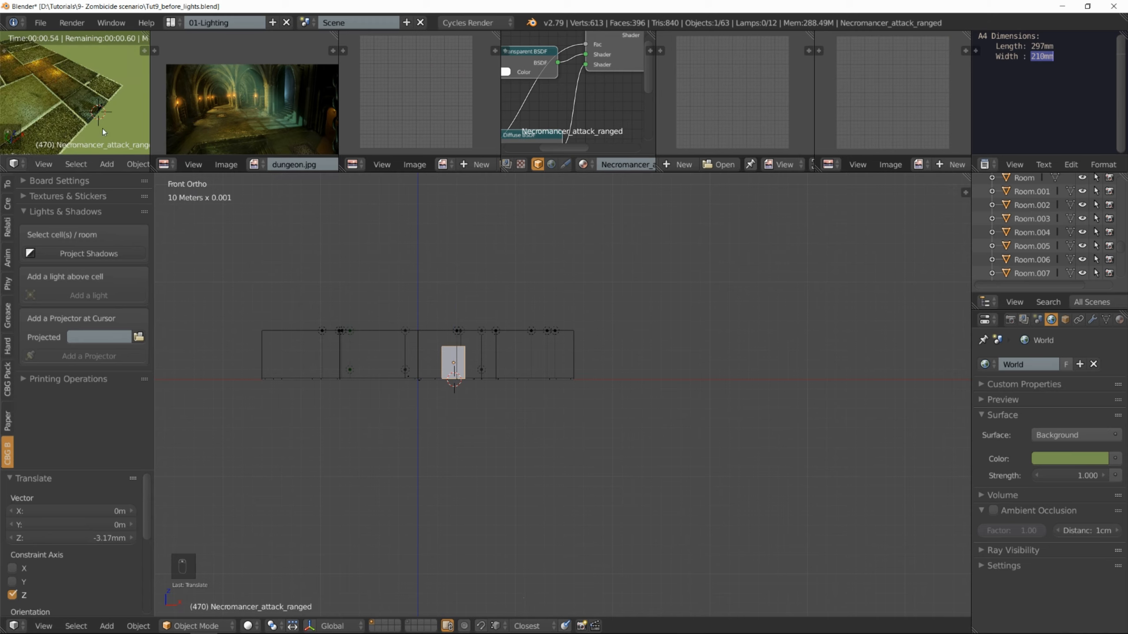
{"action": "key", "text": "shift+space"}
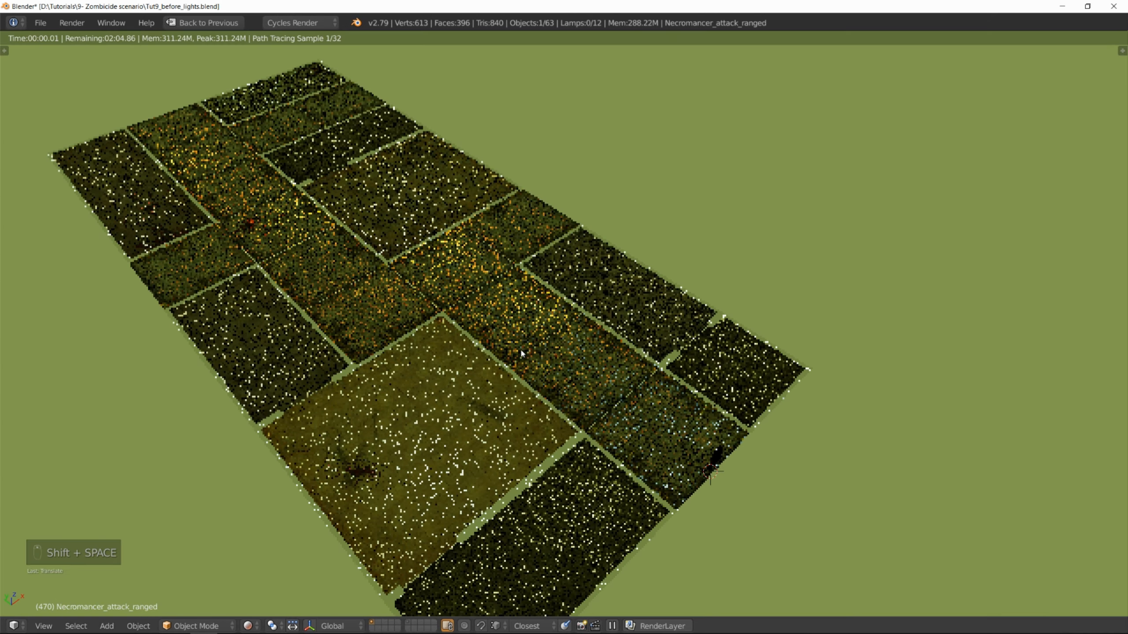
{"action": "scroll", "coordinate": [521, 353], "scroll_direction": "down", "scroll_amount": 3}
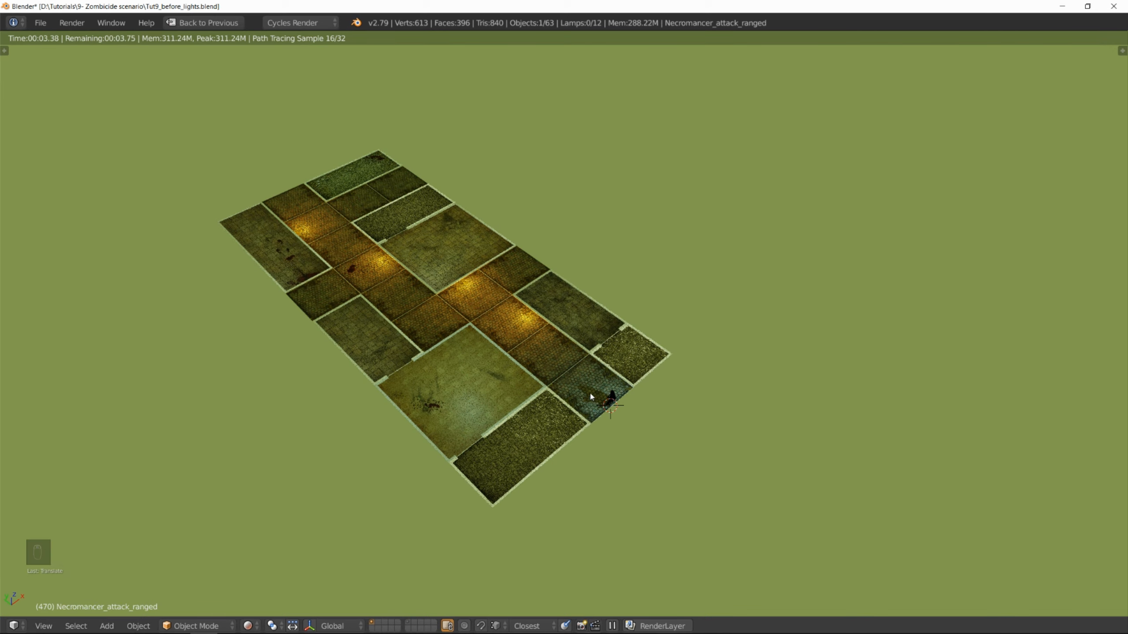
{"action": "scroll", "coordinate": [606, 408], "scroll_direction": "up", "scroll_amount": 1}
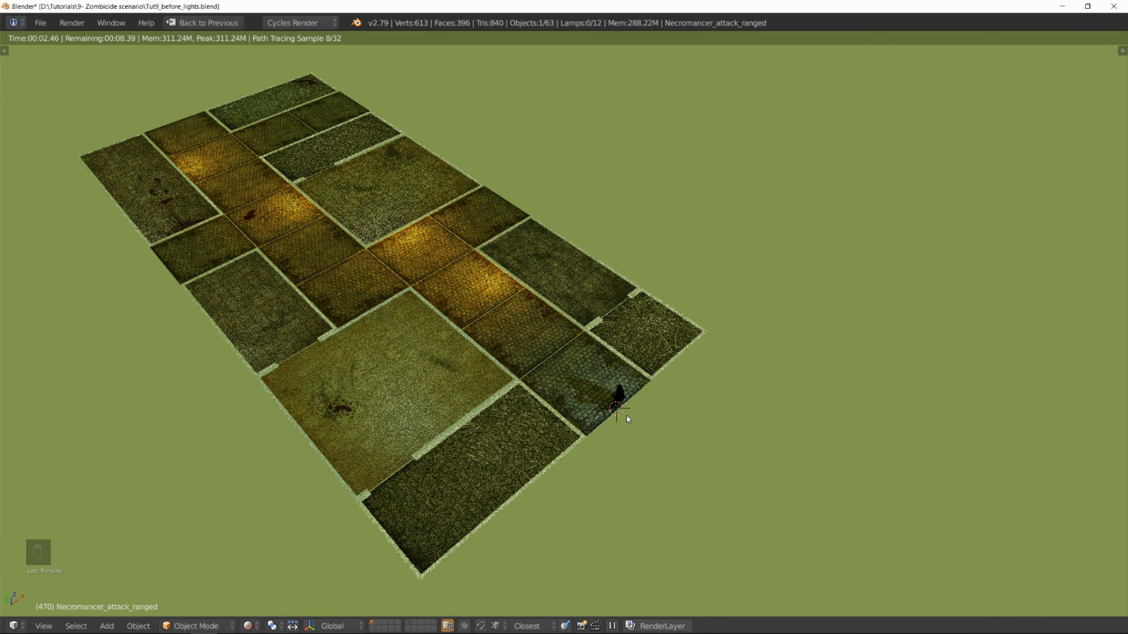
{"action": "key", "text": "shift+space"}
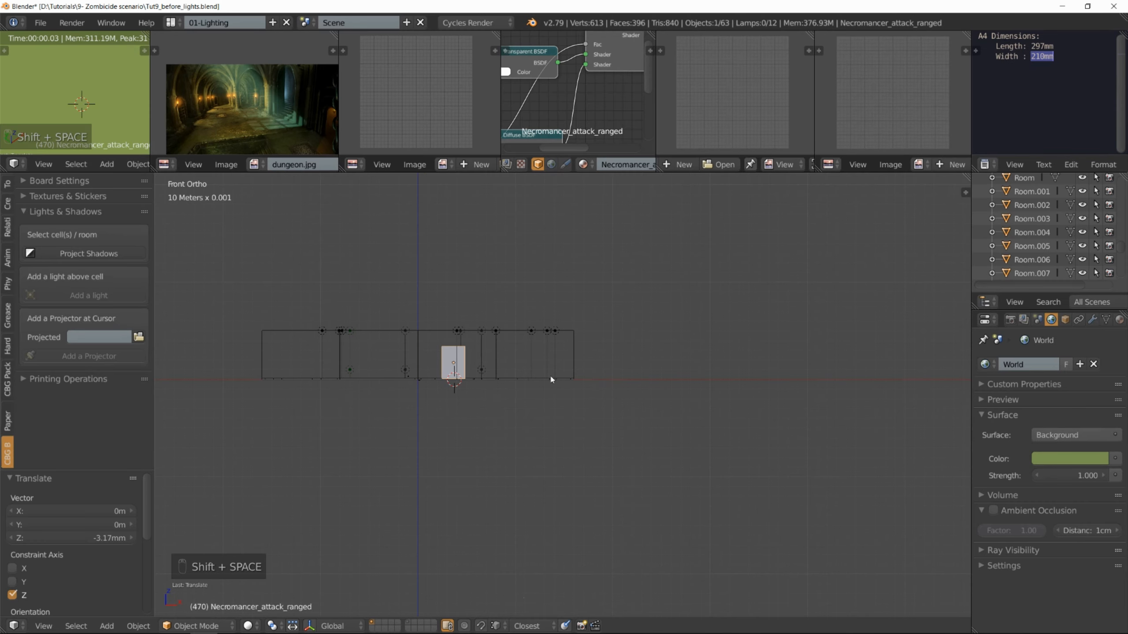
- Scale the necromancer plane's mesh by 1.213, raise the plane 3.17 mm along Z, and check its shadow in the rendered preview
{"action": "key", "text": "Tab"}
{"action": "key", "text": "s"}
{"action": "left_click", "coordinate": [466, 359]}
{"action": "key", "text": "Tab"}
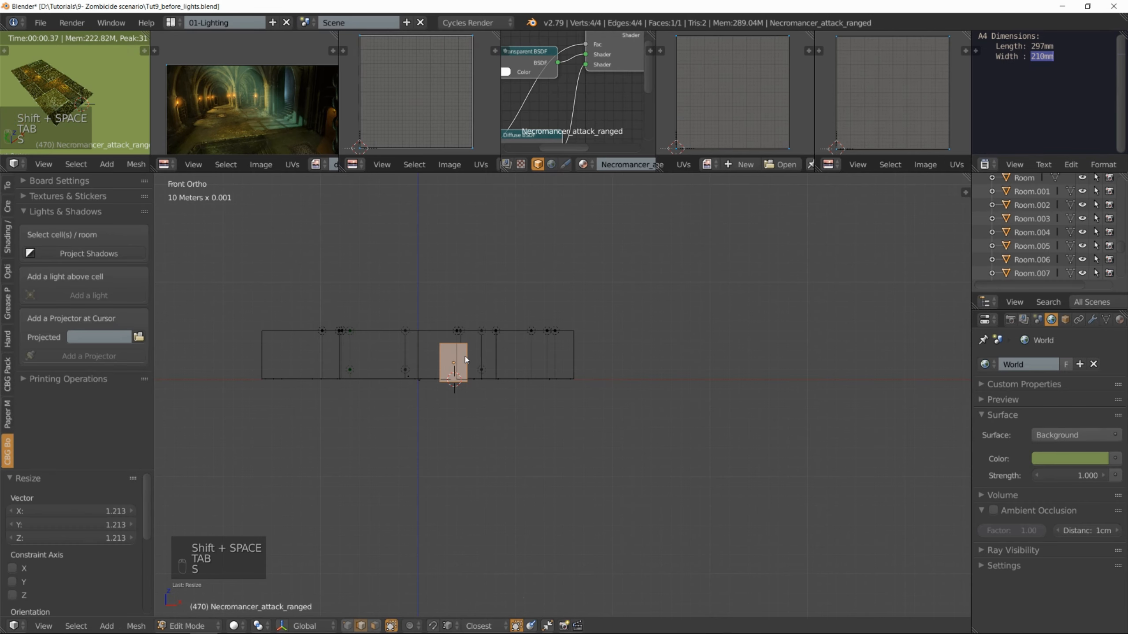
{"action": "key", "text": "g"}
{"action": "key", "text": "z"}
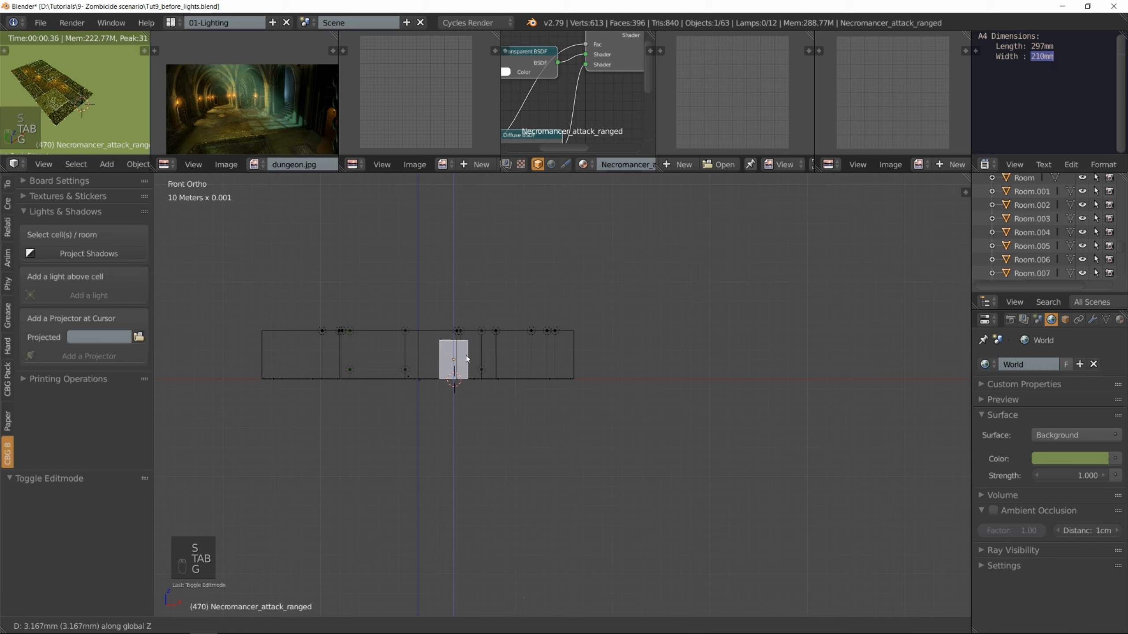
{"action": "left_click", "coordinate": [467, 359]}
{"action": "scroll", "coordinate": [76, 99], "scroll_direction": "up", "scroll_amount": 2}
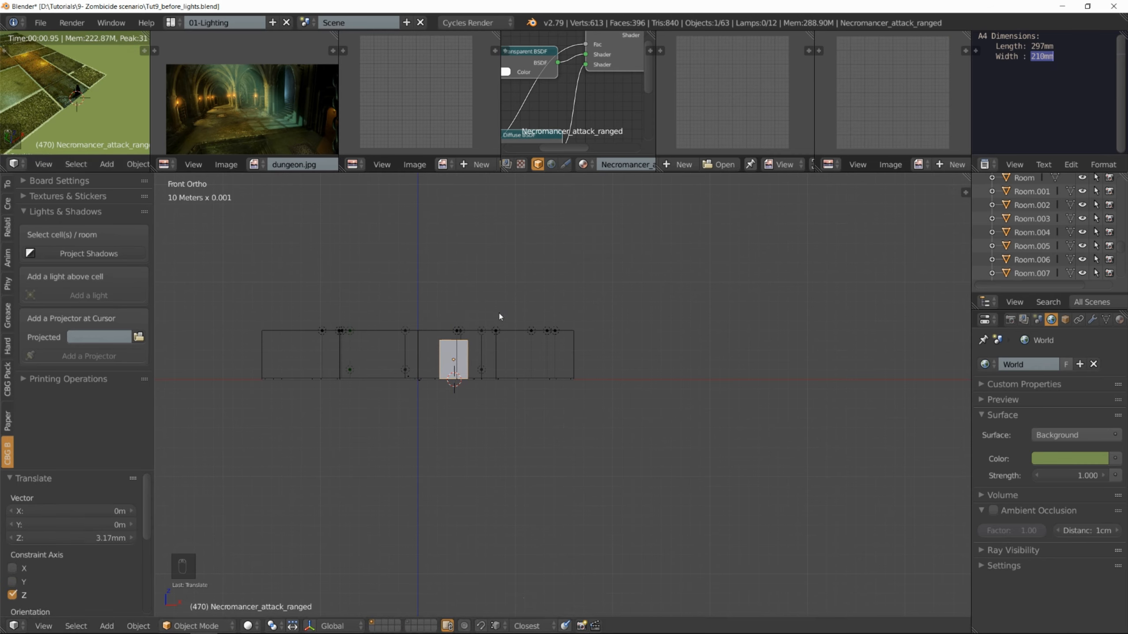
- Scale the necromancer plane's mesh to about 0.85 and lower the plane 2.71 mm along Z to the floor level
{"action": "key", "text": "Tab"}
{"action": "key", "text": "s"}
{"action": "left_click", "coordinate": [470, 357]}
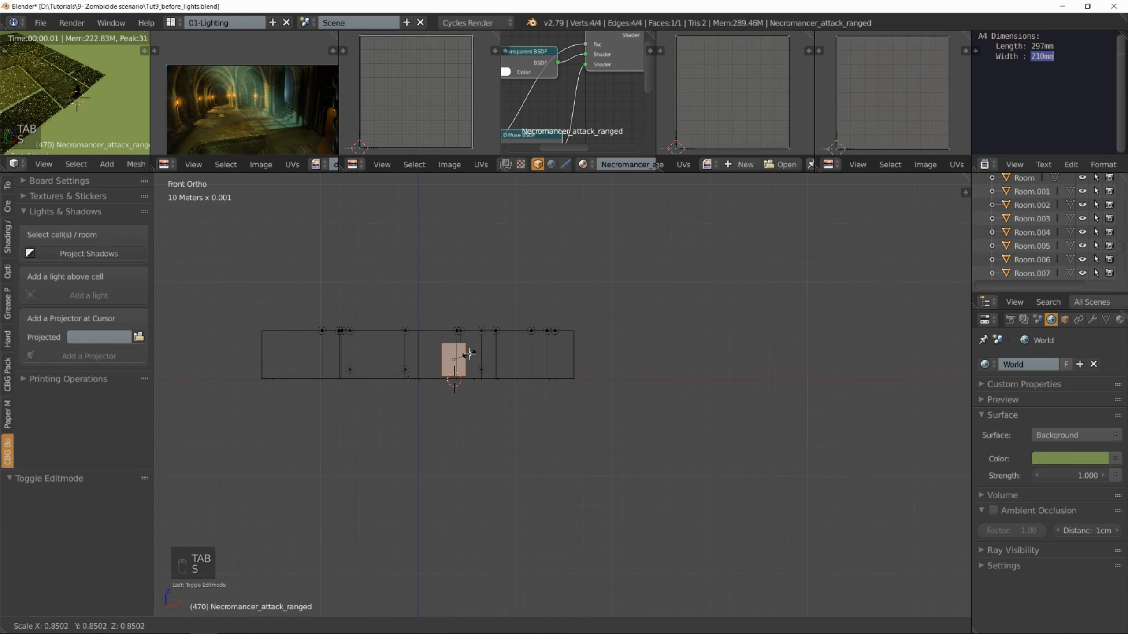
{"action": "key", "text": "Tab"}
{"action": "key", "text": "g"}
{"action": "key", "text": "z"}
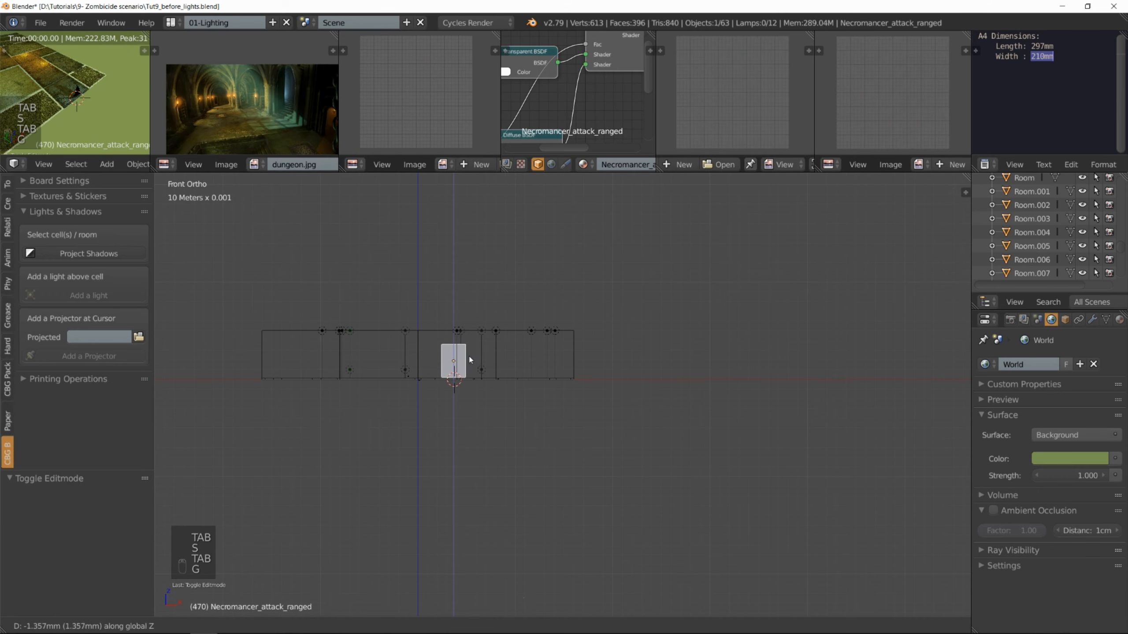
{"action": "left_click", "coordinate": [470, 360]}
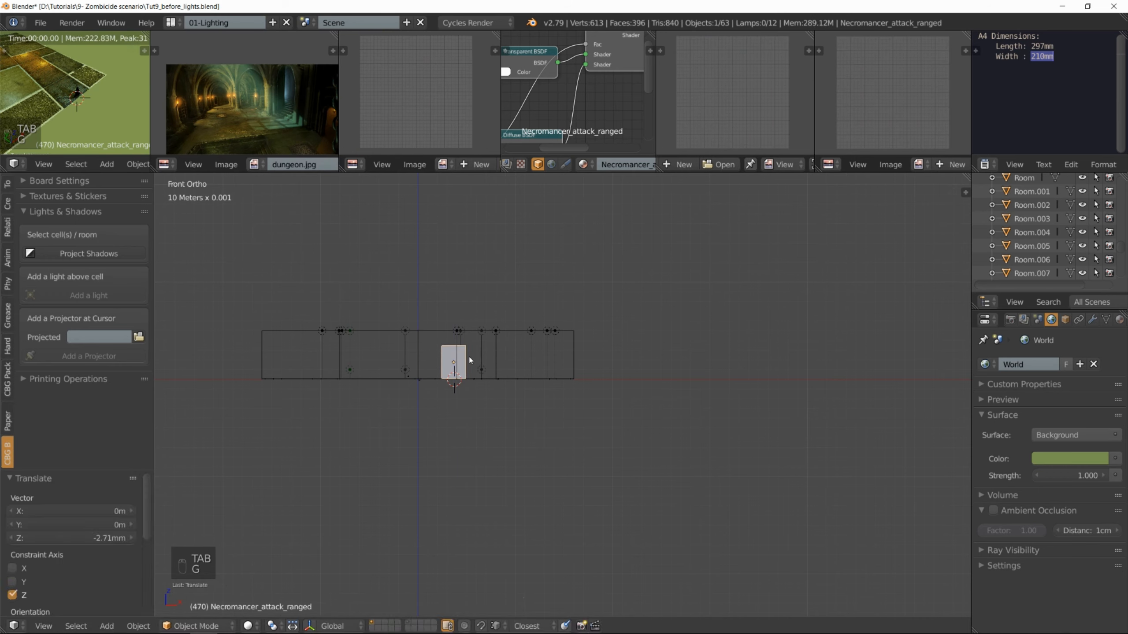
- In top view, shift the necromancer plane 1.96 mm along negative Y at the board's bottom edge
{"action": "key", "text": "KP_7"}
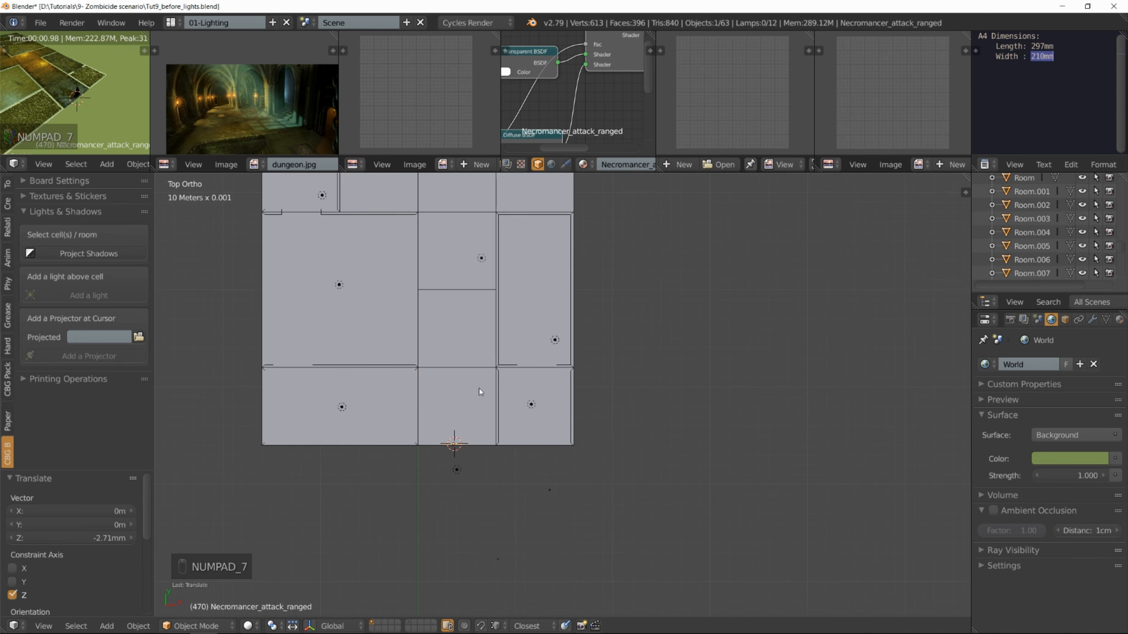
{"action": "scroll", "coordinate": [74, 96], "scroll_direction": "up", "scroll_amount": 3}
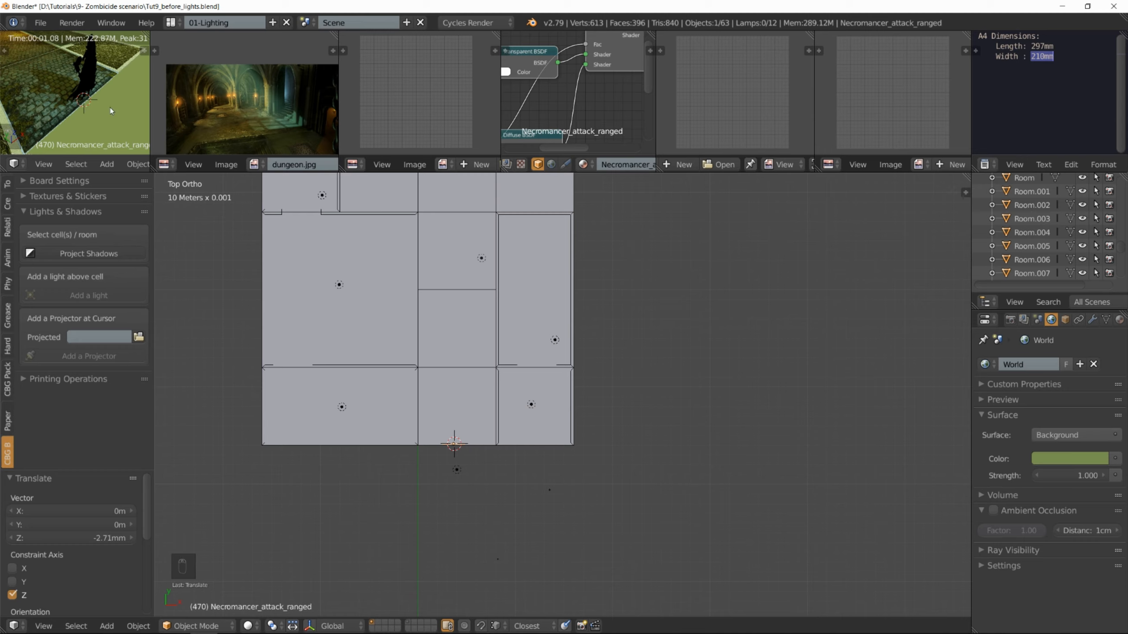
{"action": "scroll", "coordinate": [110, 108], "scroll_direction": "down", "scroll_amount": 6}
{"action": "middle_click_drag", "start_coordinate": [58, 78], "coordinate": [83, 92], "text": "shift"}
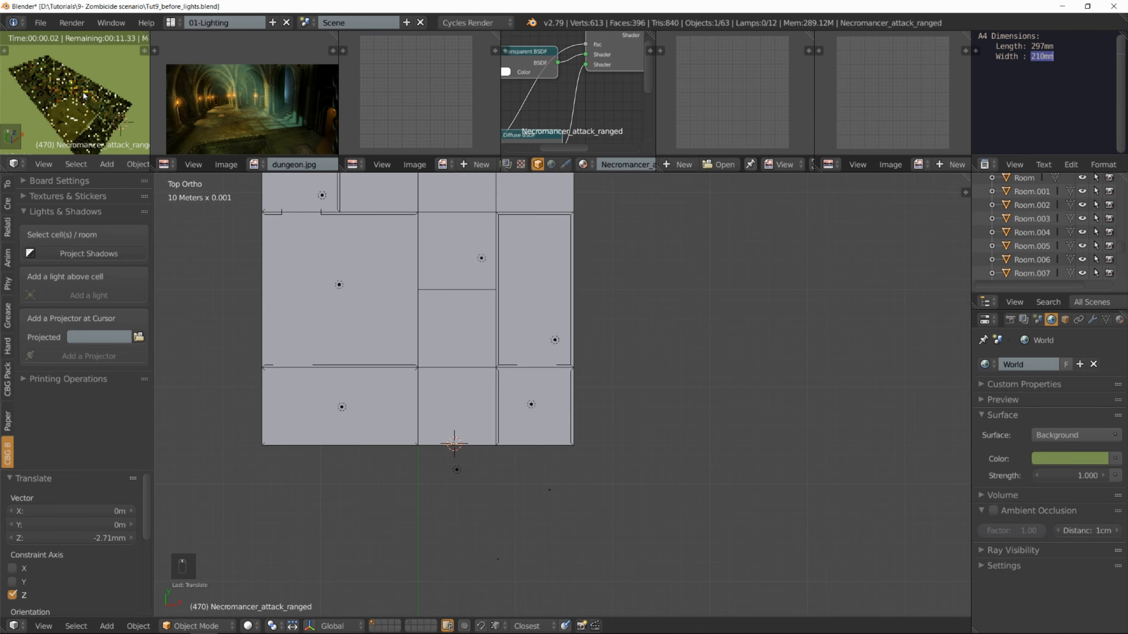
{"action": "scroll", "coordinate": [460, 450], "scroll_direction": "up", "scroll_amount": 4}
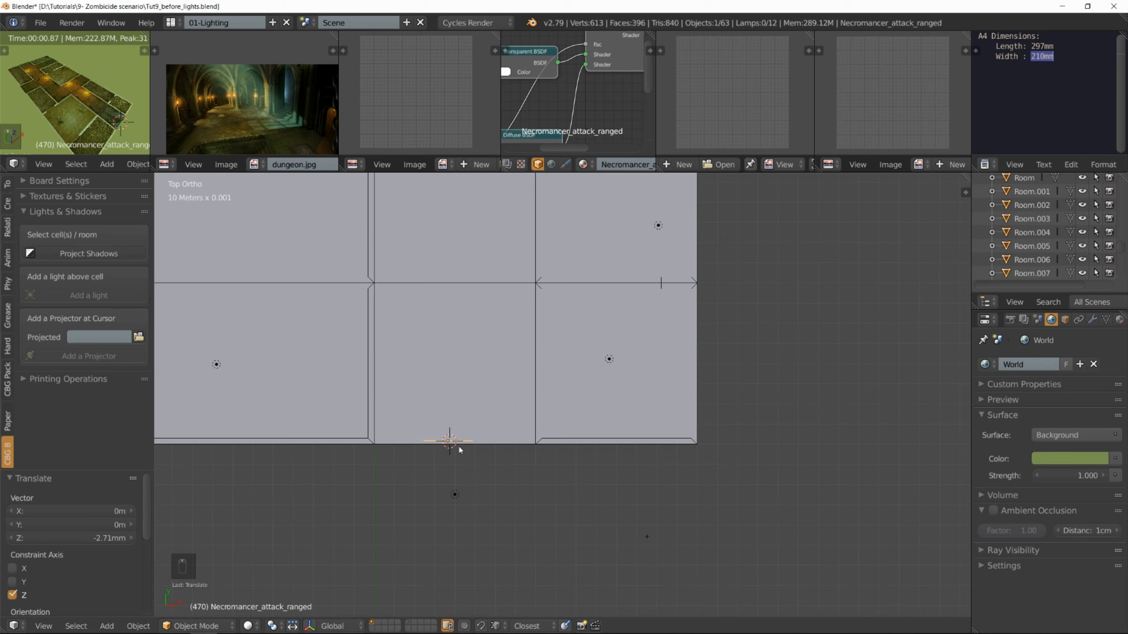
{"action": "key", "text": "g"}
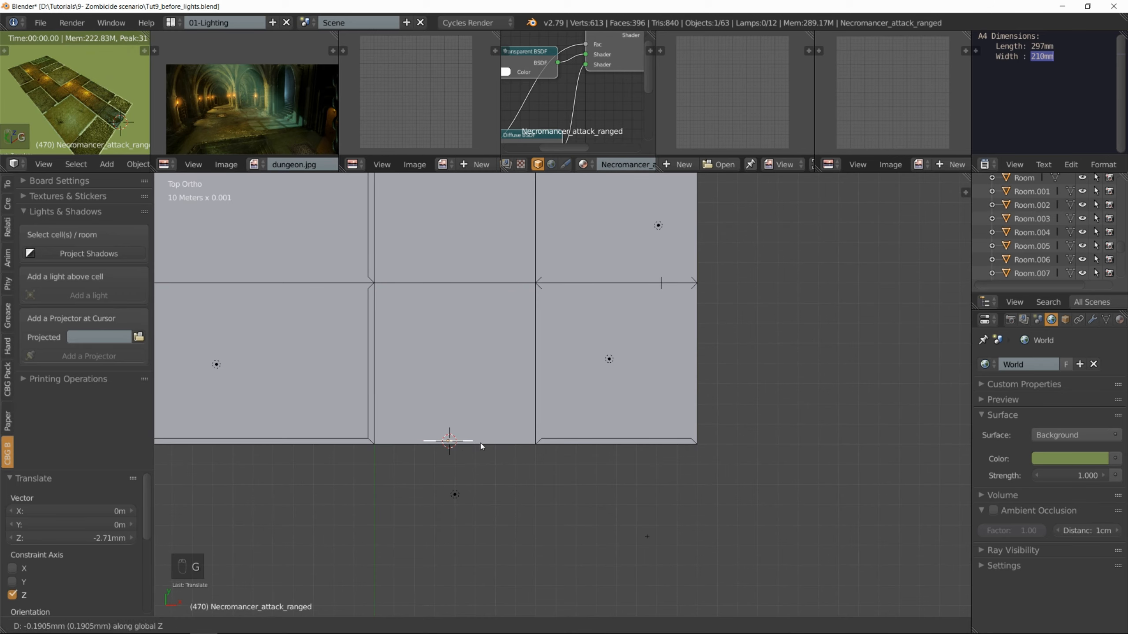
{"action": "key", "text": "g"}
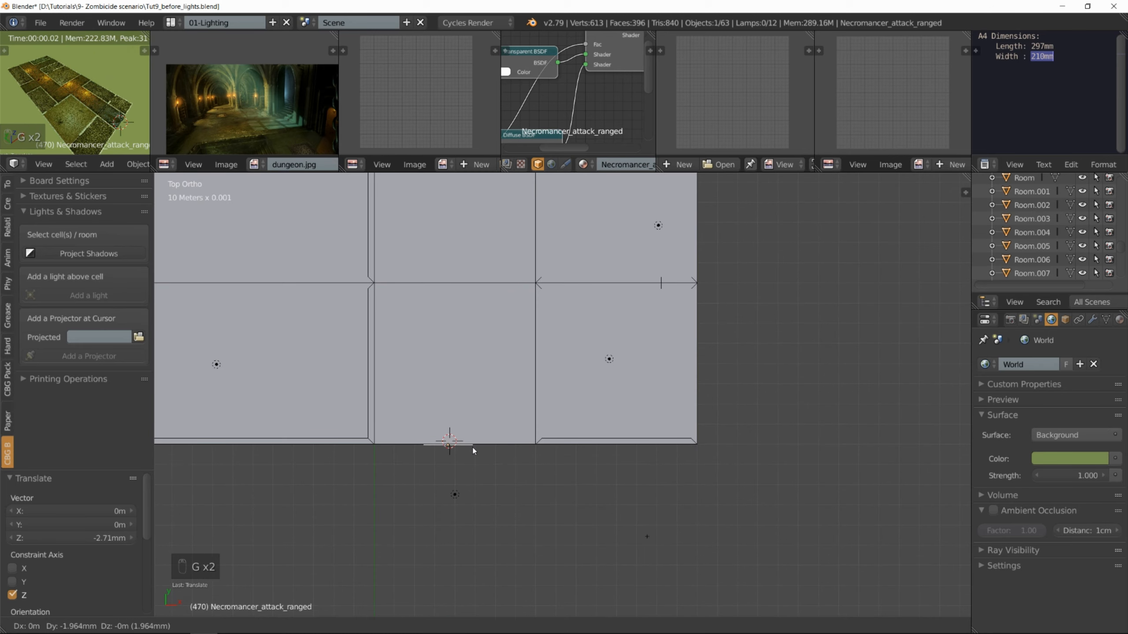
{"action": "left_click", "coordinate": [472, 447]}
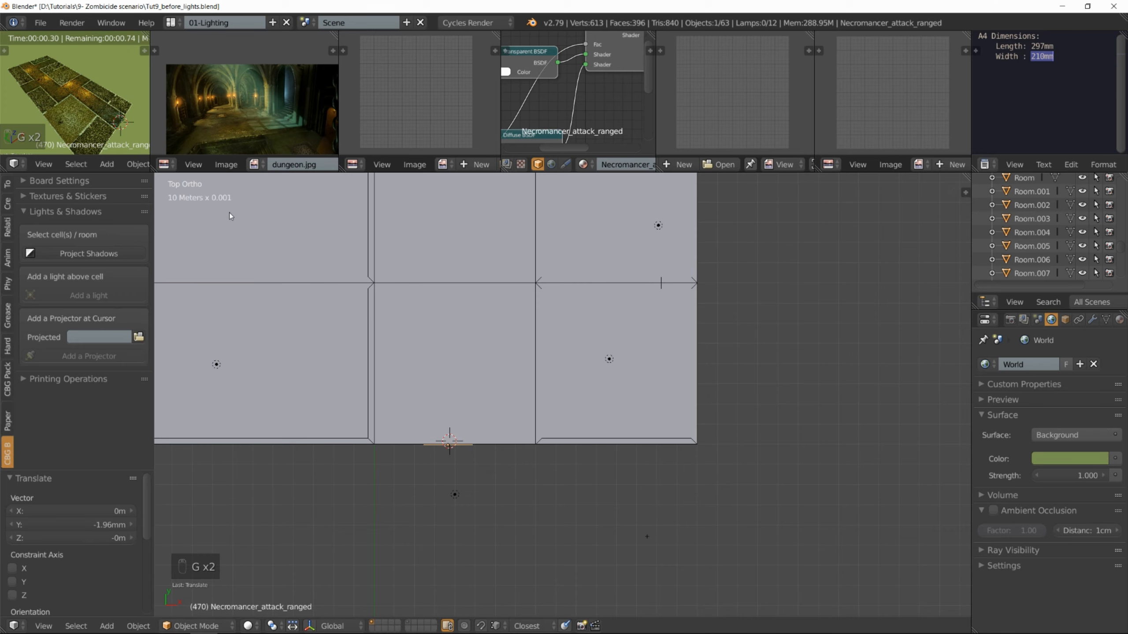
- Examine the necromancer's shadow on the corridor cell and the lighting of the whole board in the rendered preview
{"action": "scroll", "coordinate": [126, 122], "scroll_direction": "up", "scroll_amount": 6}
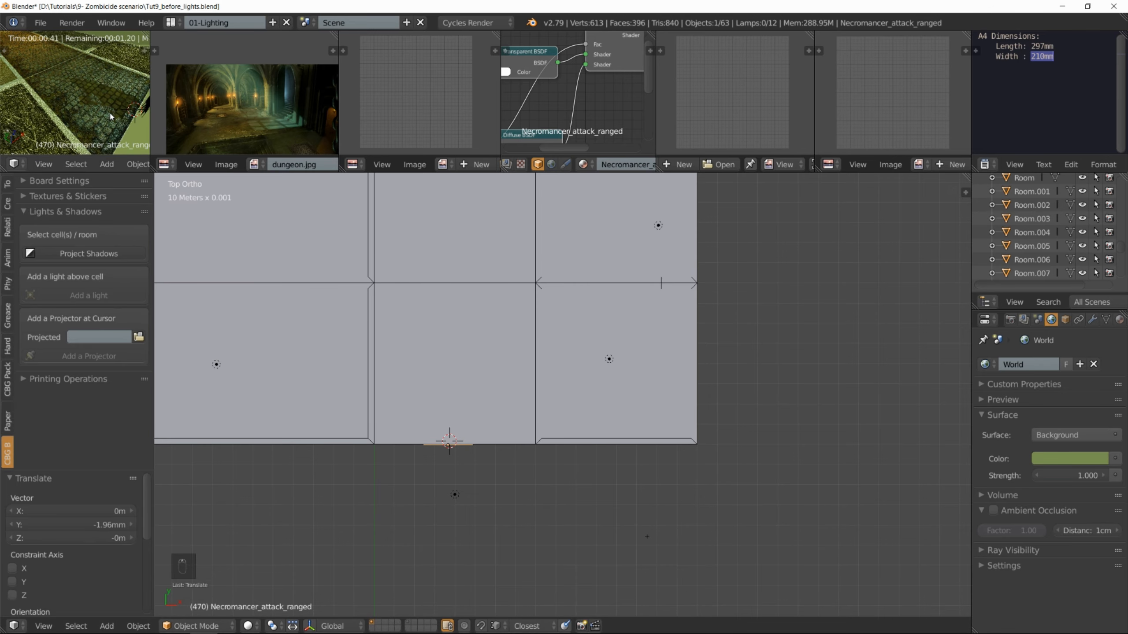
{"action": "scroll", "coordinate": [121, 109], "scroll_direction": "down", "scroll_amount": 6}
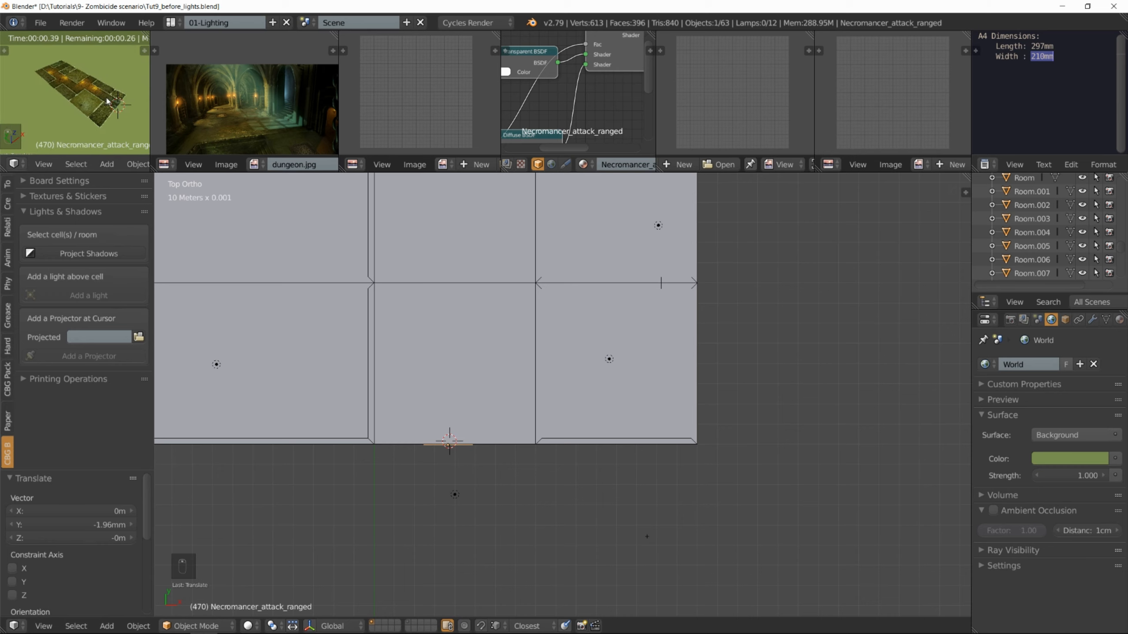
{"action": "scroll", "coordinate": [111, 111], "scroll_direction": "up", "scroll_amount": 6}
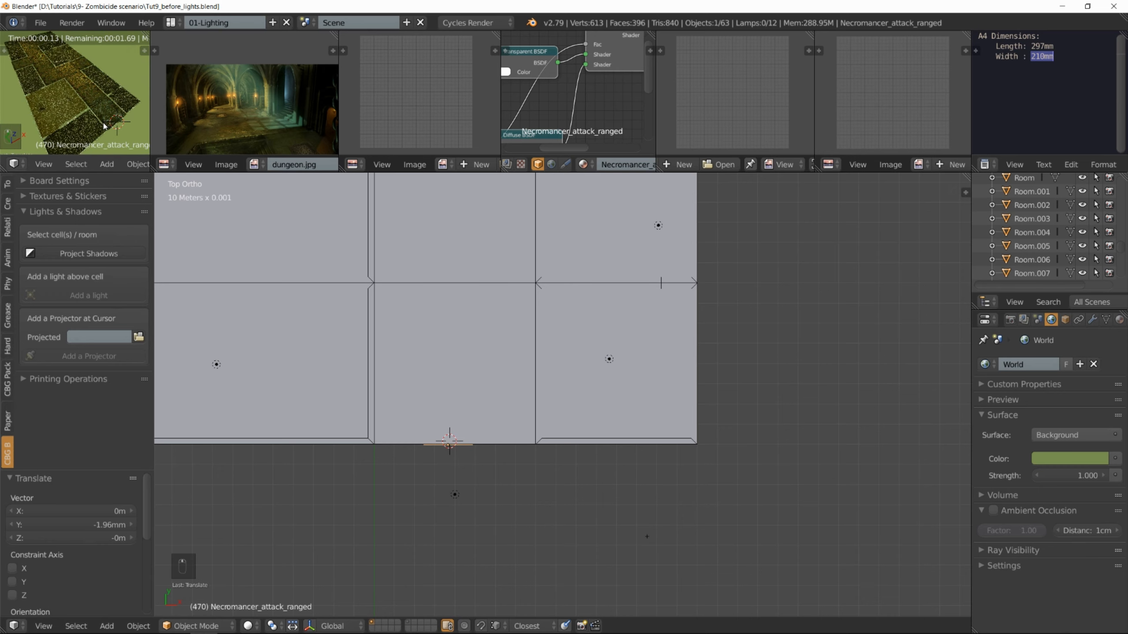
{"action": "scroll", "coordinate": [115, 120], "scroll_direction": "up", "scroll_amount": 3}
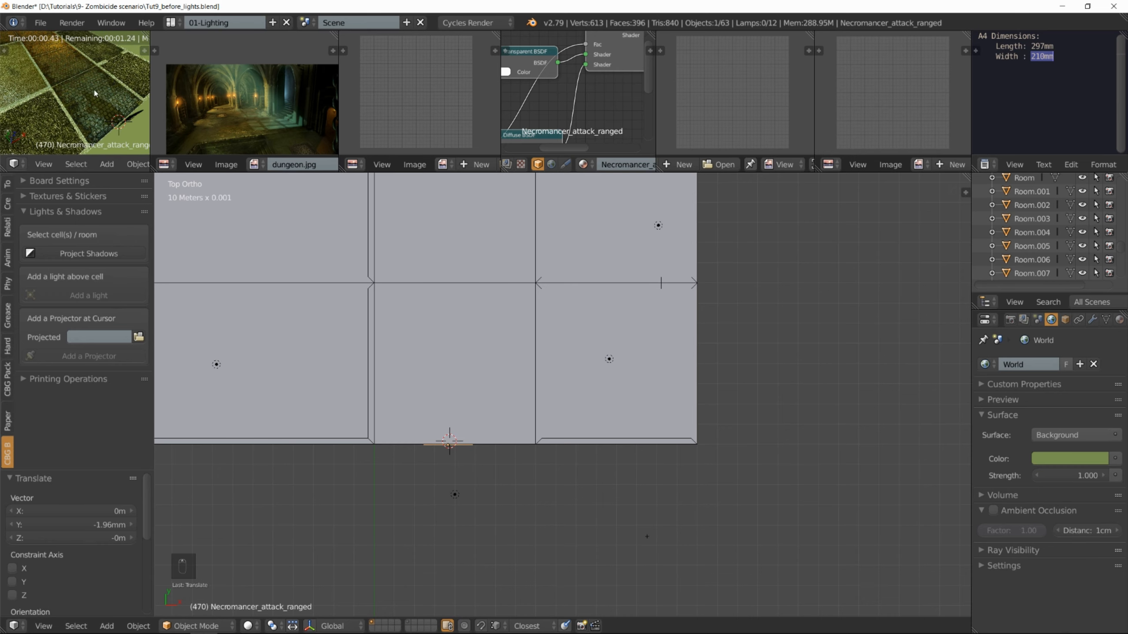
{"action": "scroll", "coordinate": [107, 119], "scroll_direction": "down", "scroll_amount": 7}
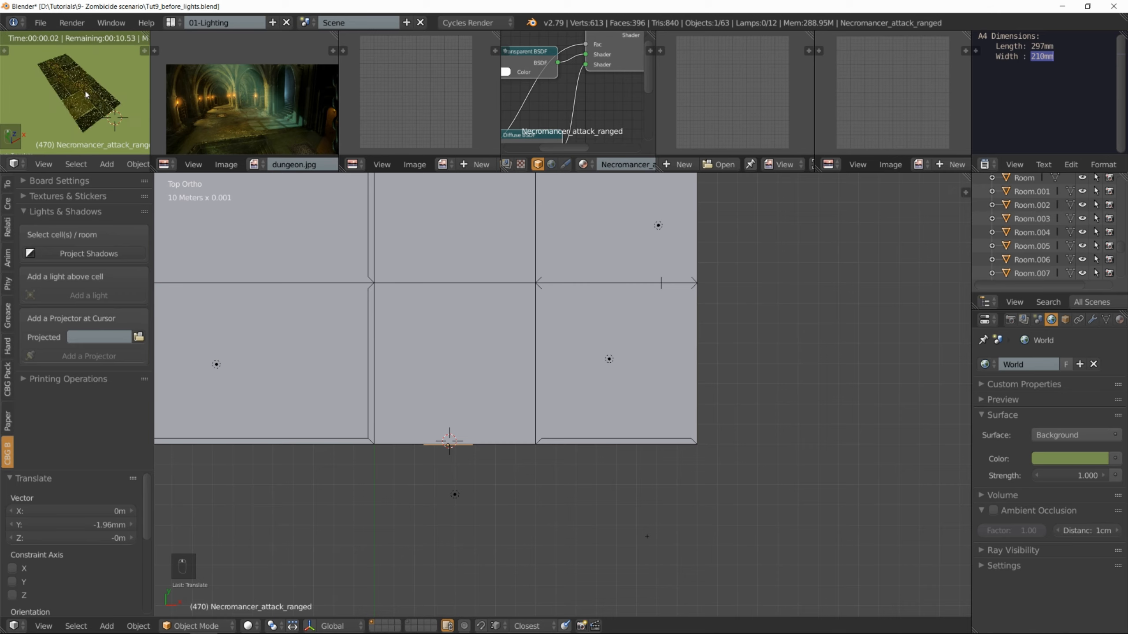
{"action": "middle_click_drag", "start_coordinate": [48, 73], "coordinate": [68, 94], "text": "shift"}
{"action": "scroll", "coordinate": [67, 94], "scroll_direction": "up", "scroll_amount": 2}
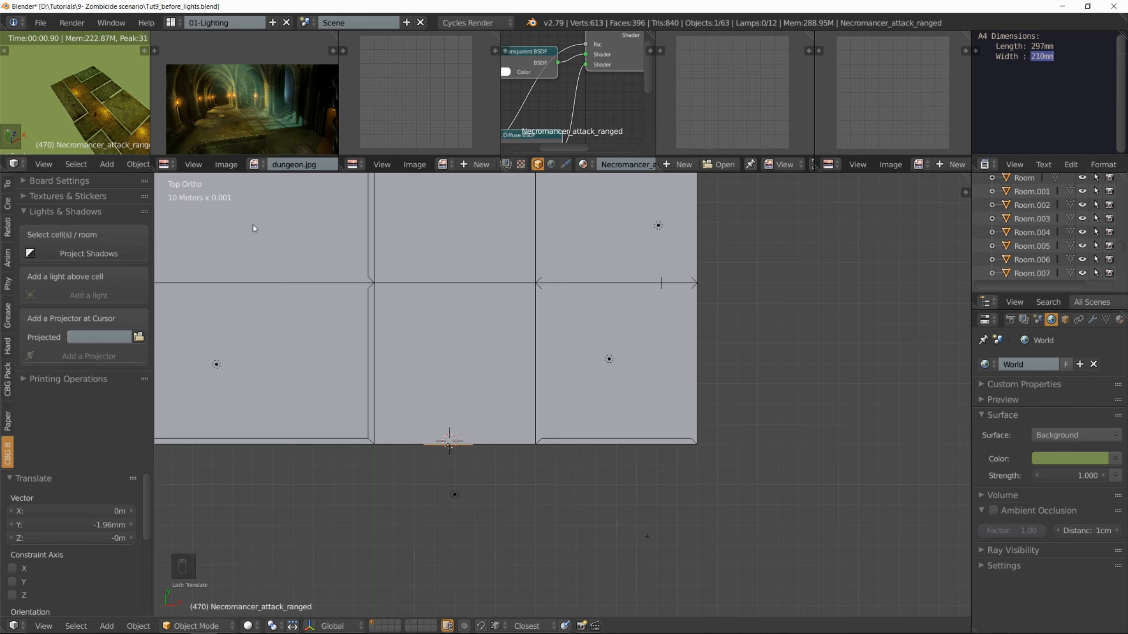
- Select the tall room cell Cell.a3 at the board's upper-left corner and place the 3D cursor in its lower part
{"action": "scroll", "coordinate": [305, 254], "scroll_direction": "down", "scroll_amount": 10}
{"action": "middle_click_drag", "start_coordinate": [313, 256], "coordinate": [390, 439], "text": "shift"}
{"action": "scroll", "coordinate": [389, 438], "scroll_direction": "up", "scroll_amount": 6}
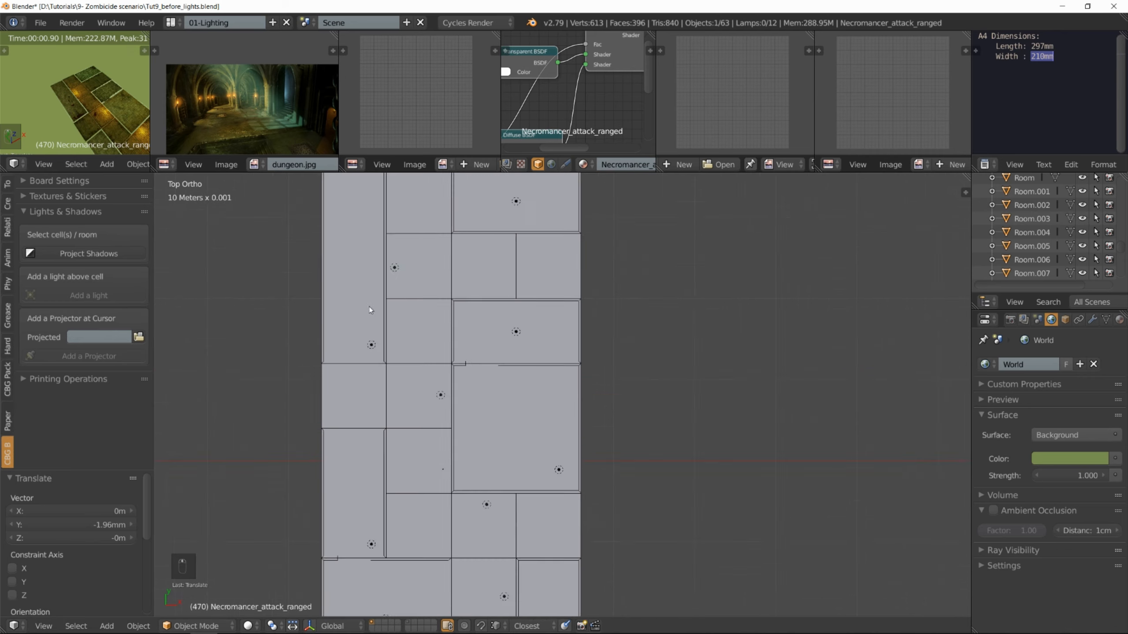
{"action": "right_click", "coordinate": [361, 283]}
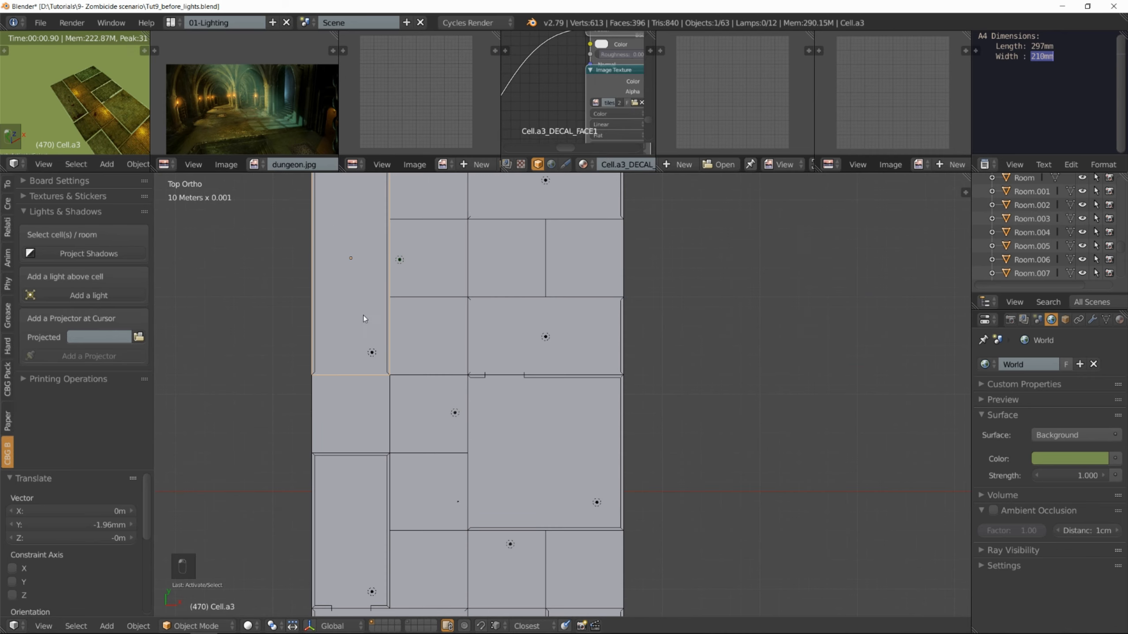
{"action": "middle_click_drag", "start_coordinate": [338, 297], "coordinate": [330, 389], "text": "shift"}
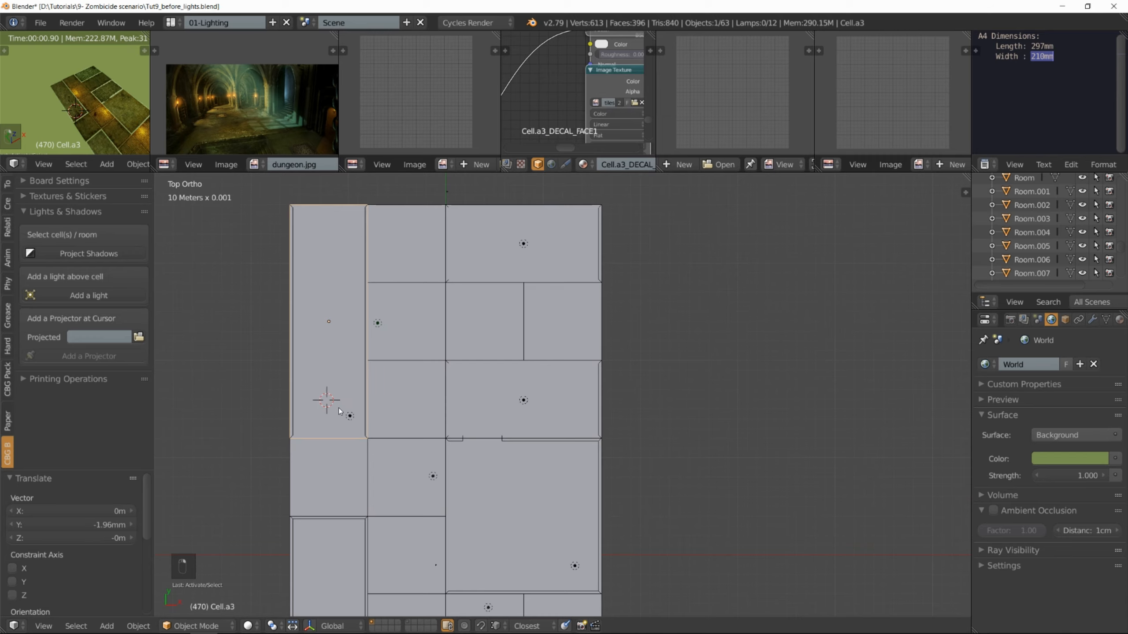
- Load window_stain2.png from the New Folder inside the references folder as the image for the projector
{"action": "left_click", "coordinate": [111, 336]}
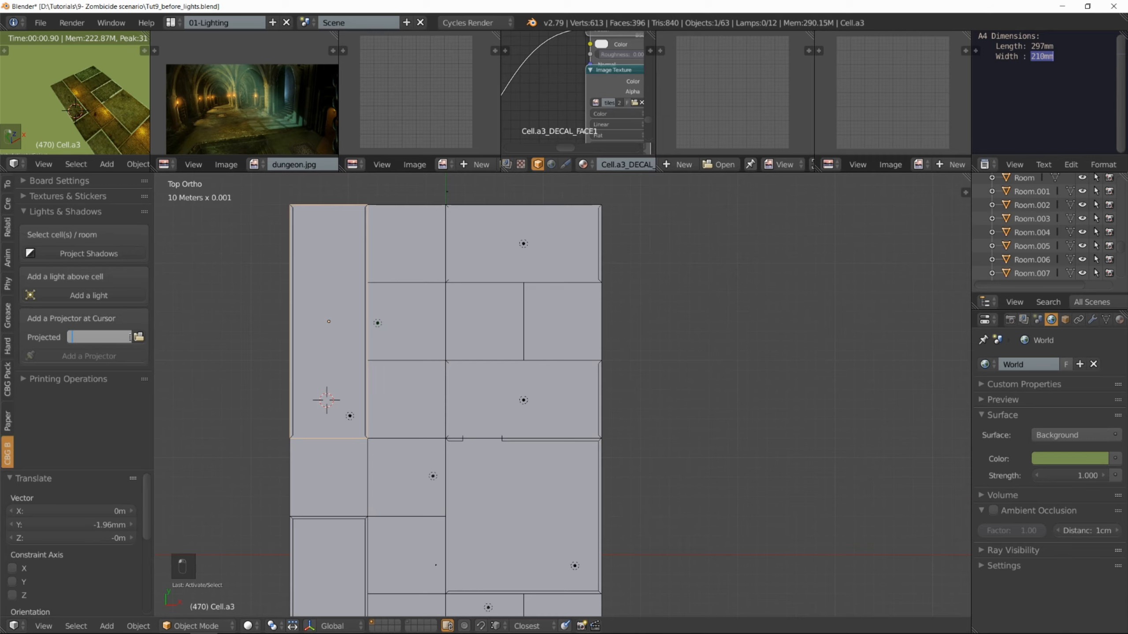
{"action": "left_click", "coordinate": [139, 337]}
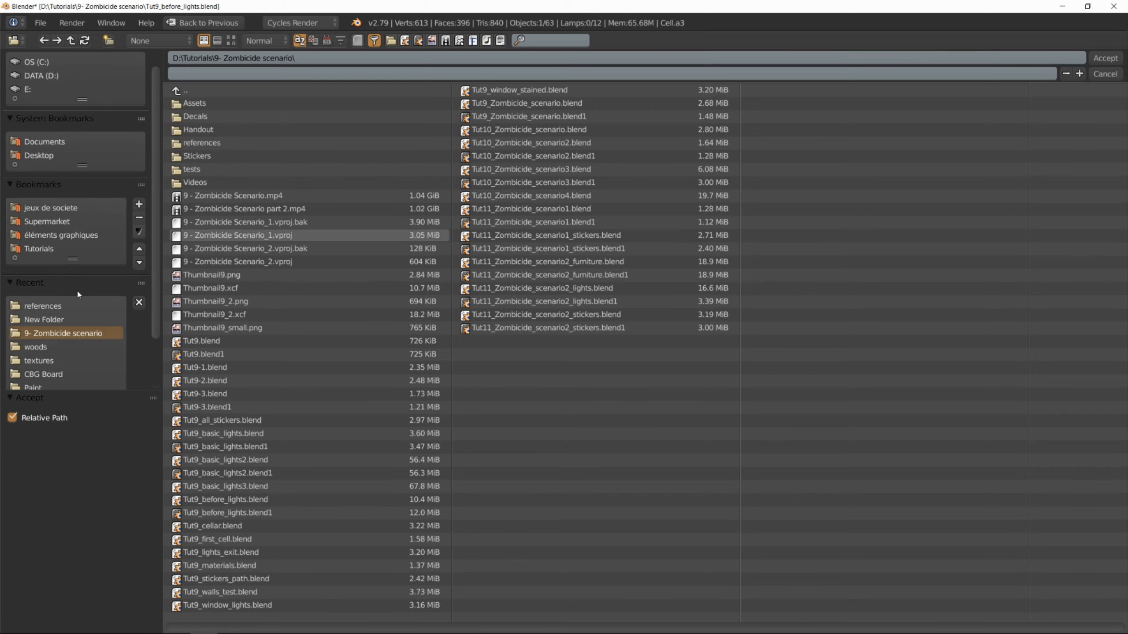
{"action": "left_click", "coordinate": [71, 306]}
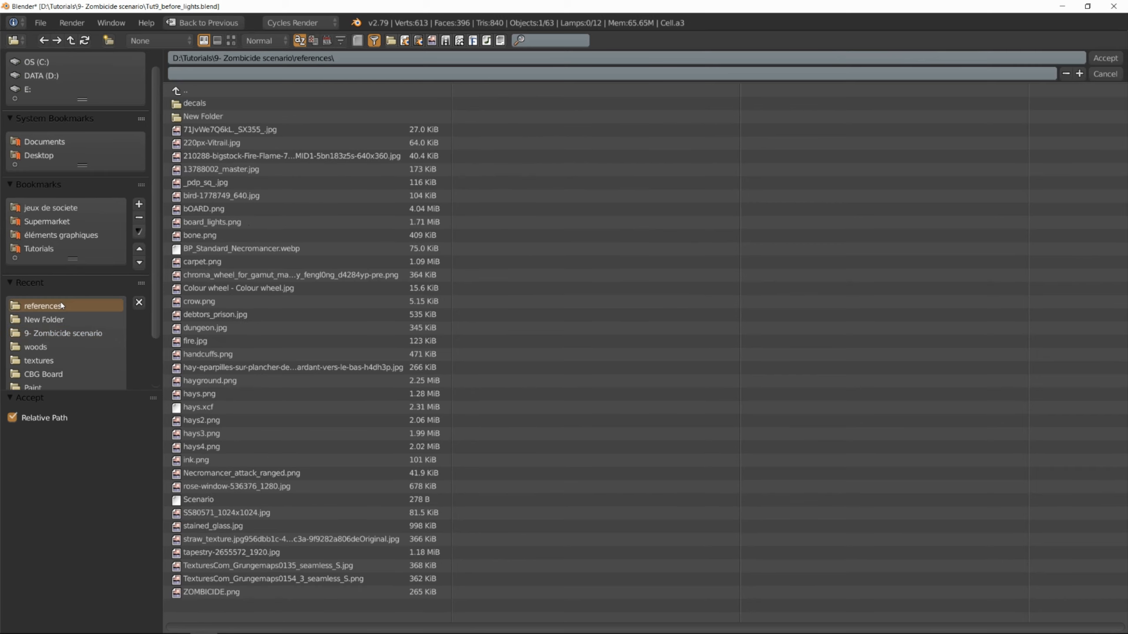
{"action": "left_click", "coordinate": [245, 116]}
{"action": "left_click", "coordinate": [231, 41]}
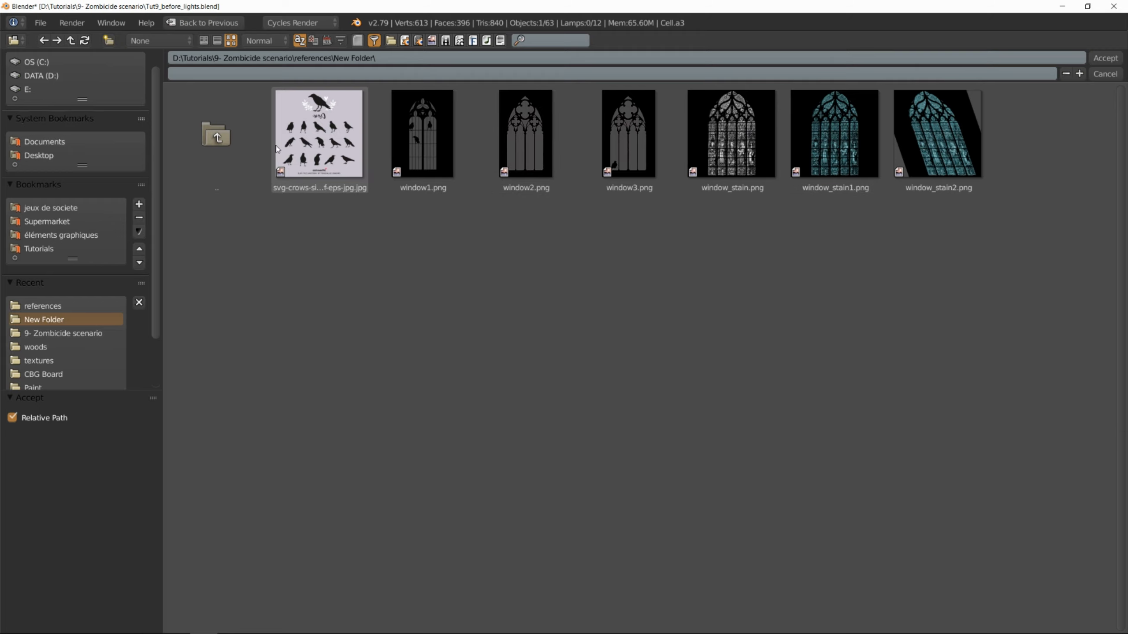
{"action": "left_click", "coordinate": [929, 138]}
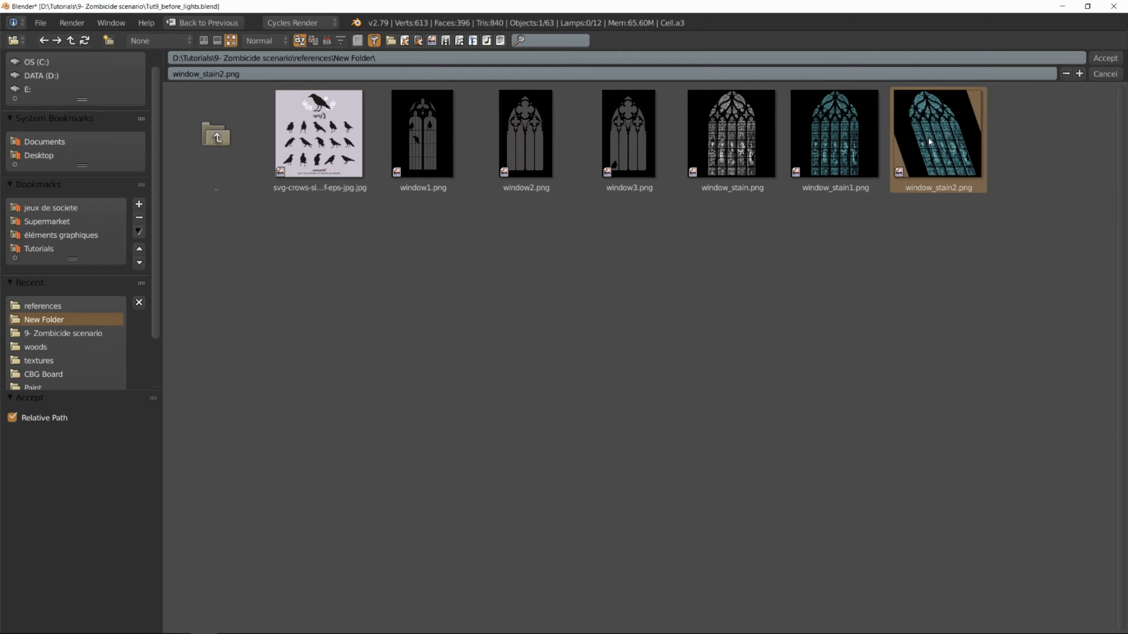
{"action": "left_click", "coordinate": [1105, 58]}
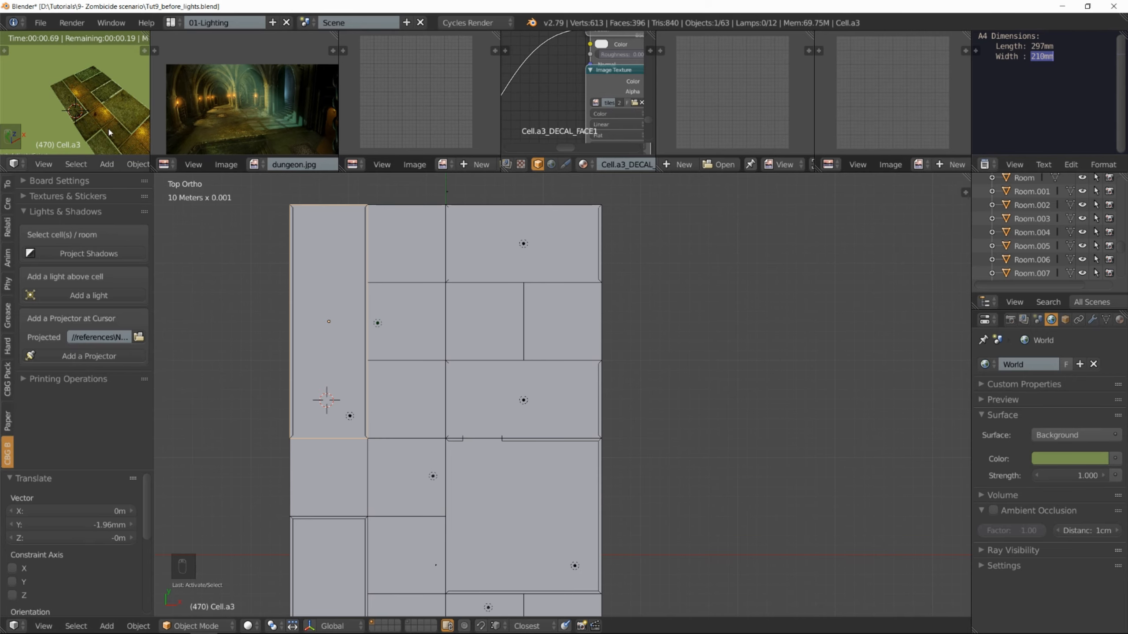
- Add a stained-glass window projector at the 3D cursor in Cell.a3 and check it in the rendered preview
{"action": "left_click", "coordinate": [105, 357]}
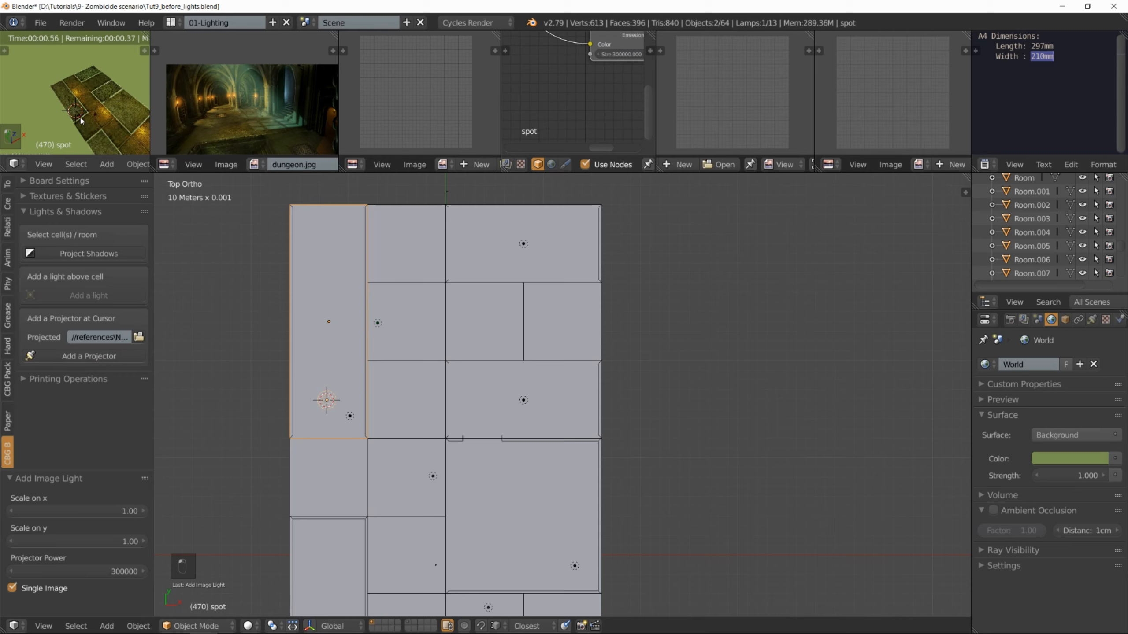
{"action": "scroll", "coordinate": [77, 116], "scroll_direction": "up", "scroll_amount": 4}
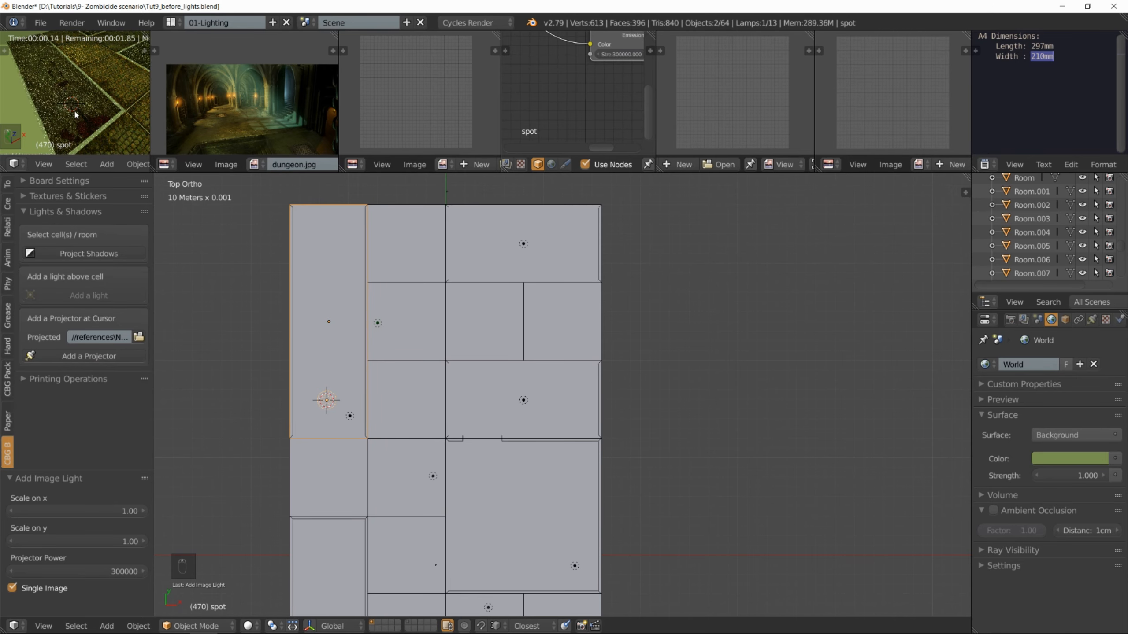
{"action": "scroll", "coordinate": [75, 115], "scroll_direction": "up", "scroll_amount": 1}
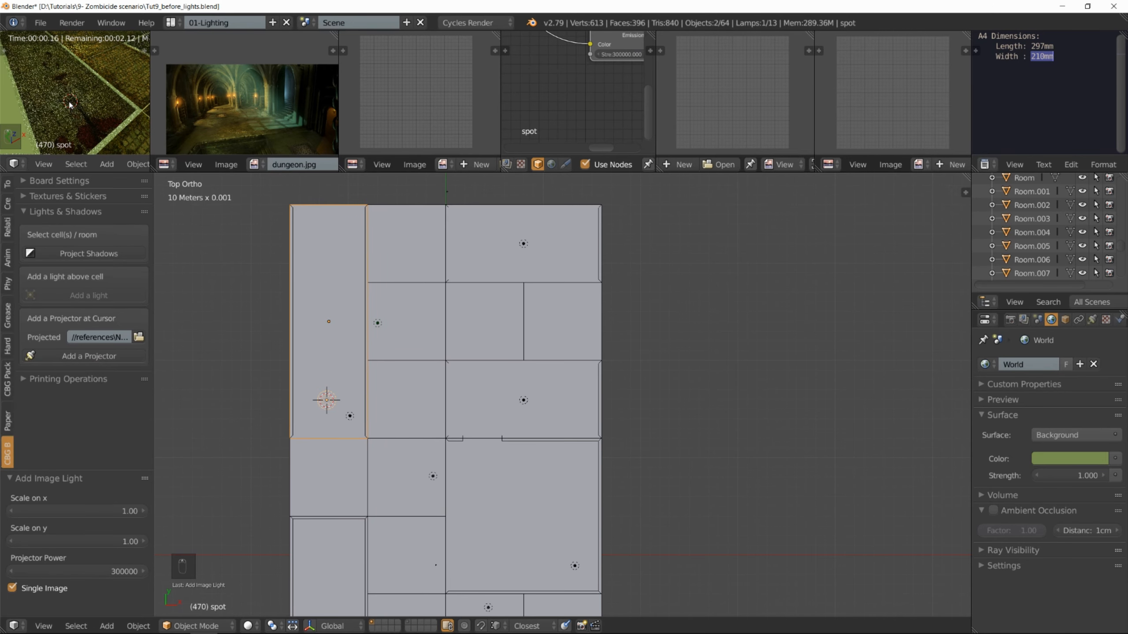
- Set the stained-glass projector's power to 600000 and its scale on X and Y to 2
{"action": "left_click", "coordinate": [115, 571]}
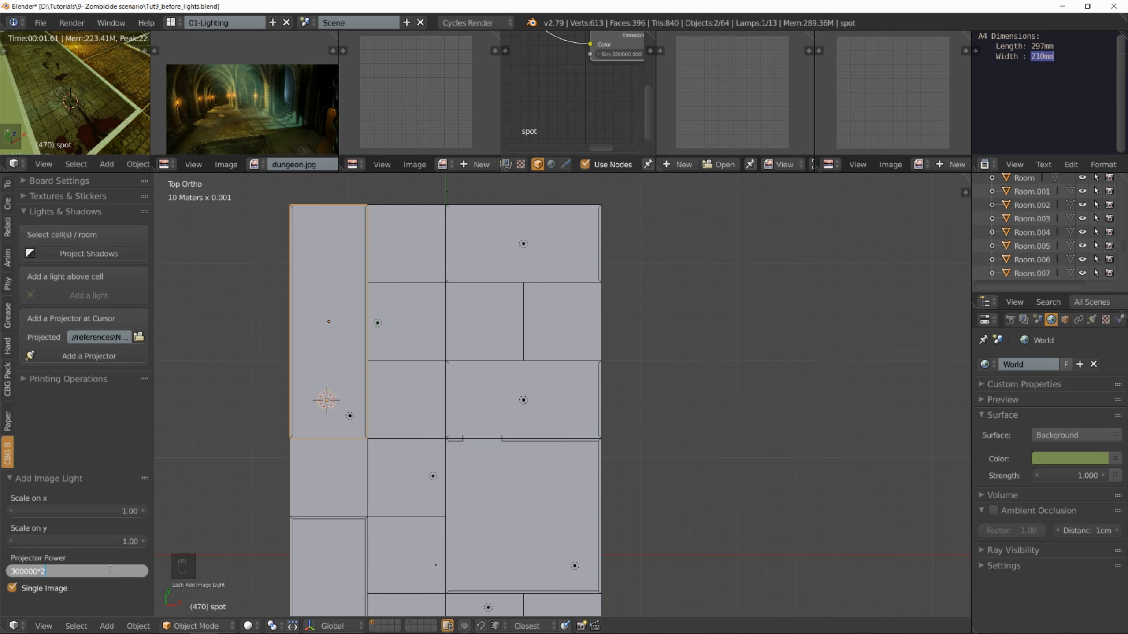
{"action": "type", "text": "*2"}
{"action": "key", "text": "Return"}
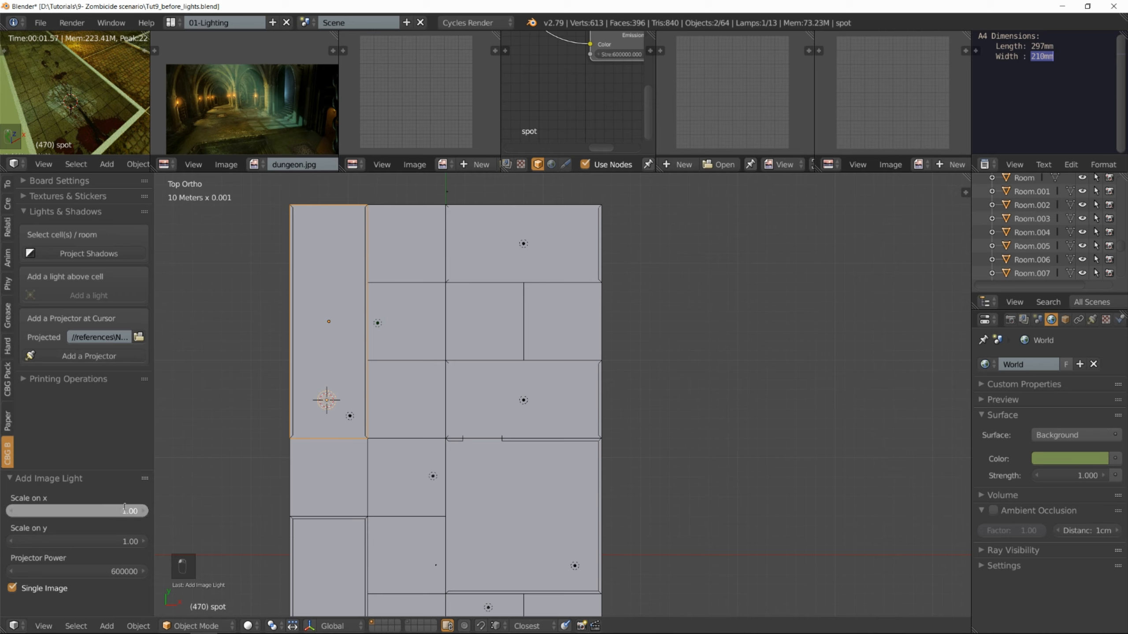
{"action": "key", "text": "Return"}
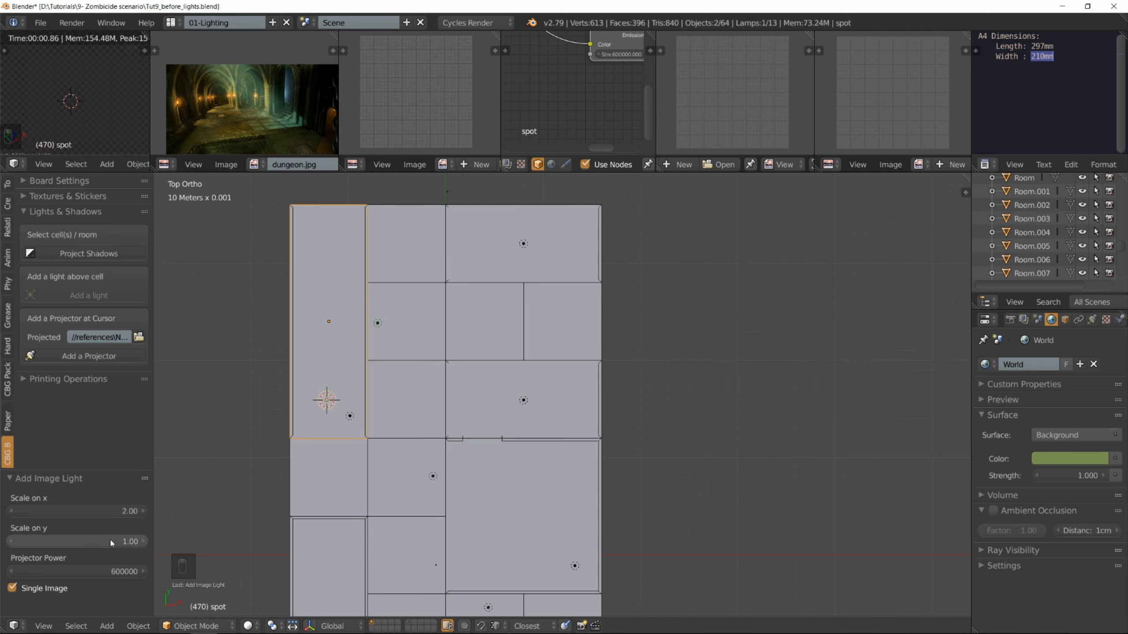
{"action": "left_click", "coordinate": [110, 541]}
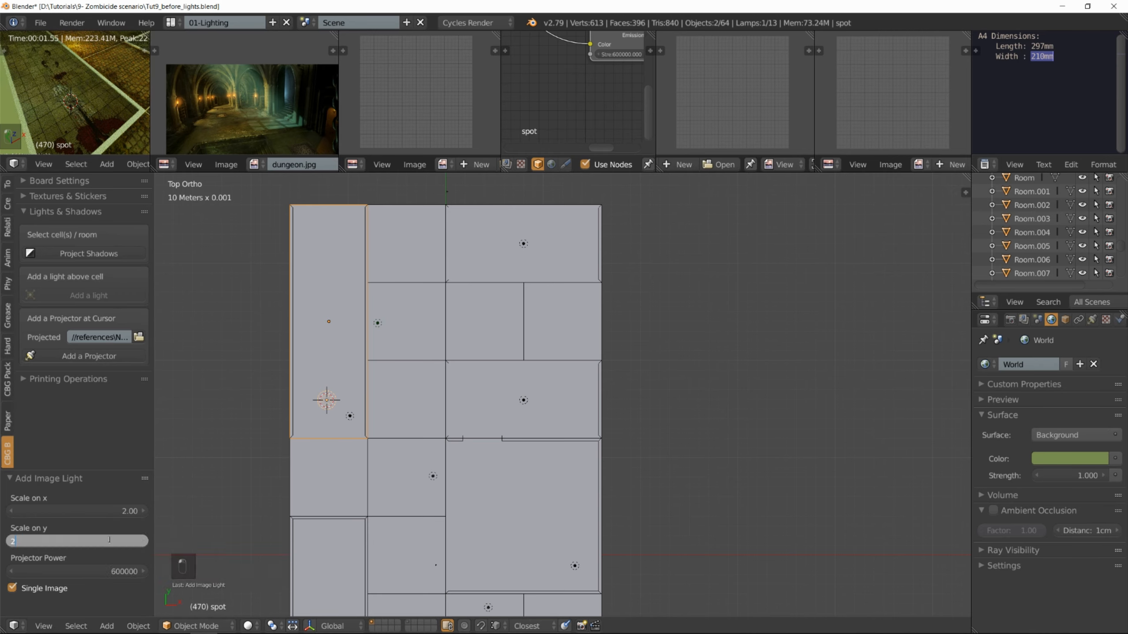
{"action": "type", "text": "2"}
{"action": "key", "text": "Return"}
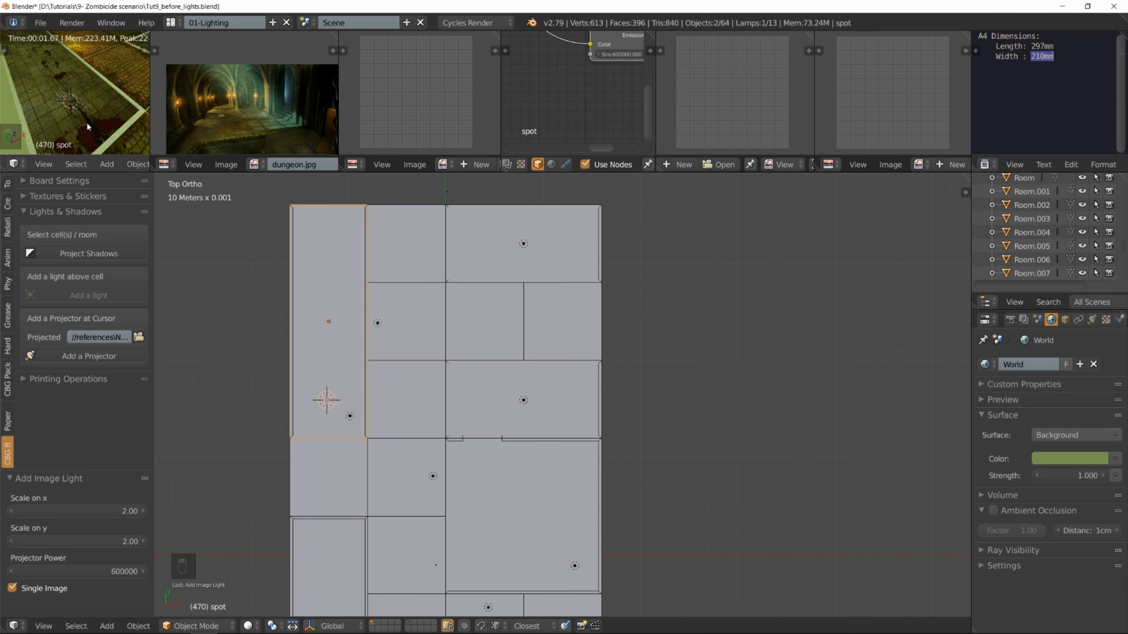
- Select the projector spot lamp in Cell.a3 and rotate it 90° about the global Z axis
{"action": "left_click", "coordinate": [328, 402]}
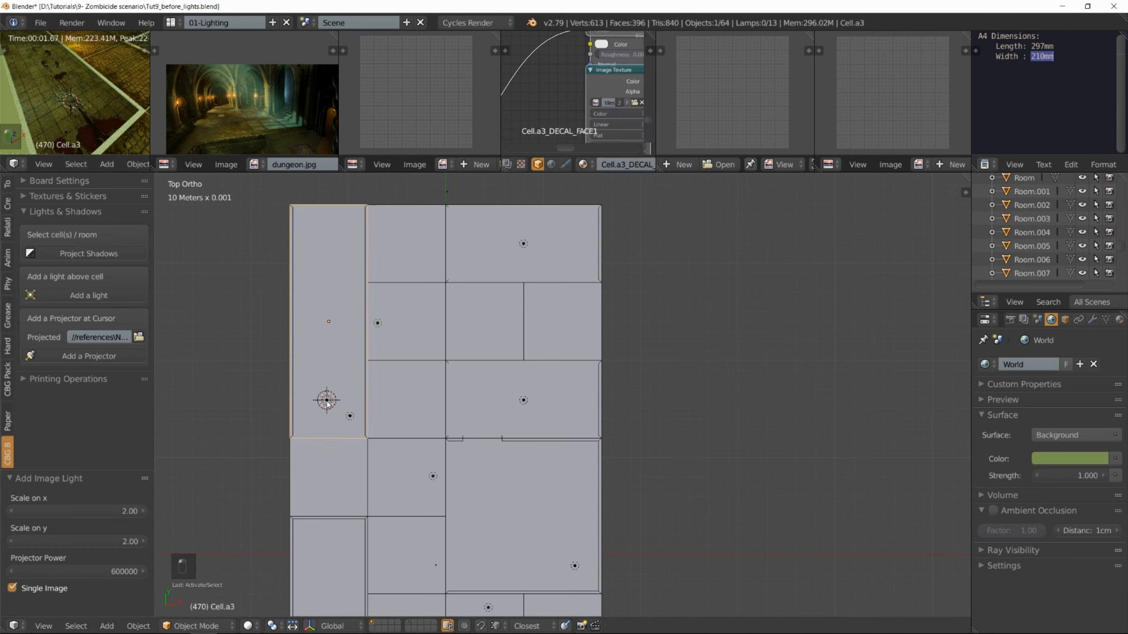
{"action": "key", "text": "r"}
{"action": "key", "text": "z"}
{"action": "key", "text": "9"}
{"action": "key", "text": "0"}
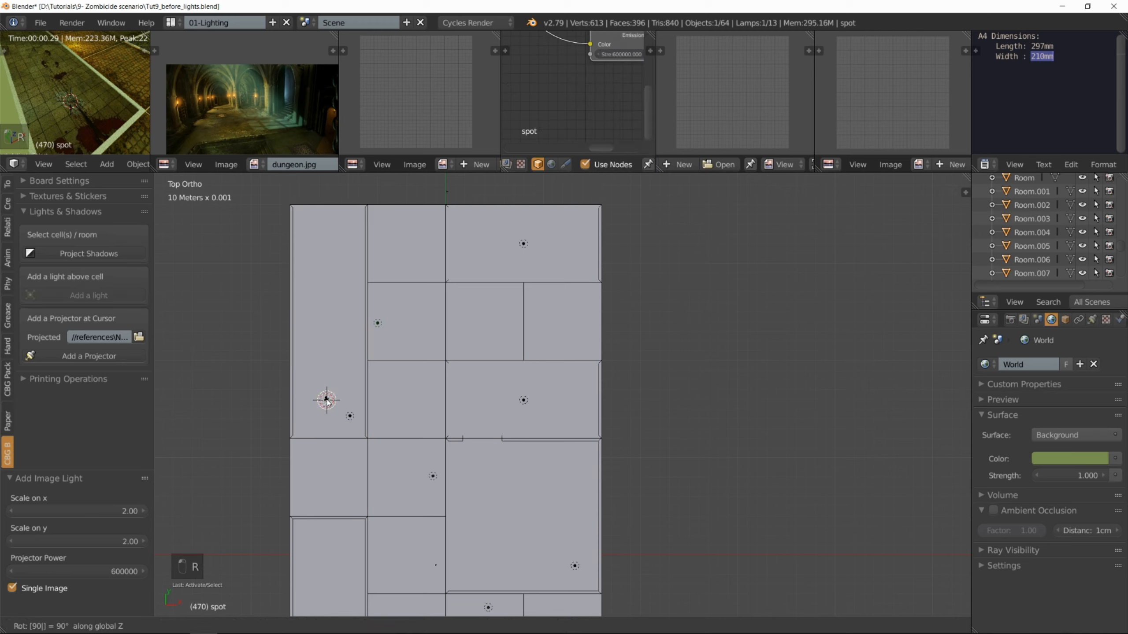
{"action": "key", "text": "Return"}
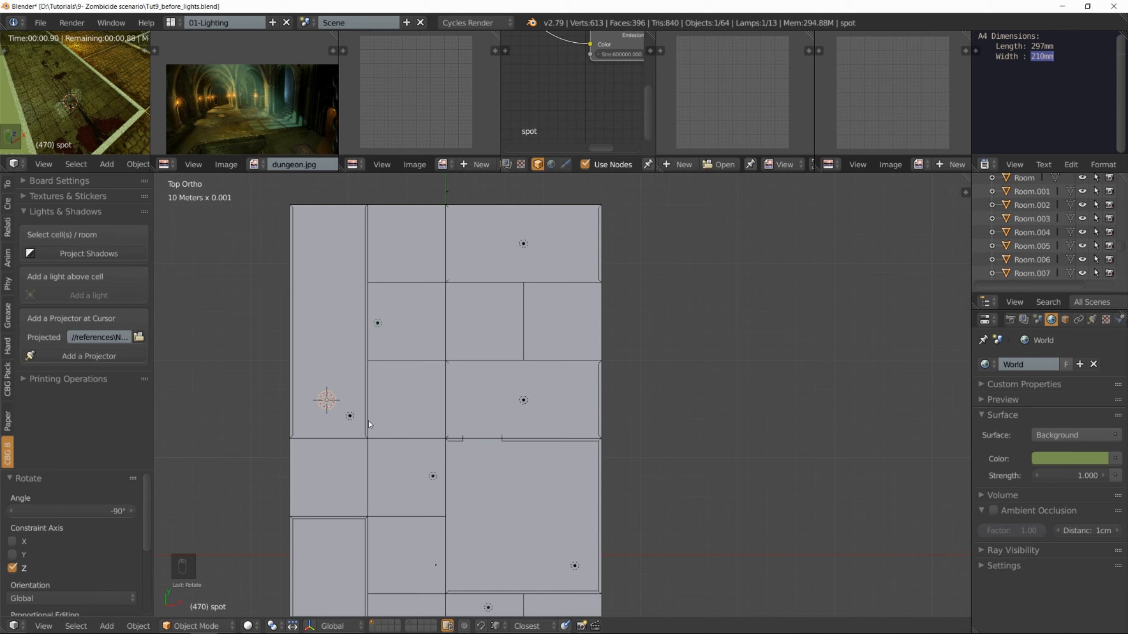
- In the front view, raise the projector about 2.94 cm along the Z axis
{"action": "key", "text": "KP_1"}
{"action": "key", "text": "g"}
{"action": "key", "text": "z"}
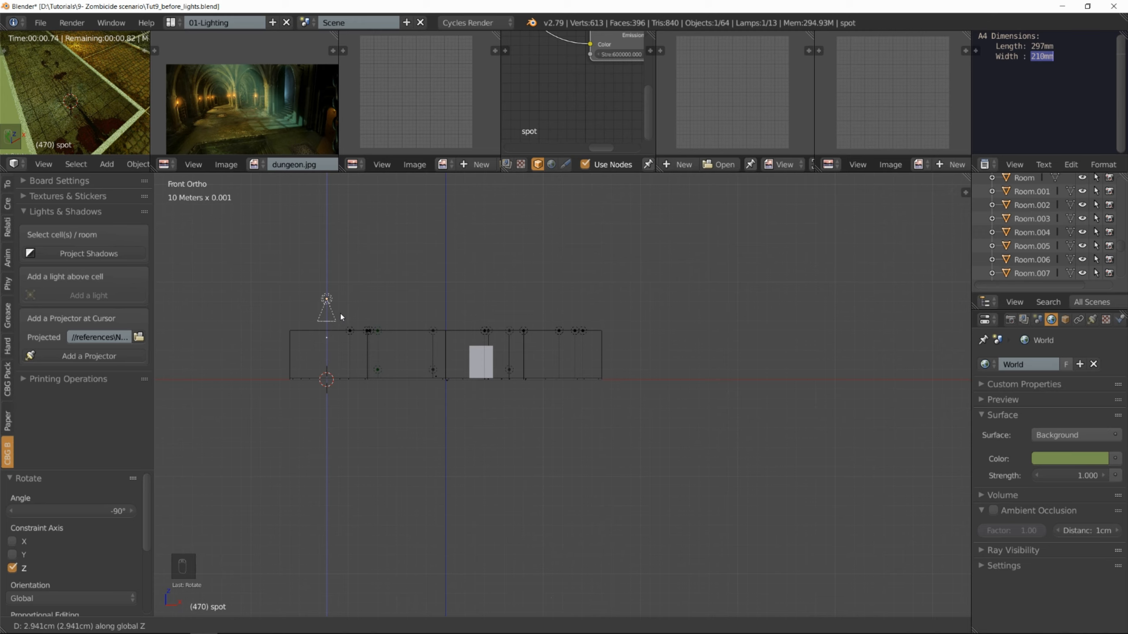
{"action": "left_click", "coordinate": [340, 313]}
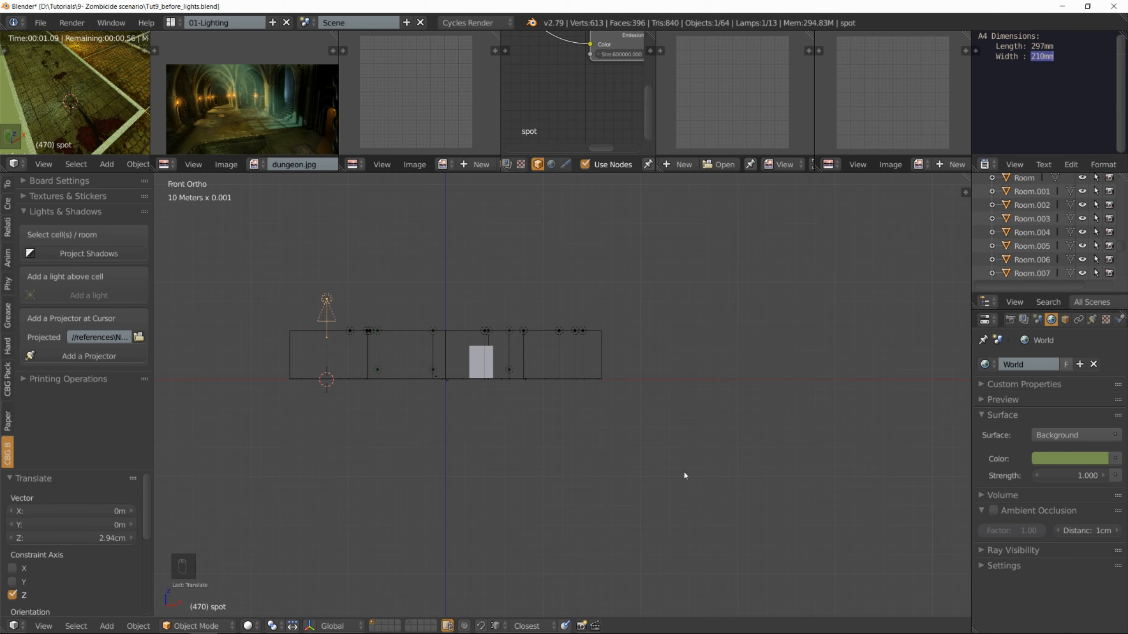
- Set the projector lamp's emission strength to 1200000 and check the projection on Cell.a3 in the rendered preview
{"action": "left_click", "coordinate": [1092, 319]}
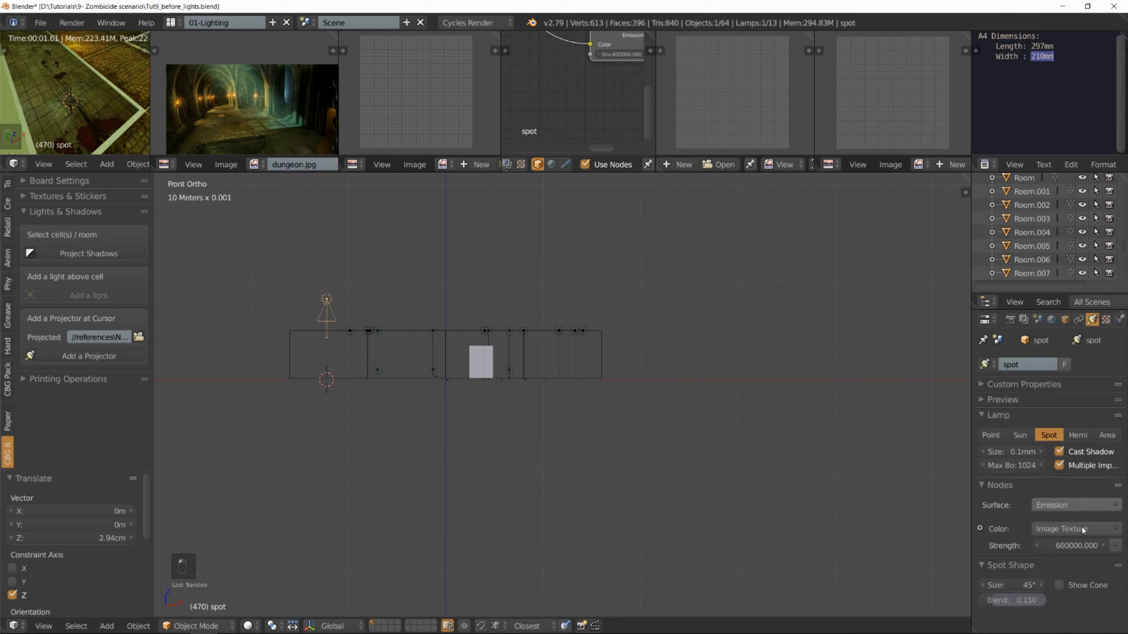
{"action": "left_click", "coordinate": [1078, 545]}
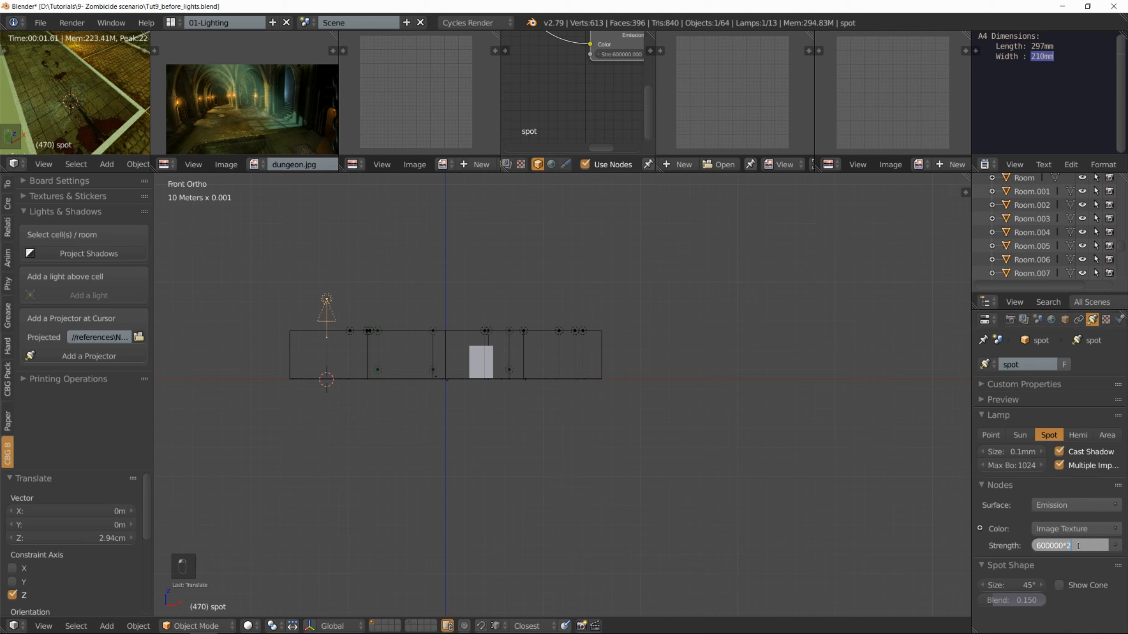
{"action": "key", "text": "Return"}
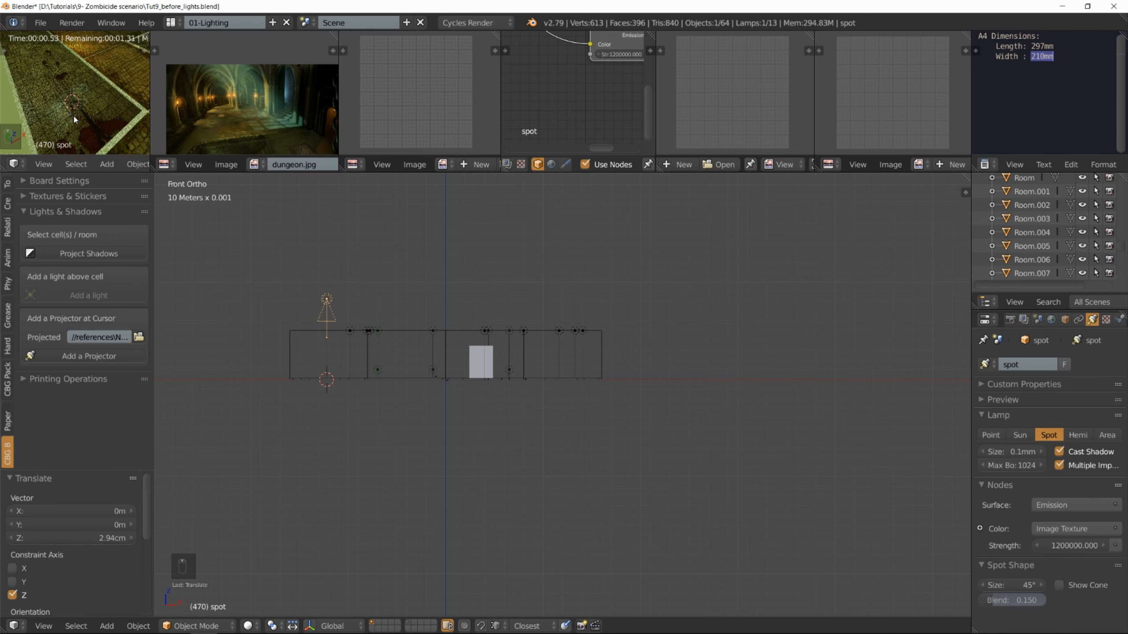
{"action": "key", "text": "KP_Decimal"}
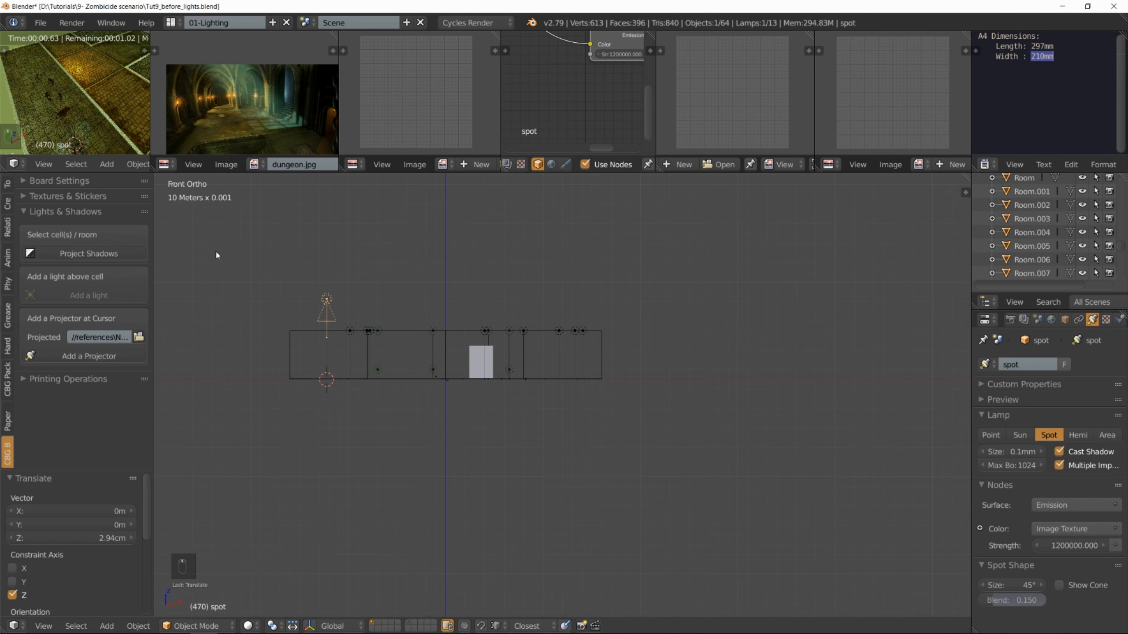
{"action": "right_click", "coordinate": [296, 354]}
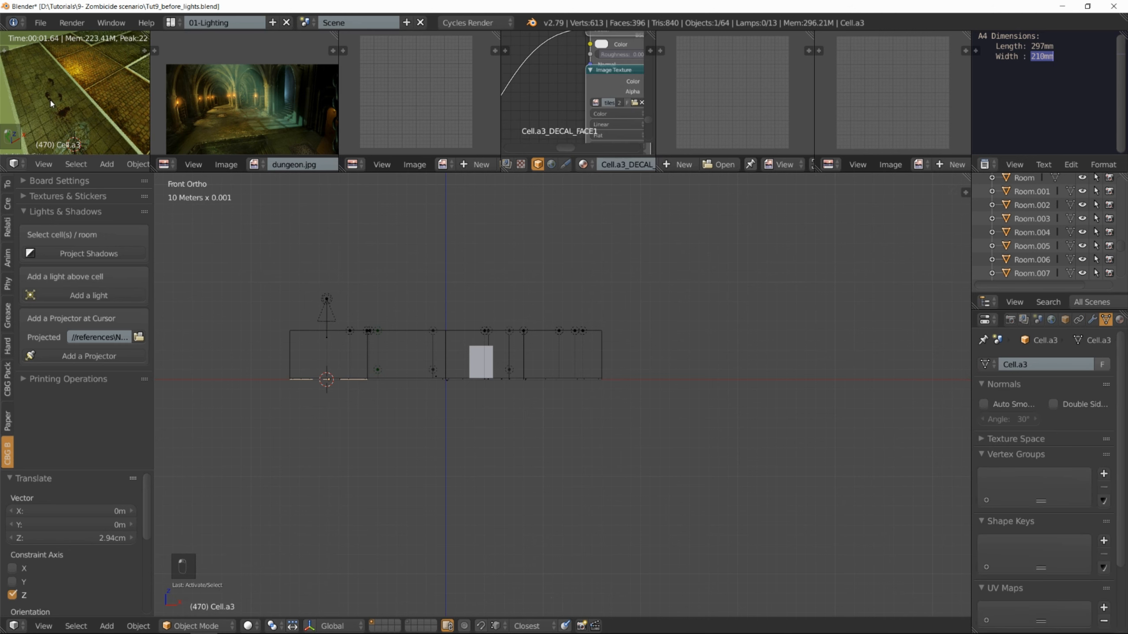
{"action": "key", "text": "KP_Decimal"}
{"action": "scroll", "coordinate": [91, 117], "scroll_direction": "up", "scroll_amount": 2}
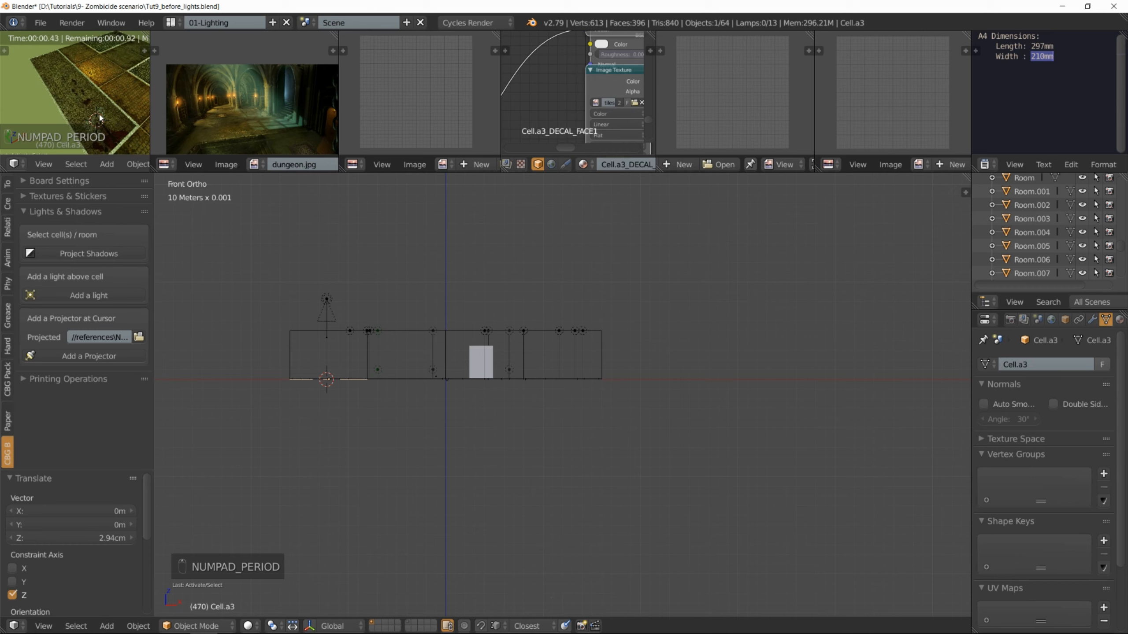
{"action": "middle_click_drag", "start_coordinate": [100, 117], "coordinate": [87, 91], "text": "shift"}
{"action": "scroll", "coordinate": [83, 90], "scroll_direction": "up", "scroll_amount": 2}
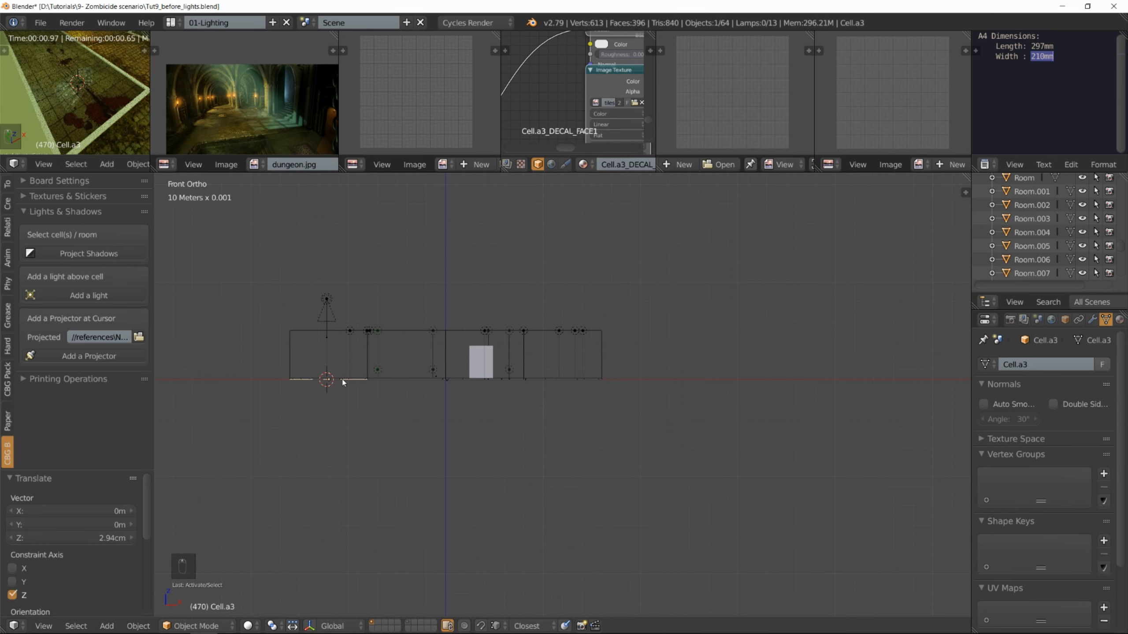
- Select the projector lamp again and set the Y scale in its Mapping node to 1.2
{"action": "right_click", "coordinate": [327, 312]}
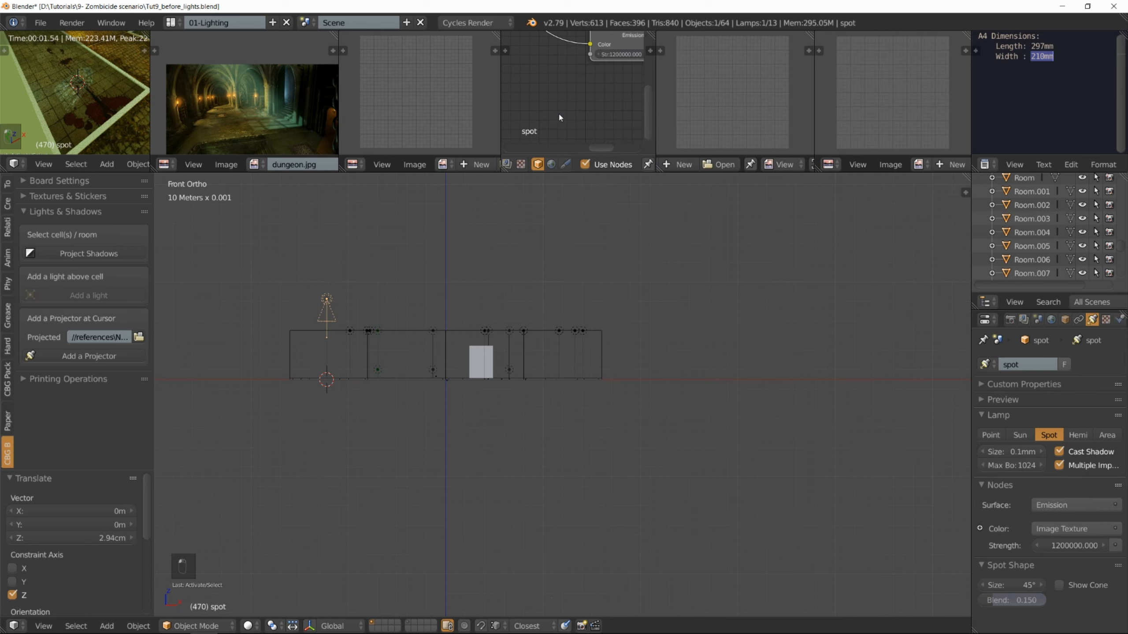
{"action": "scroll", "coordinate": [548, 80], "scroll_direction": "up", "scroll_amount": 8}
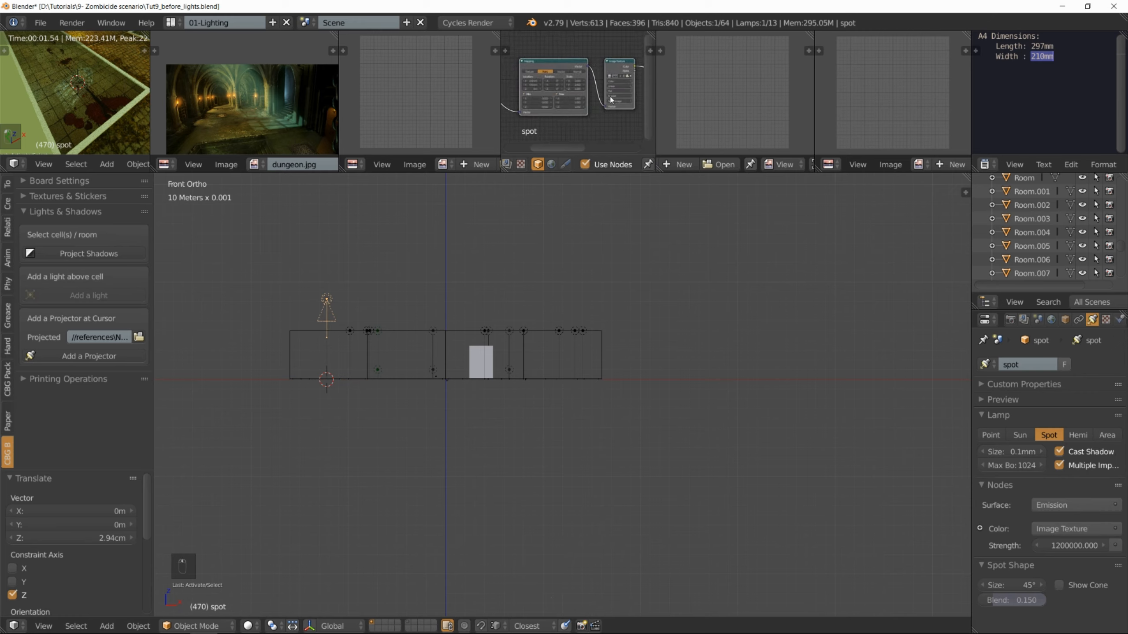
{"action": "scroll", "coordinate": [572, 94], "scroll_direction": "up", "scroll_amount": 3}
{"action": "left_click", "coordinate": [590, 69]}
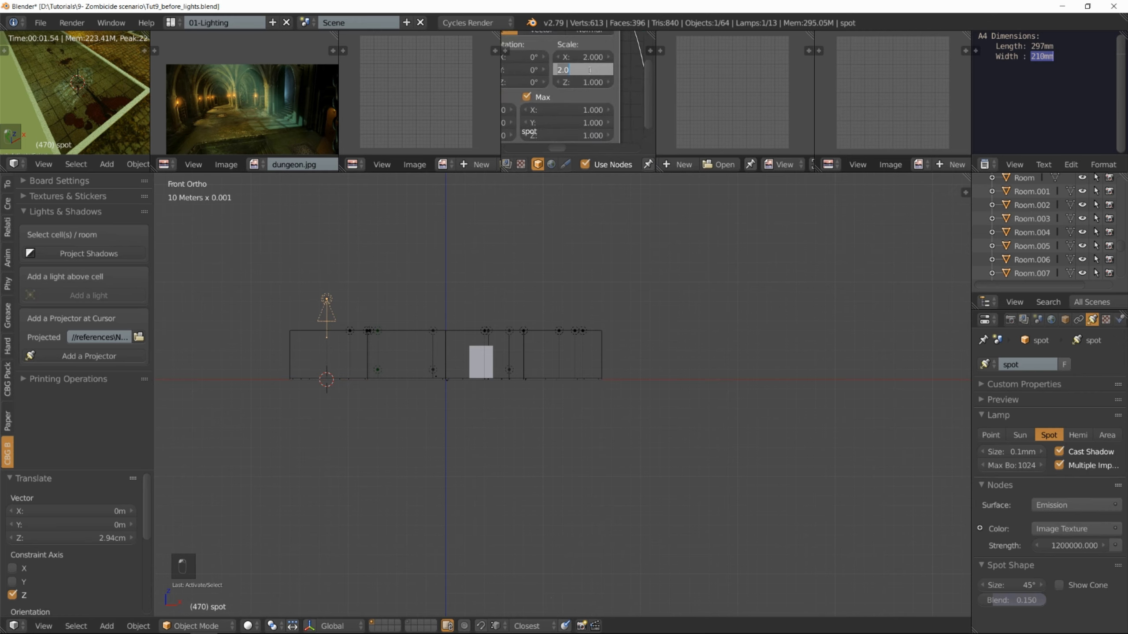
{"action": "type", "text": "1.2"}
{"action": "key", "text": "Return"}
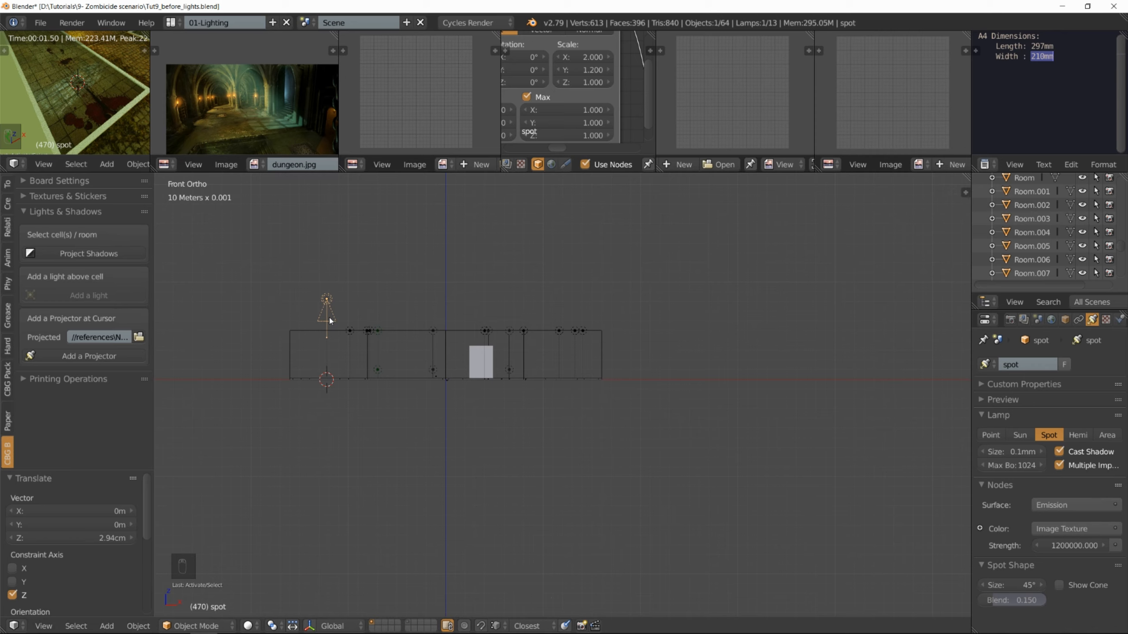
- In the top view, move the projector about 8.6 mm along X and -0.9 mm along Y
{"action": "key", "text": "KP_7"}
{"action": "key", "text": "g"}
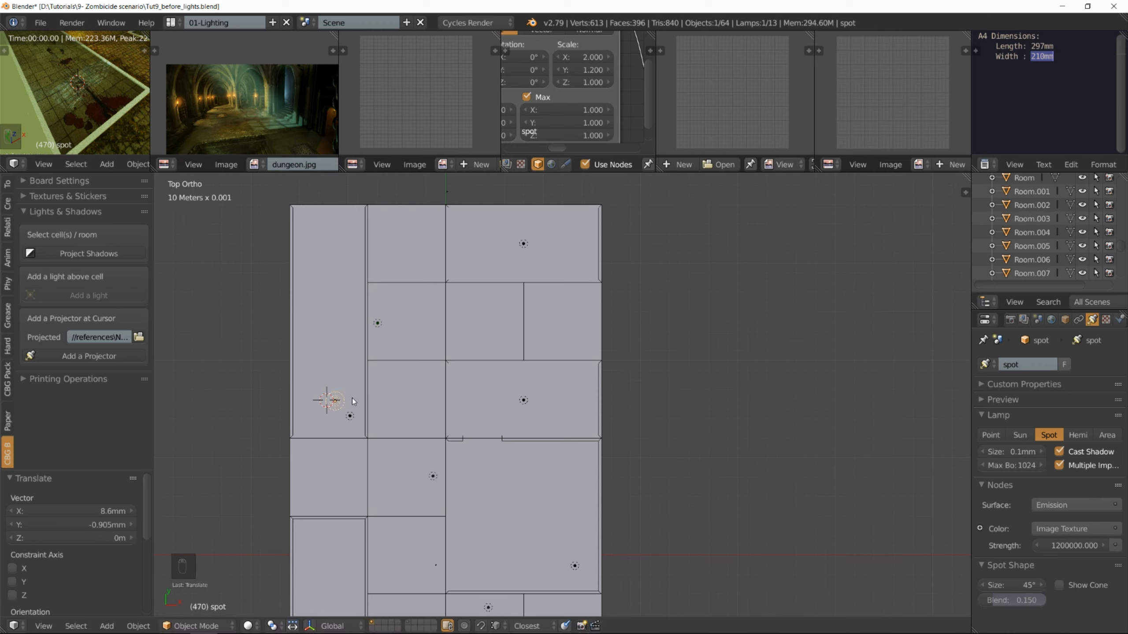
{"action": "left_click", "coordinate": [353, 399]}
- Set the Mapping node's Y scale to 1.5 and check the projected window in the rendered preview
{"action": "left_click", "coordinate": [583, 70]}
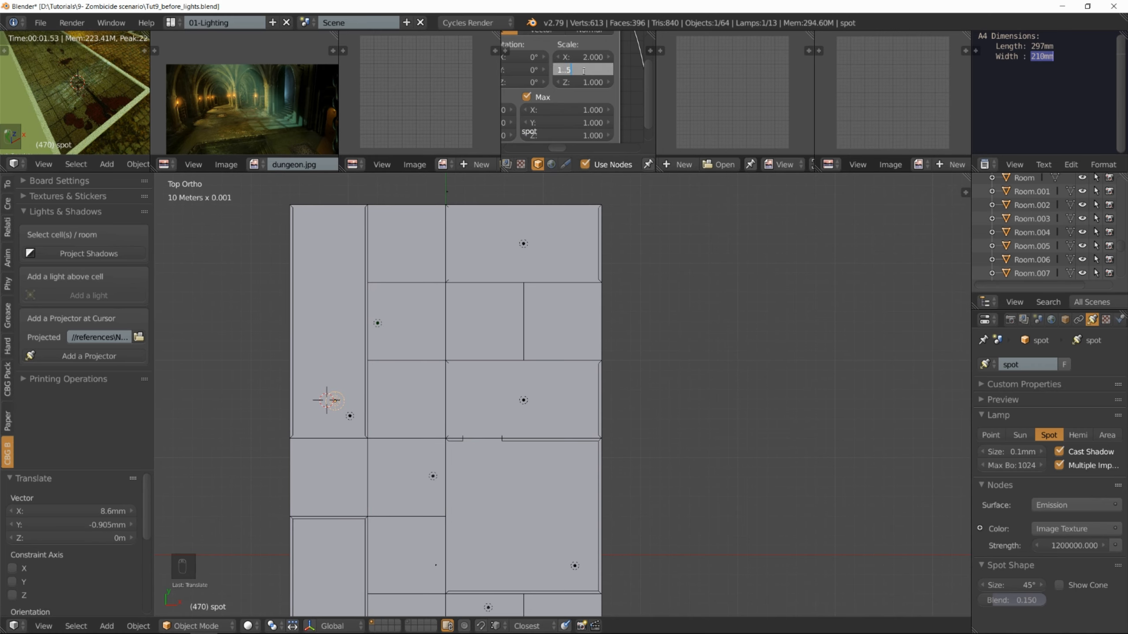
{"action": "type", "text": "1.5"}
{"action": "key", "text": "Return"}
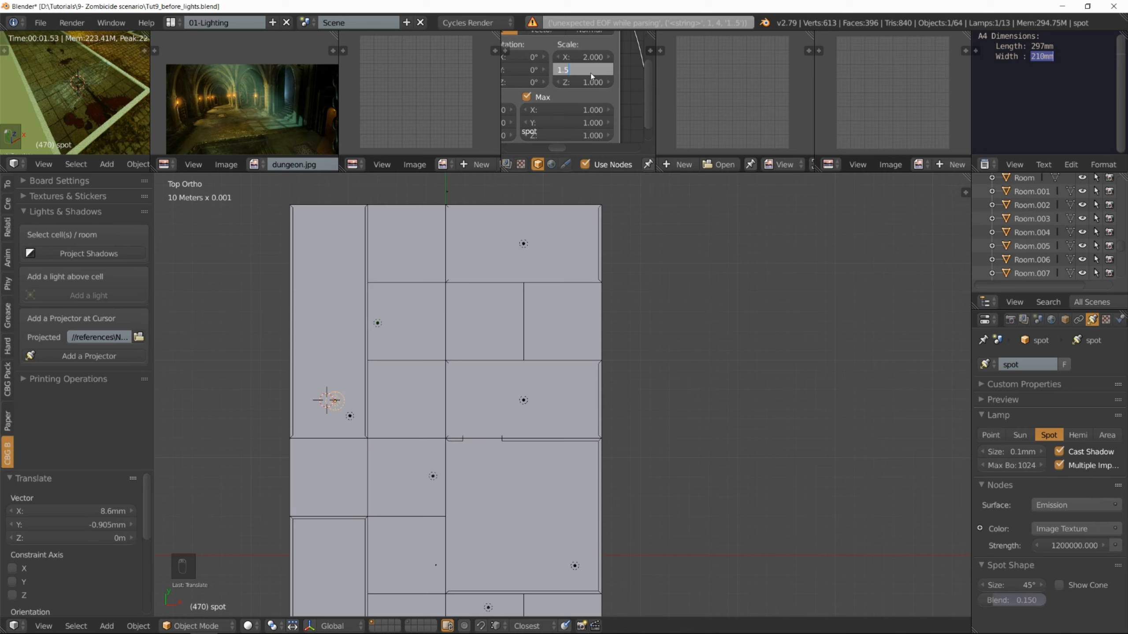
{"action": "key", "text": "Return"}
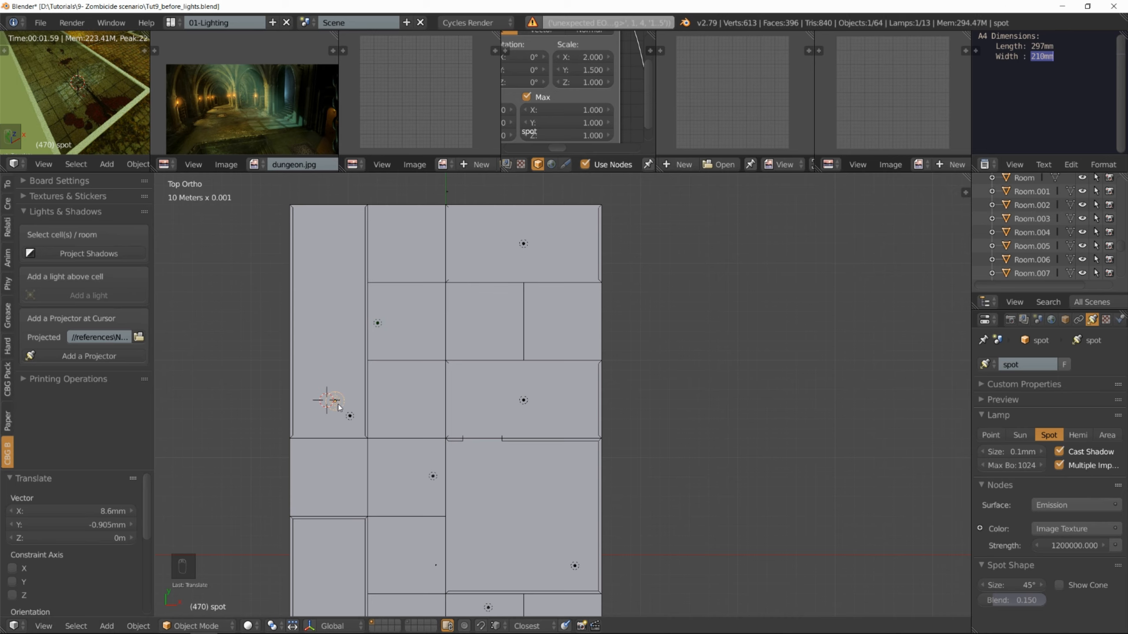
{"action": "scroll", "coordinate": [102, 94], "scroll_direction": "down", "scroll_amount": 3}
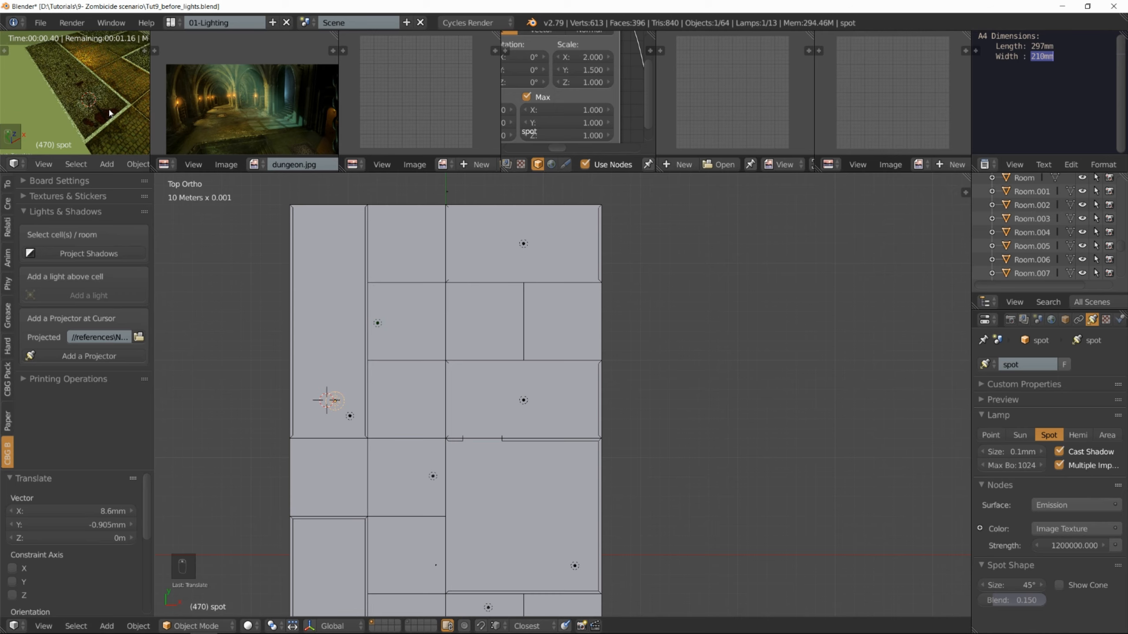
{"action": "middle_click_drag", "start_coordinate": [103, 93], "coordinate": [97, 121], "text": "shift"}
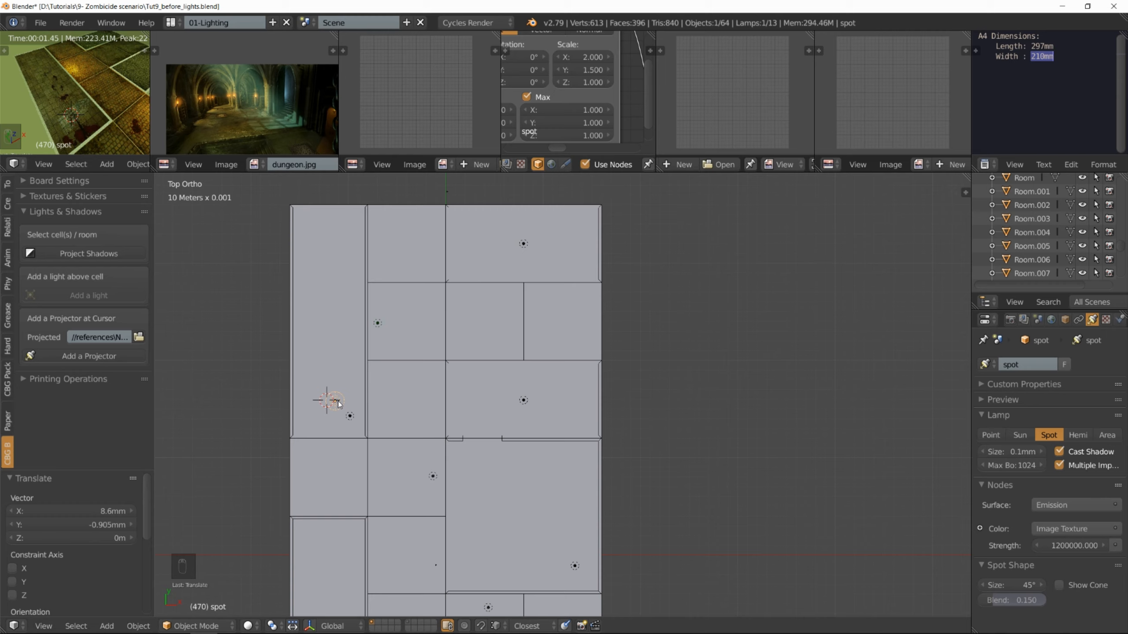
- Duplicate the stained-glass projector lamp within Cell.a3
{"action": "key", "text": "shift+d"}
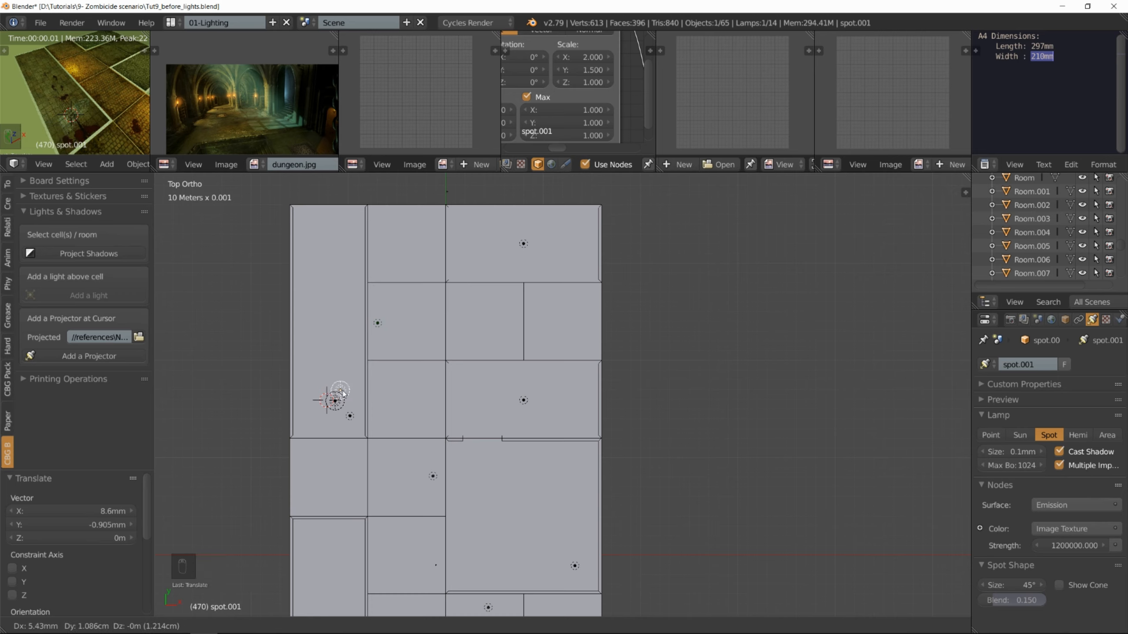
- Delete the duplicate projector spot beside the original in the long upper-left room
{"action": "right_click", "coordinate": [343, 396]}
{"action": "key", "text": "x"}
{"action": "left_click", "coordinate": [343, 397]}
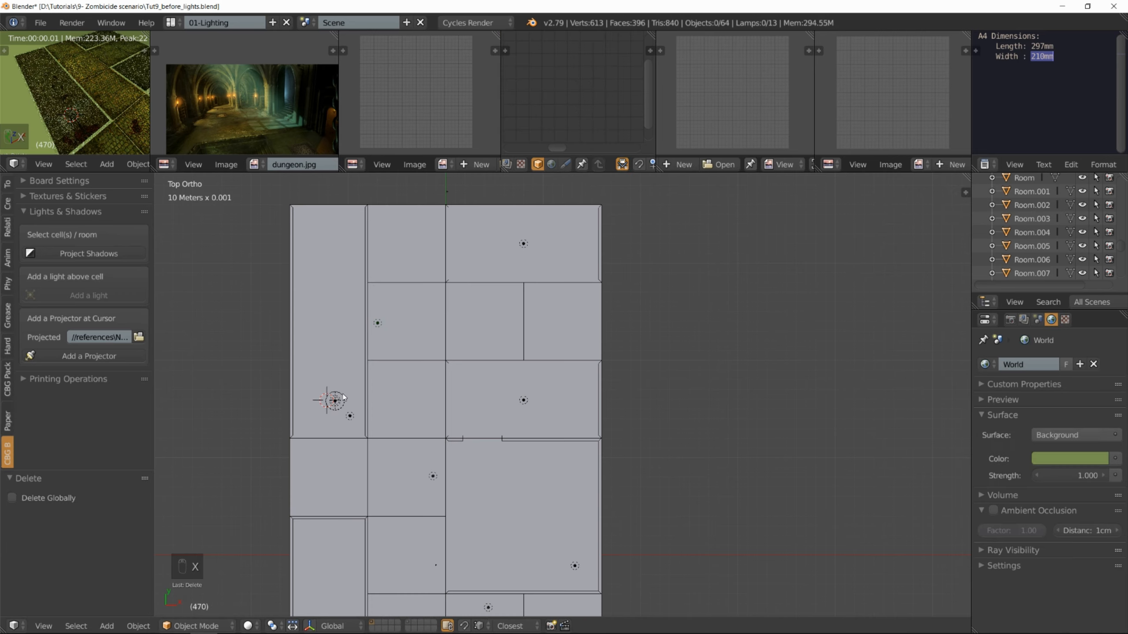
- Create a linked duplicate of the original window projector spot, offset 50 mm along the Y axis
{"action": "left_click", "coordinate": [340, 406]}
{"action": "left_click", "coordinate": [339, 406]}
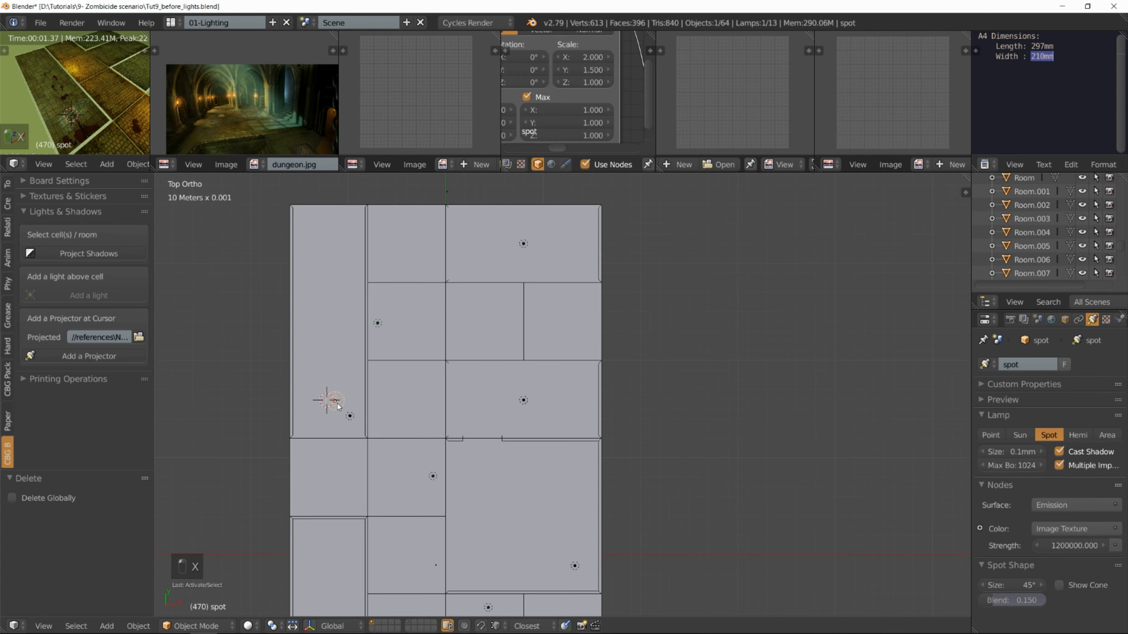
{"action": "key", "text": "alt+d"}
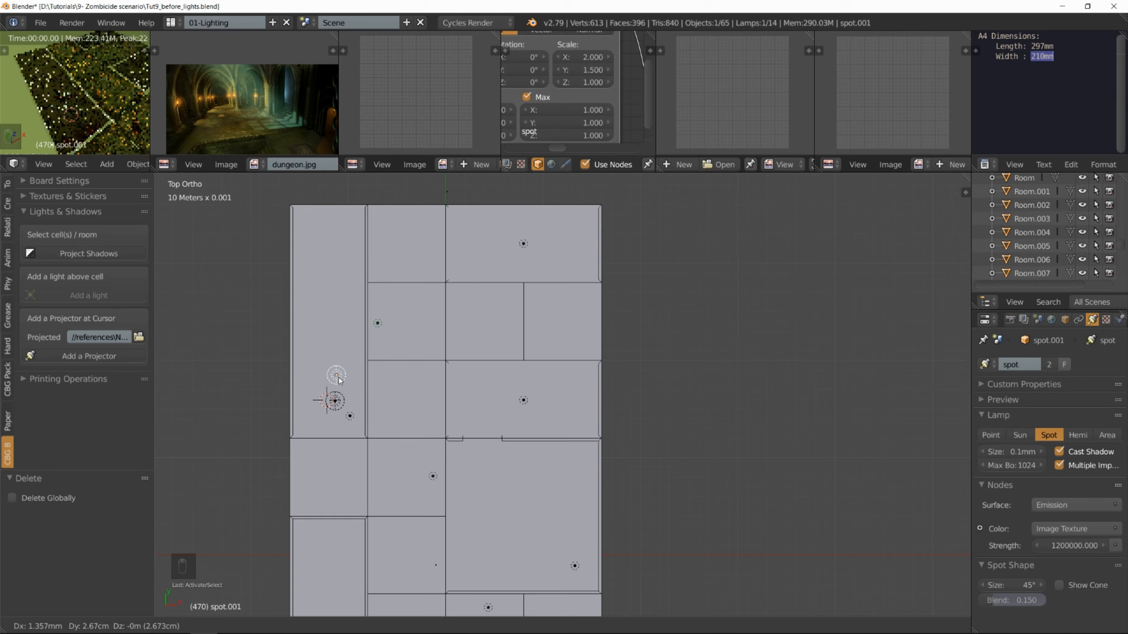
{"action": "key", "text": "y"}
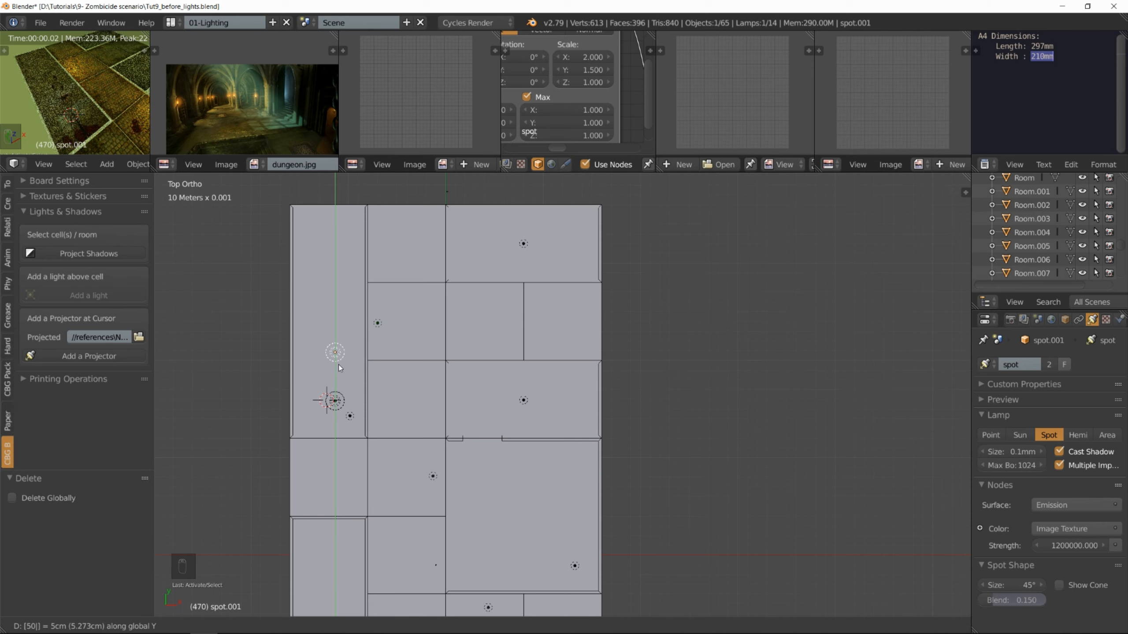
{"action": "left_click", "coordinate": [339, 366]}
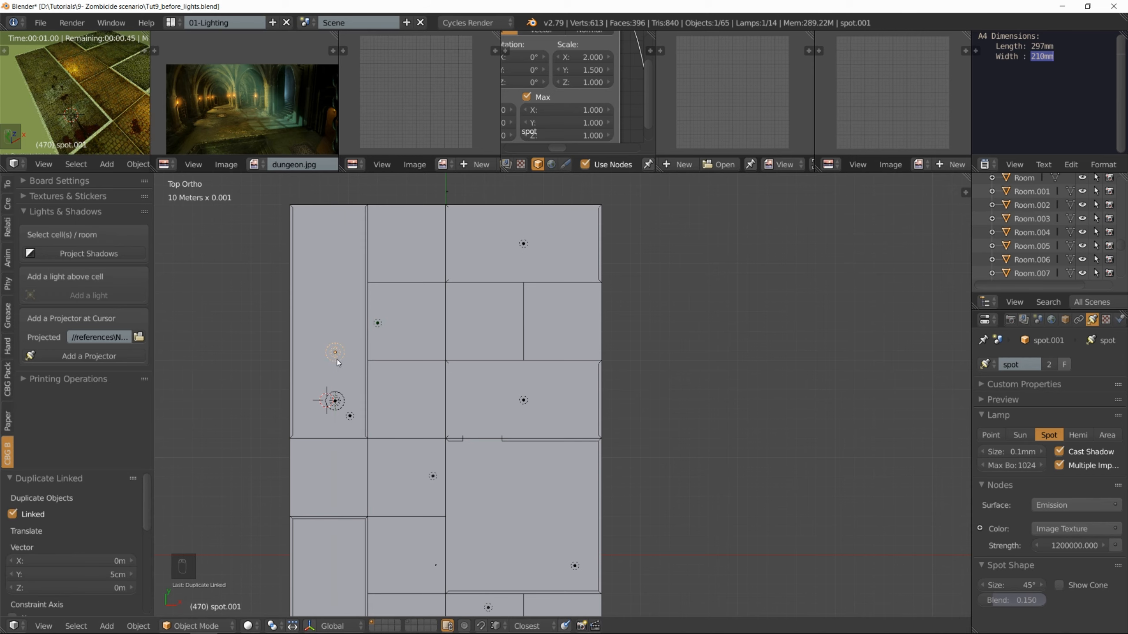
- Add two more linked duplicates of the projector spot, each offset a further 50 mm along the Y axis
{"action": "key", "text": "alt+d"}
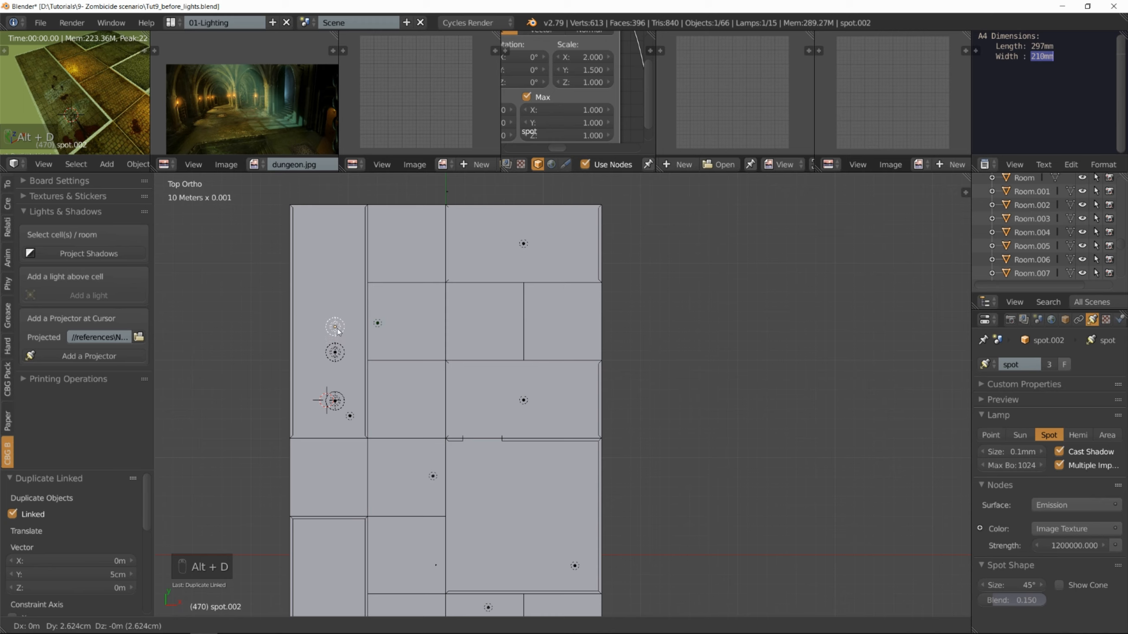
{"action": "type", "text": "y50"}
{"action": "left_click", "coordinate": [337, 329]}
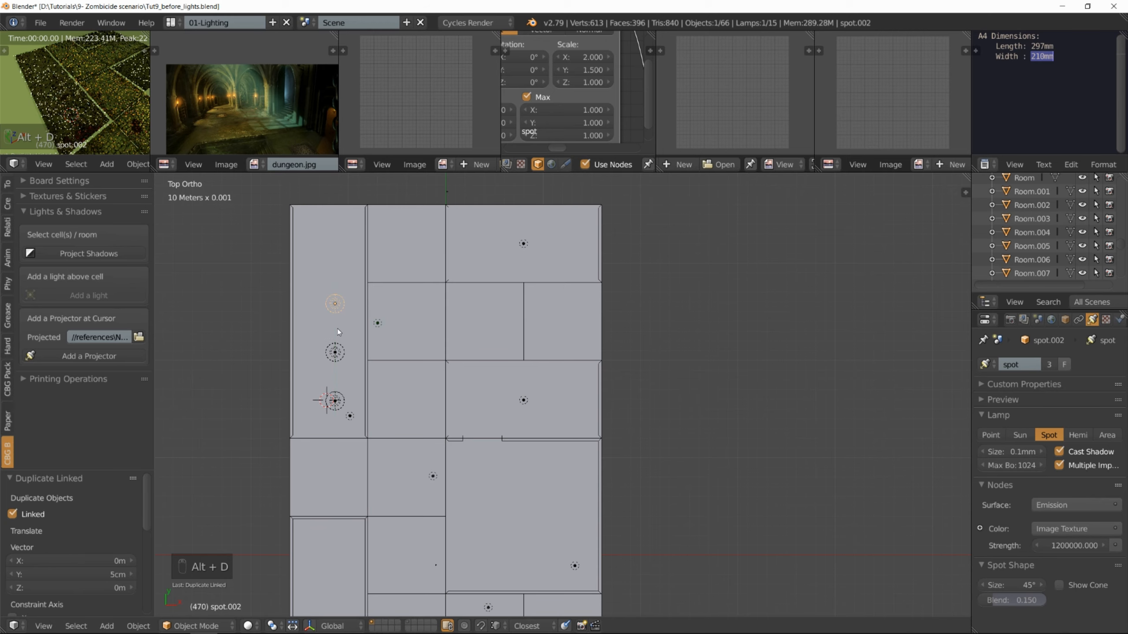
{"action": "key", "text": "alt+d"}
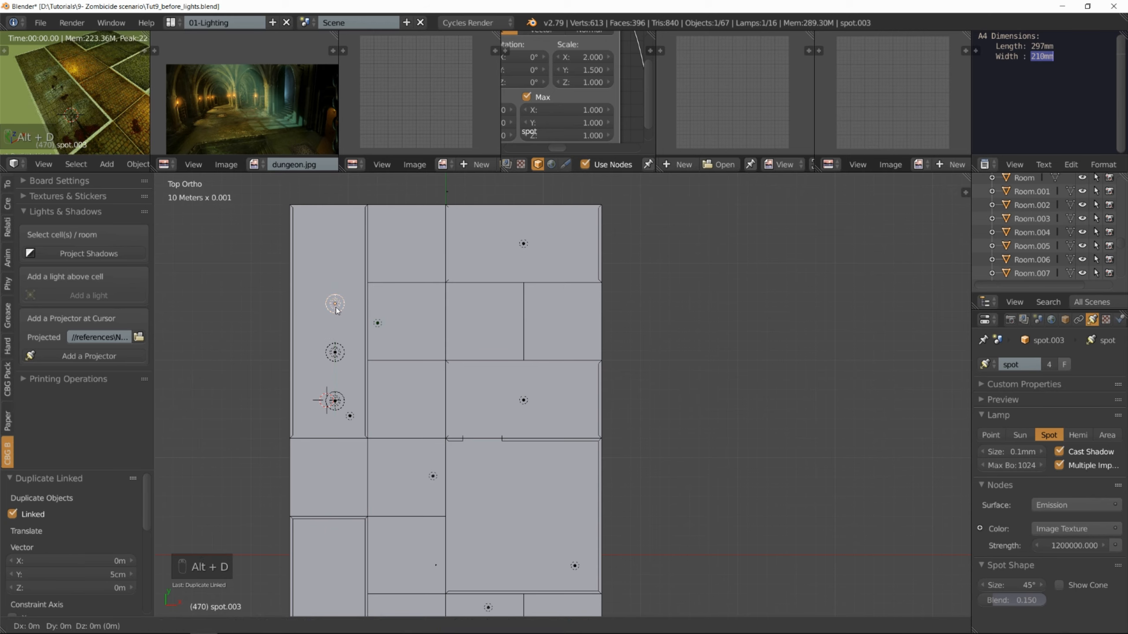
{"action": "type", "text": "y50"}
{"action": "left_click", "coordinate": [336, 279]}
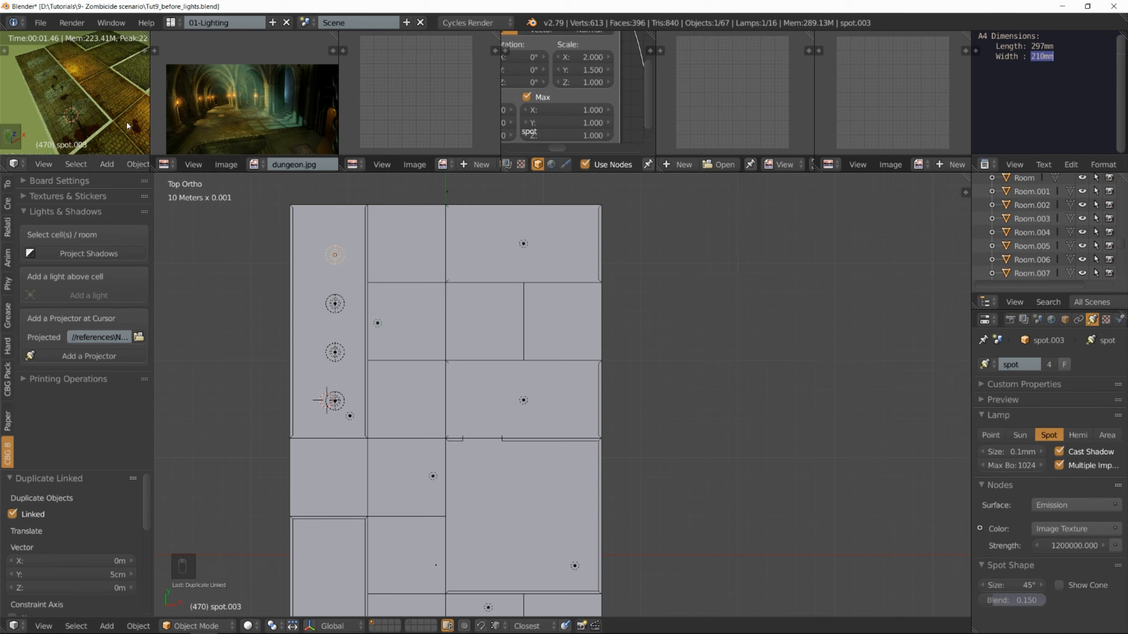
- Select all four projector spots in the long room and move them together about 8.6 mm up the Y axis
{"action": "scroll", "coordinate": [78, 103], "scroll_direction": "down", "scroll_amount": 5}
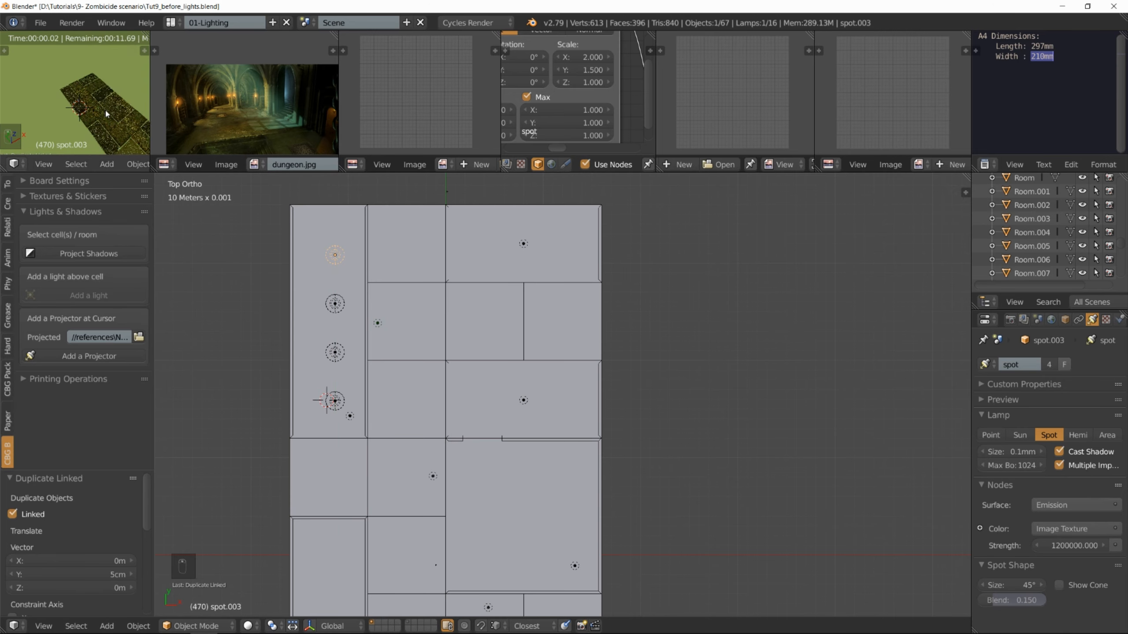
{"action": "key", "text": "shift+space"}
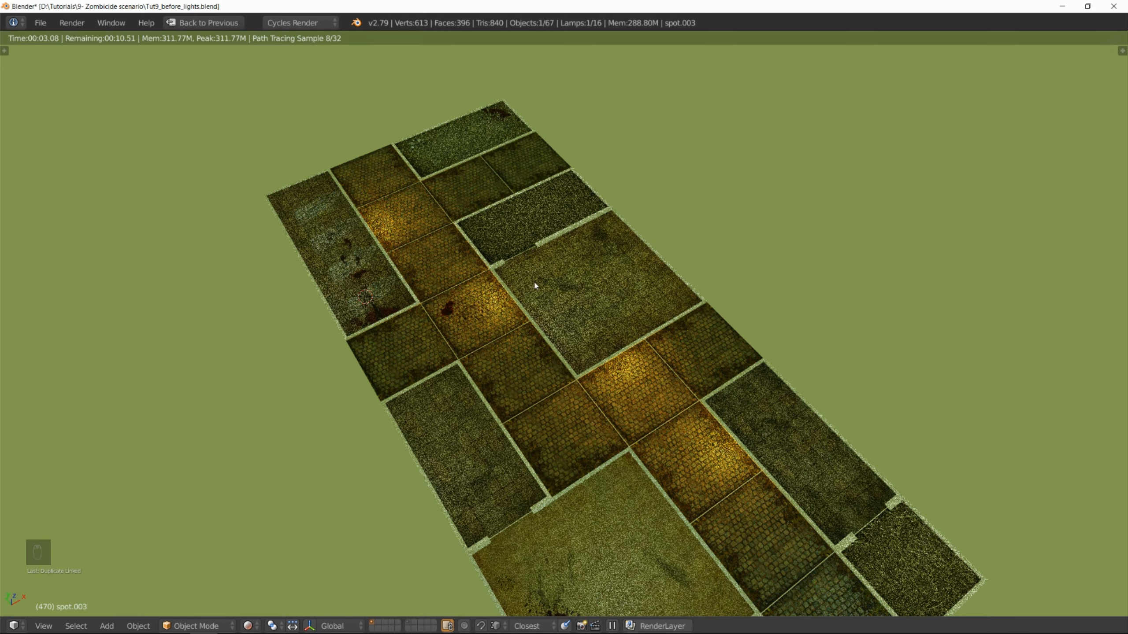
{"action": "key", "text": "shift+space"}
{"action": "right_click", "coordinate": [336, 402]}
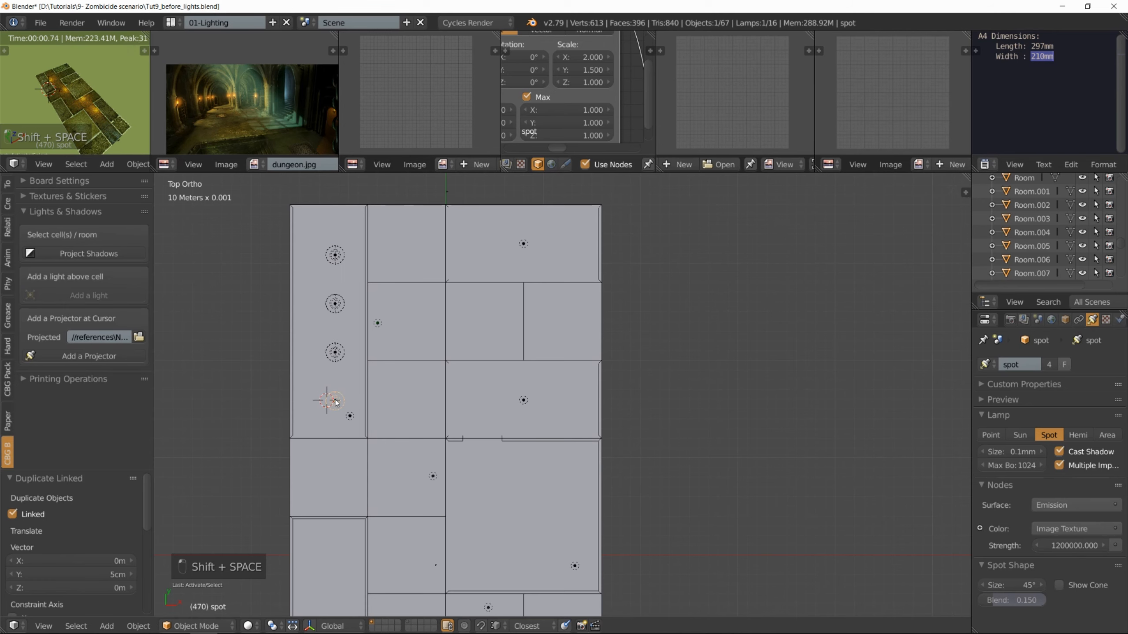
{"action": "right_click", "coordinate": [337, 359], "text": "shift"}
{"action": "right_click", "coordinate": [337, 307], "text": "shift"}
{"action": "right_click", "coordinate": [337, 262], "text": "shift"}
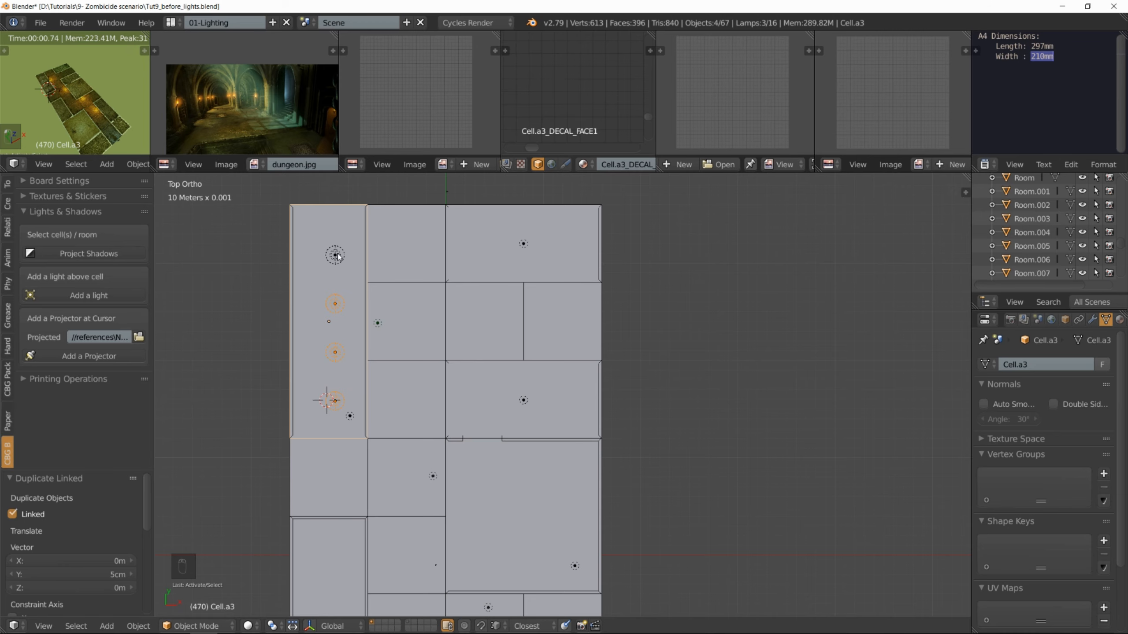
{"action": "key", "text": "ctrl+z"}
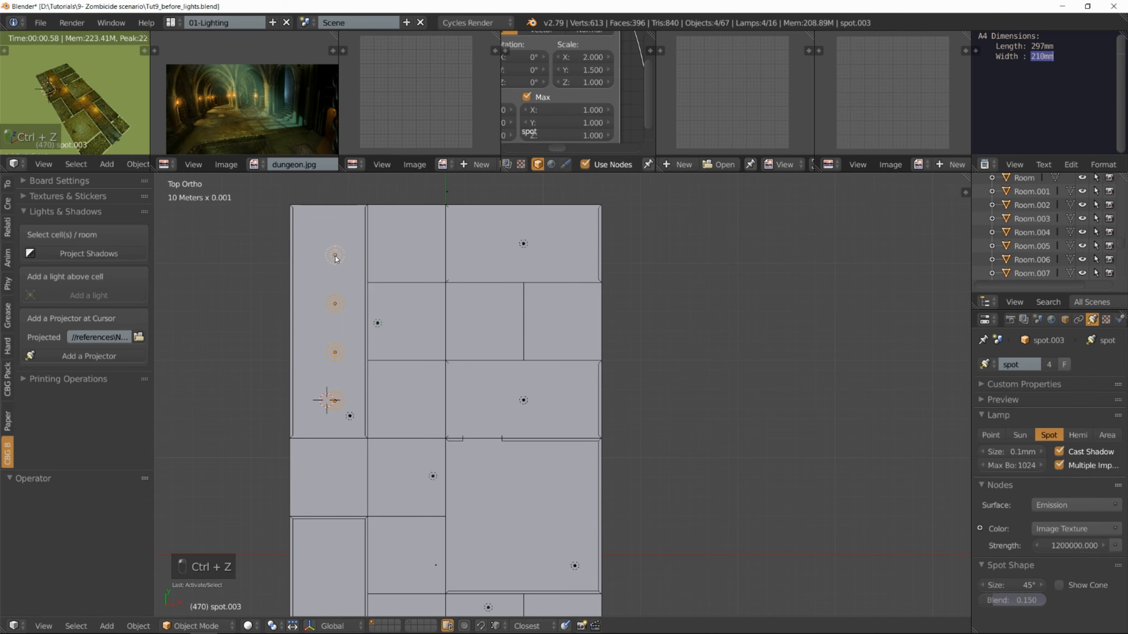
{"action": "key", "text": "g"}
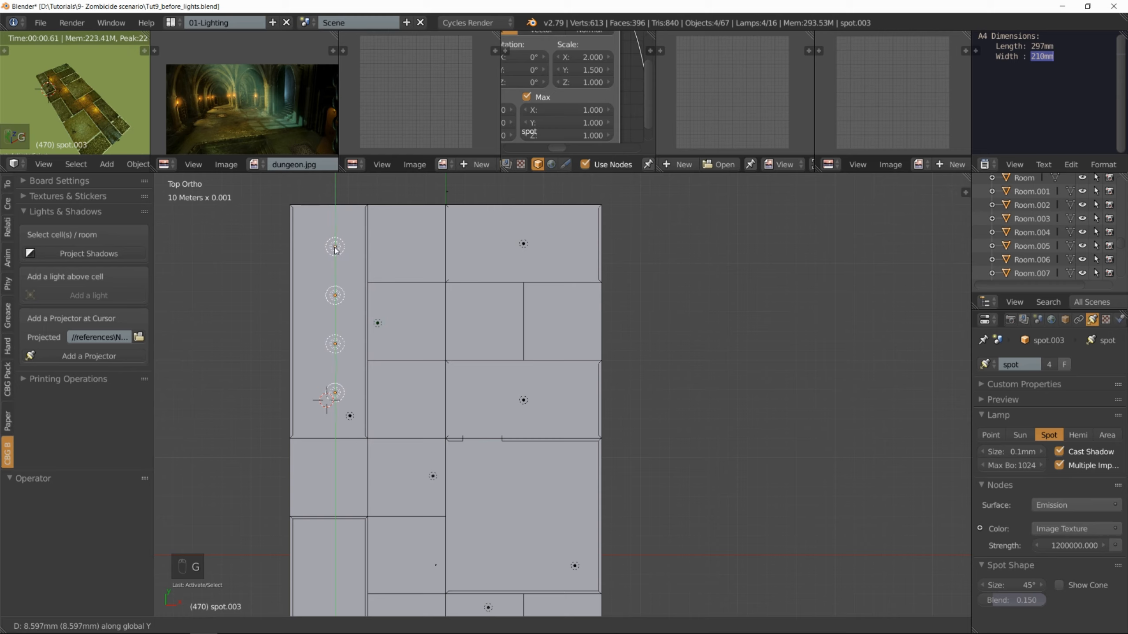
{"action": "left_click", "coordinate": [335, 250]}
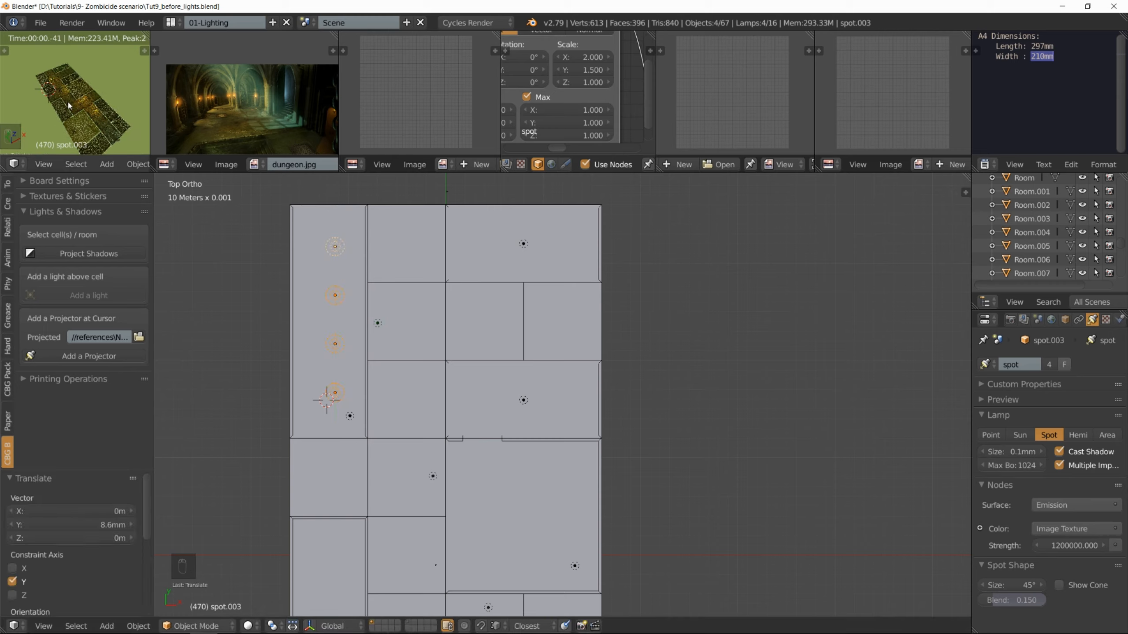
- Examine the window projections in the long room and the overall board lighting in the rendered preview
{"action": "scroll", "coordinate": [51, 92], "scroll_direction": "up", "scroll_amount": 3}
{"action": "middle_click_drag", "start_coordinate": [67, 88], "coordinate": [94, 120], "text": "shift"}
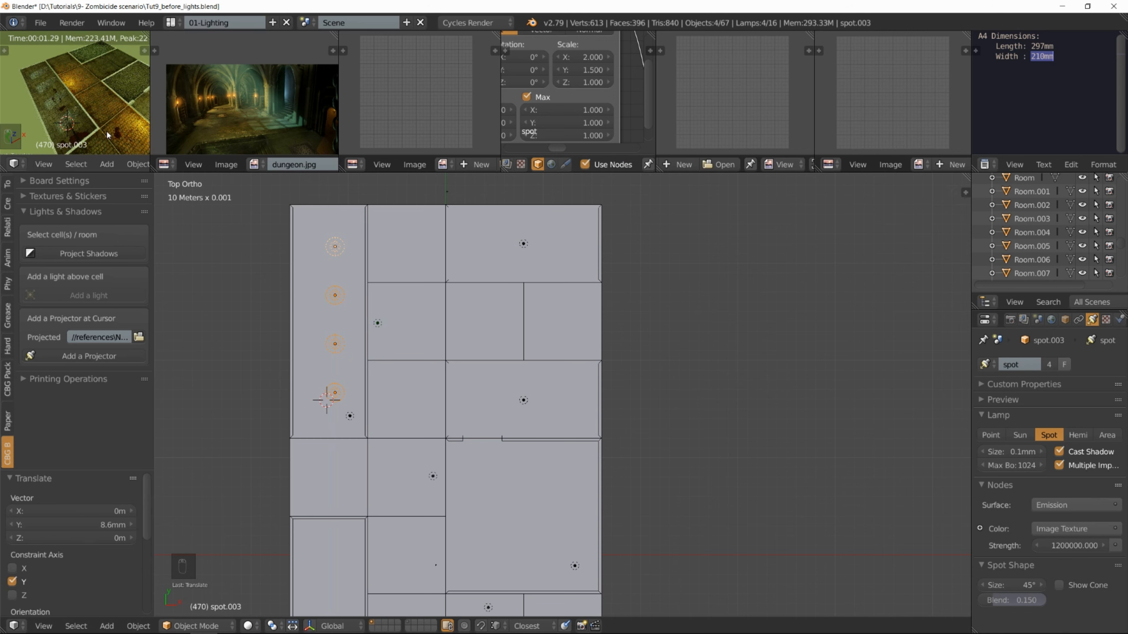
{"action": "middle_click_drag", "start_coordinate": [74, 119], "coordinate": [107, 121]}
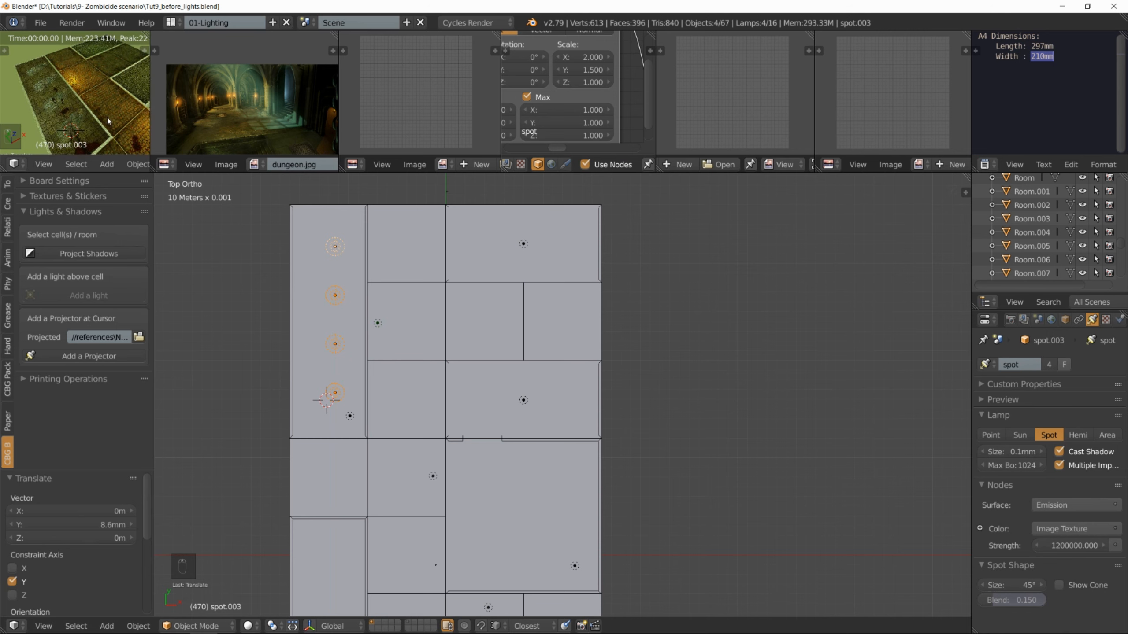
{"action": "scroll", "coordinate": [108, 120], "scroll_direction": "down", "scroll_amount": 7}
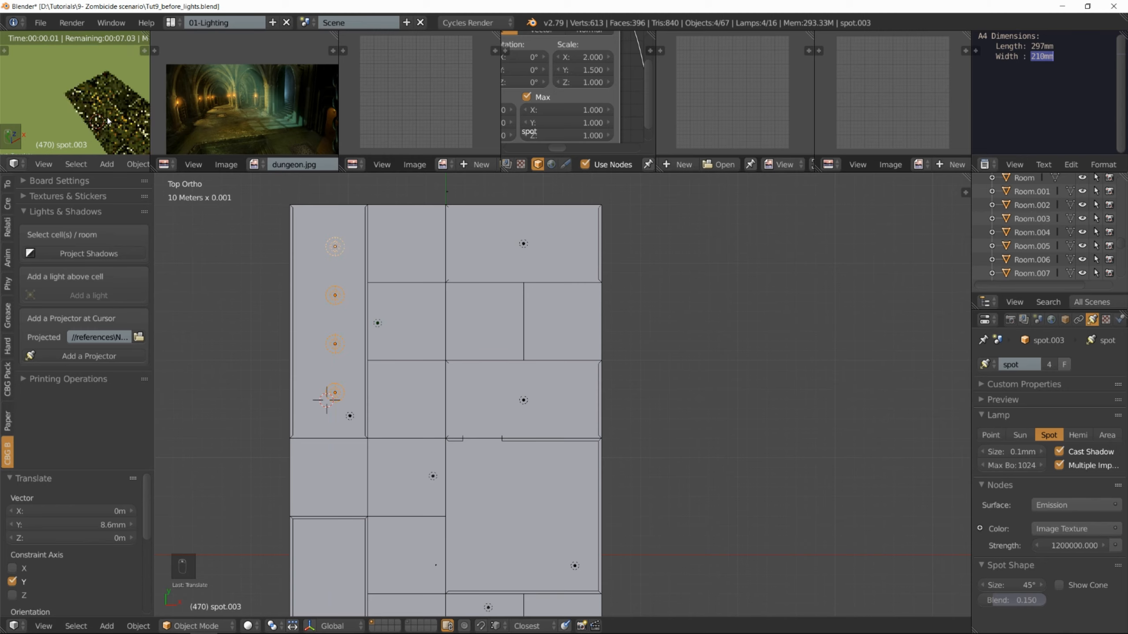
{"action": "middle_click_drag", "start_coordinate": [107, 120], "coordinate": [64, 99], "text": "shift"}
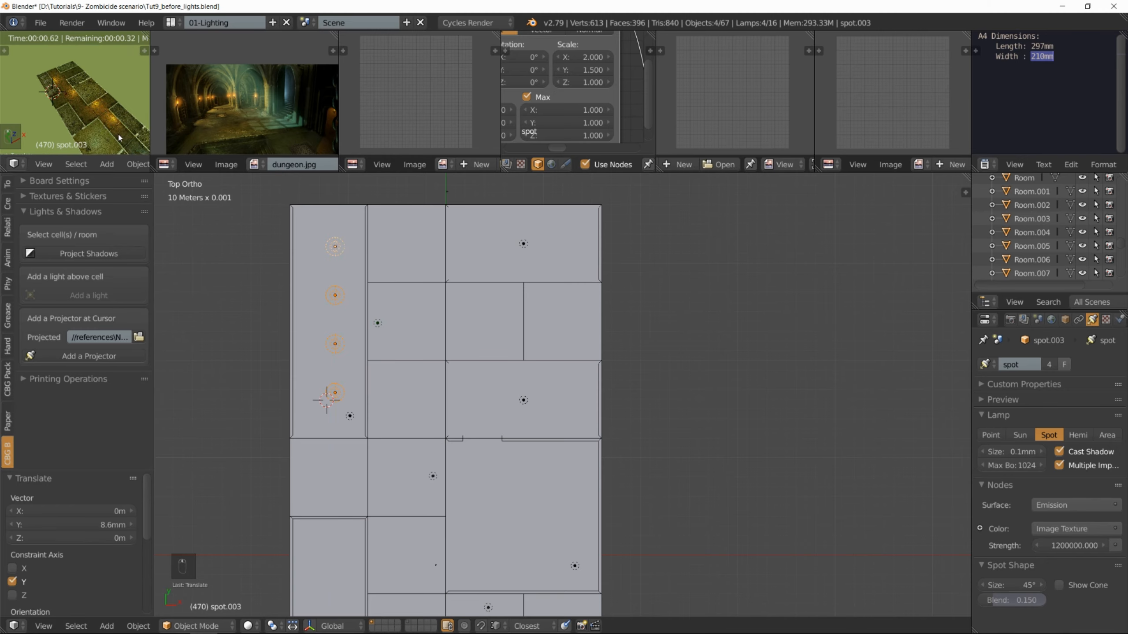
{"action": "middle_click_drag", "start_coordinate": [108, 135], "coordinate": [102, 120]}
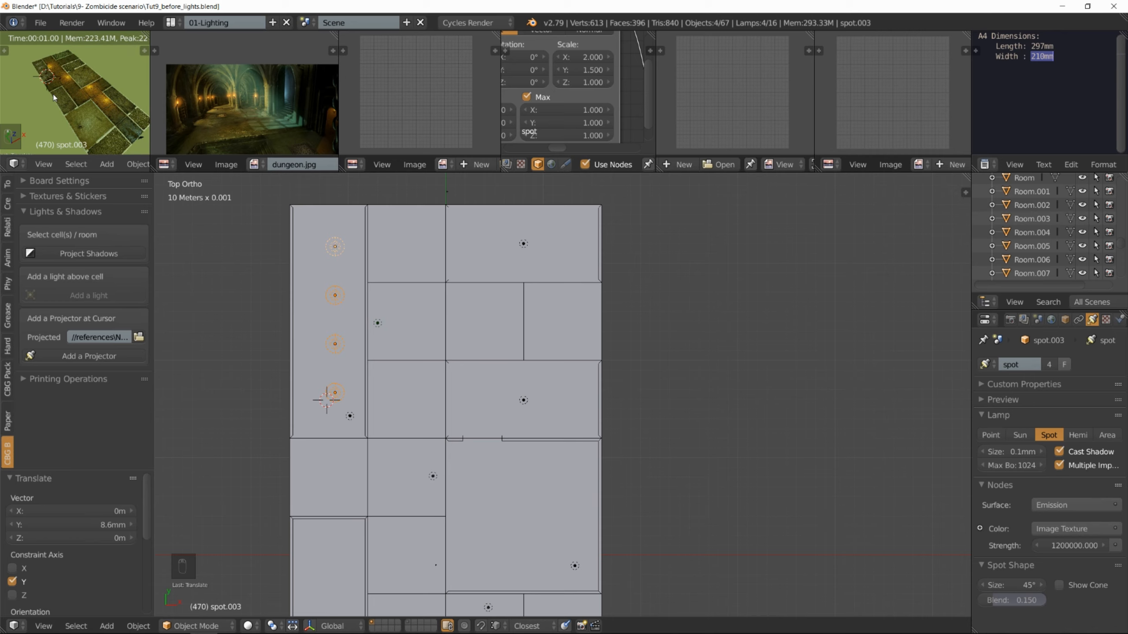
{"action": "scroll", "coordinate": [361, 485], "scroll_direction": "down", "scroll_amount": 5}
- Select the large lower-left room cell and inspect its floor in the rendered preview
{"action": "right_click", "coordinate": [361, 485]}
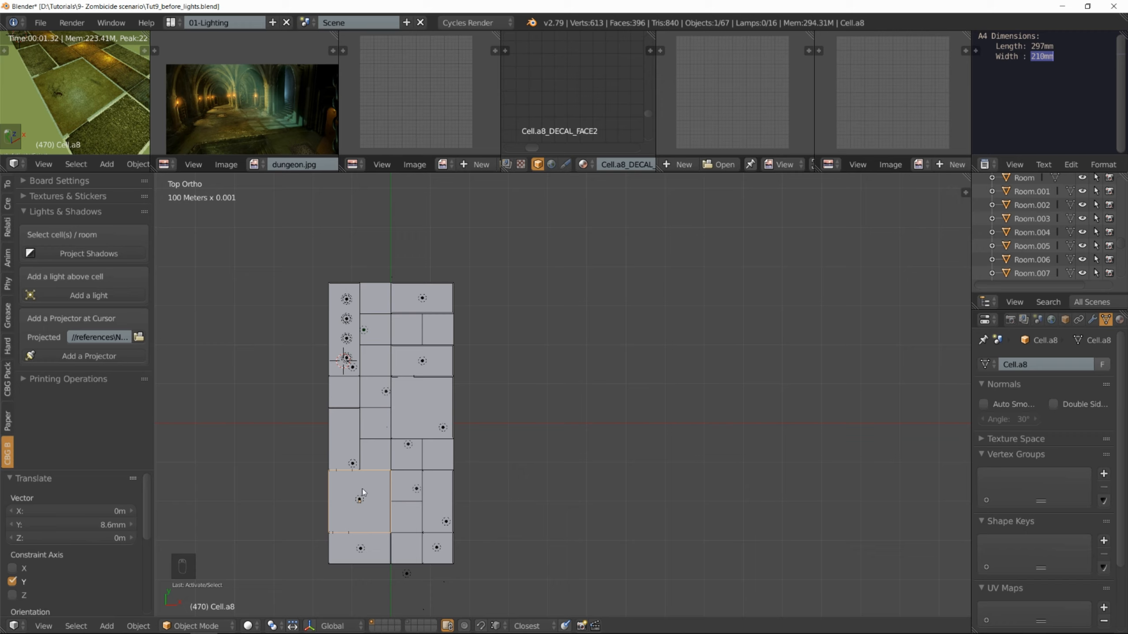
{"action": "middle_click_drag", "start_coordinate": [120, 118], "coordinate": [67, 87]}
{"action": "scroll", "coordinate": [67, 87], "scroll_direction": "up", "scroll_amount": 4}
{"action": "scroll", "coordinate": [69, 88], "scroll_direction": "up", "scroll_amount": 3}
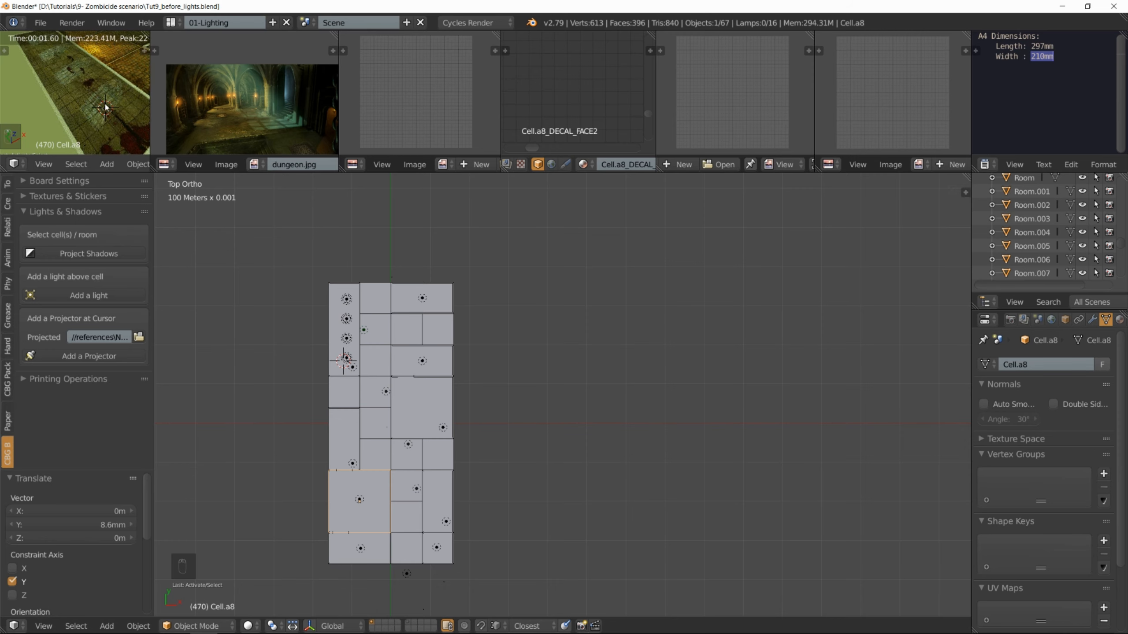
{"action": "scroll", "coordinate": [97, 119], "scroll_direction": "down", "scroll_amount": 4}
{"action": "middle_click_drag", "start_coordinate": [115, 124], "coordinate": [72, 94], "text": "shift"}
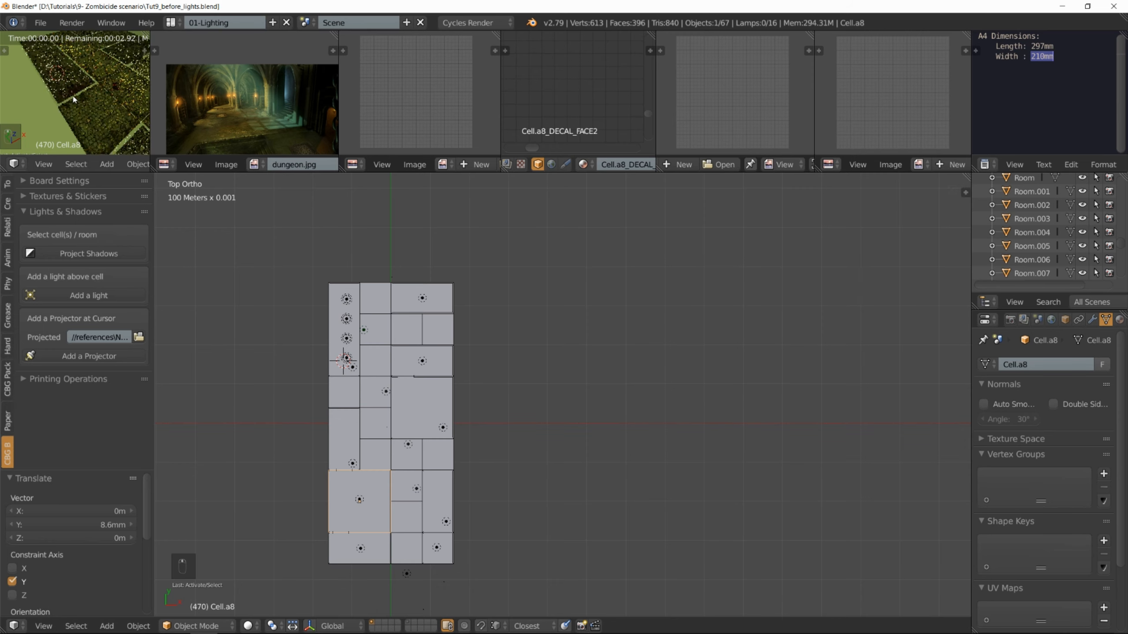
{"action": "scroll", "coordinate": [81, 106], "scroll_direction": "up", "scroll_amount": 2}
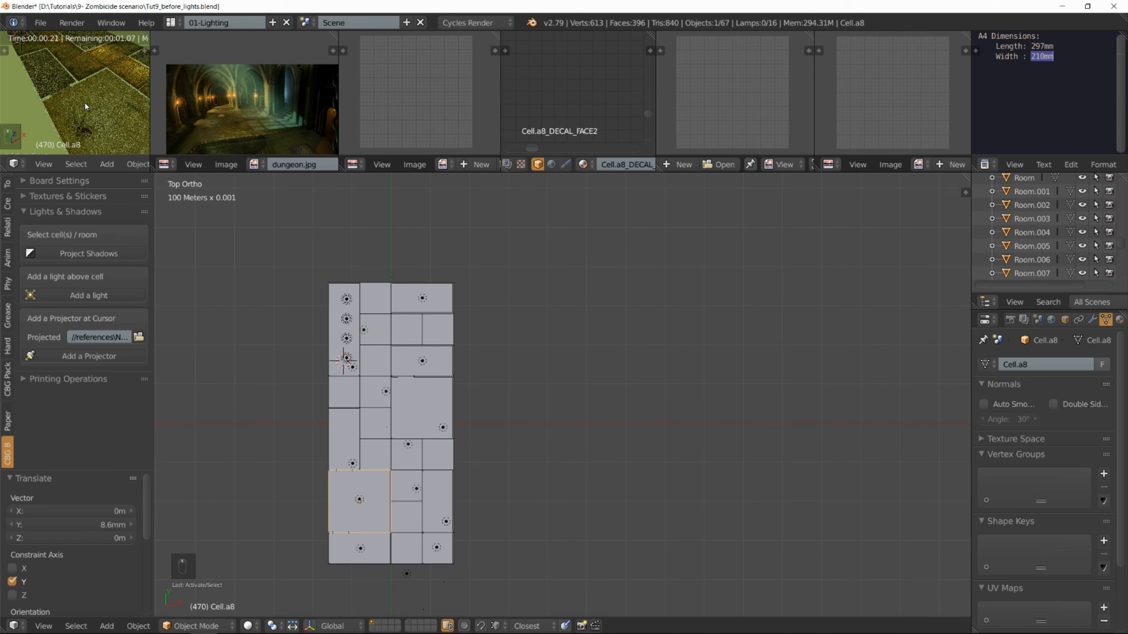
{"action": "scroll", "coordinate": [78, 101], "scroll_direction": "up", "scroll_amount": 3}
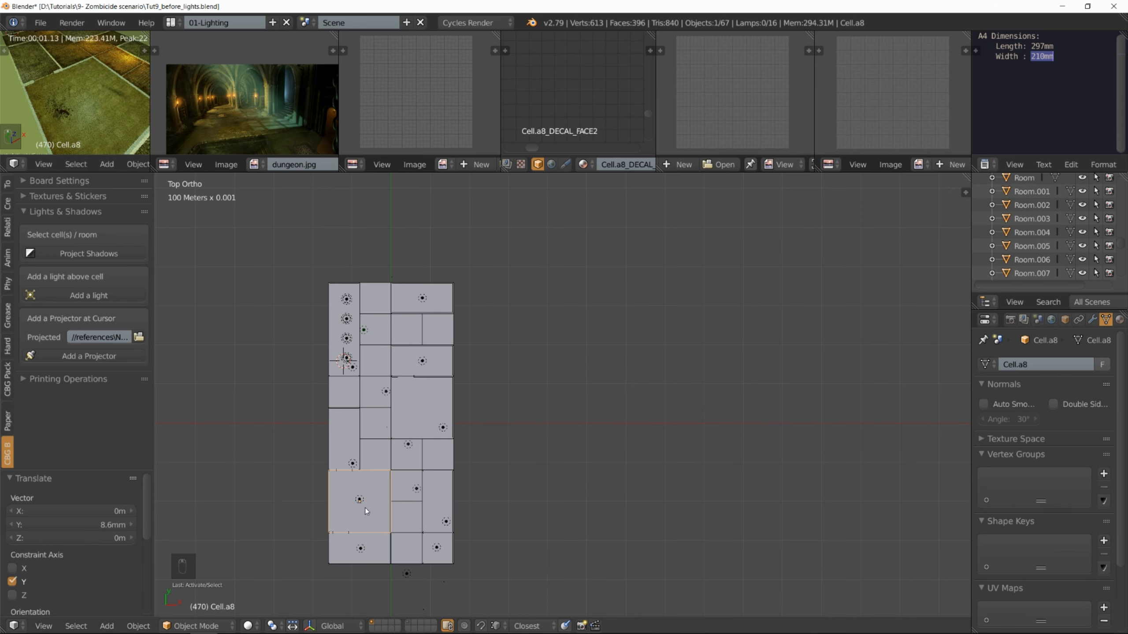
- Choose stained_glass.jpg from the references folder as the projected image, browsing the files as thumbnails
{"action": "left_click", "coordinate": [137, 337]}
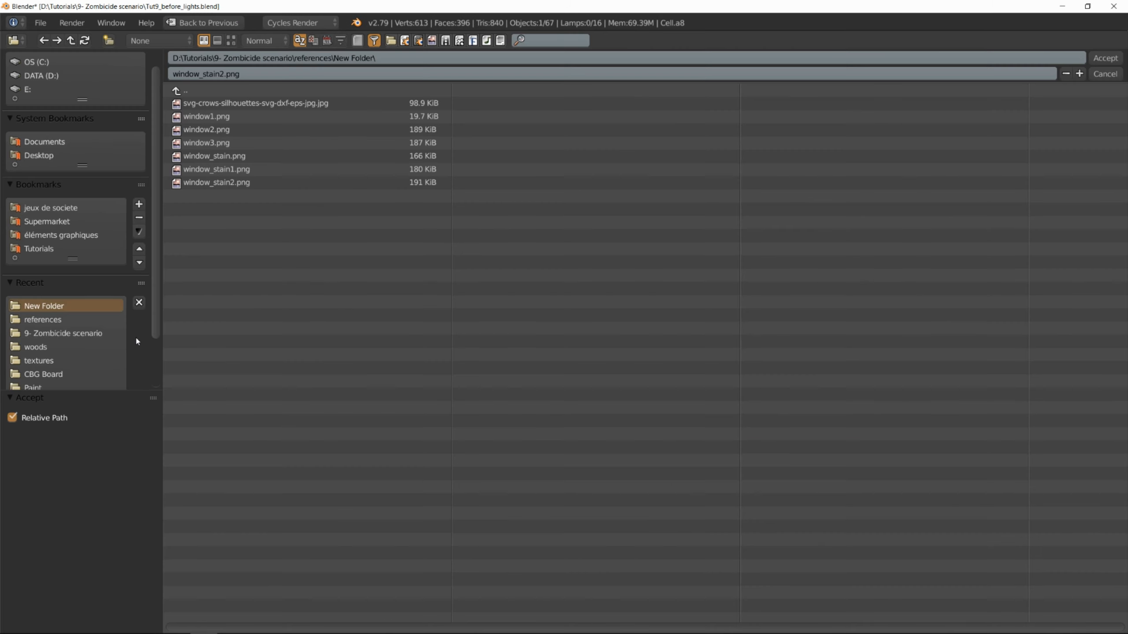
{"action": "left_click", "coordinate": [216, 89]}
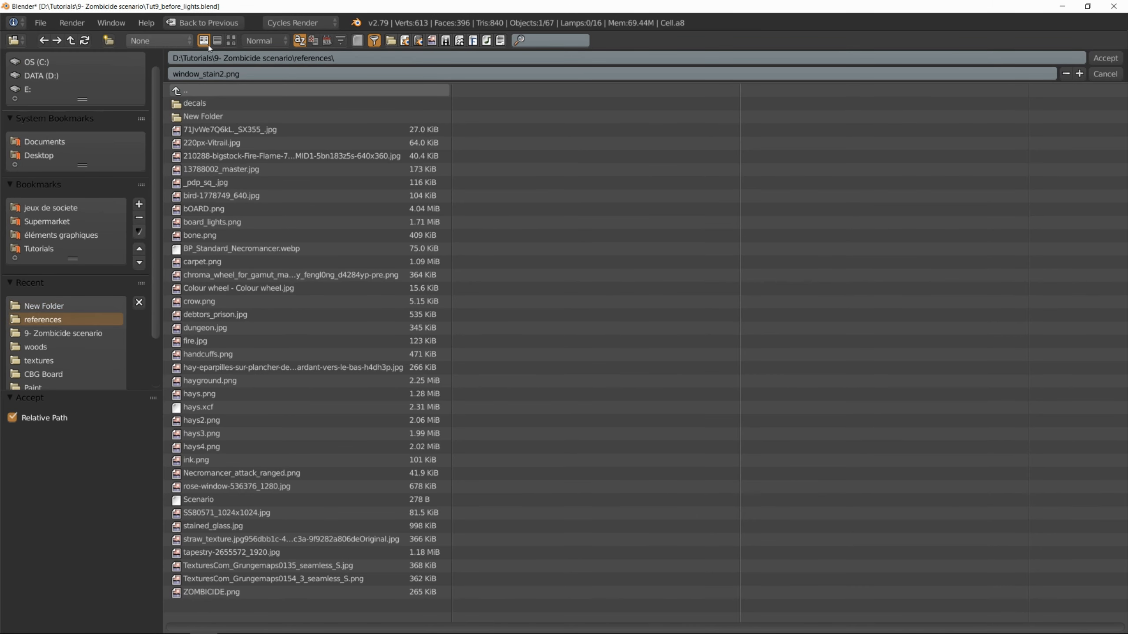
{"action": "left_click", "coordinate": [231, 40]}
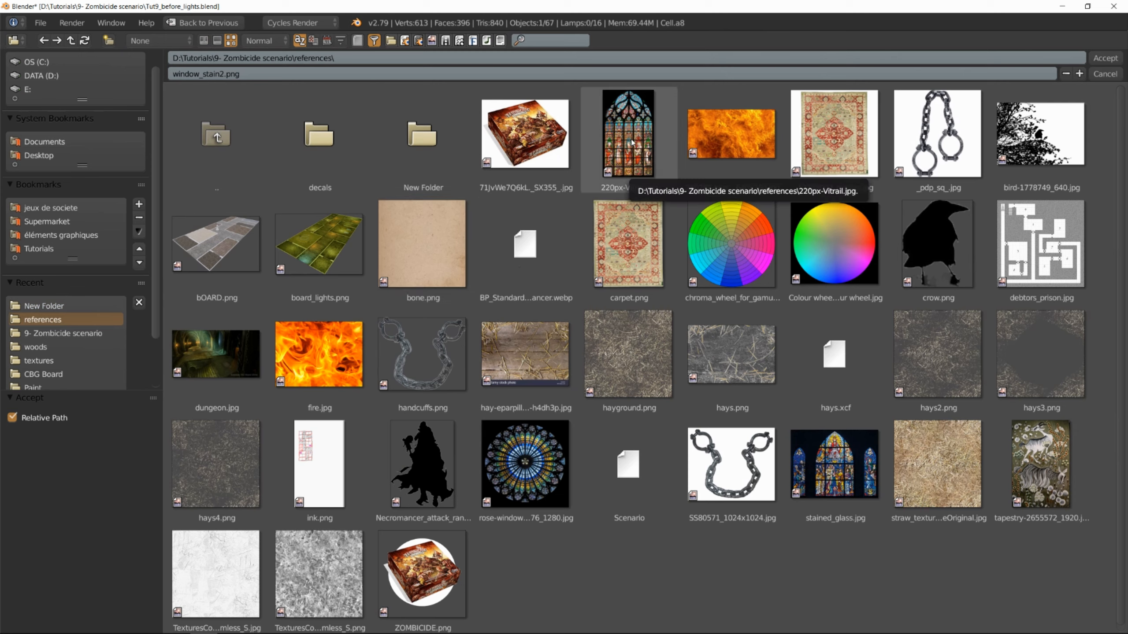
{"action": "left_click", "coordinate": [842, 457]}
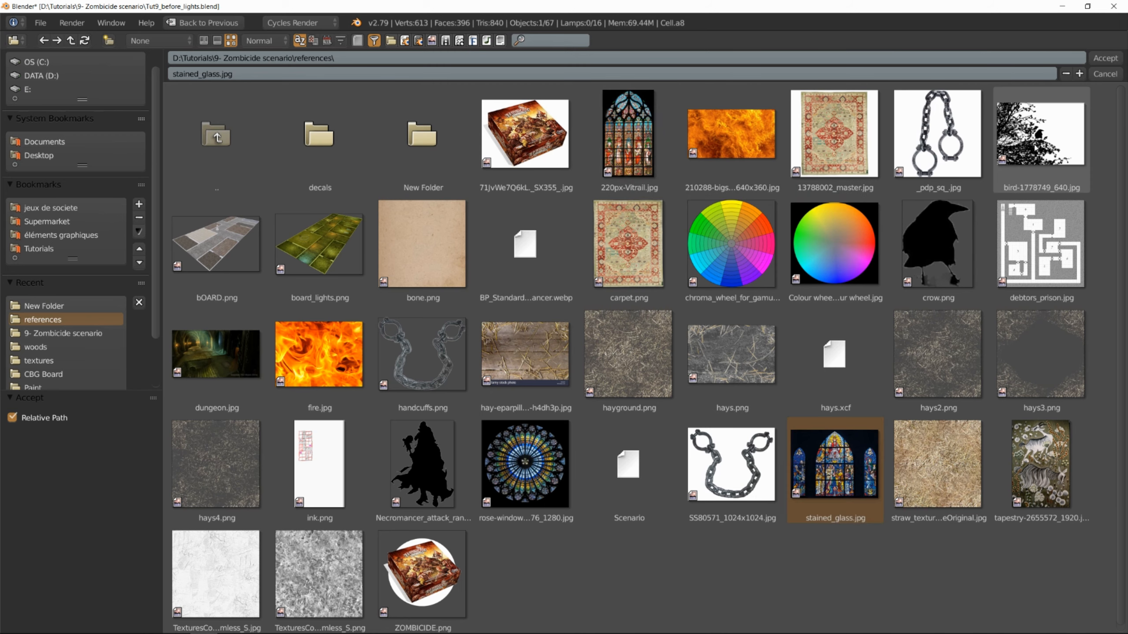
{"action": "left_click", "coordinate": [1106, 57]}
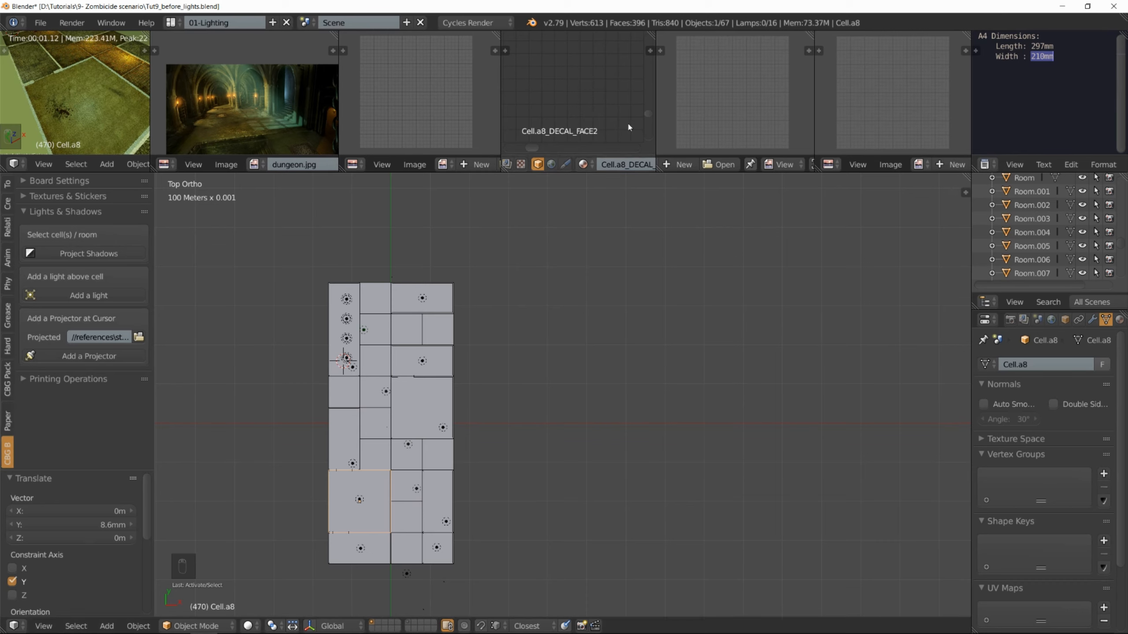
- Add a projector with the stained glass image at the cursor, leaving it at that position
{"action": "scroll", "coordinate": [454, 162], "scroll_direction": "down", "scroll_amount": 4}
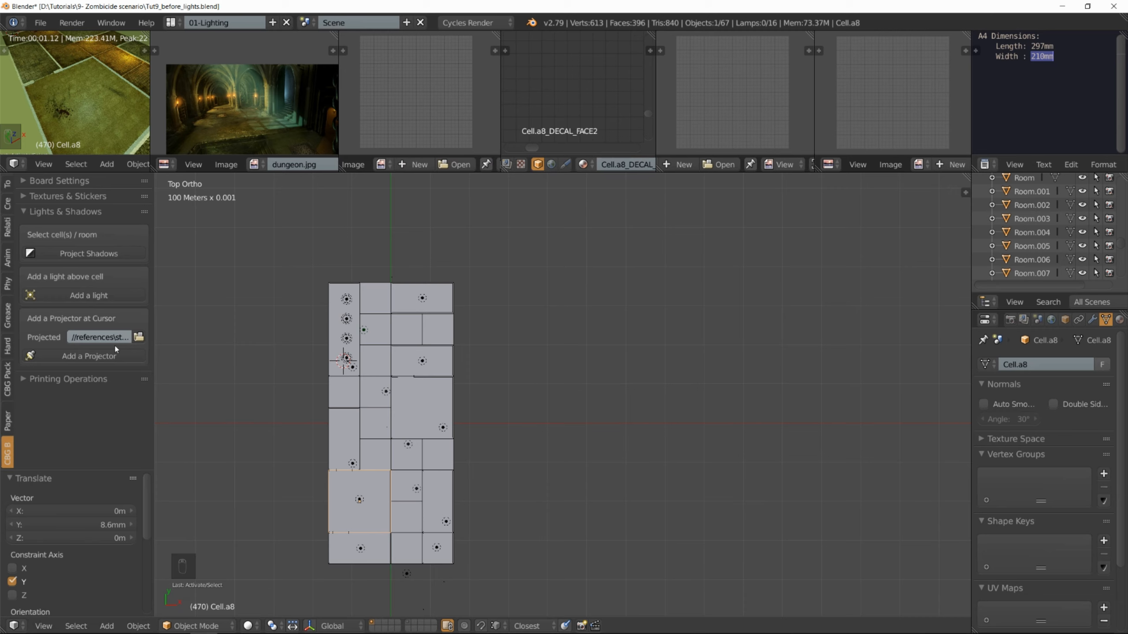
{"action": "left_click", "coordinate": [110, 357]}
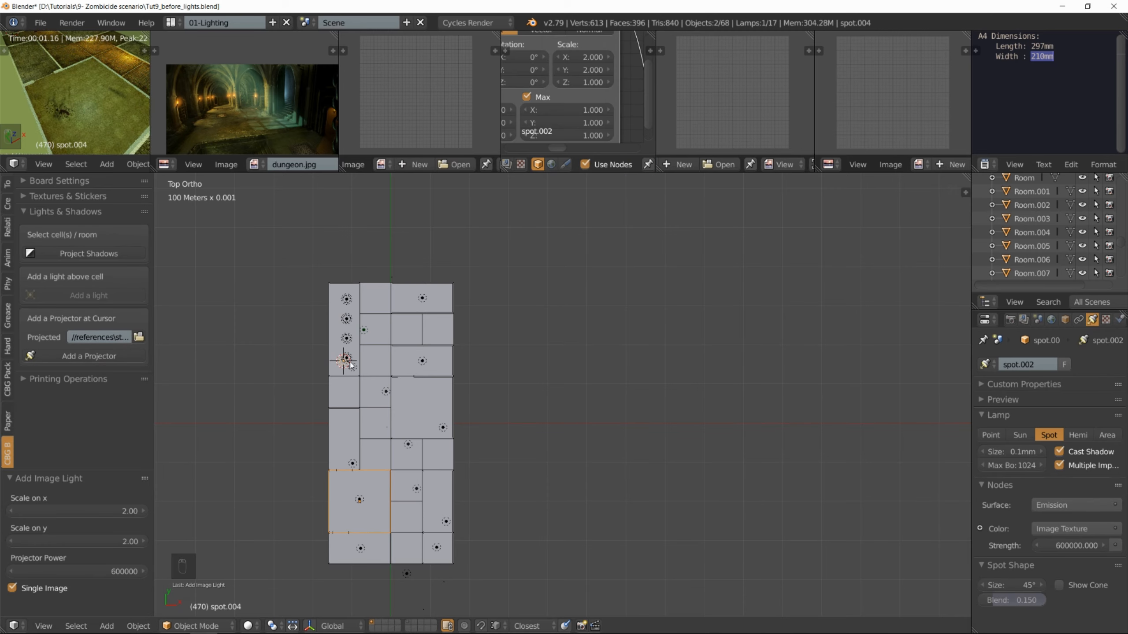
{"action": "key", "text": "g"}
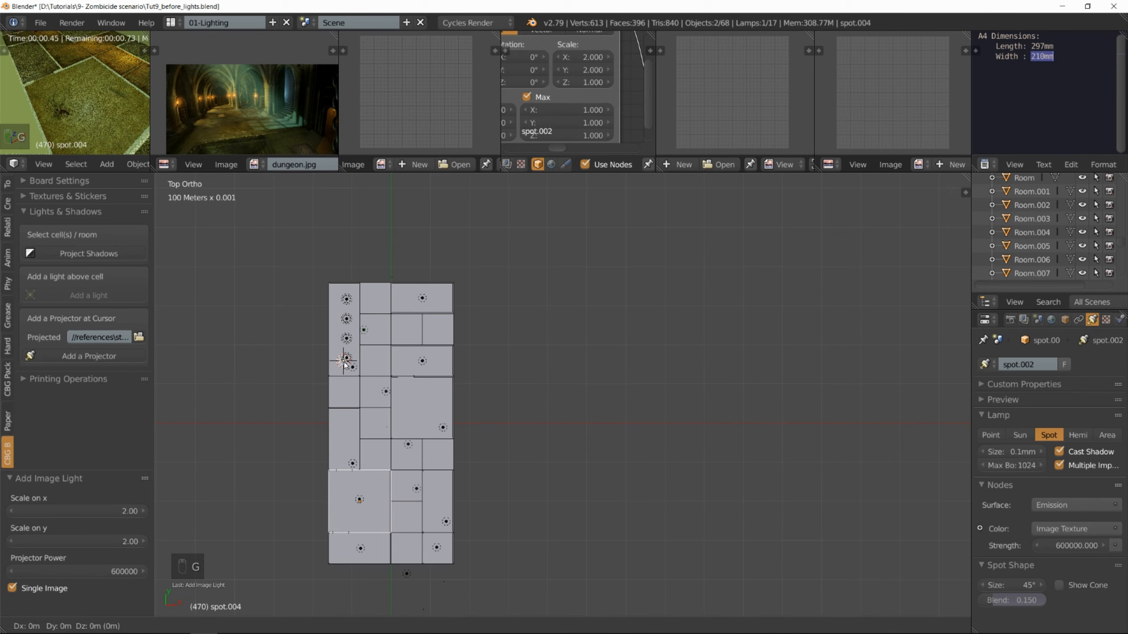
{"action": "right_click", "coordinate": [410, 359]}
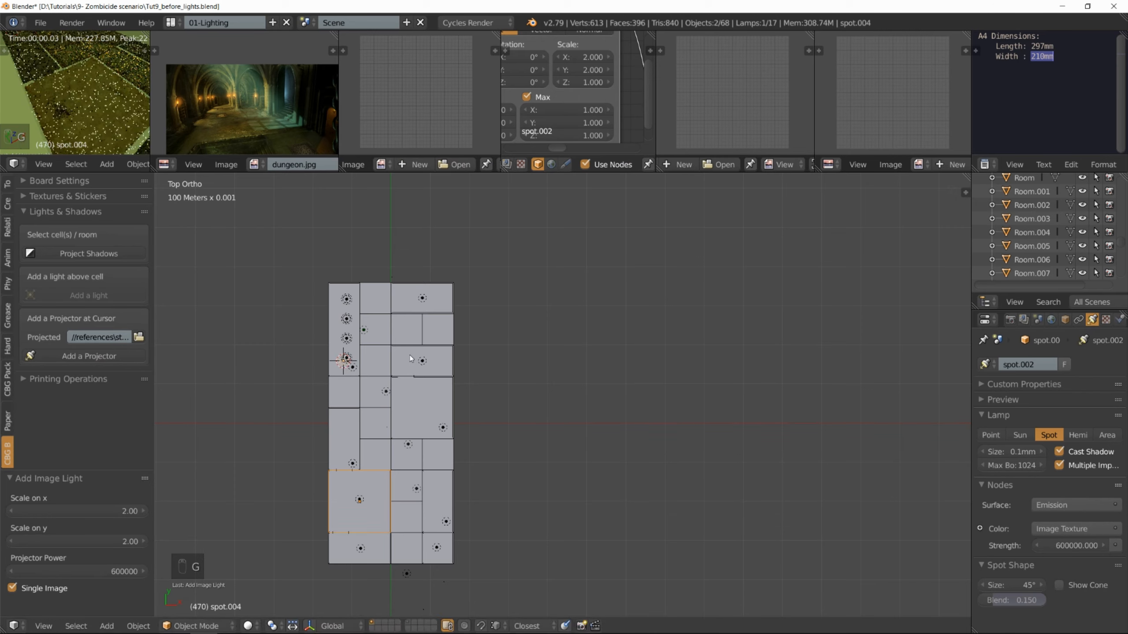
- Move the stained glass projector about 2.14 cm in X and -36 cm in Y into the large lower-left room
{"action": "right_click", "coordinate": [344, 364]}
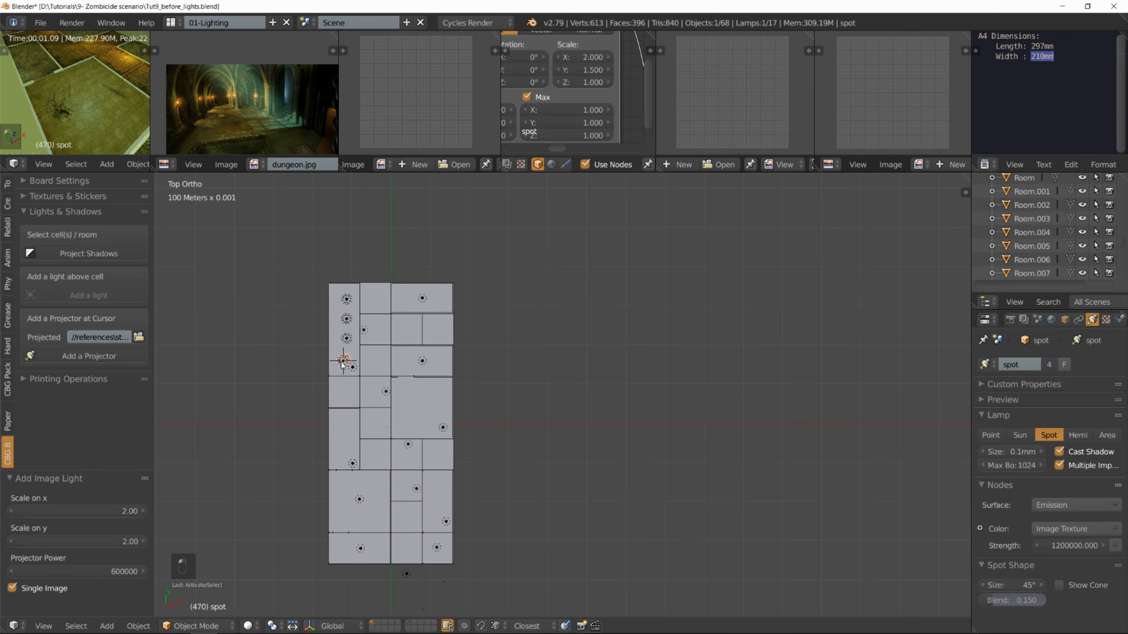
{"action": "key", "text": "g"}
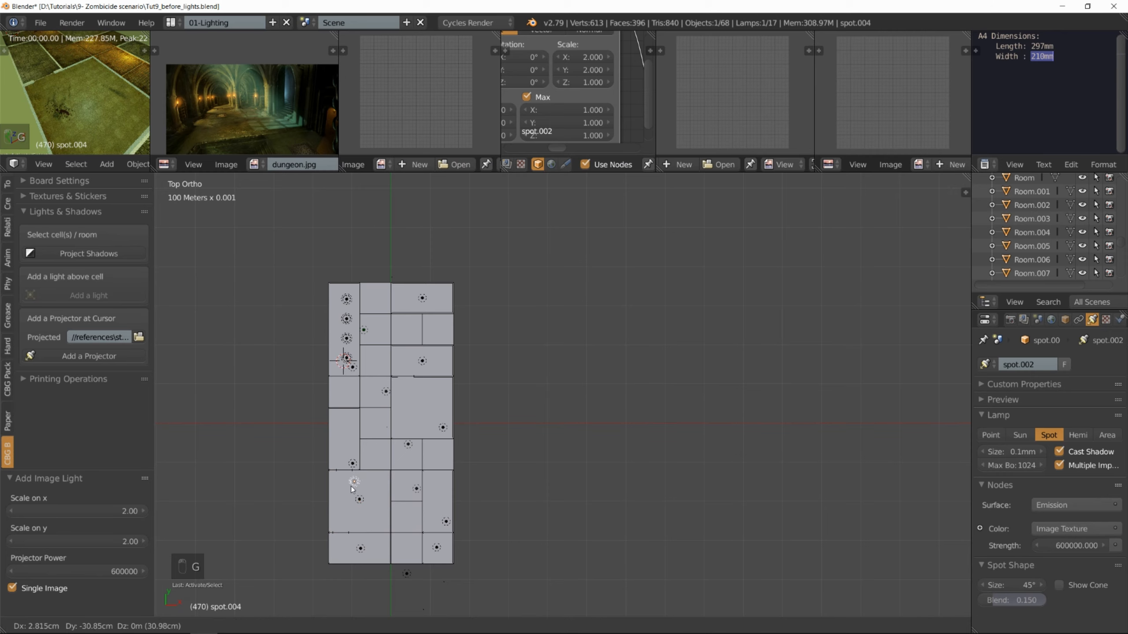
{"action": "left_click", "coordinate": [350, 502]}
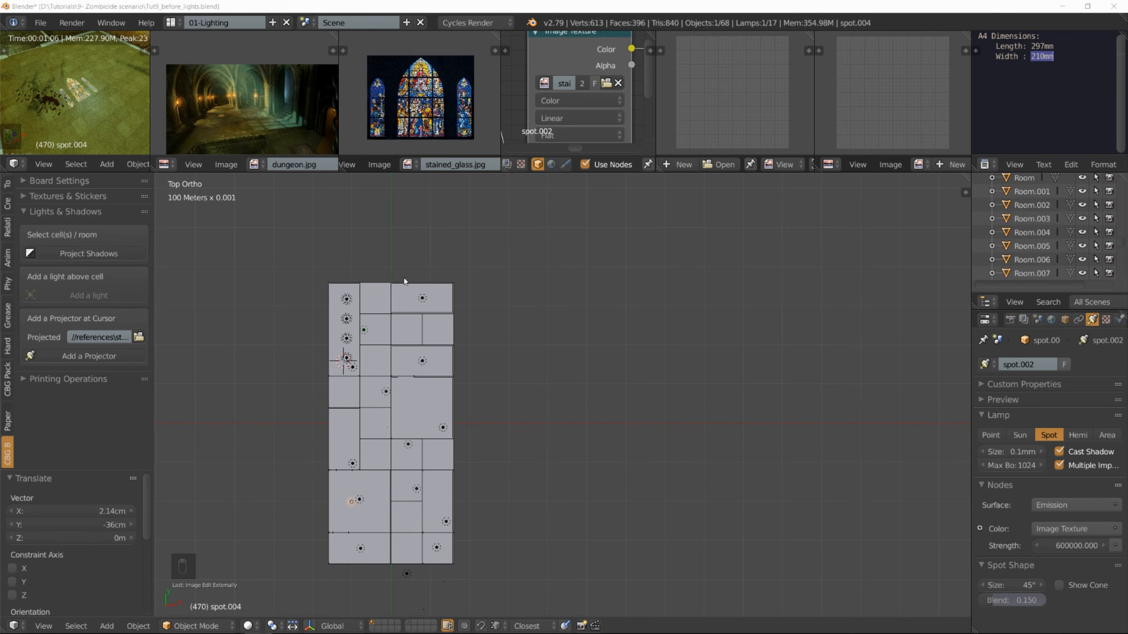
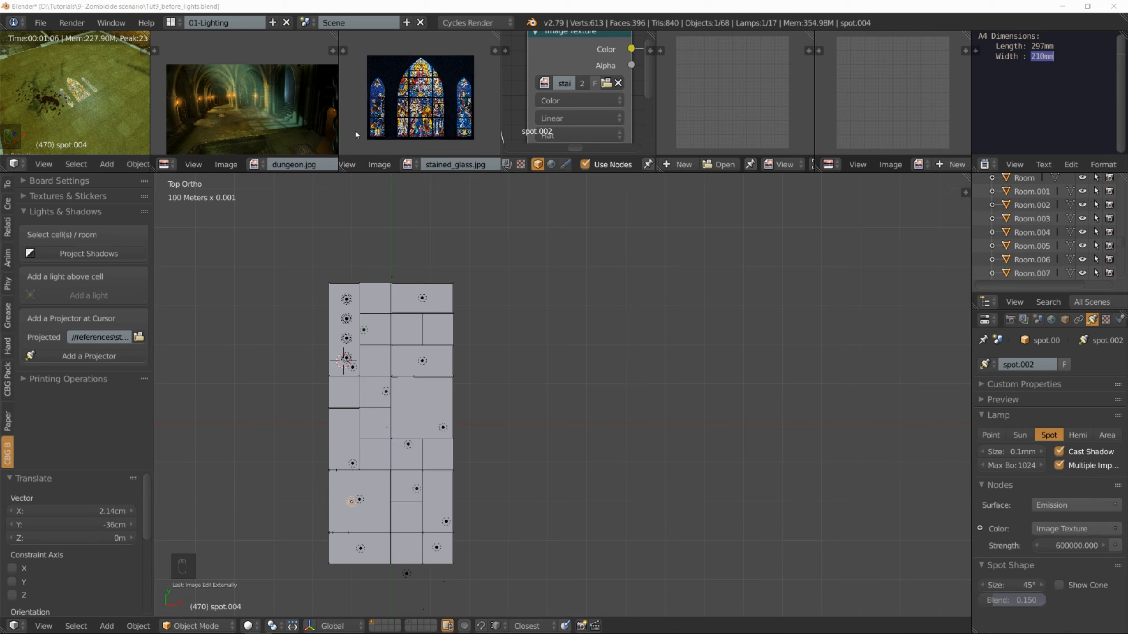
{"action": "left_click", "coordinate": [380, 164]}
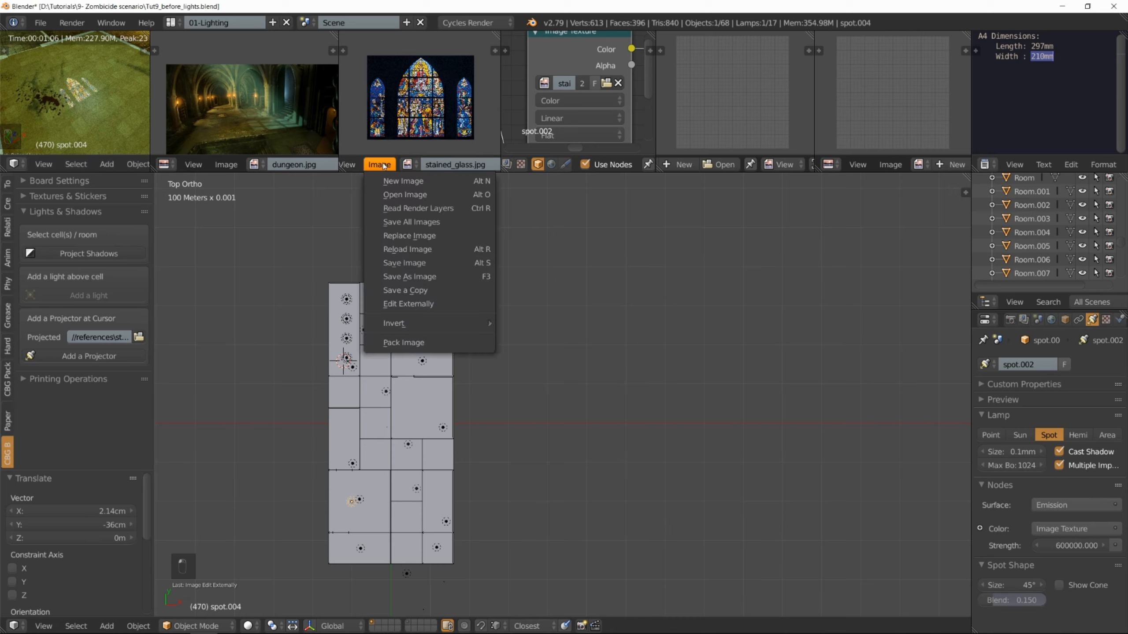
{"action": "left_click", "coordinate": [412, 164]}
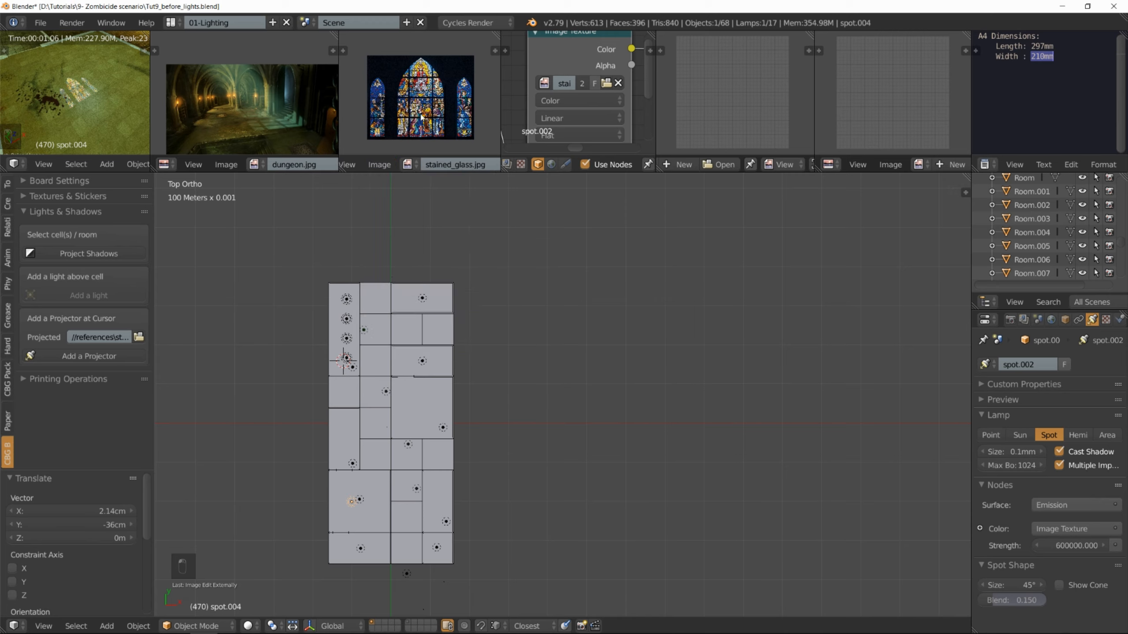
{"action": "left_click", "coordinate": [380, 164]}
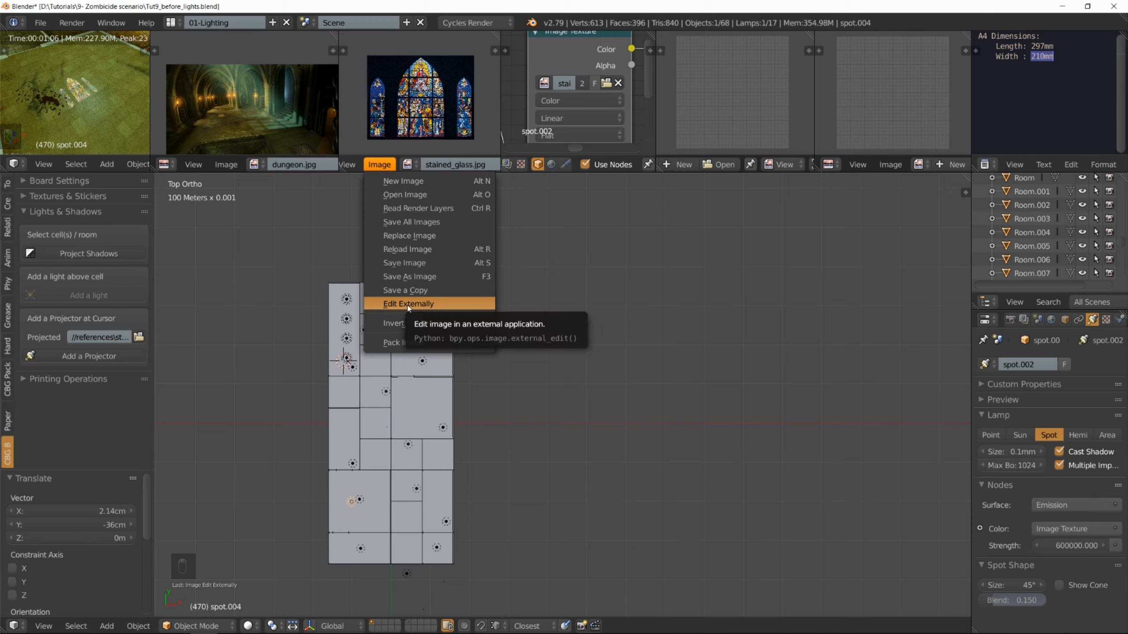
- Check the image editor path in the user preferences' file settings, then close the preferences
{"action": "left_click", "coordinate": [39, 23]}
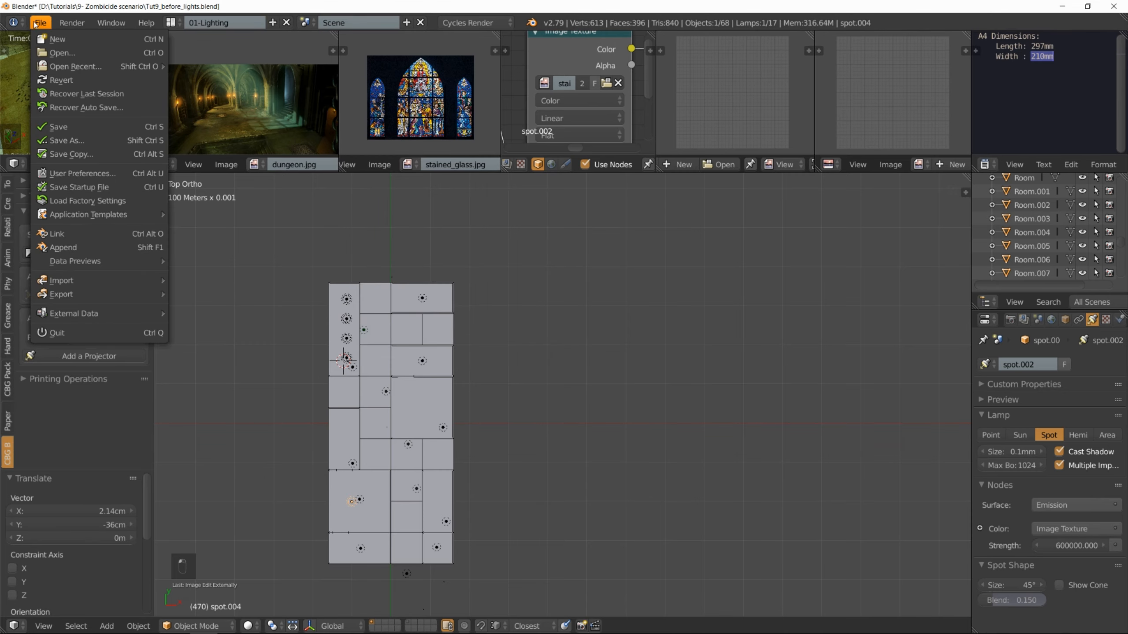
{"action": "left_click", "coordinate": [60, 172]}
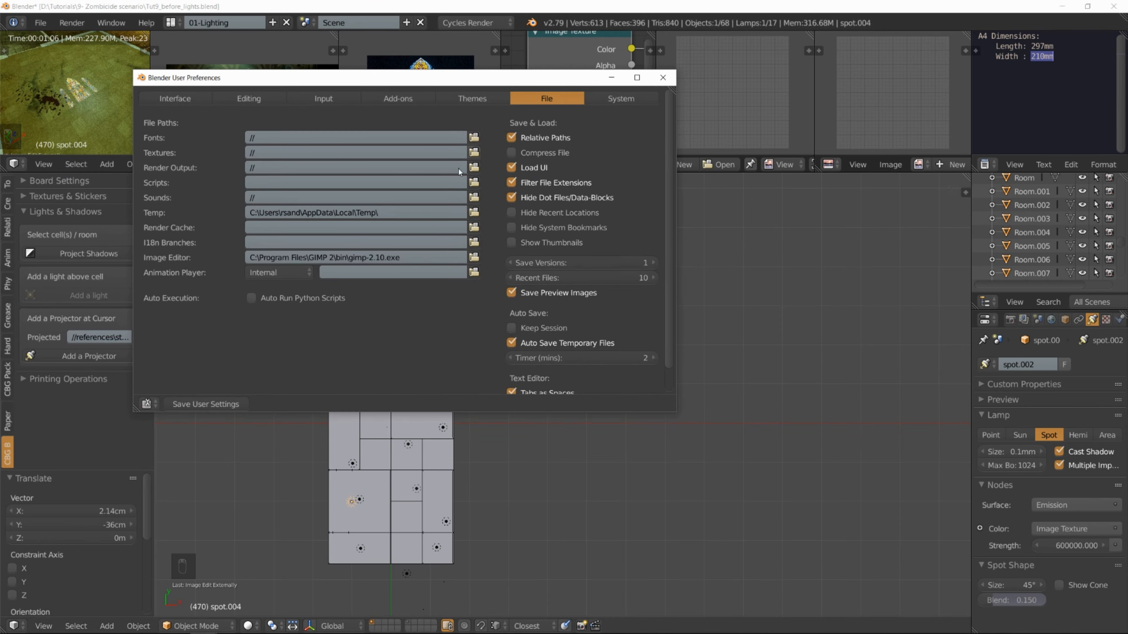
{"action": "left_click", "coordinate": [412, 262]}
{"action": "left_click", "coordinate": [393, 257]}
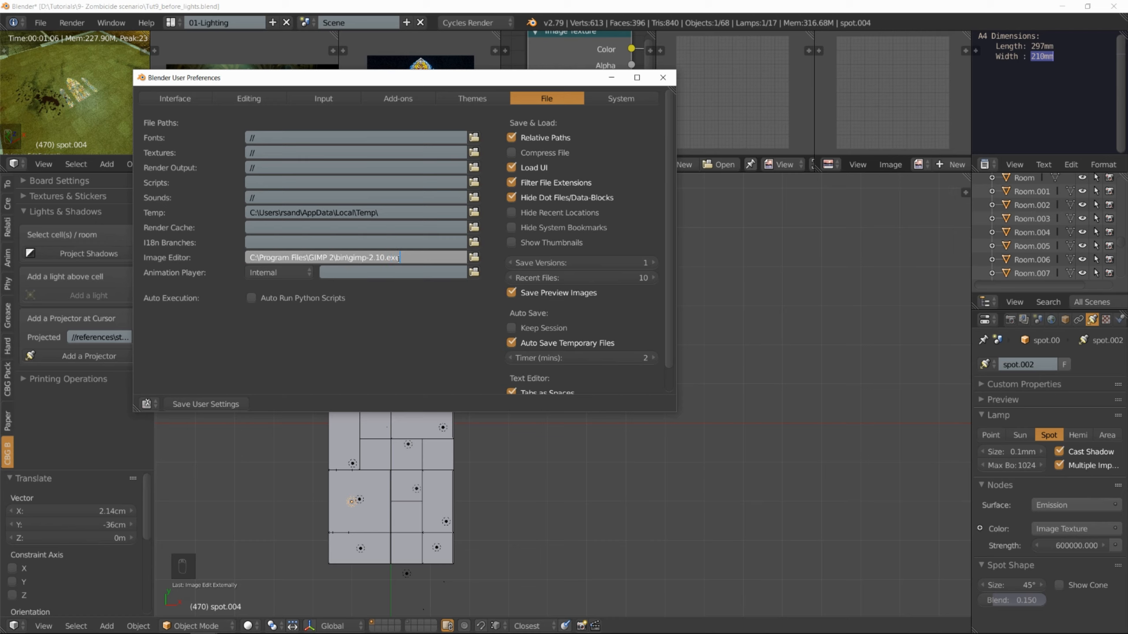
{"action": "left_click_drag", "start_coordinate": [399, 257], "coordinate": [349, 260]}
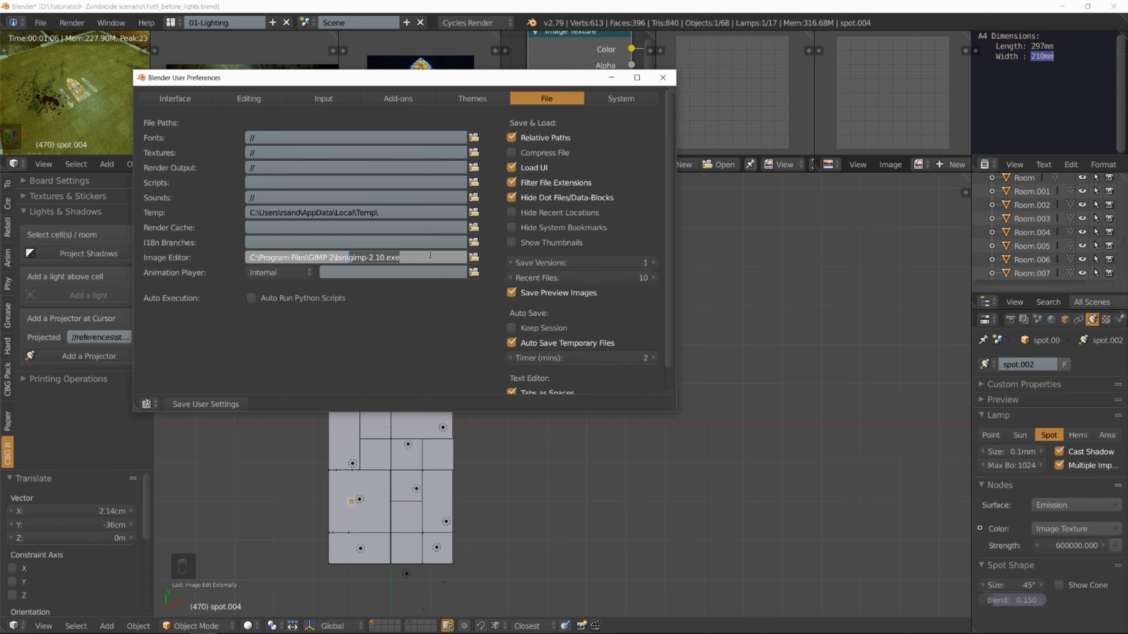
{"action": "left_click_drag", "start_coordinate": [430, 255], "coordinate": [351, 259]}
{"action": "left_click_drag", "start_coordinate": [425, 261], "coordinate": [350, 259]}
{"action": "left_click", "coordinate": [661, 78]}
- Edit stained_glass.jpg externally in GIMP and resize its canvas to 1400 × 1400 px
{"action": "left_click", "coordinate": [380, 165]}
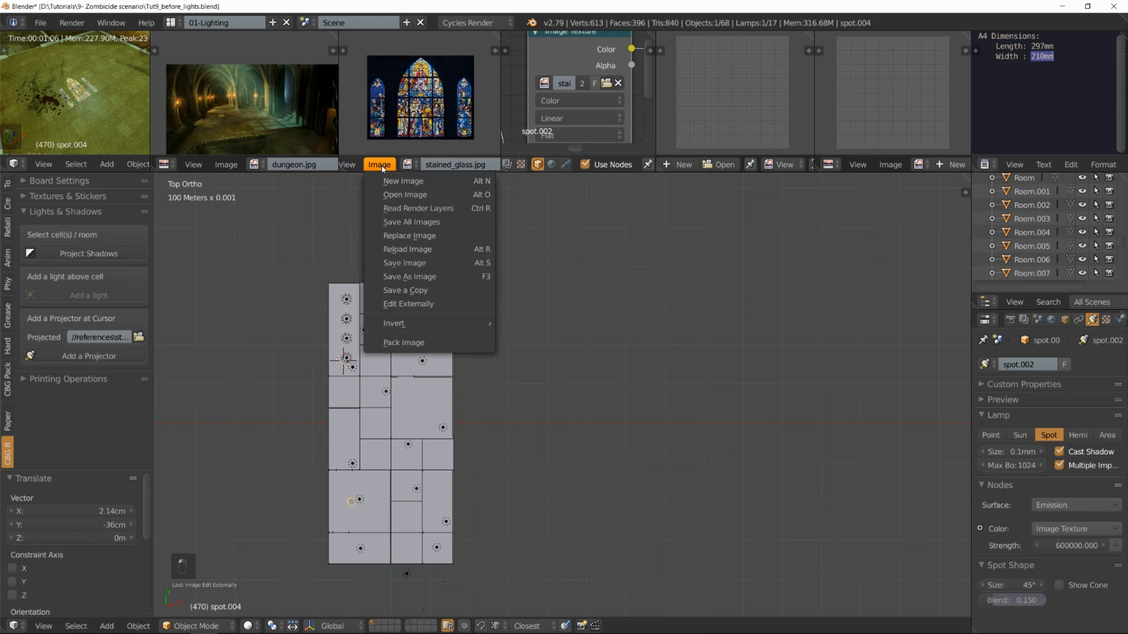
{"action": "left_click", "coordinate": [403, 305]}
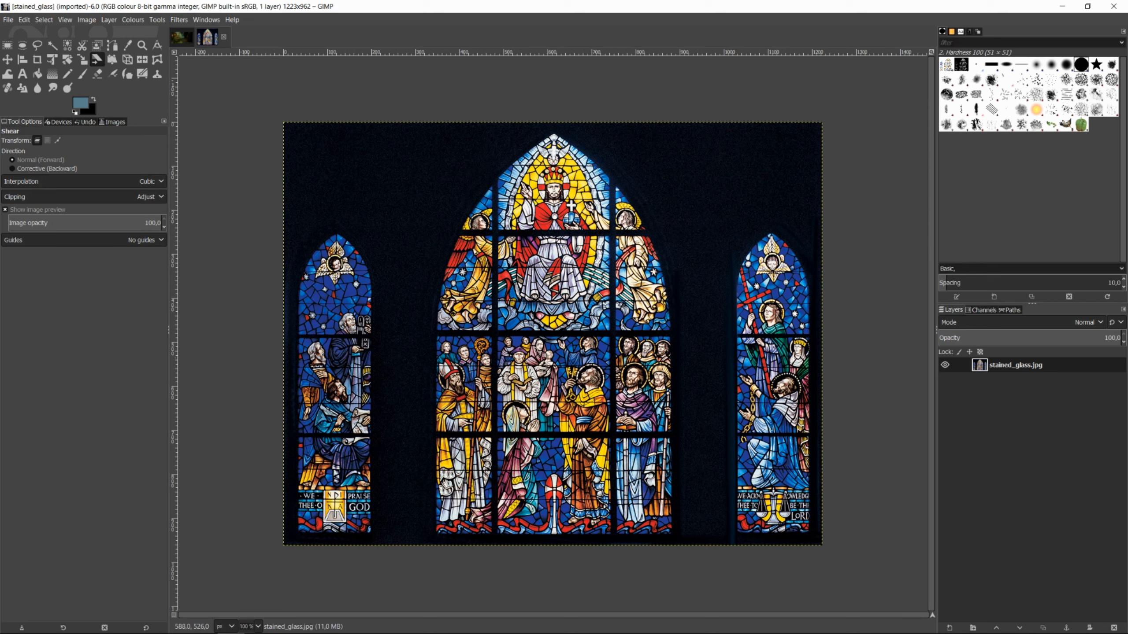
{"action": "left_click", "coordinate": [109, 19]}
{"action": "mouse_move", "coordinate": [95, 21]}
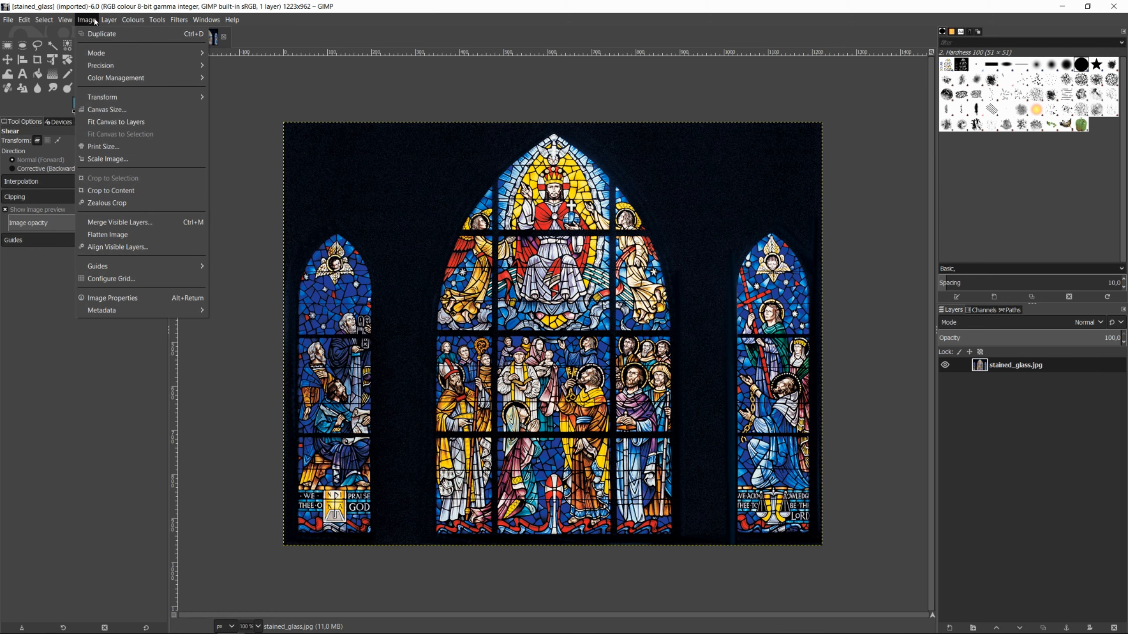
{"action": "left_click", "coordinate": [102, 108]}
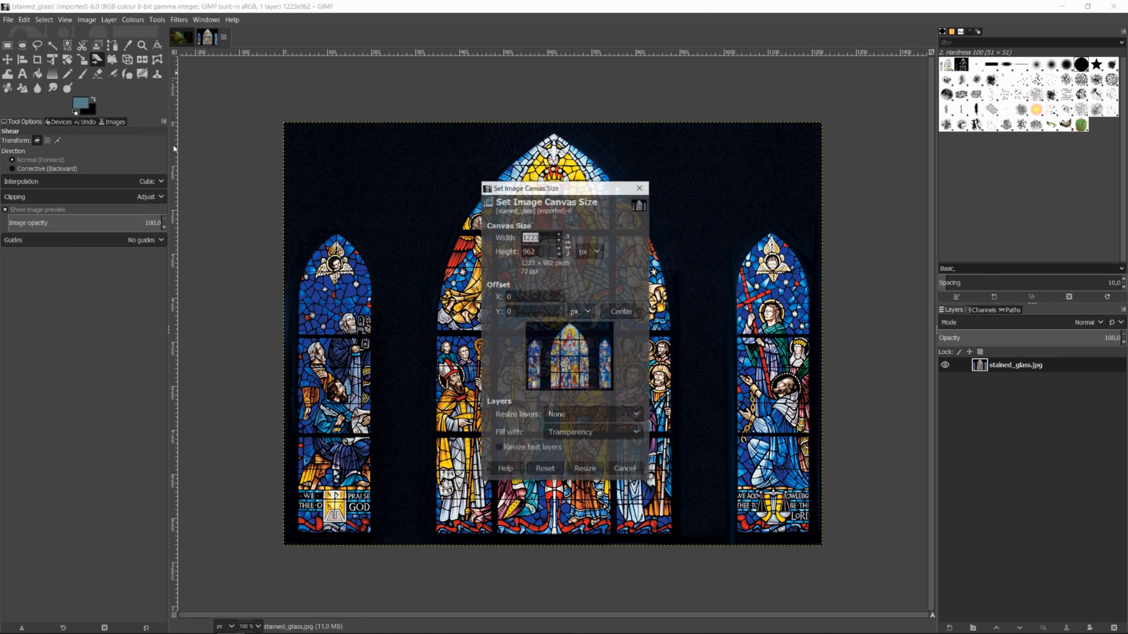
{"action": "type", "text": "1400"}
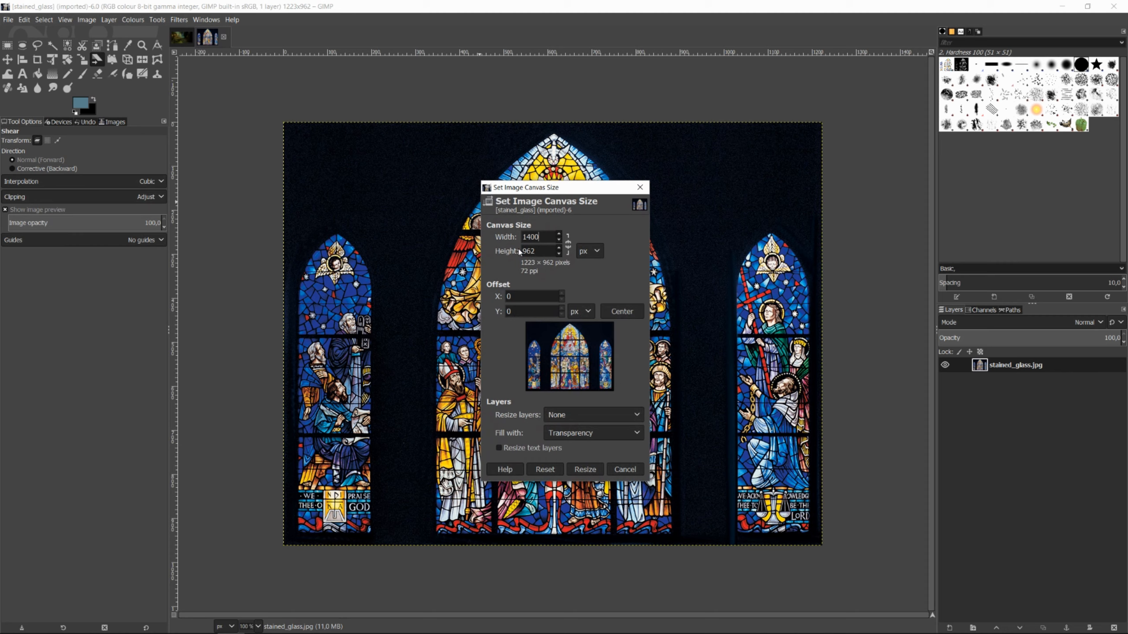
{"action": "left_click_drag", "start_coordinate": [540, 252], "coordinate": [509, 254]}
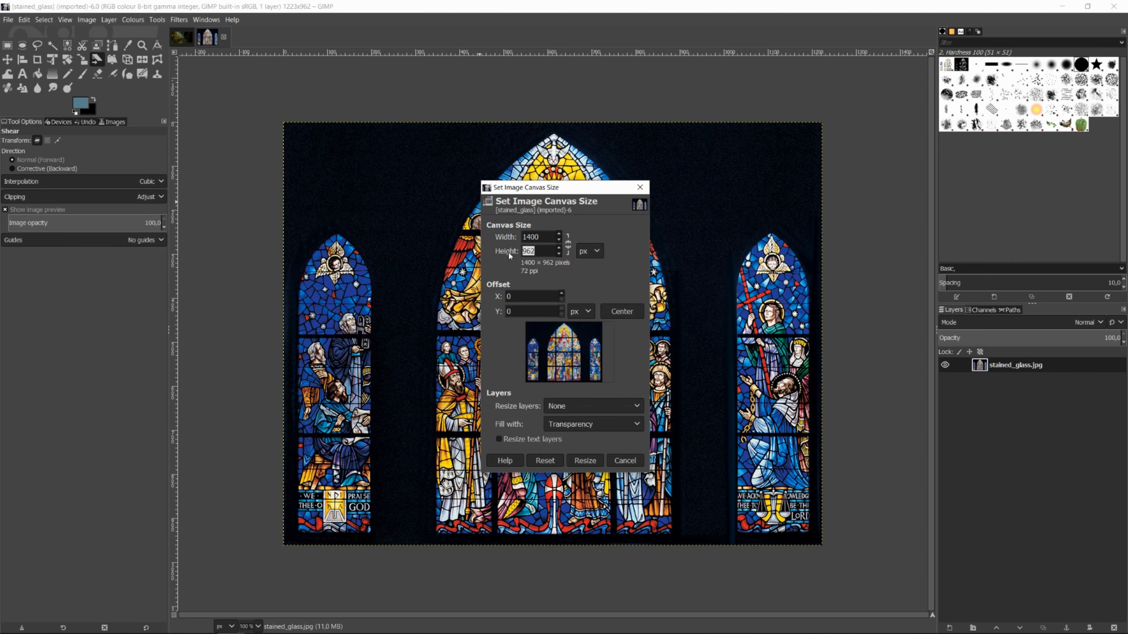
{"action": "type", "text": "1400"}
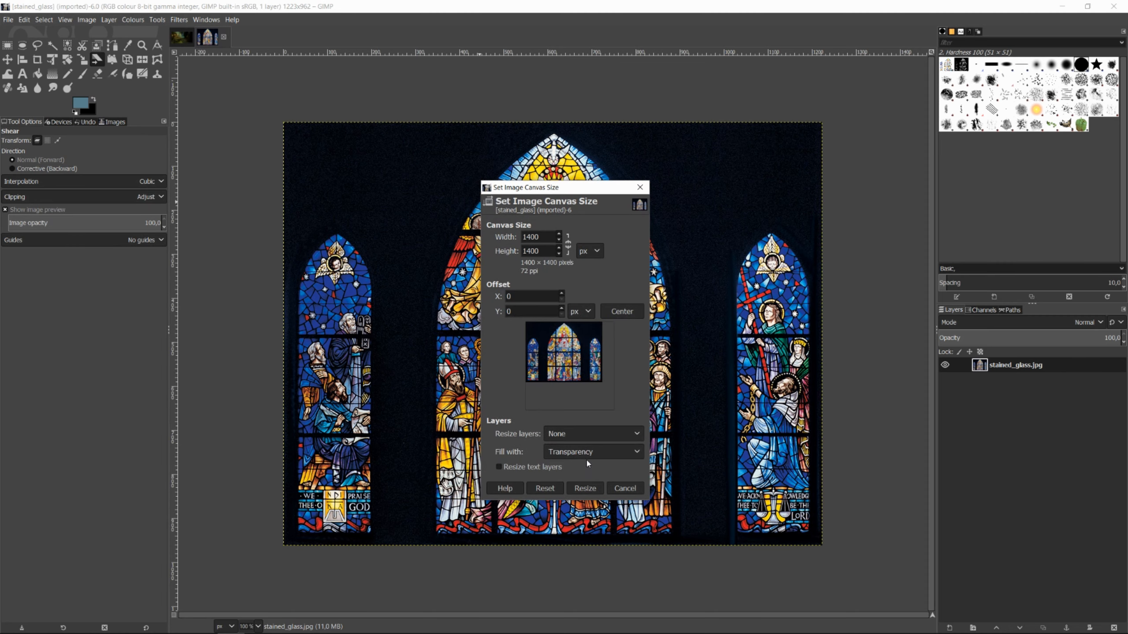
{"action": "left_click", "coordinate": [585, 461]}
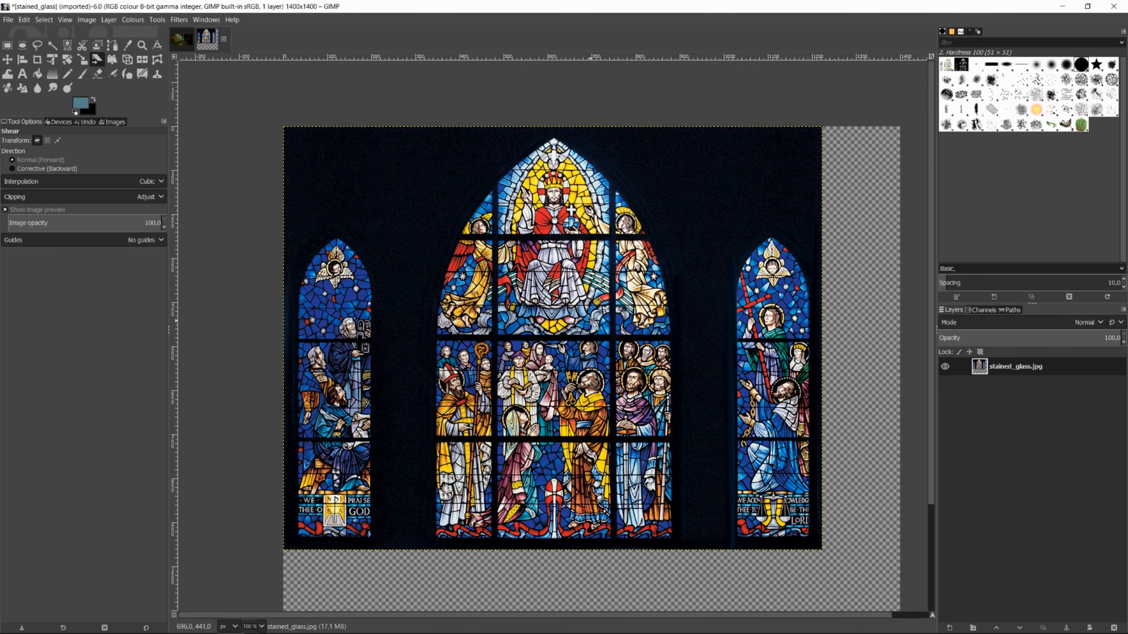
- Move the stained glass layer away from the canvas corner to roughly the middle of the enlarged canvas
{"action": "scroll", "coordinate": [567, 296], "scroll_direction": "down", "scroll_amount": 1, "text": "ctrl"}
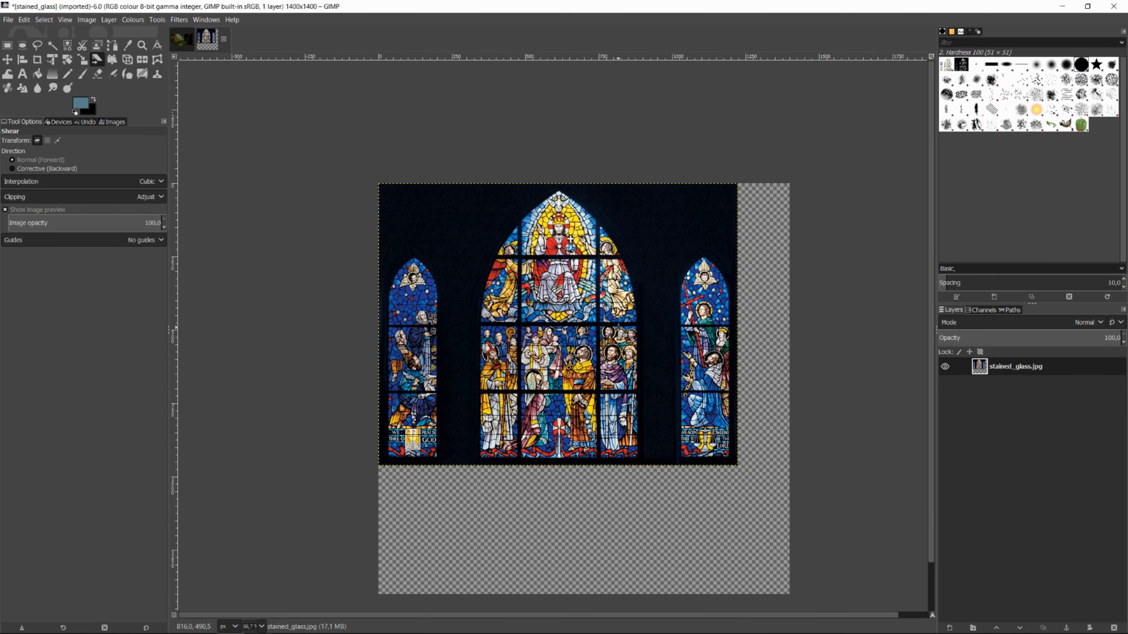
{"action": "middle_click_drag", "start_coordinate": [655, 345], "coordinate": [575, 286]}
{"action": "key", "text": "m"}
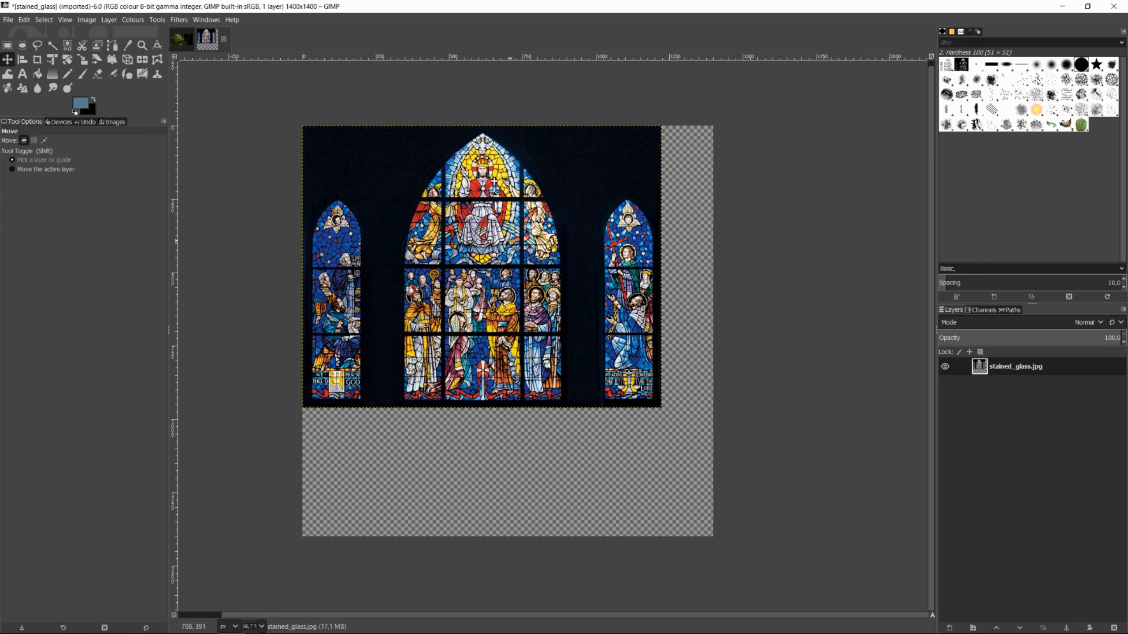
{"action": "left_click_drag", "start_coordinate": [480, 232], "coordinate": [503, 287]}
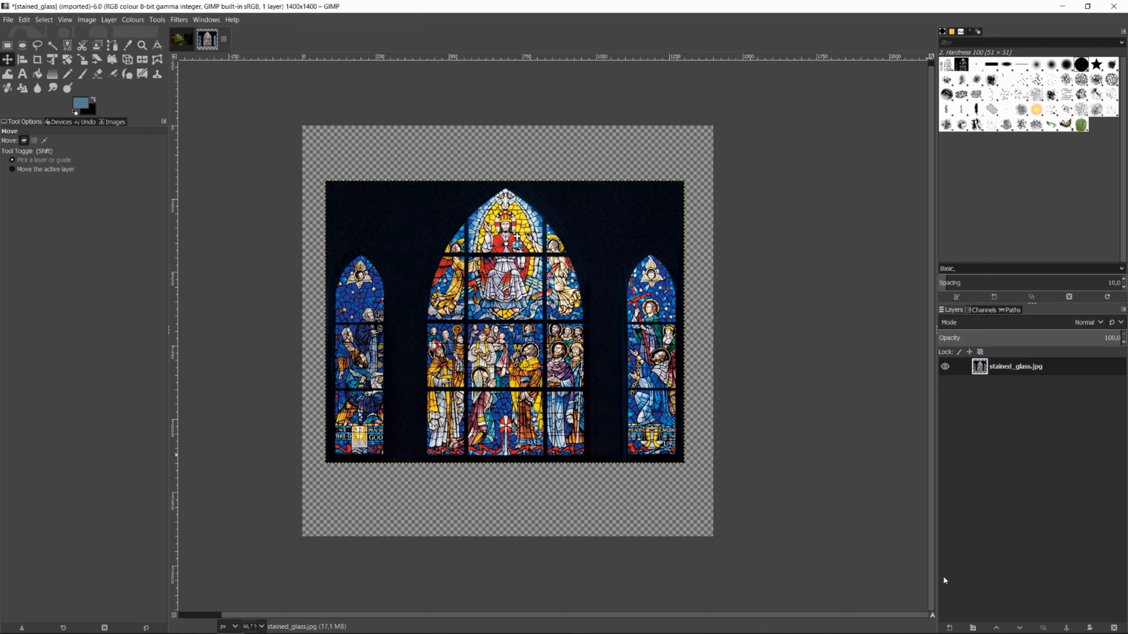
- Add a new 1400 × 1400 px layer beneath the stained glass layer and fill it with black
{"action": "left_click", "coordinate": [949, 628]}
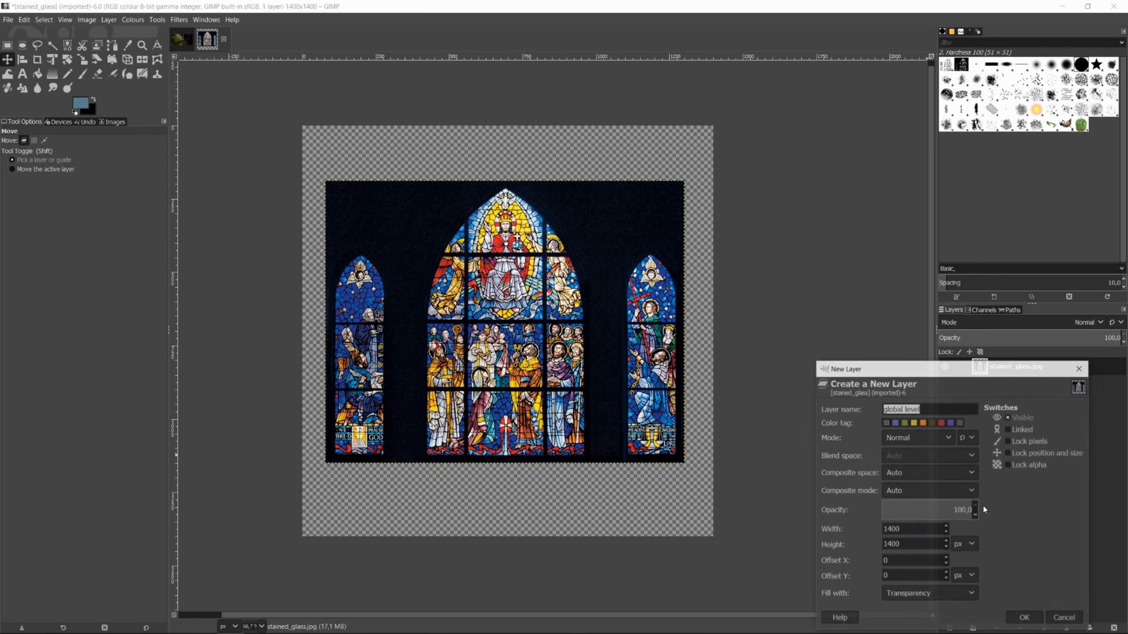
{"action": "left_click", "coordinate": [1024, 619]}
{"action": "left_click_drag", "start_coordinate": [1005, 375], "coordinate": [1001, 401]}
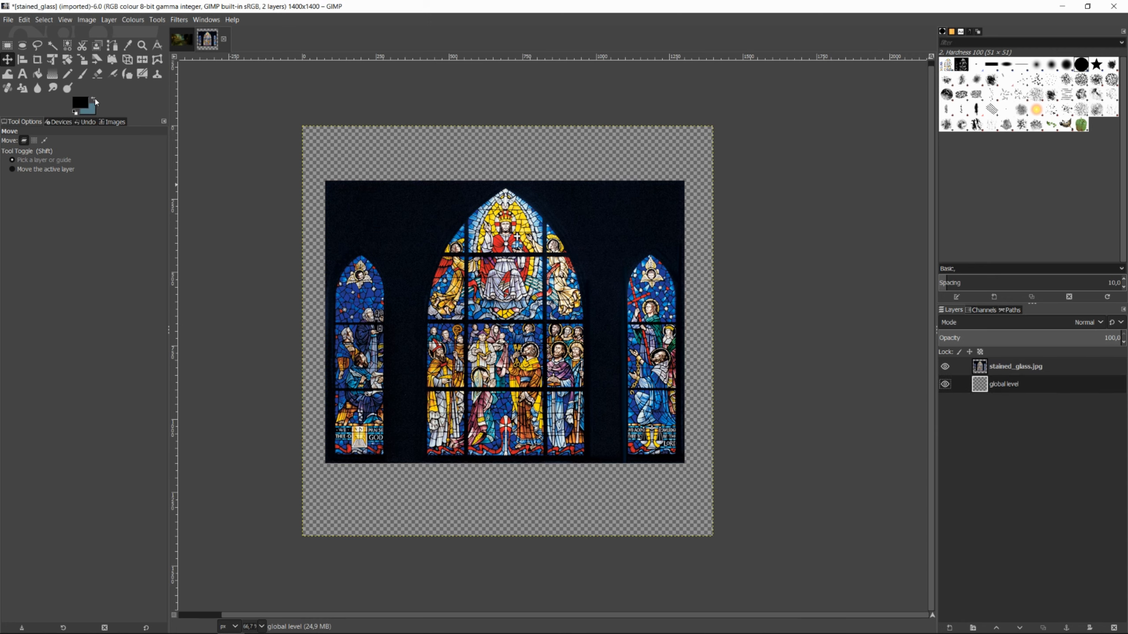
{"action": "left_click", "coordinate": [38, 74]}
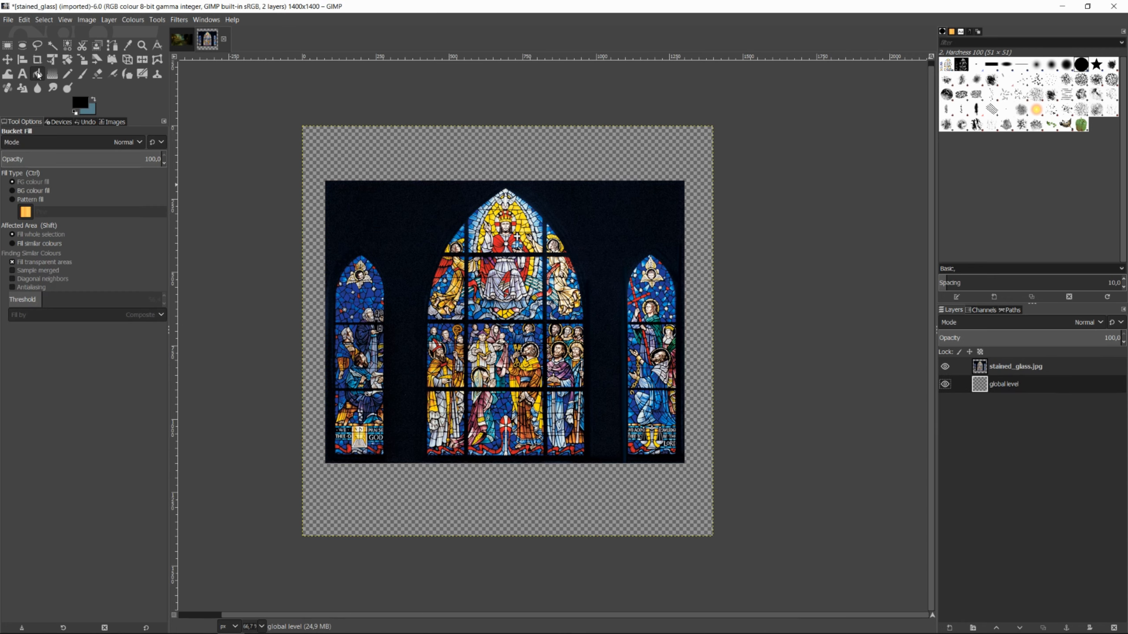
{"action": "left_click", "coordinate": [417, 162]}
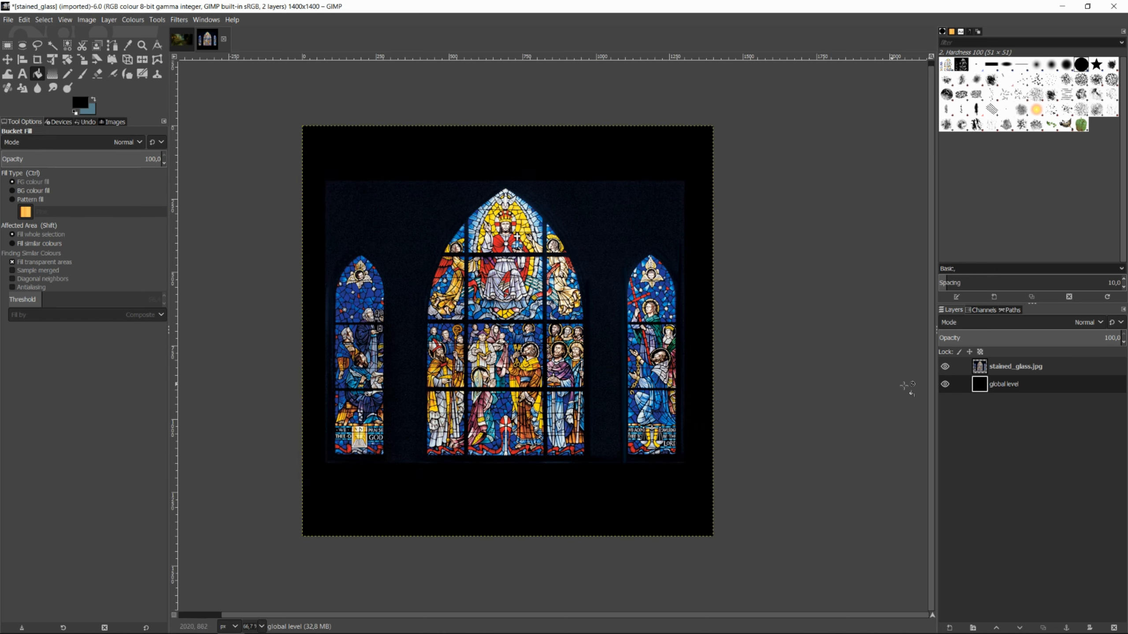
- On the stained_glass.jpg layer, select the dark background by colour with a threshold of 45.5, and invert the selection to the coloured glass
{"action": "left_click", "coordinate": [968, 366]}
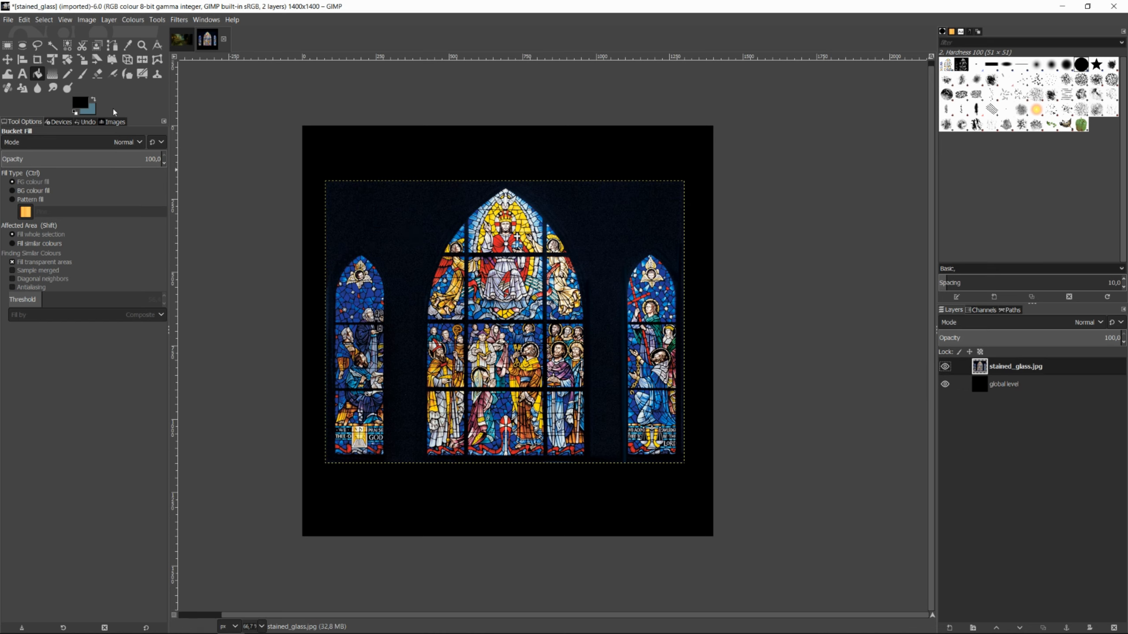
{"action": "left_click", "coordinate": [67, 46]}
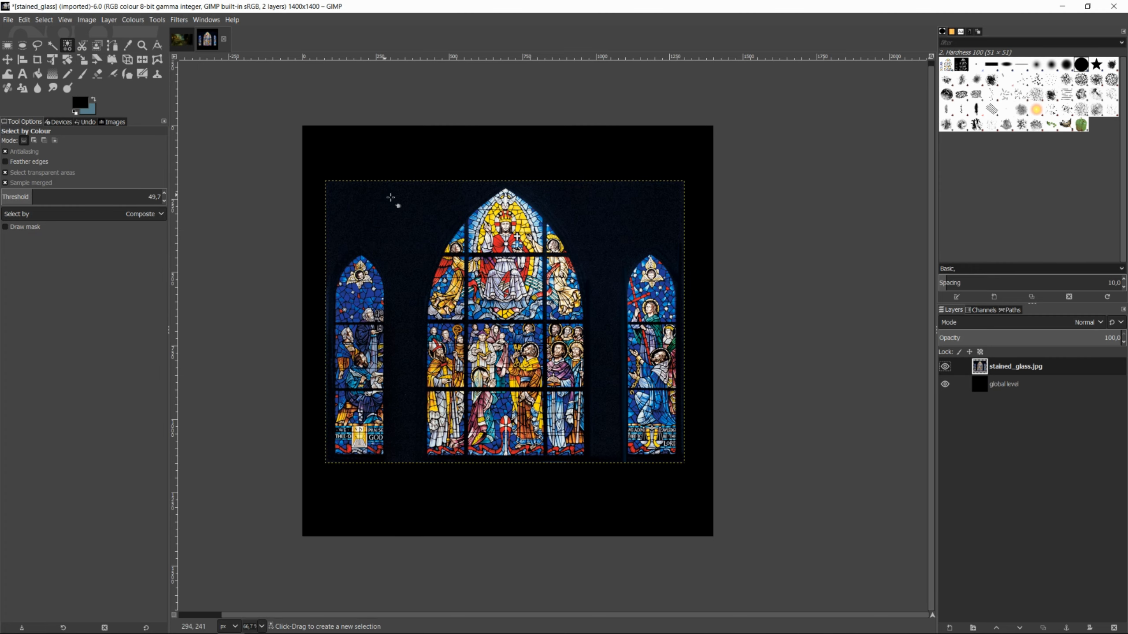
{"action": "left_click", "coordinate": [398, 227]}
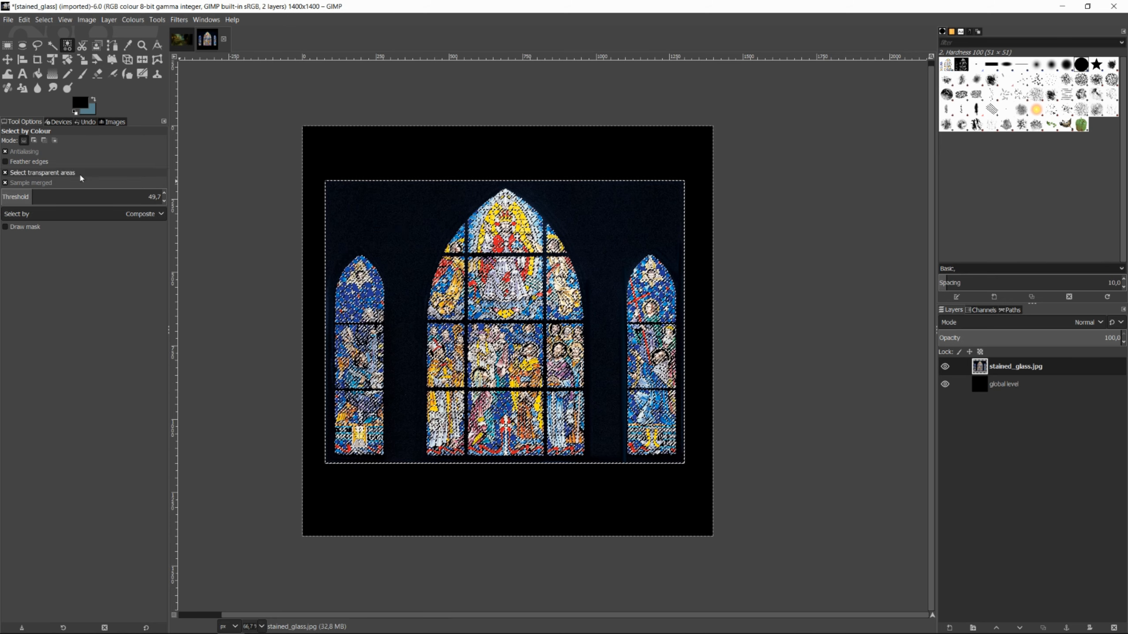
{"action": "left_click", "coordinate": [24, 195]}
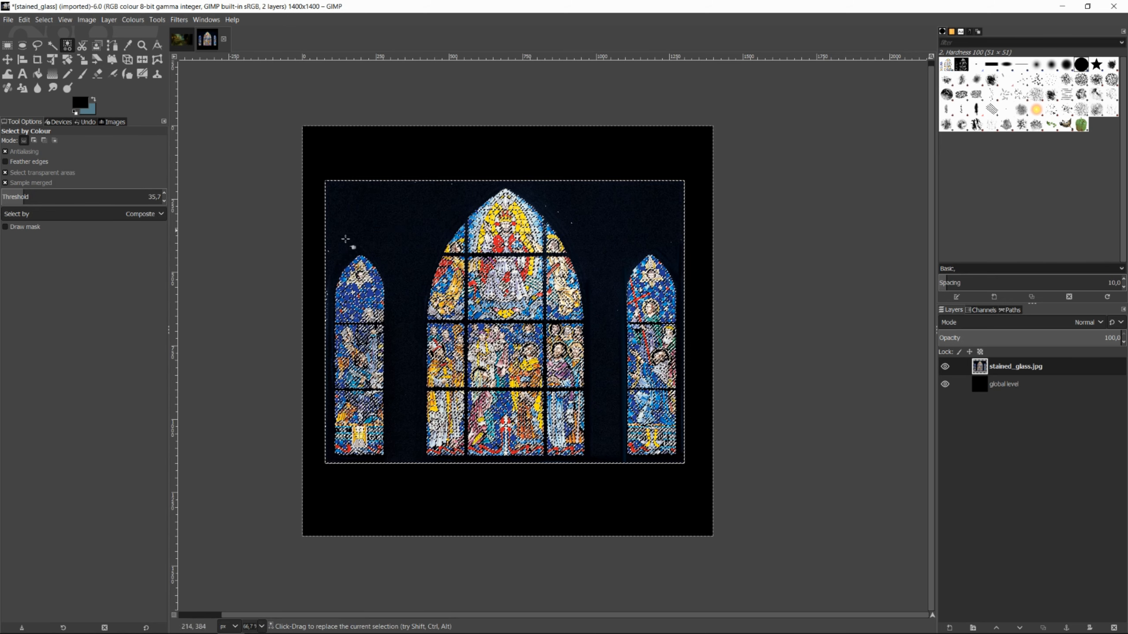
{"action": "left_click", "coordinate": [29, 197]}
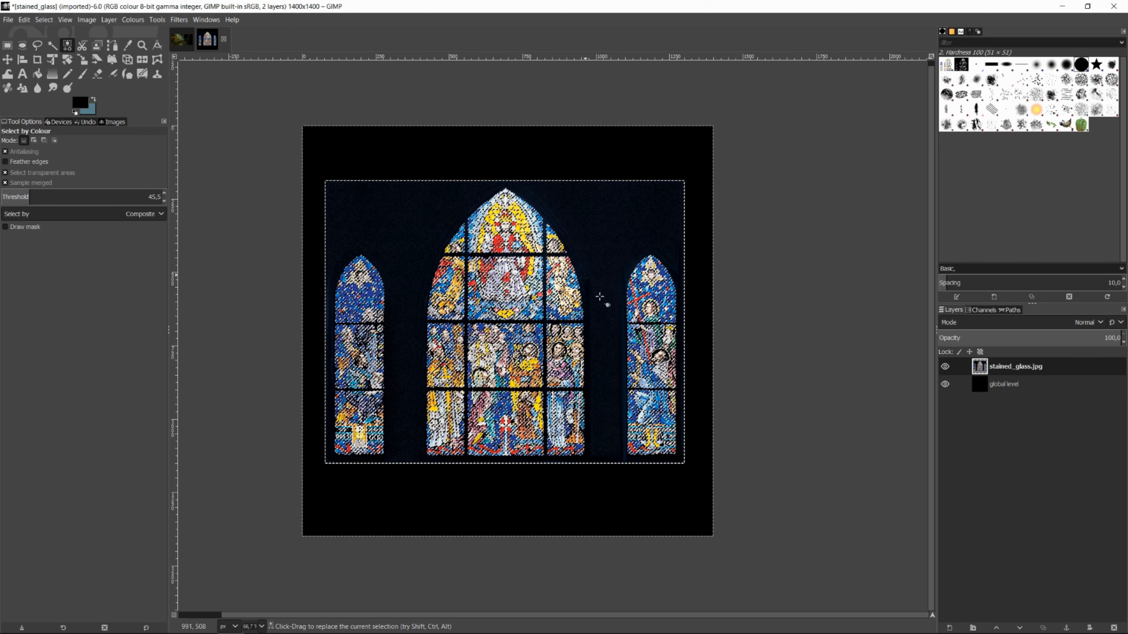
{"action": "left_click", "coordinate": [45, 19]}
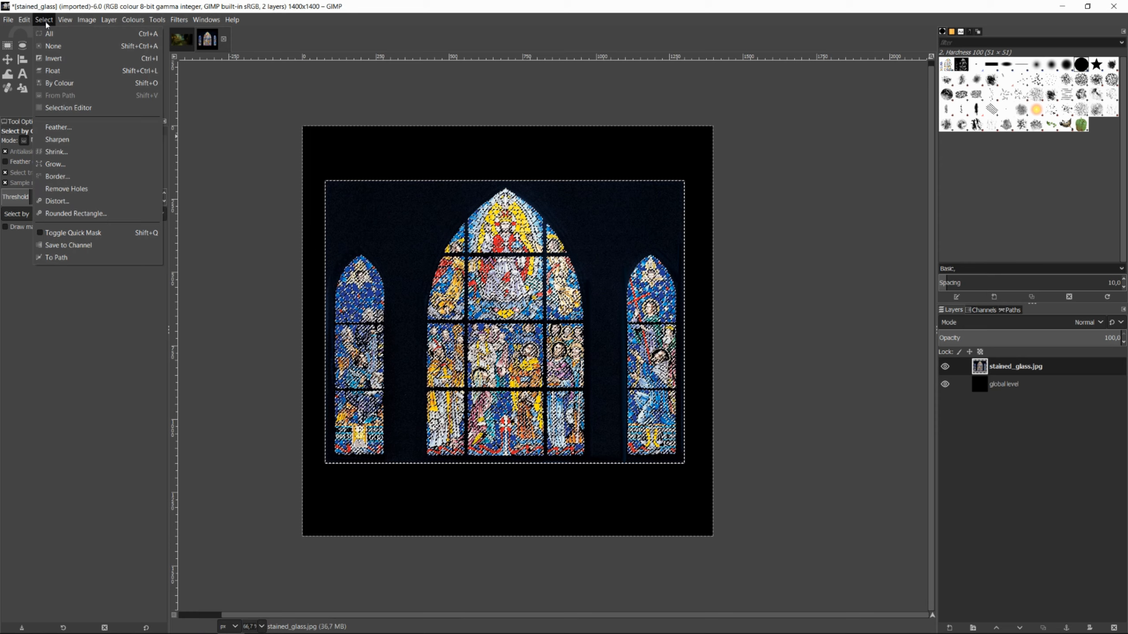
{"action": "left_click", "coordinate": [57, 59]}
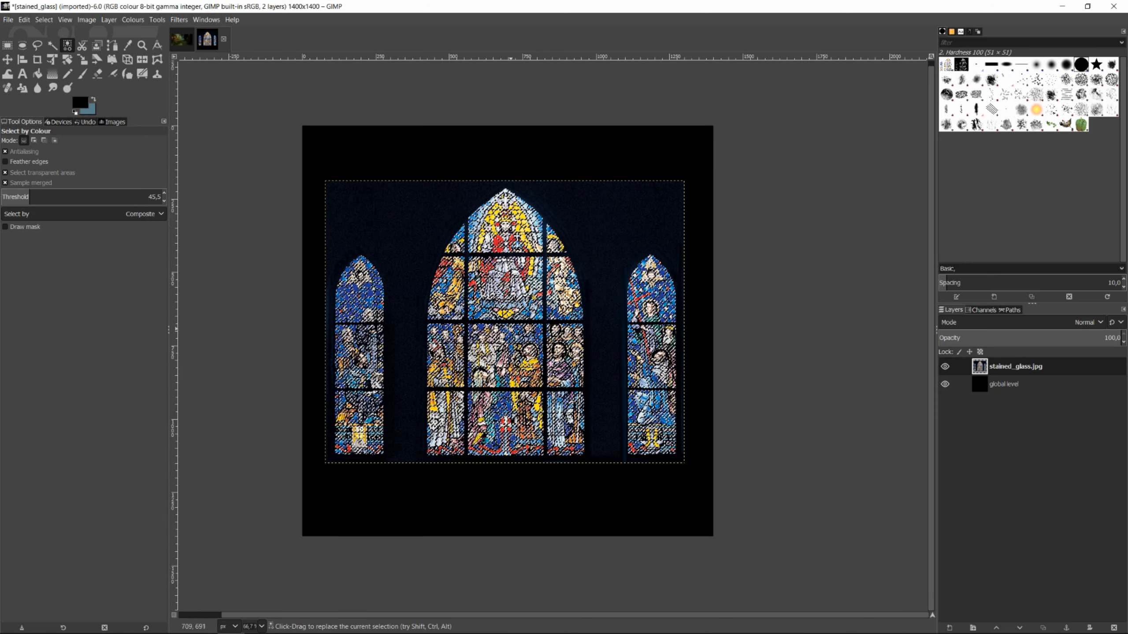
- Copy the selected coloured glass and paste it as a floating selection above the stained glass layer
{"action": "key", "text": "ctrl"}
{"action": "key", "text": "ctrl+c"}
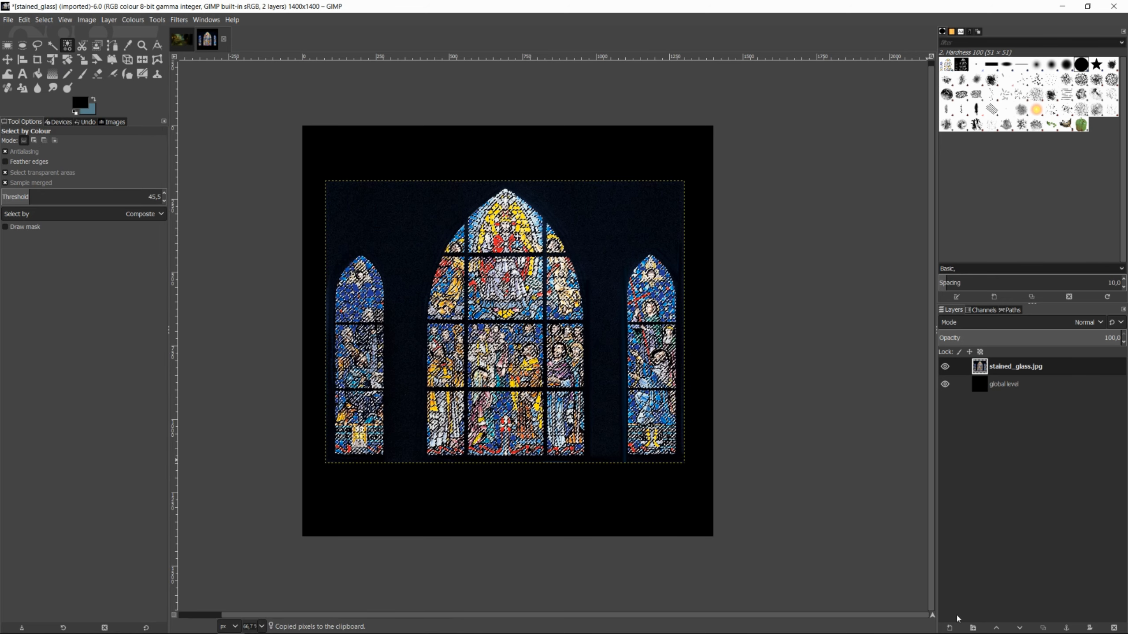
{"action": "key", "text": "ctrl"}
{"action": "key", "text": "ctrl+v"}
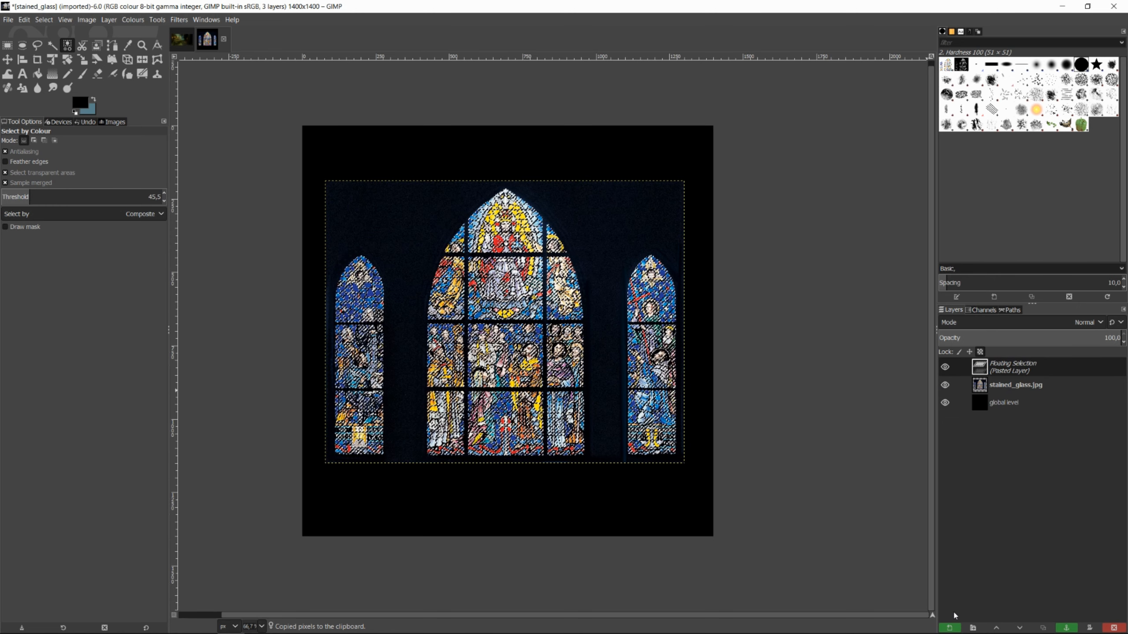
- Turn the floating selection of coloured glass into its own layer and delete the original stained_glass.jpg layer
{"action": "left_click", "coordinate": [949, 628]}
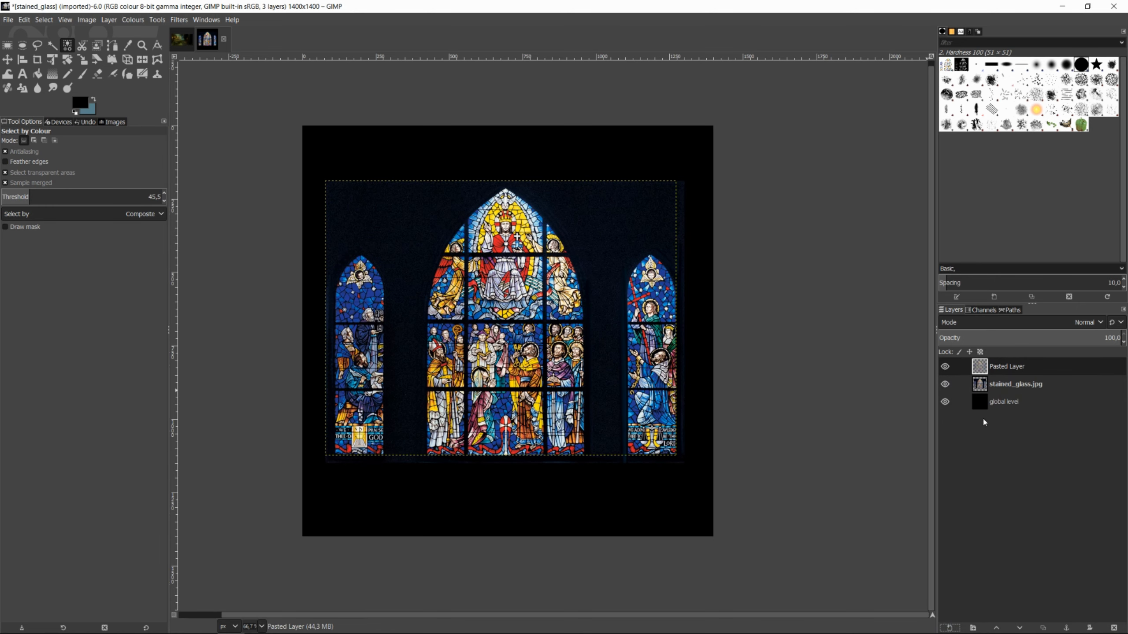
{"action": "left_click", "coordinate": [1003, 385]}
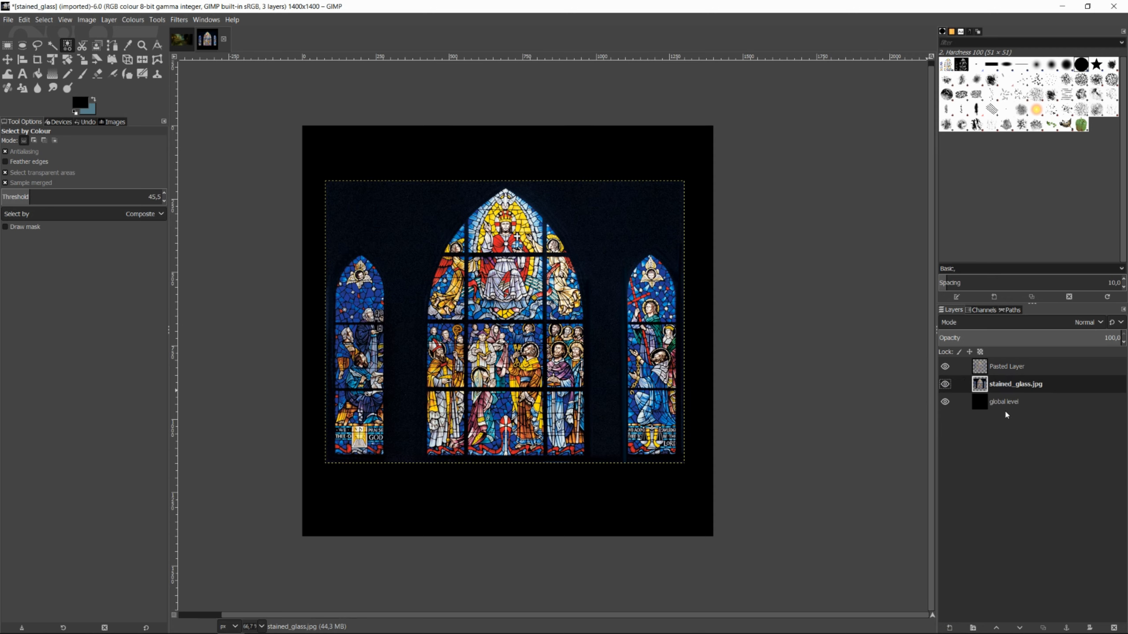
{"action": "left_click", "coordinate": [1112, 627]}
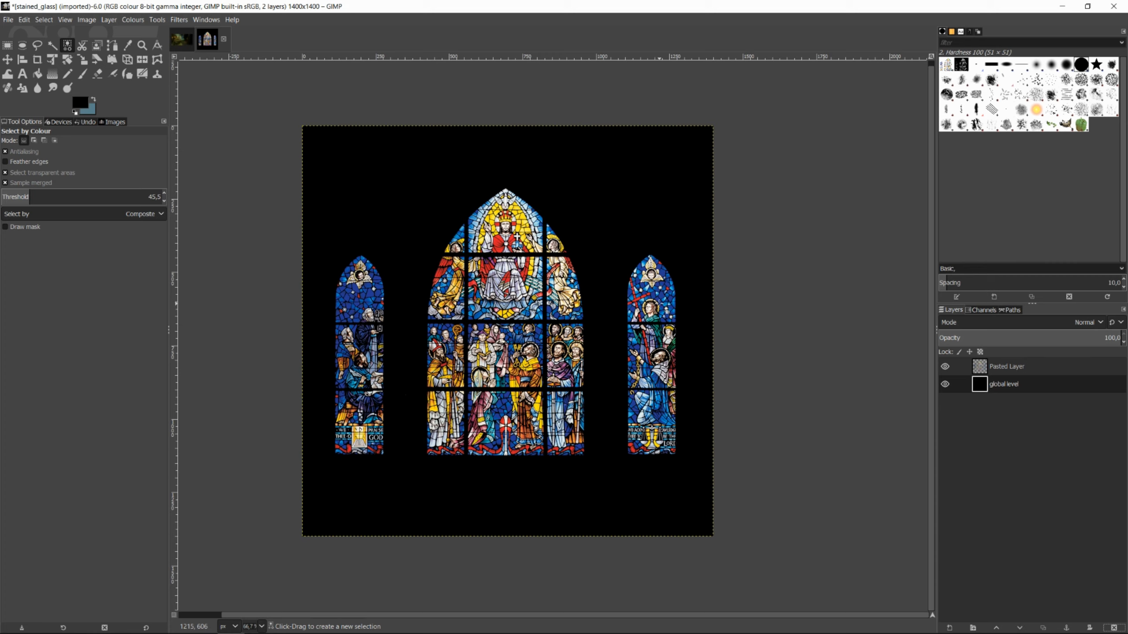
- Convert the pasted glass layer to greyscale using Color to Gray with radius 300, 4 samples and 10 iterations
{"action": "left_click", "coordinate": [1007, 367]}
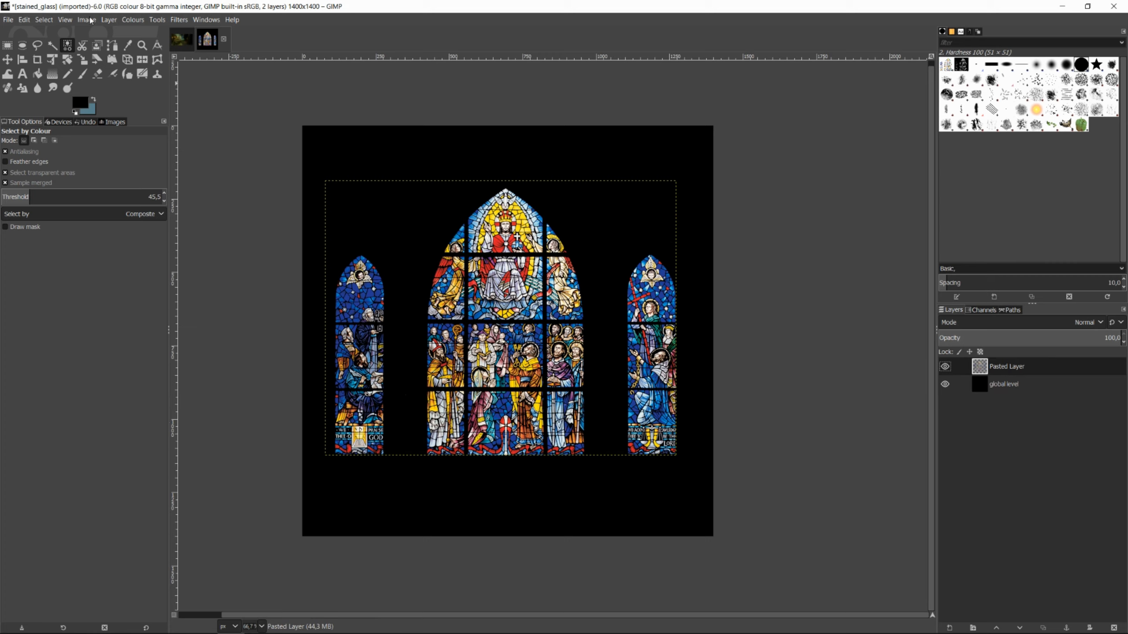
{"action": "left_click", "coordinate": [132, 19]}
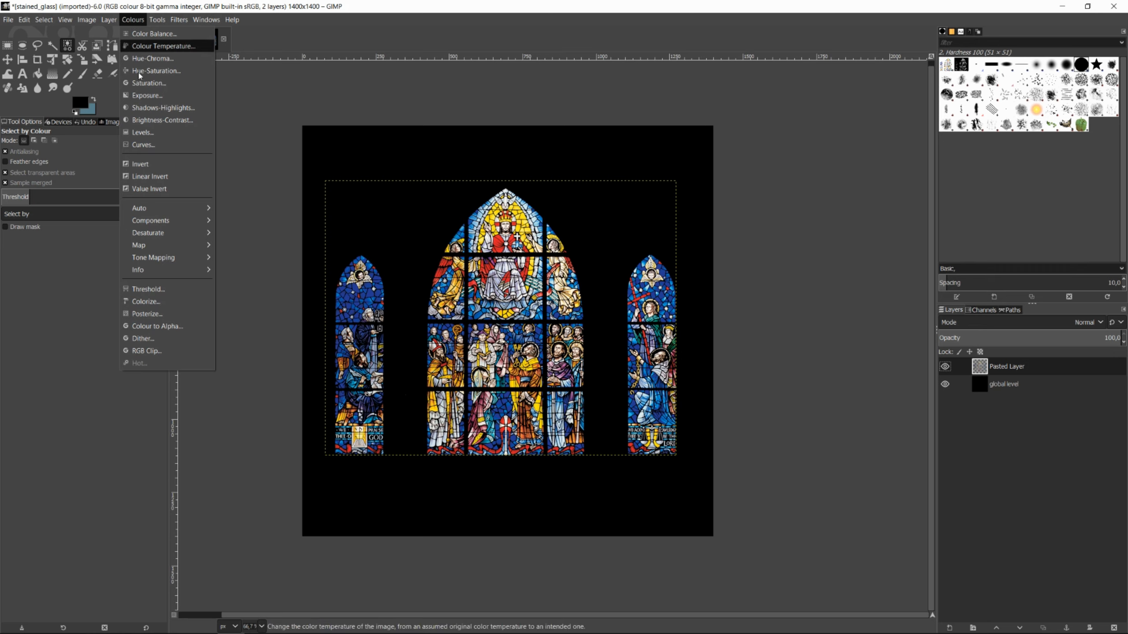
{"action": "mouse_move", "coordinate": [195, 233]}
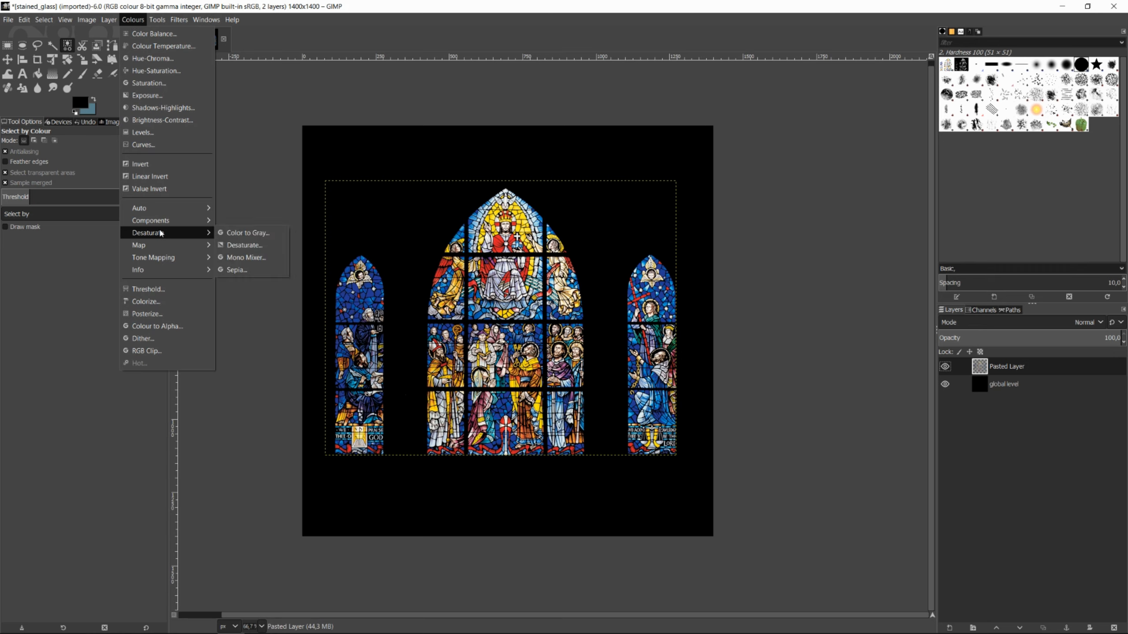
{"action": "left_click", "coordinate": [243, 233]}
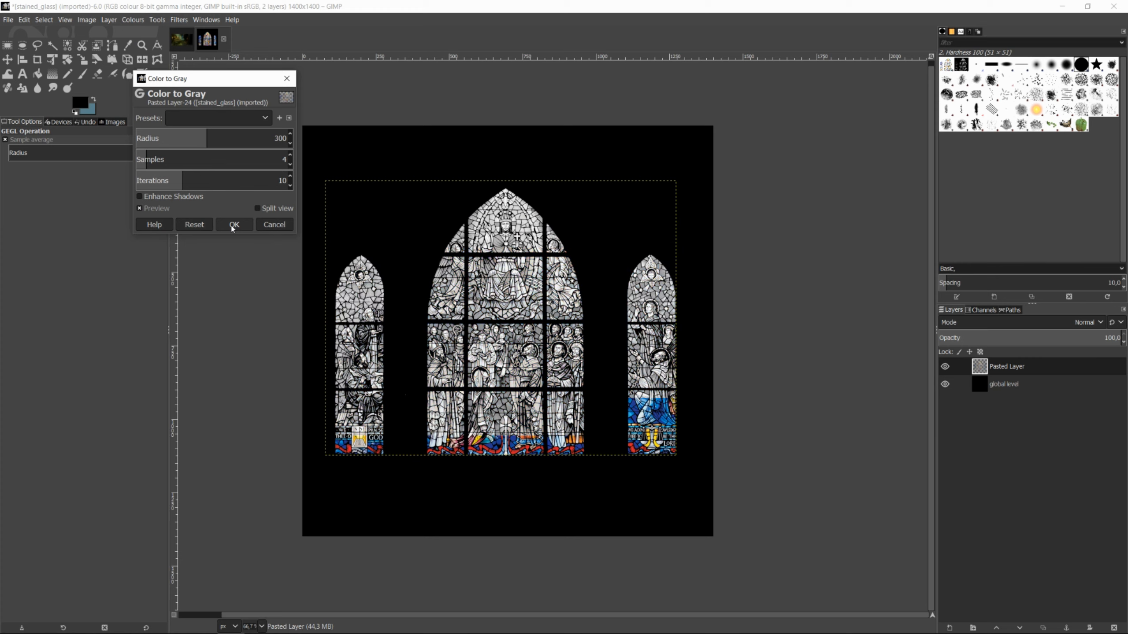
{"action": "left_click", "coordinate": [233, 225]}
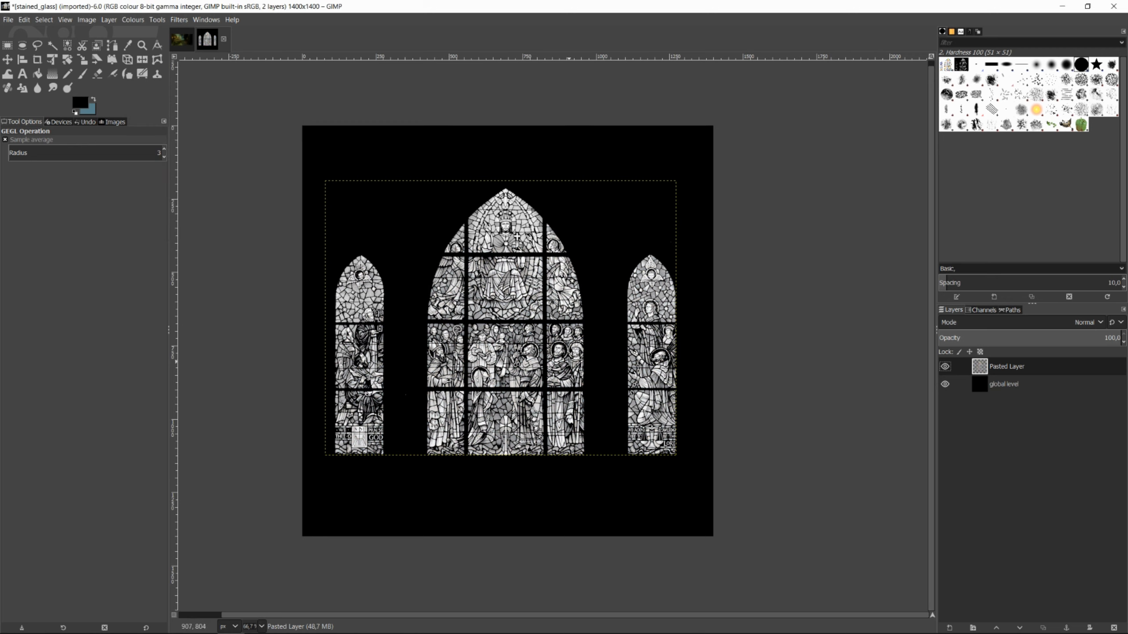
- Add a transparent 1400 × 1400 px layer above the grey glass and set the foreground colour to the muted blue 628f9b
{"action": "left_click", "coordinate": [949, 628]}
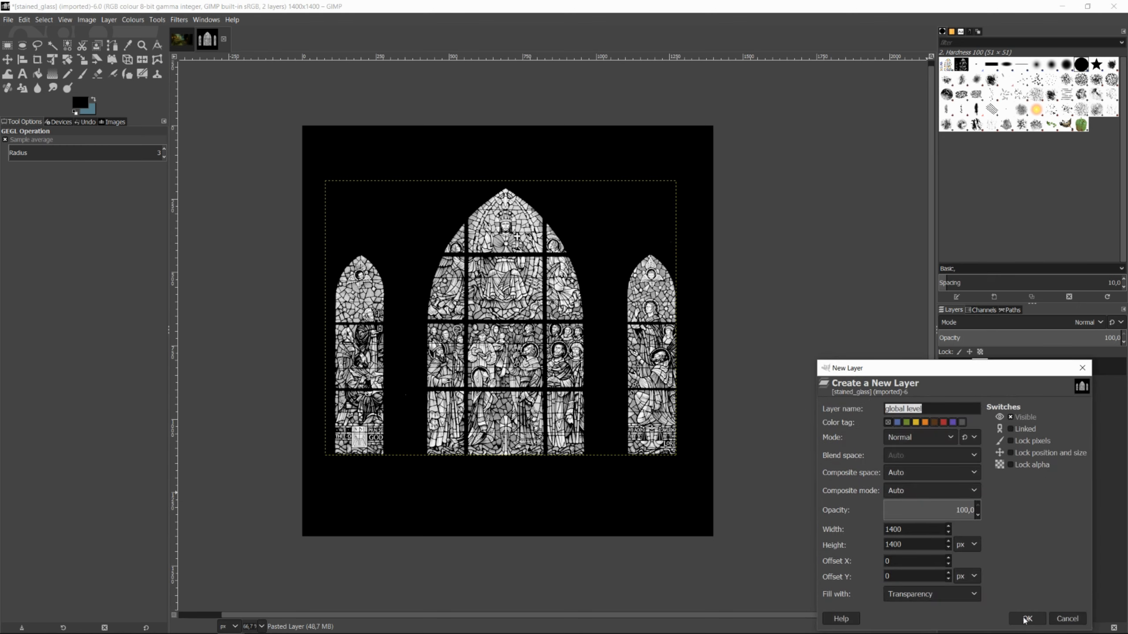
{"action": "left_click", "coordinate": [1026, 619]}
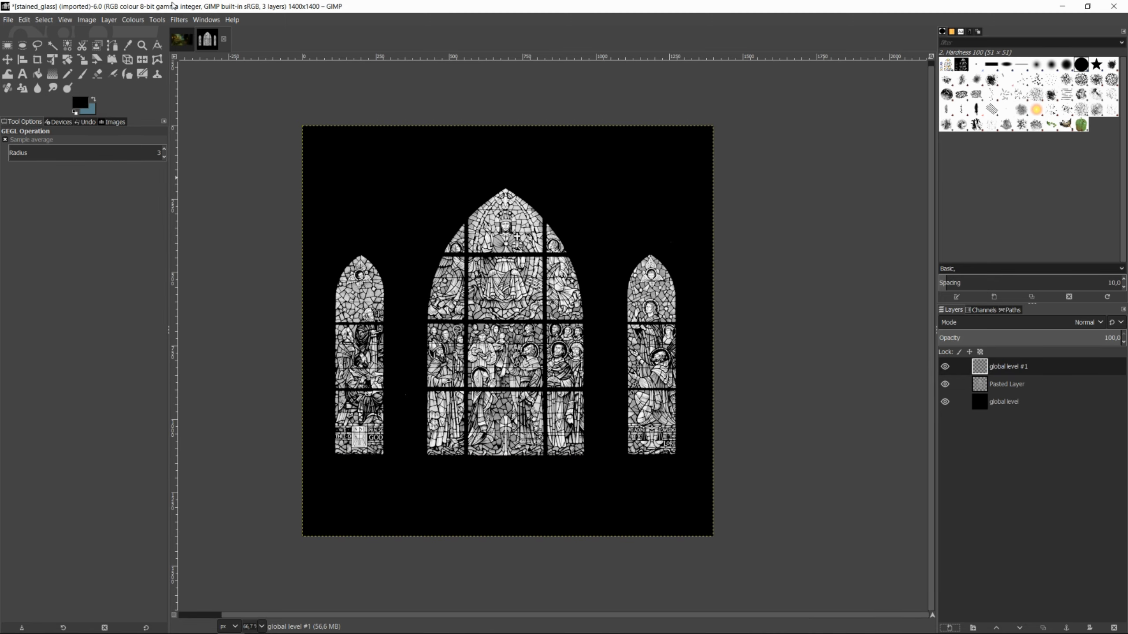
{"action": "left_click_drag", "start_coordinate": [172, 6], "coordinate": [518, 222]}
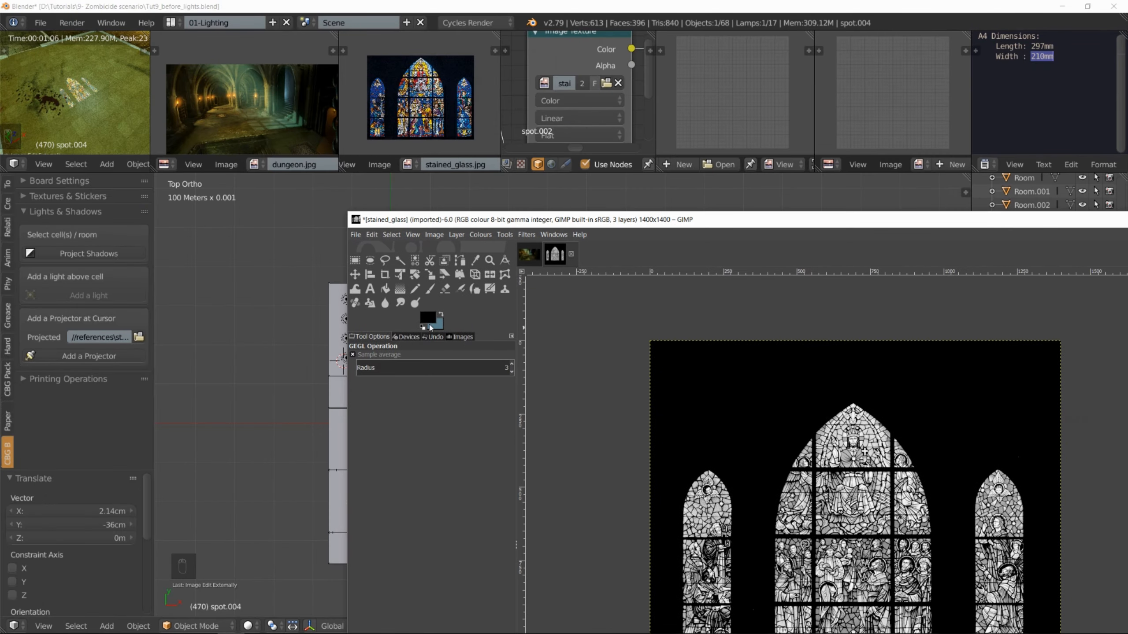
{"action": "left_click", "coordinate": [429, 322]}
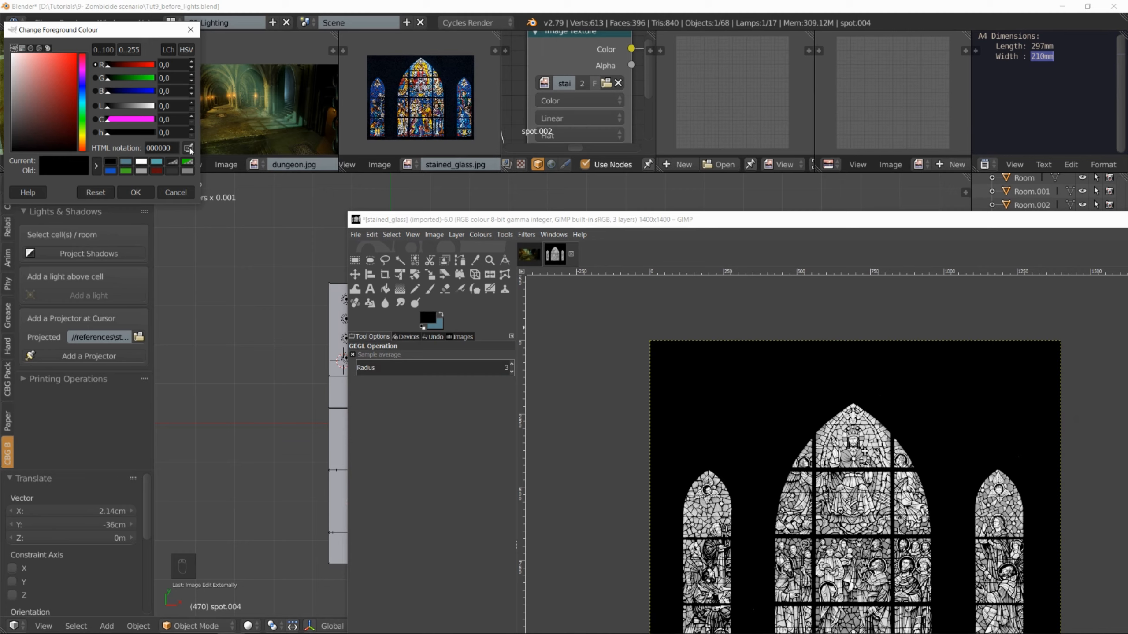
{"action": "left_click", "coordinate": [286, 96]}
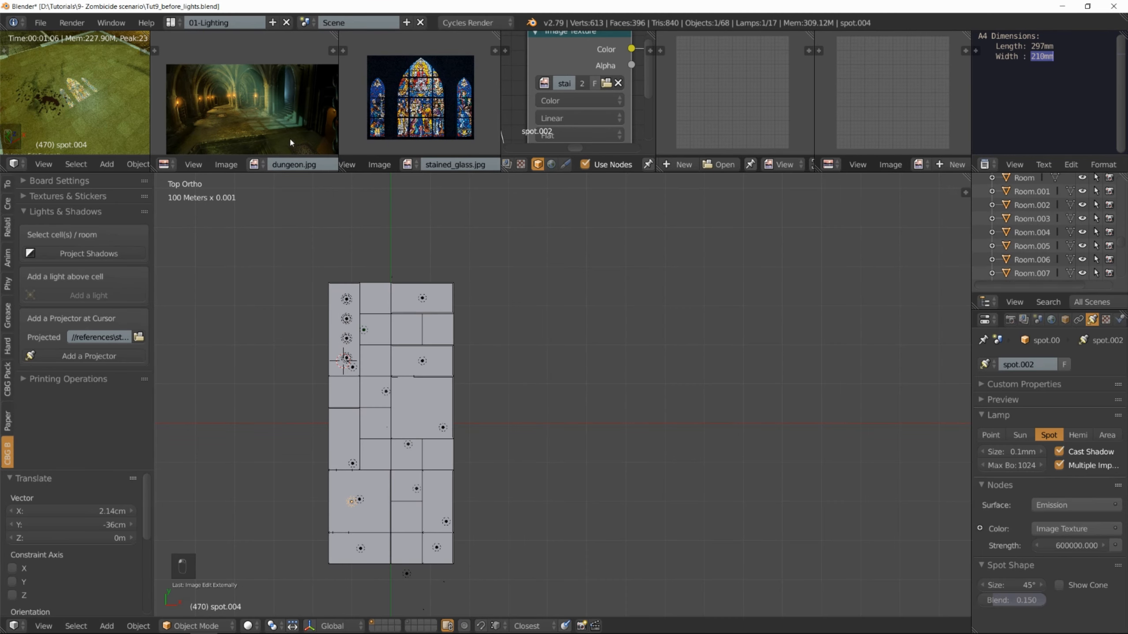
{"action": "mouse_move", "coordinate": [228, 629]}
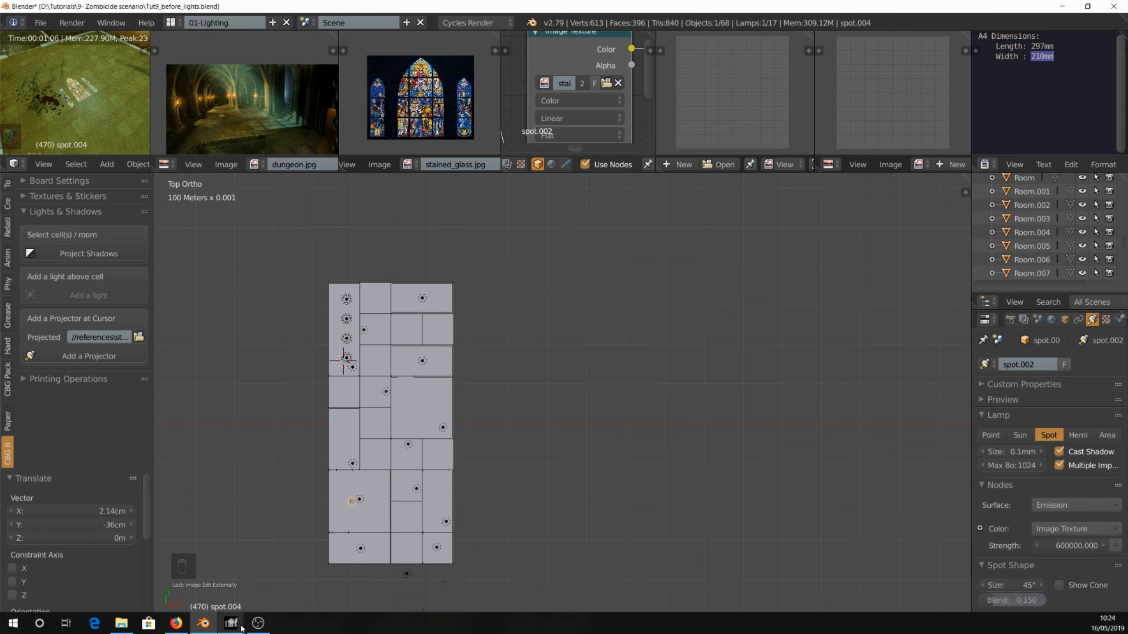
{"action": "left_click", "coordinate": [206, 581]}
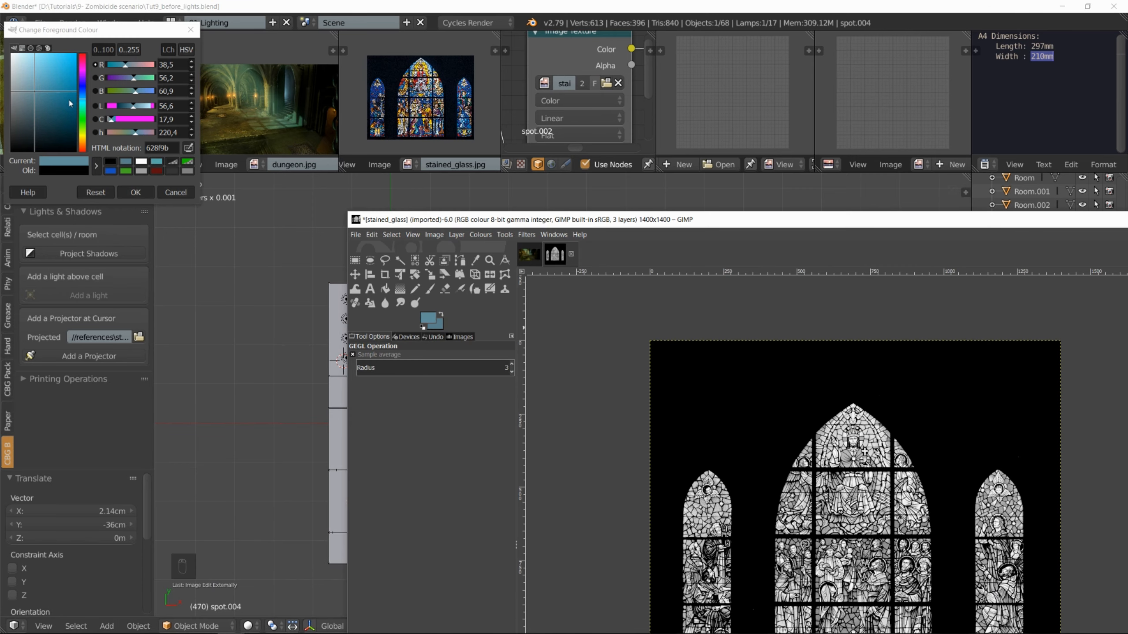
{"action": "left_click", "coordinate": [135, 192]}
{"action": "double_click", "coordinate": [457, 222]}
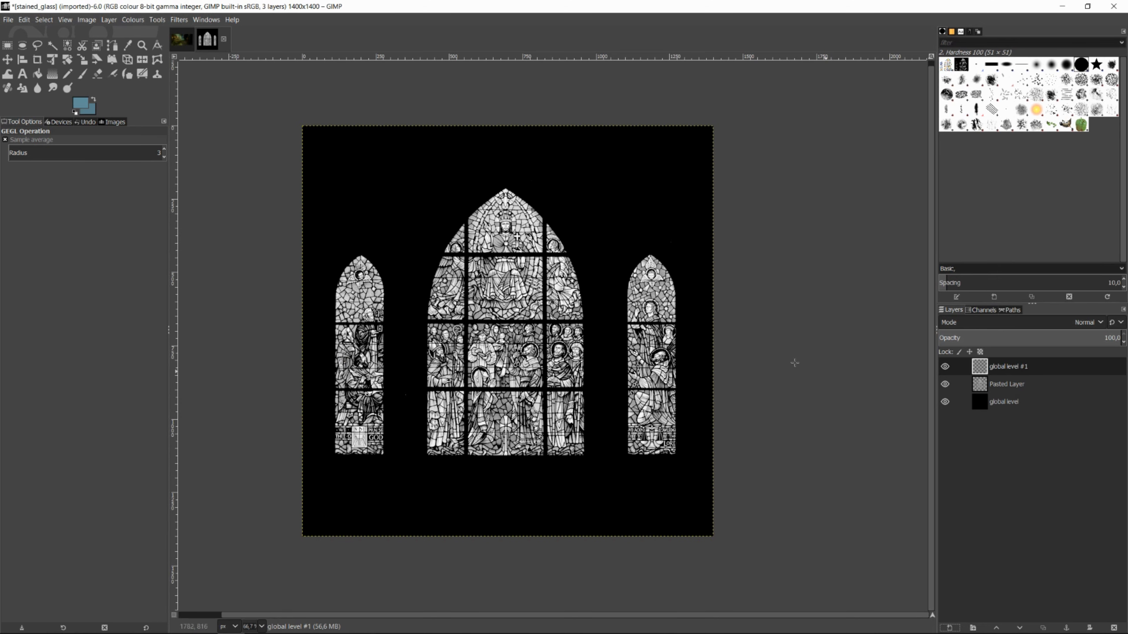
- Bucket-fill the new top layer with the blue foreground colour and set its blend mode to Multiply
{"action": "key", "text": "shift+b"}
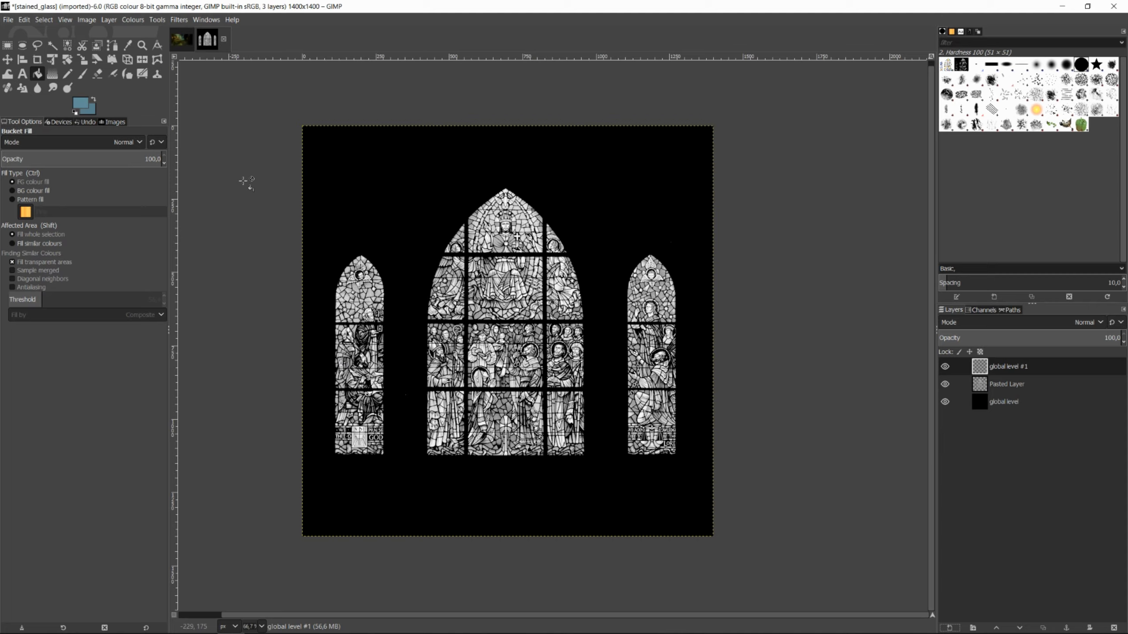
{"action": "left_click", "coordinate": [407, 186]}
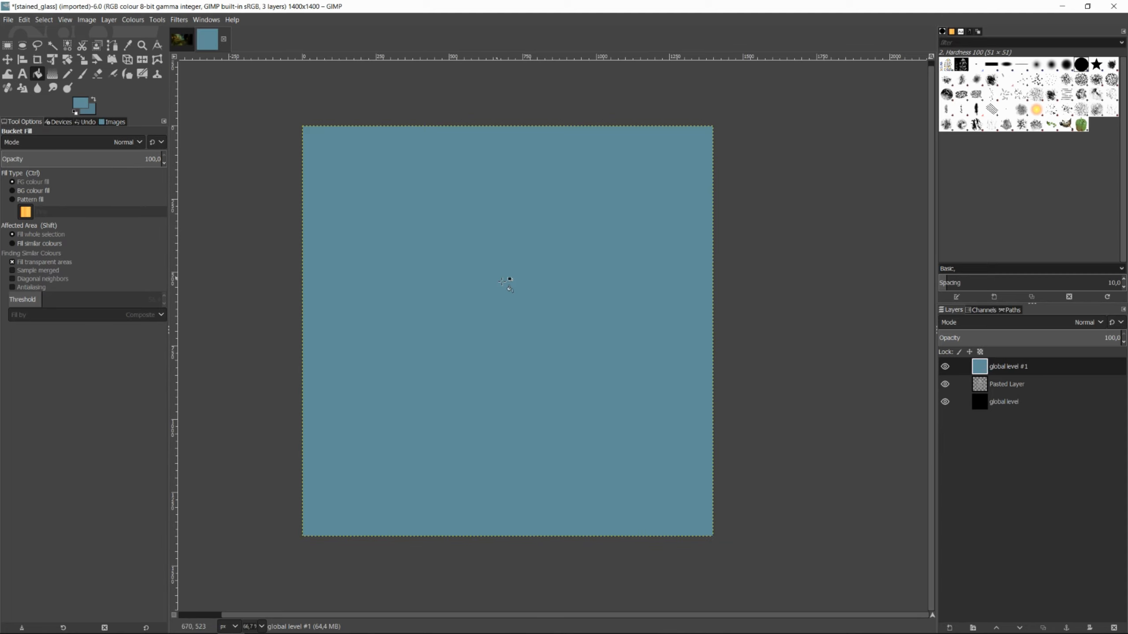
{"action": "left_click", "coordinate": [1104, 325]}
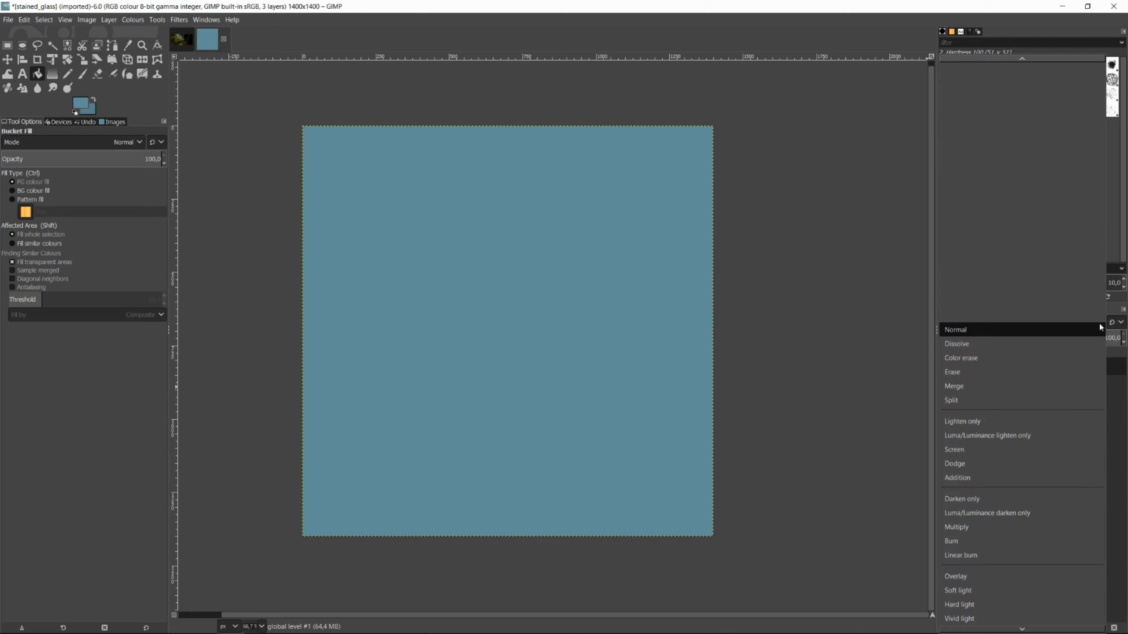
{"action": "left_click", "coordinate": [1116, 417]}
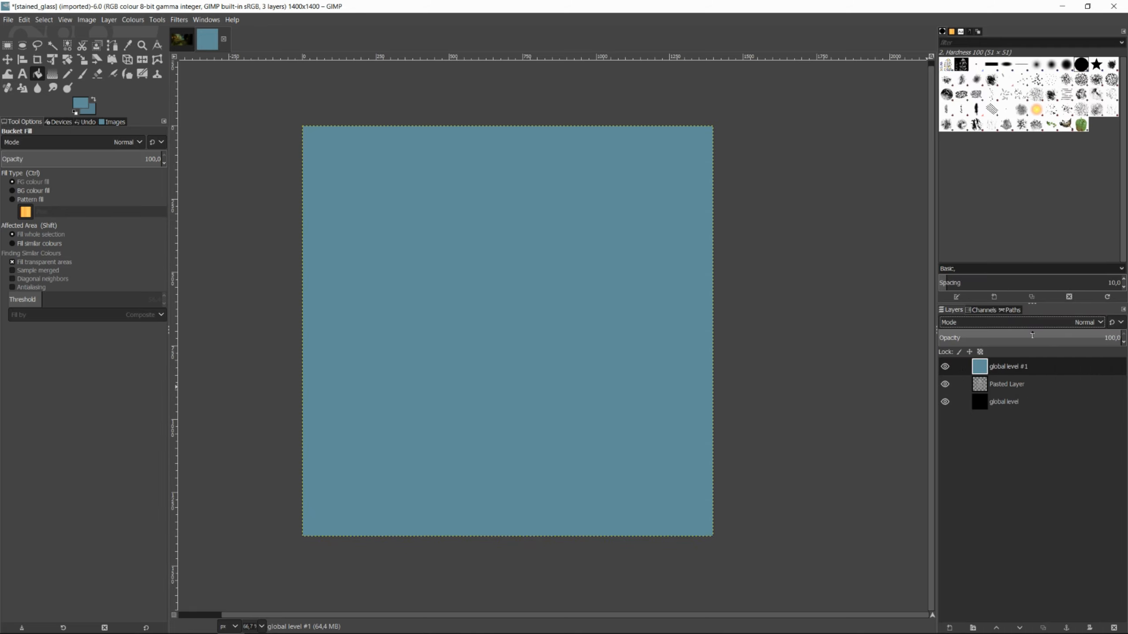
{"action": "left_click", "coordinate": [1091, 323]}
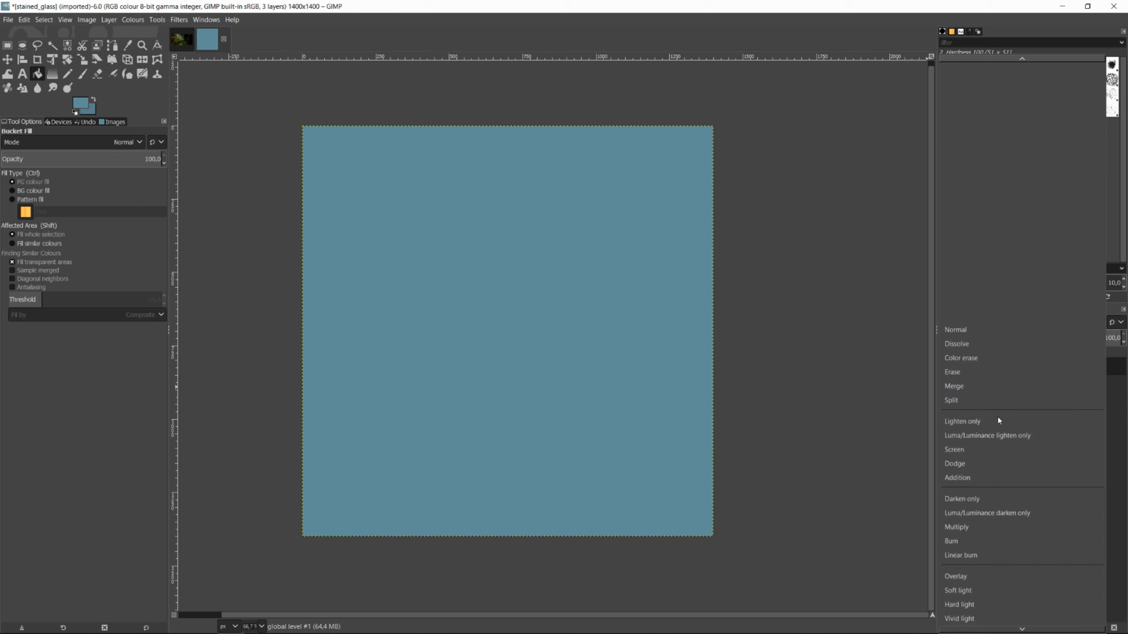
{"action": "left_click", "coordinate": [968, 528]}
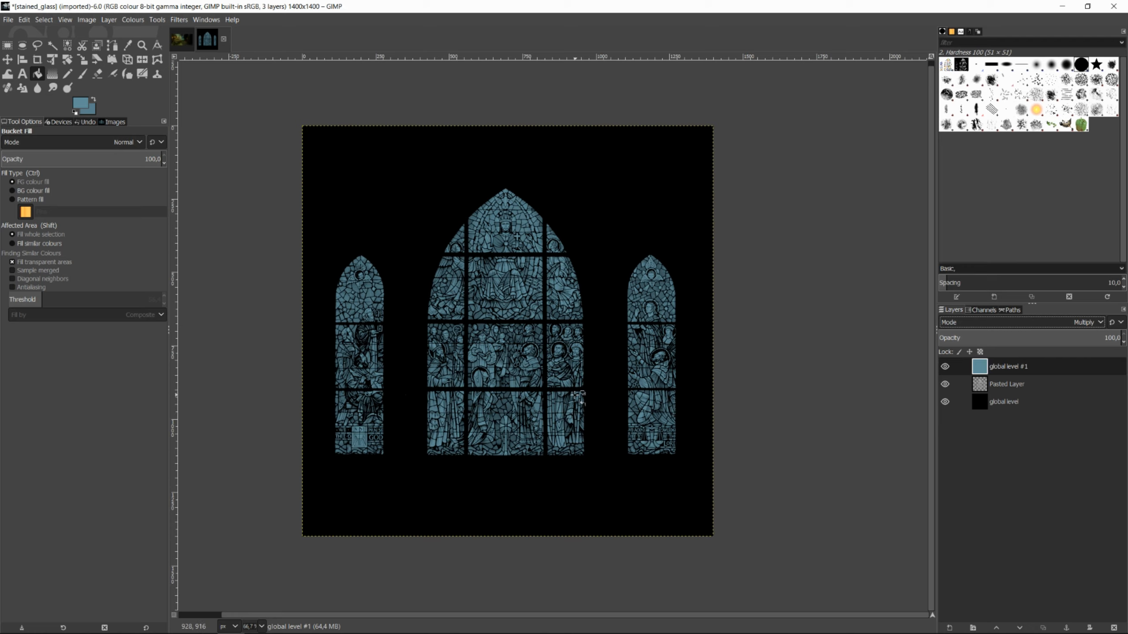
- Merge all visible layers into a single layer, expanded as necessary
{"action": "right_click", "coordinate": [1009, 370]}
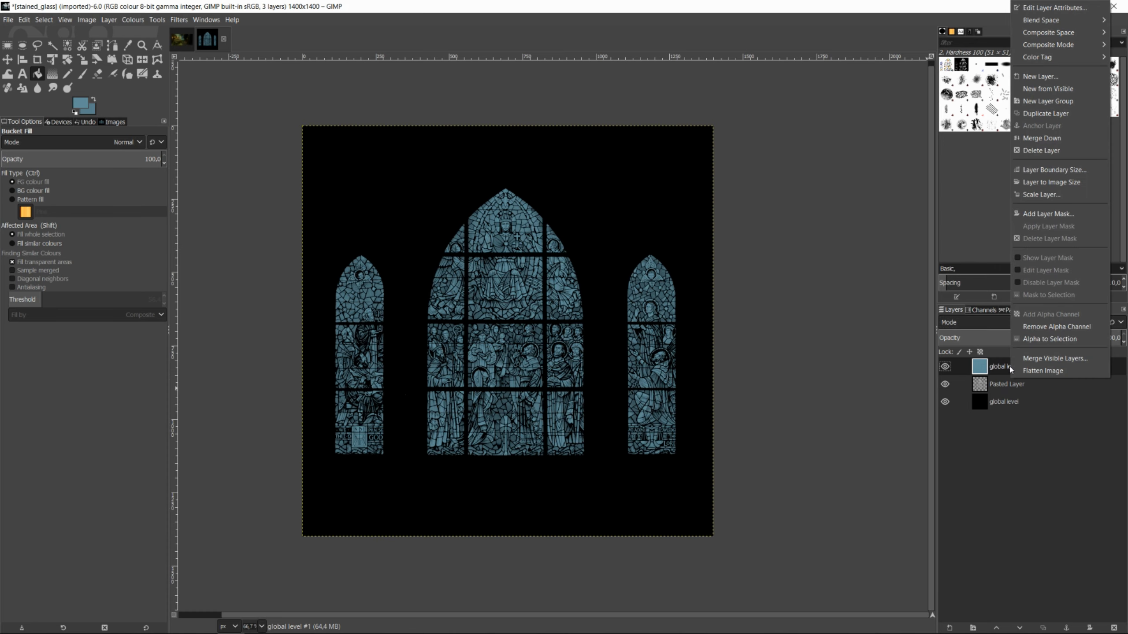
{"action": "left_click", "coordinate": [1039, 362]}
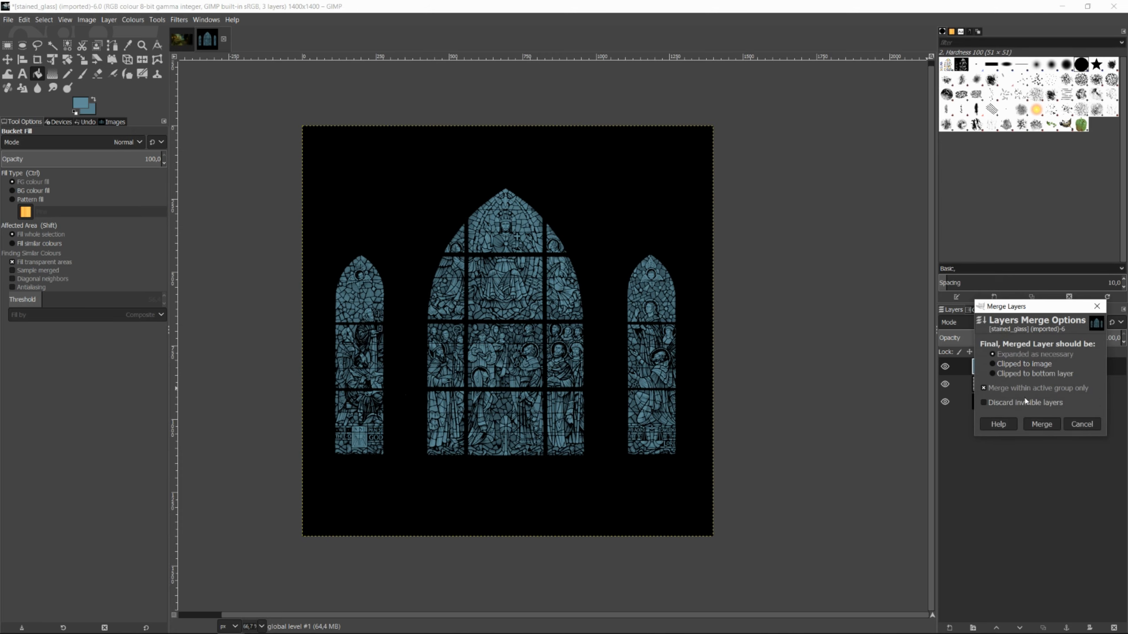
{"action": "left_click", "coordinate": [1039, 425]}
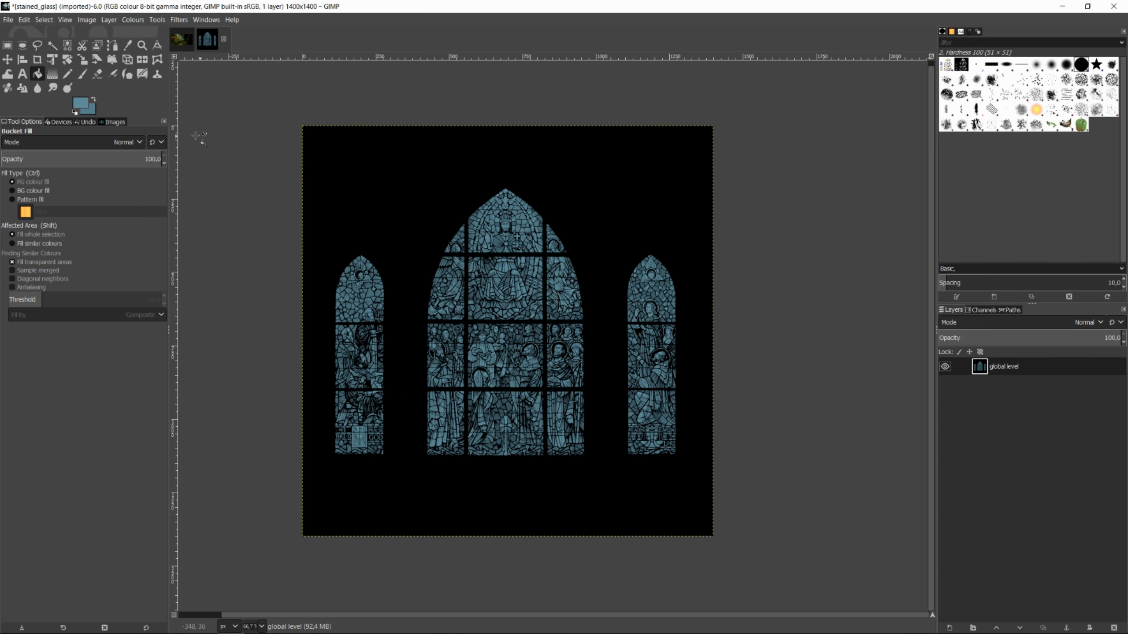
- Shear the merged window layer horizontally by a magnitude of about 171 so its upper part leans left
{"action": "left_click", "coordinate": [97, 60]}
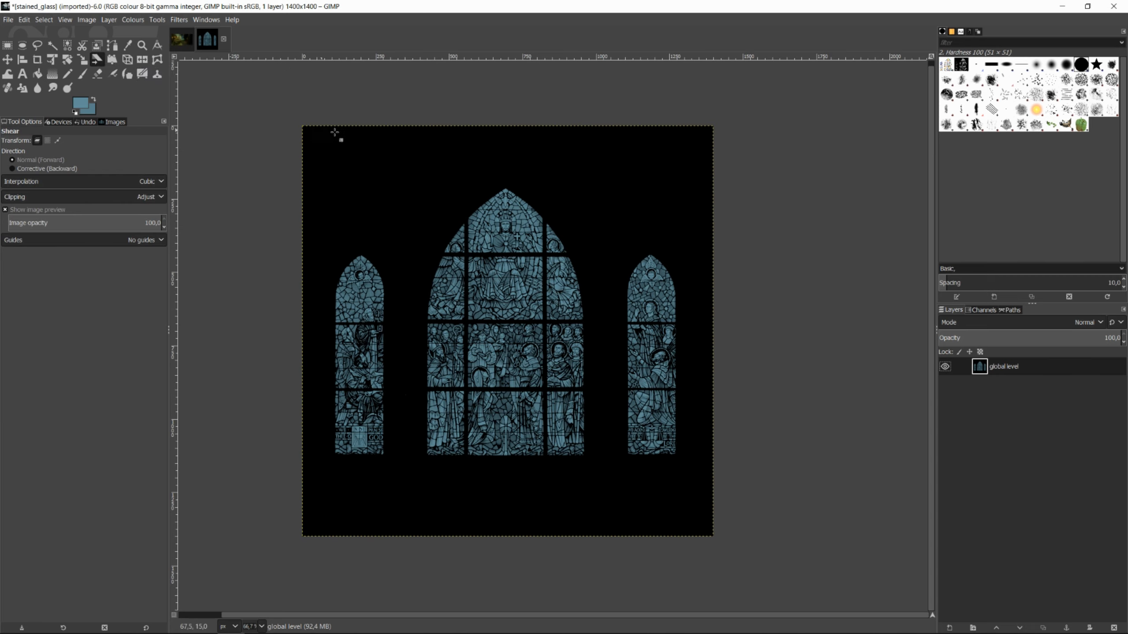
{"action": "left_click", "coordinate": [498, 142]}
{"action": "left_click_drag", "start_coordinate": [498, 143], "coordinate": [447, 148]}
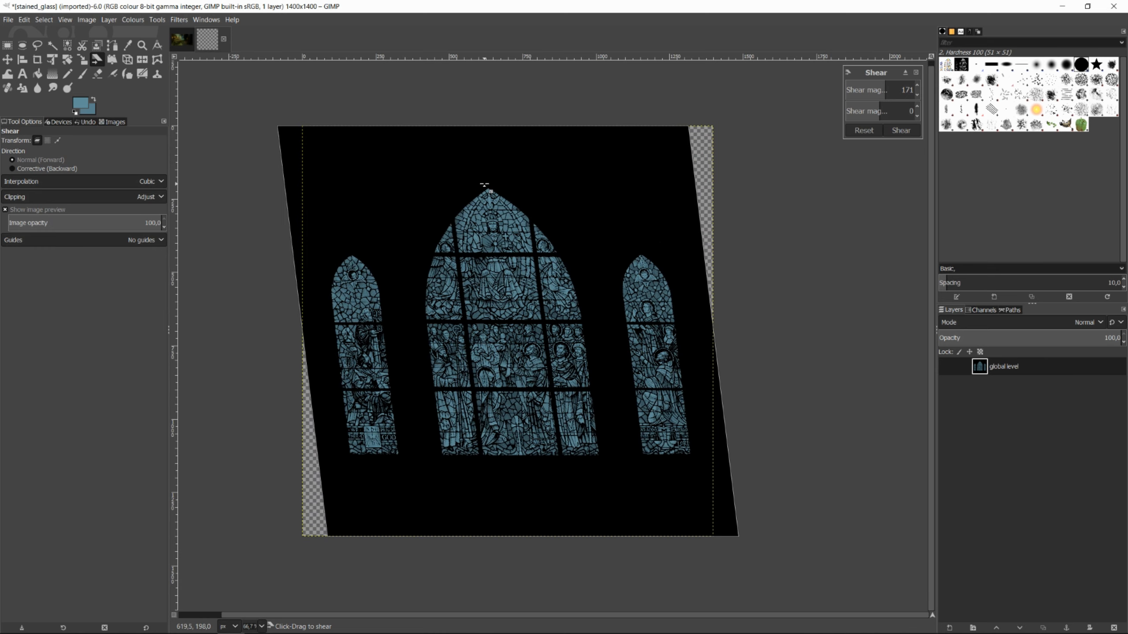
{"action": "key", "text": "Return"}
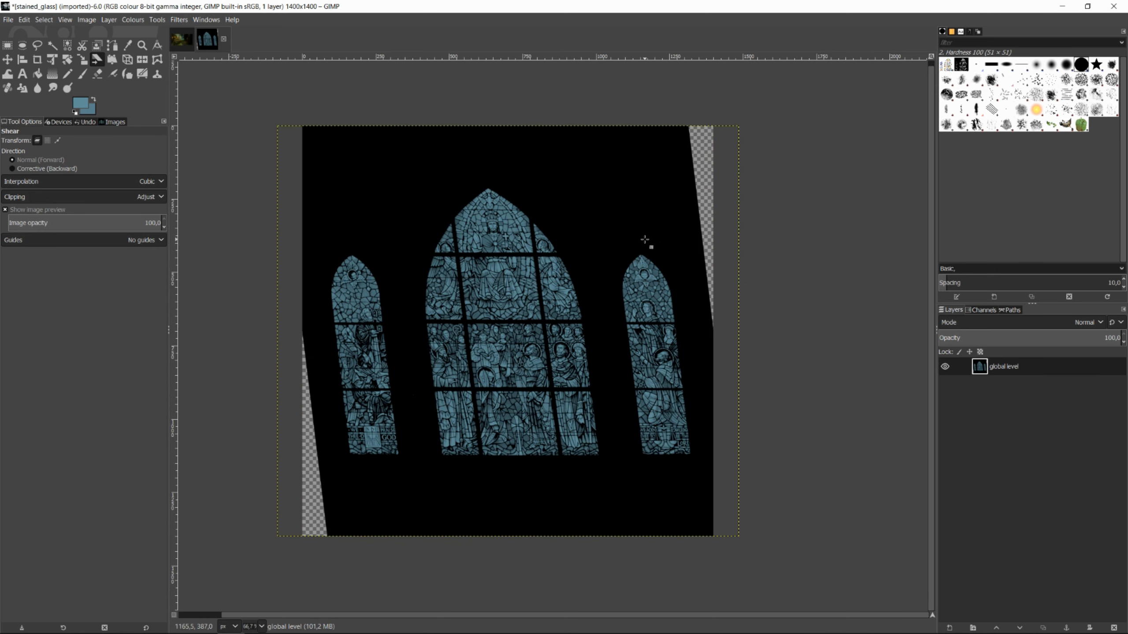
- Export the sheared window image as stained_glass.jpg into New Folder inside references, at JPEG quality 94
{"action": "left_click", "coordinate": [9, 20]}
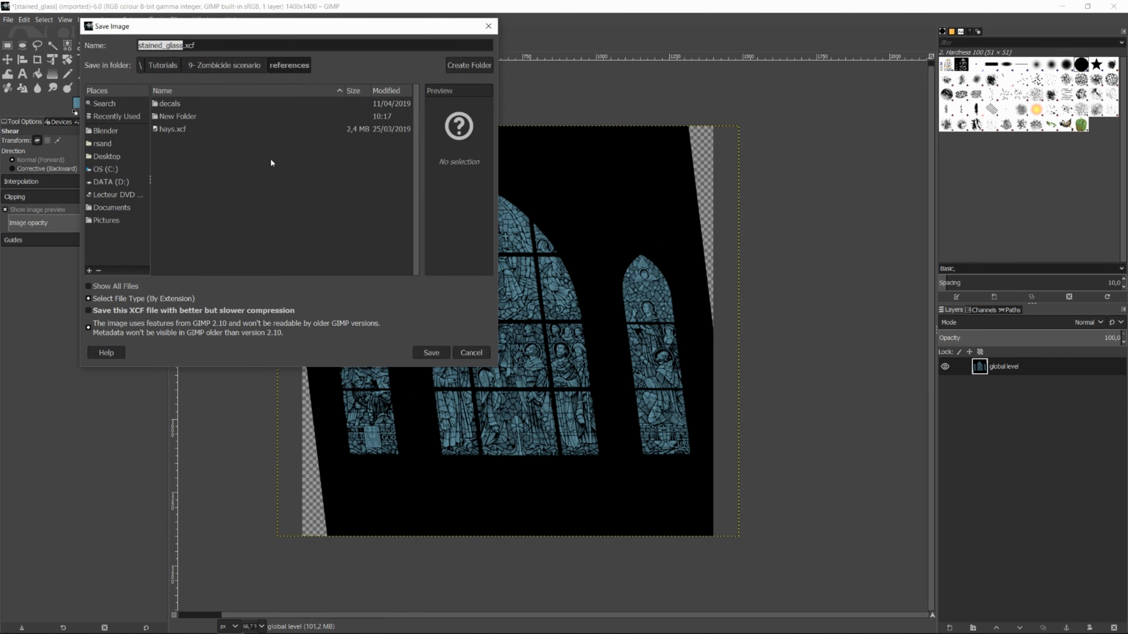
{"action": "left_click", "coordinate": [471, 353]}
{"action": "left_click", "coordinate": [8, 19]}
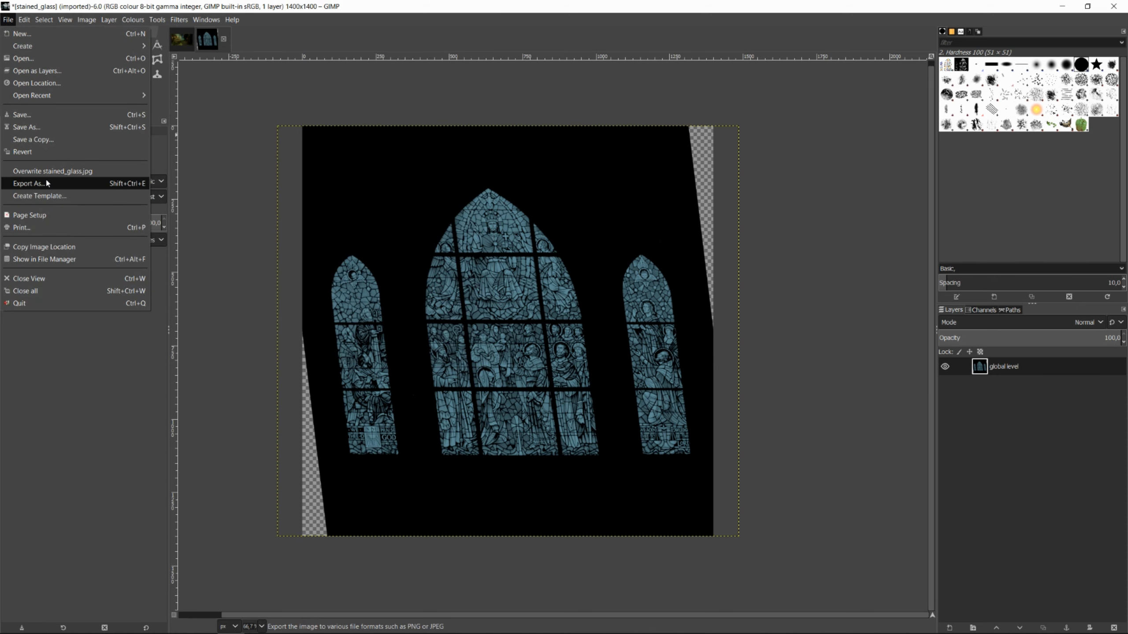
{"action": "left_click", "coordinate": [47, 182]}
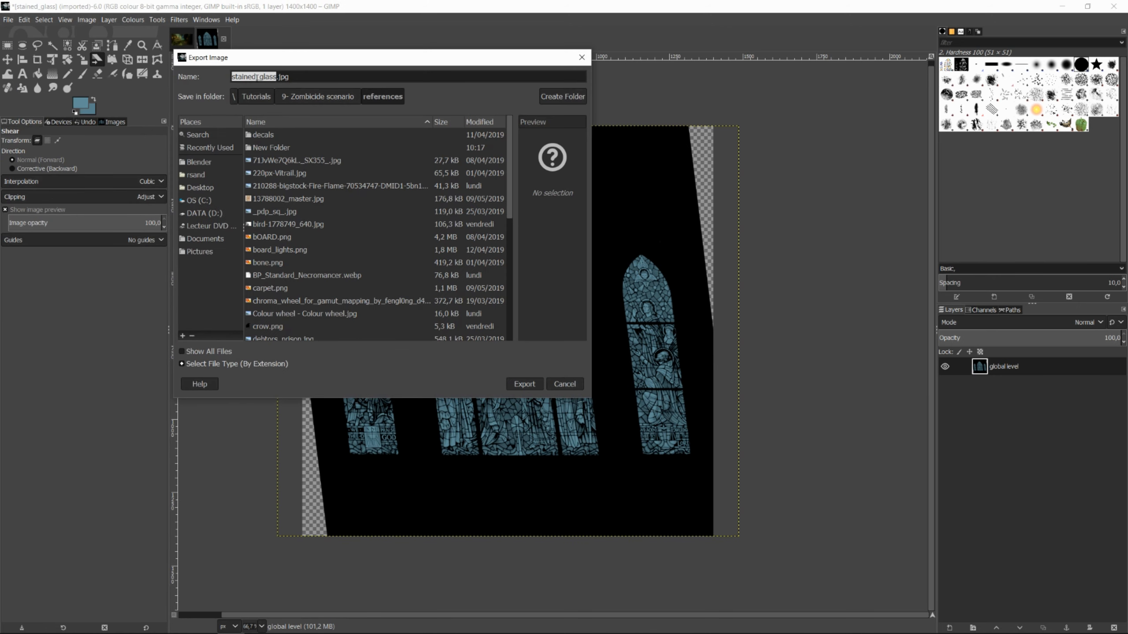
{"action": "scroll", "coordinate": [307, 213], "scroll_direction": "down", "scroll_amount": 10}
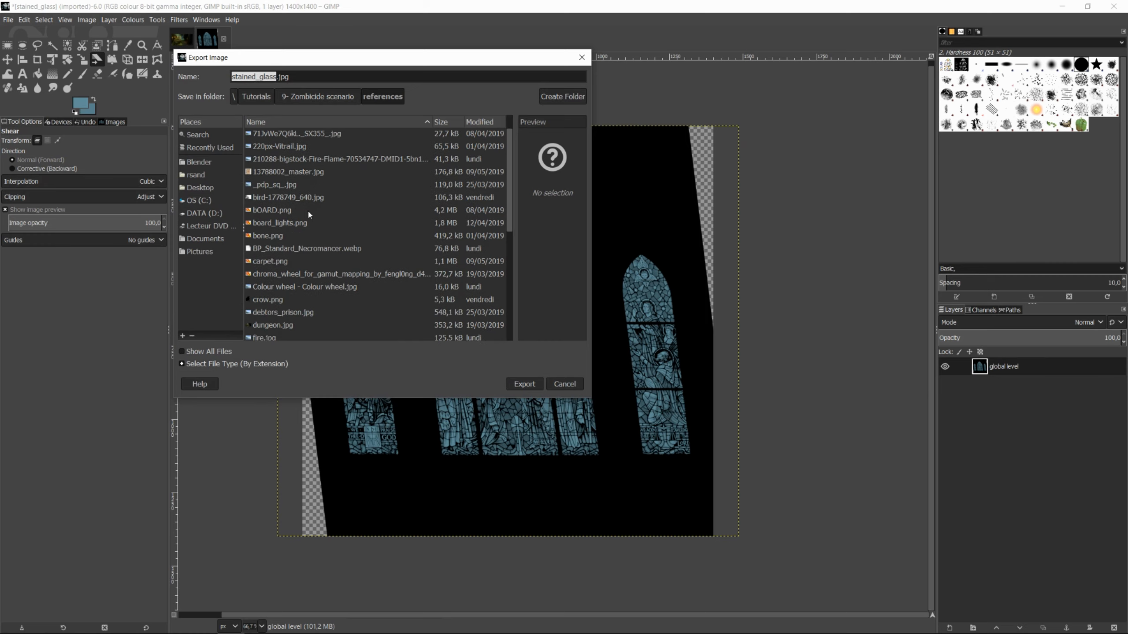
{"action": "scroll", "coordinate": [311, 253], "scroll_direction": "down", "scroll_amount": 1}
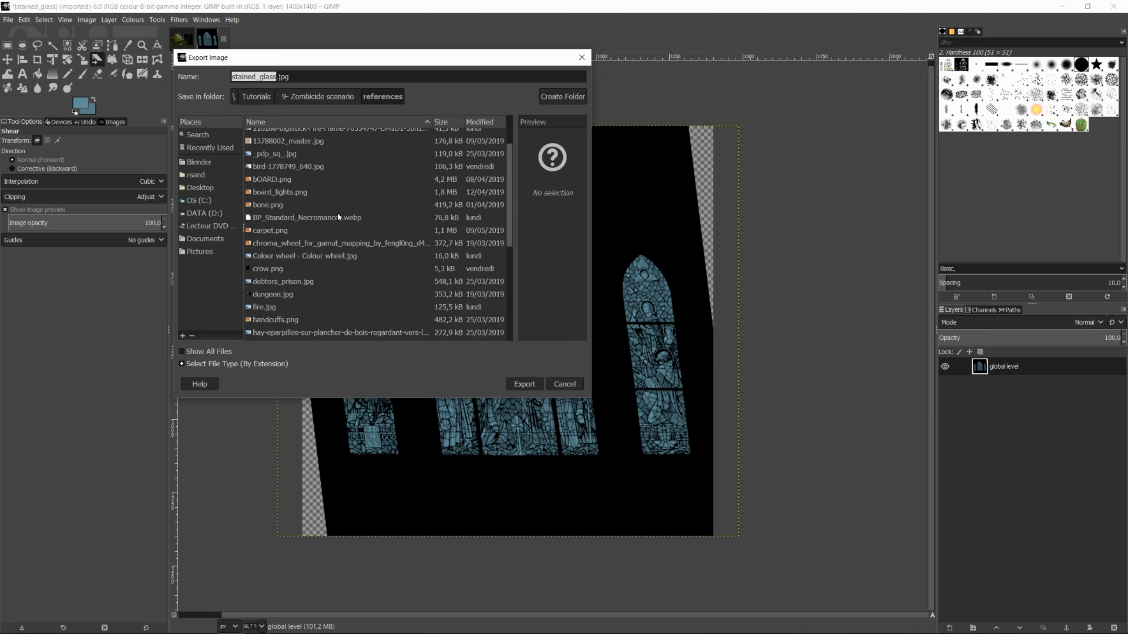
{"action": "scroll", "coordinate": [316, 201], "scroll_direction": "up", "scroll_amount": 10}
{"action": "double_click", "coordinate": [276, 151]}
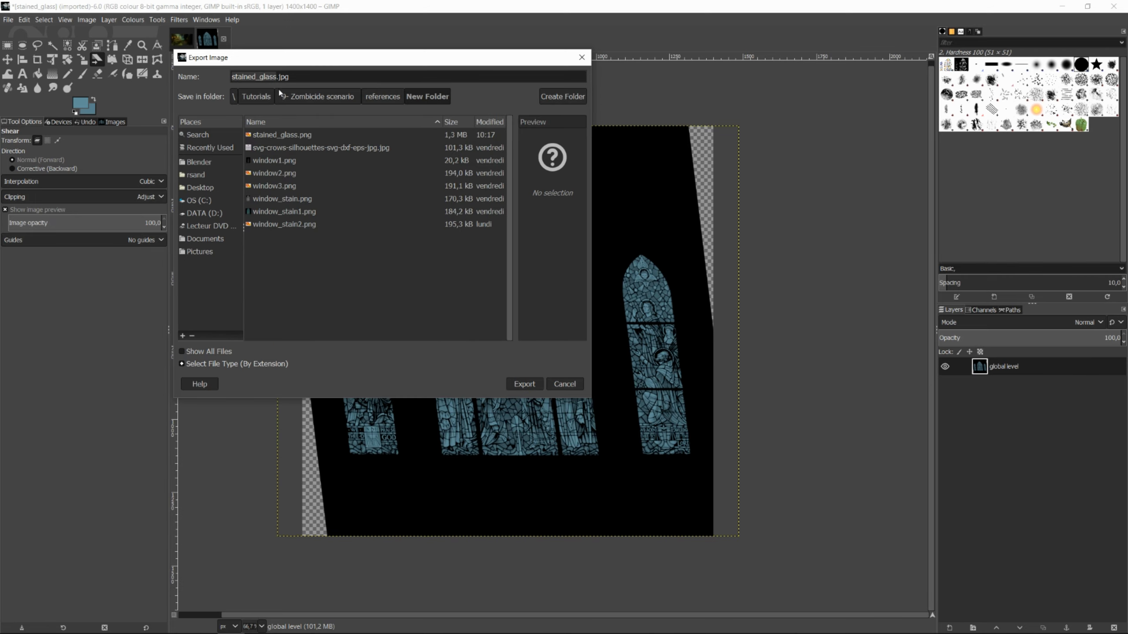
{"action": "left_click", "coordinate": [523, 383]}
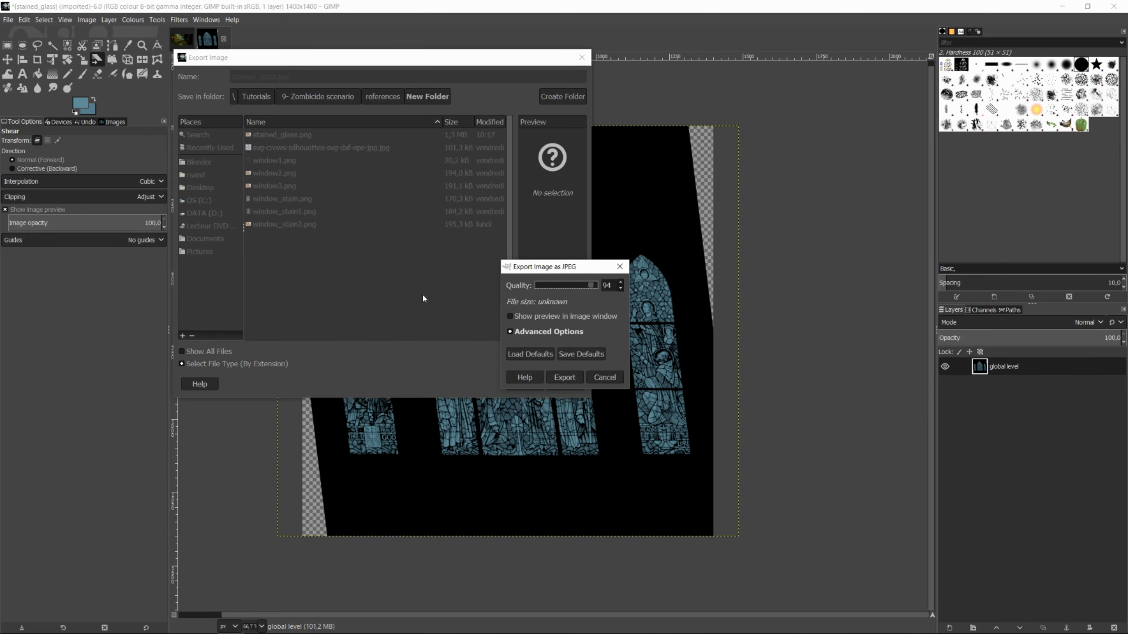
{"action": "left_click", "coordinate": [565, 377]}
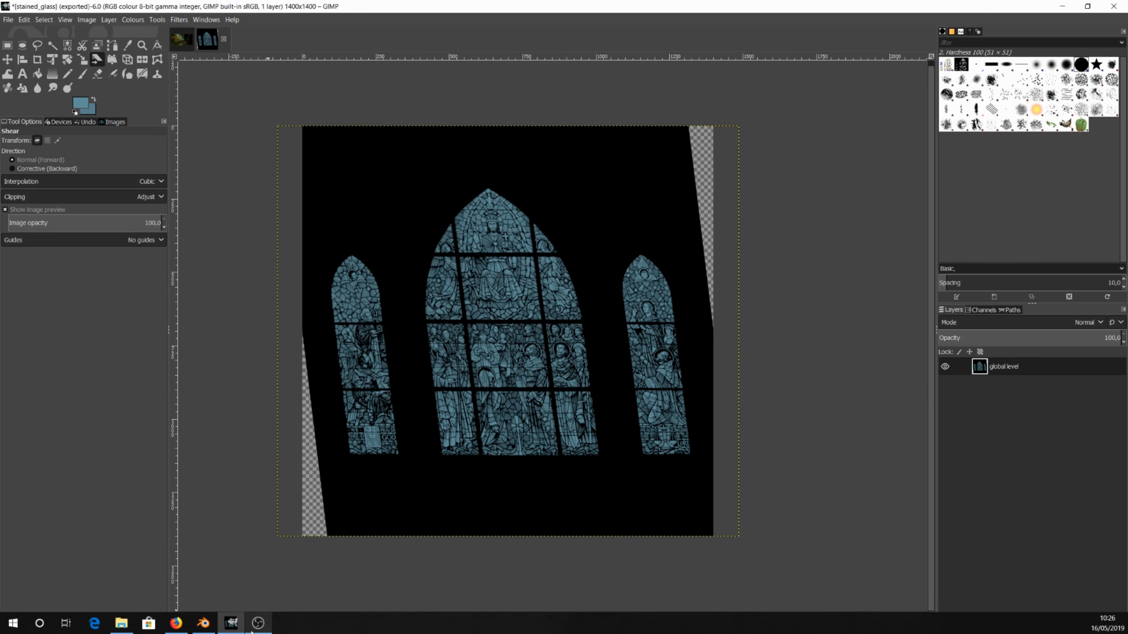
- Switch to Blender and replace the stained-glass image with stained_glass.png from New Folder, browsing the files as thumbnails
{"action": "left_click", "coordinate": [203, 630]}
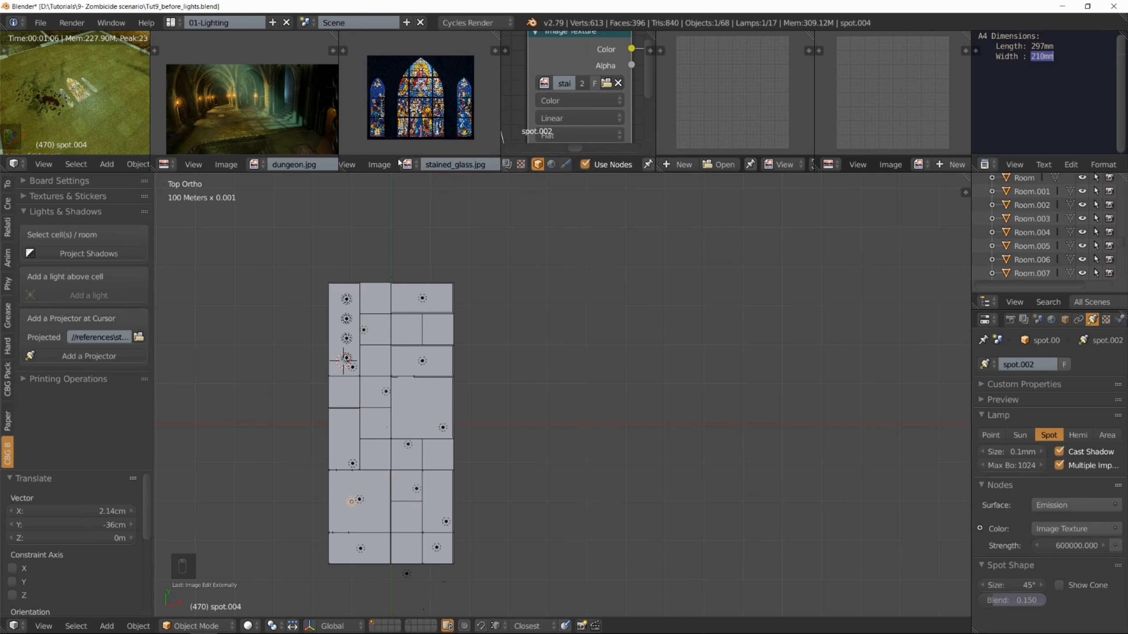
{"action": "left_click", "coordinate": [381, 165]}
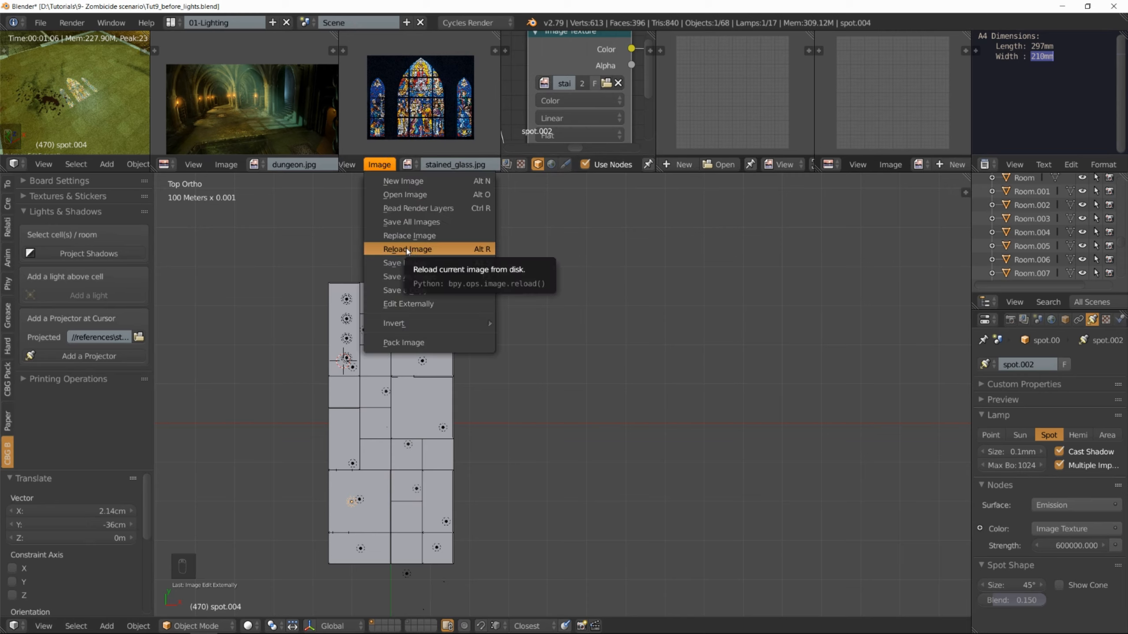
{"action": "left_click", "coordinate": [408, 235]}
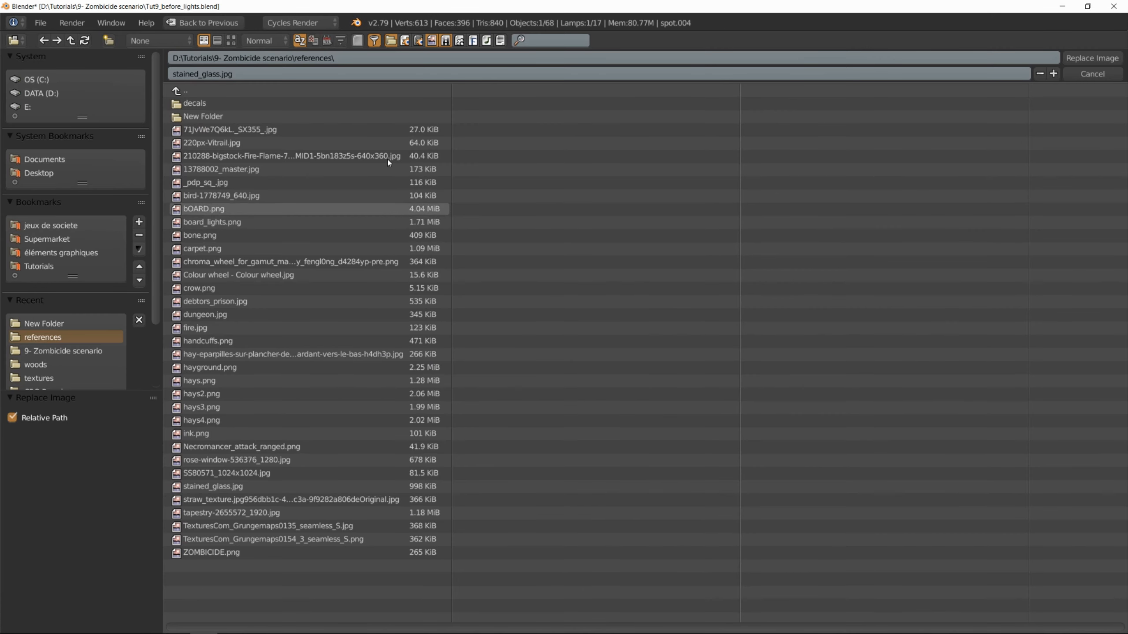
{"action": "left_click", "coordinate": [203, 117]}
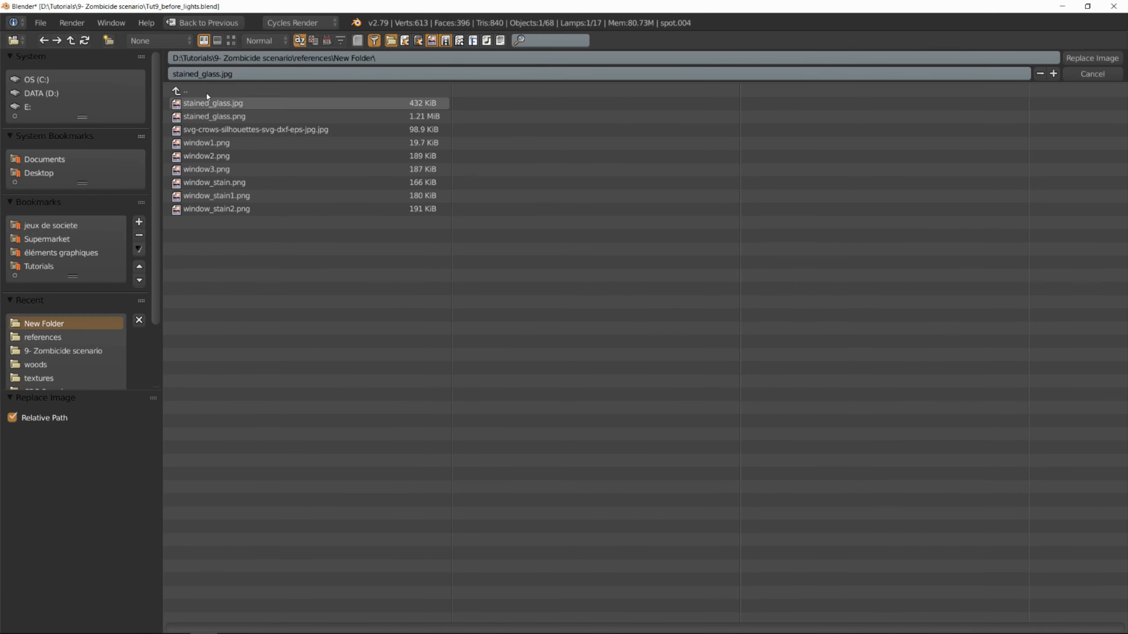
{"action": "left_click", "coordinate": [231, 41]}
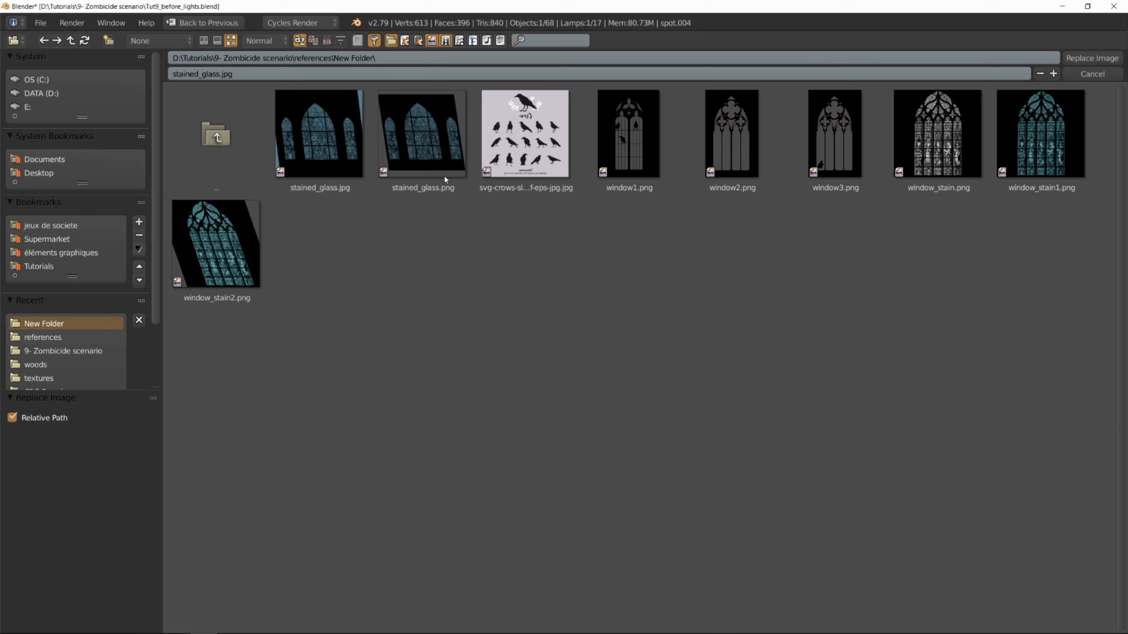
{"action": "left_click", "coordinate": [430, 139]}
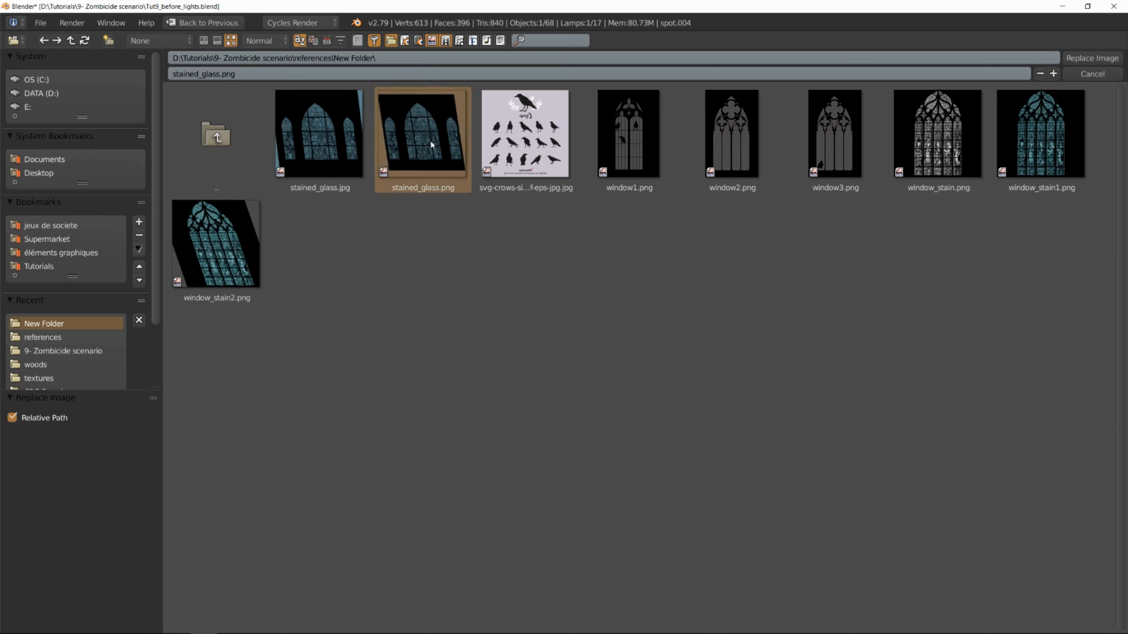
{"action": "left_click", "coordinate": [1076, 61]}
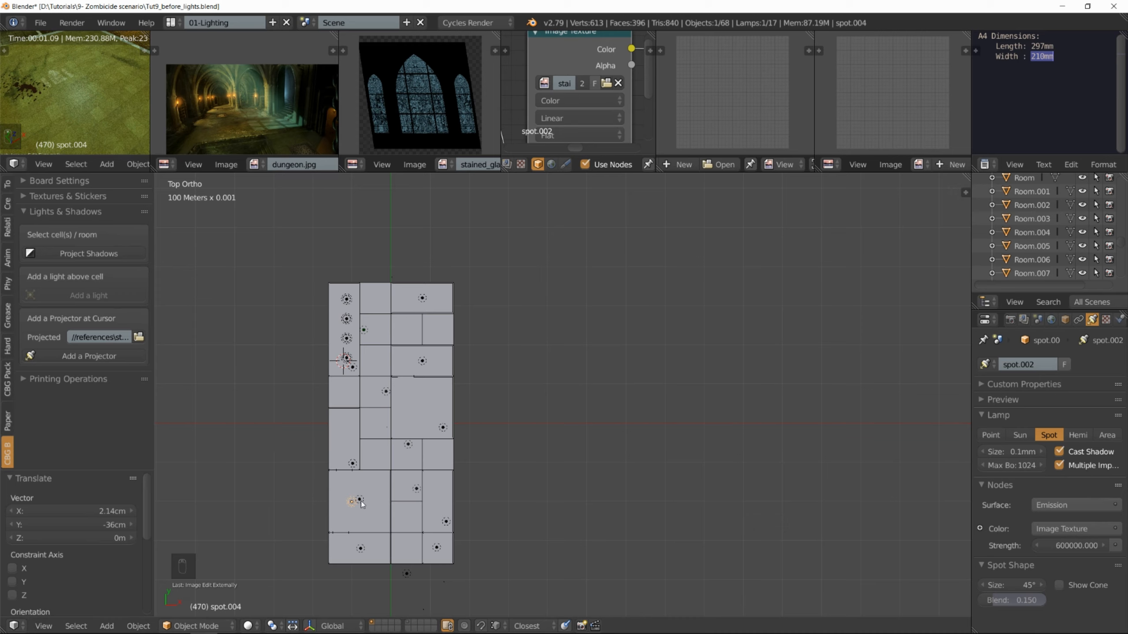
- Set the emission strength of the selected stained-glass spot lamp to 1200000
{"action": "scroll", "coordinate": [96, 133], "scroll_direction": "down", "scroll_amount": 4}
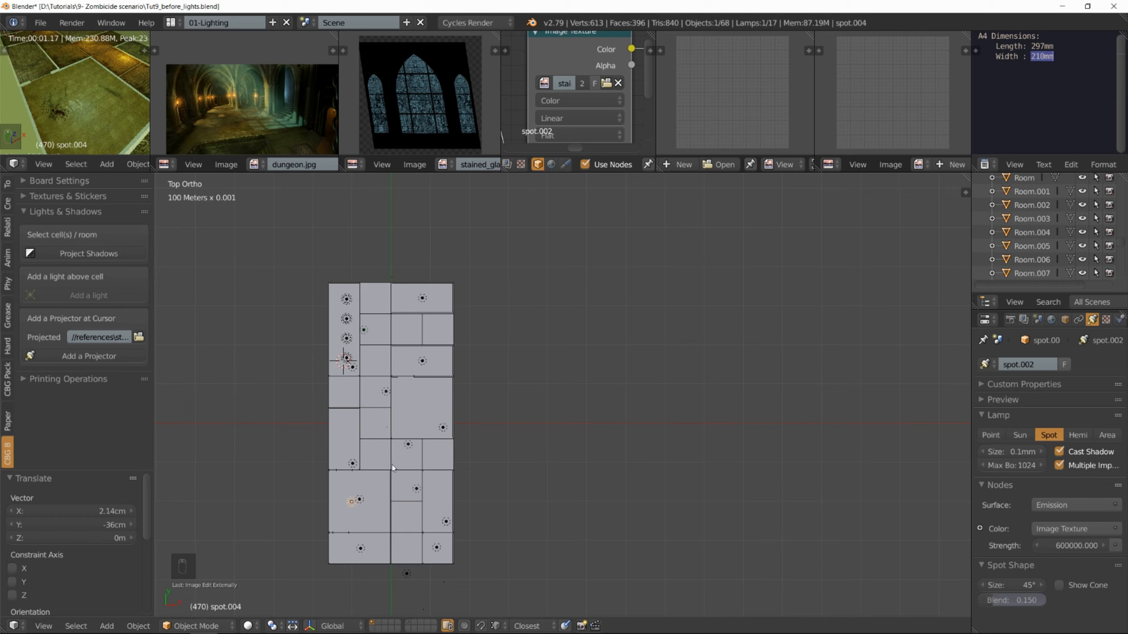
{"action": "left_click", "coordinate": [1071, 546]}
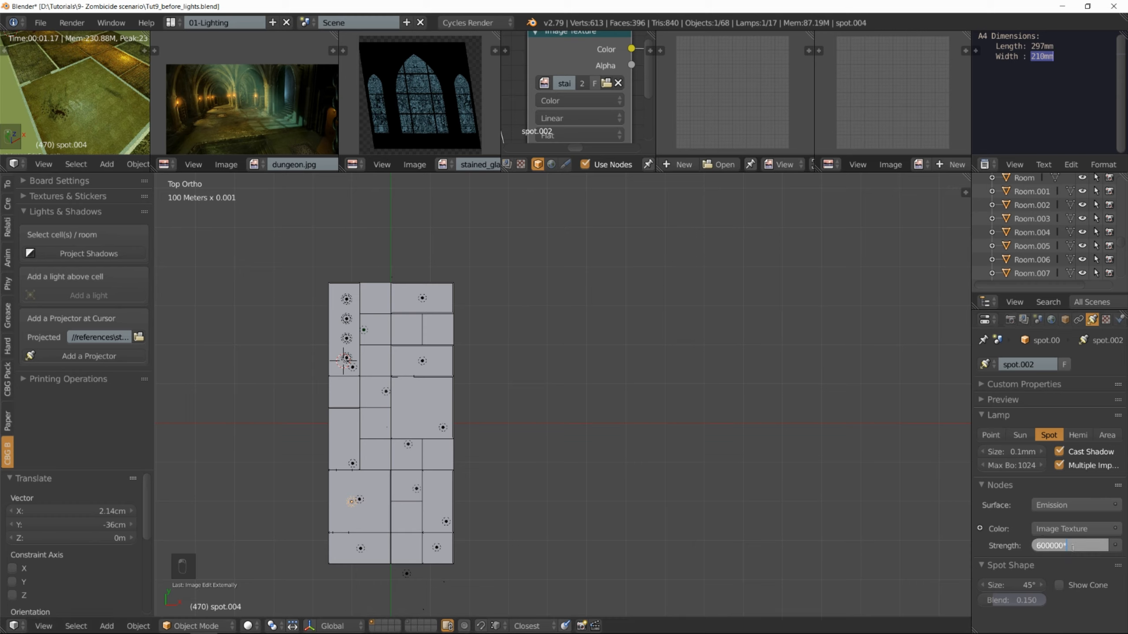
{"action": "key", "text": "Return"}
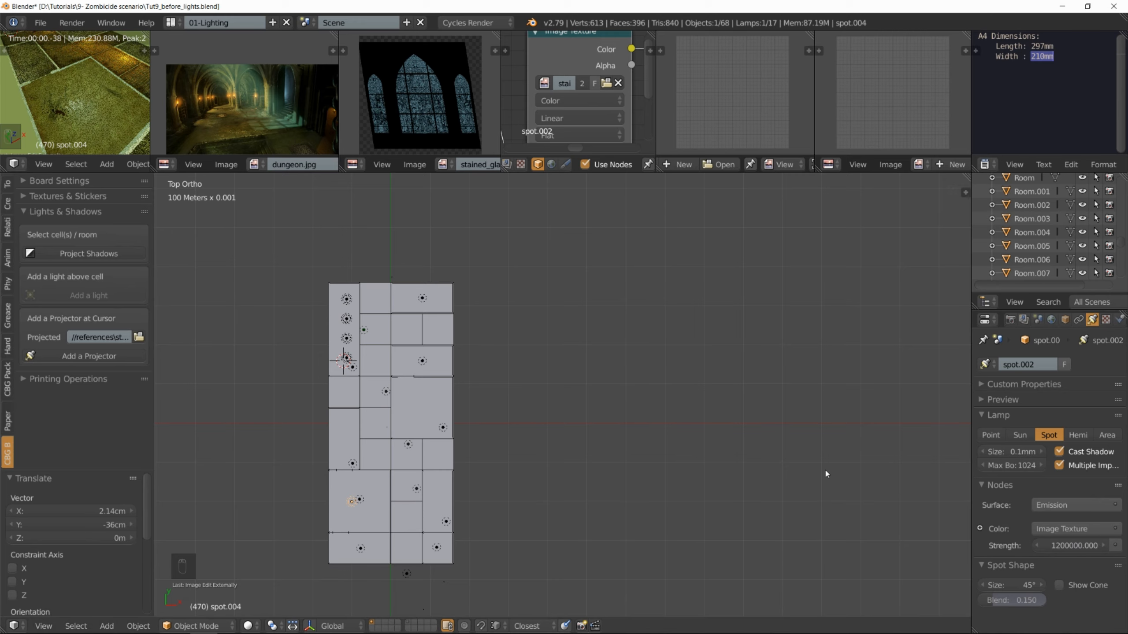
- Rotate the stained-glass projector spot by -90° about the global Z axis
{"action": "key", "text": "r"}
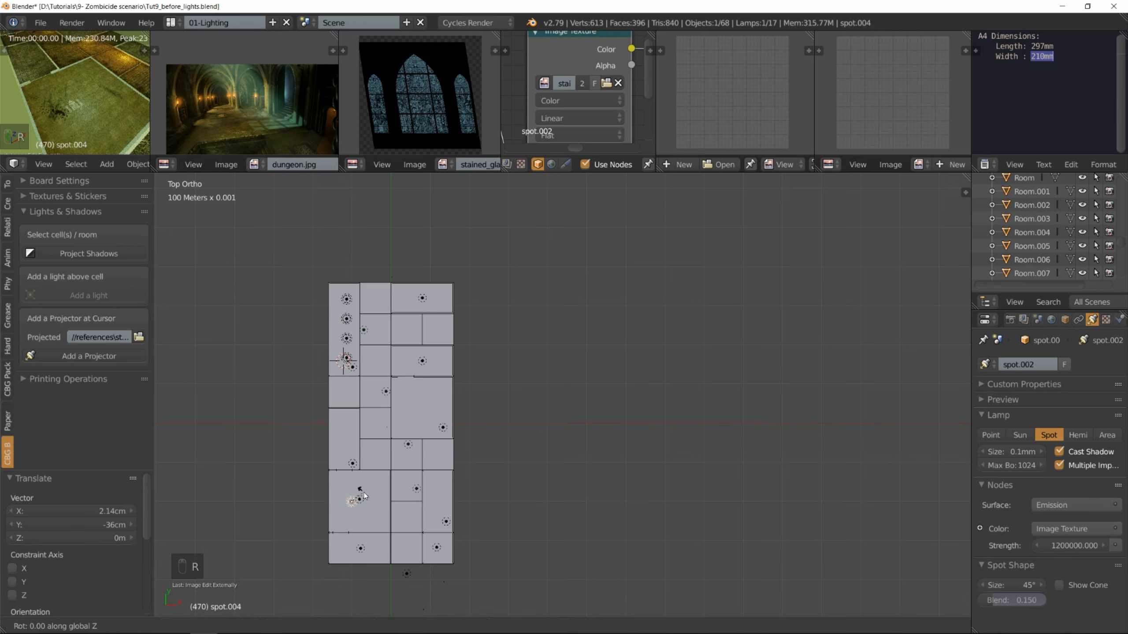
{"action": "type", "text": "90"}
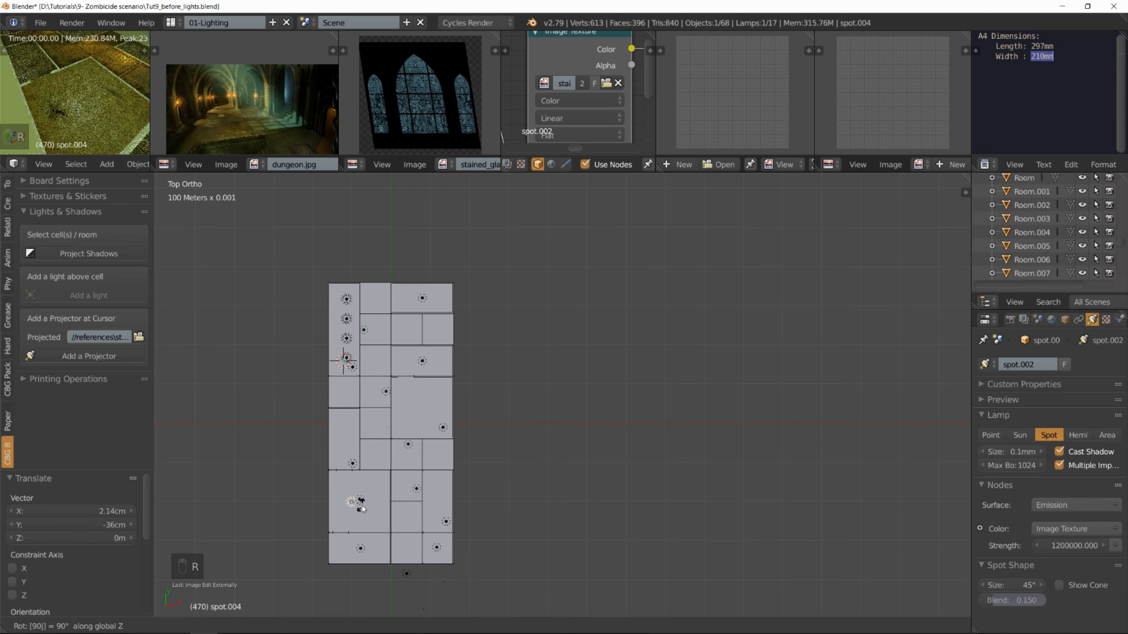
{"action": "key", "text": "minus"}
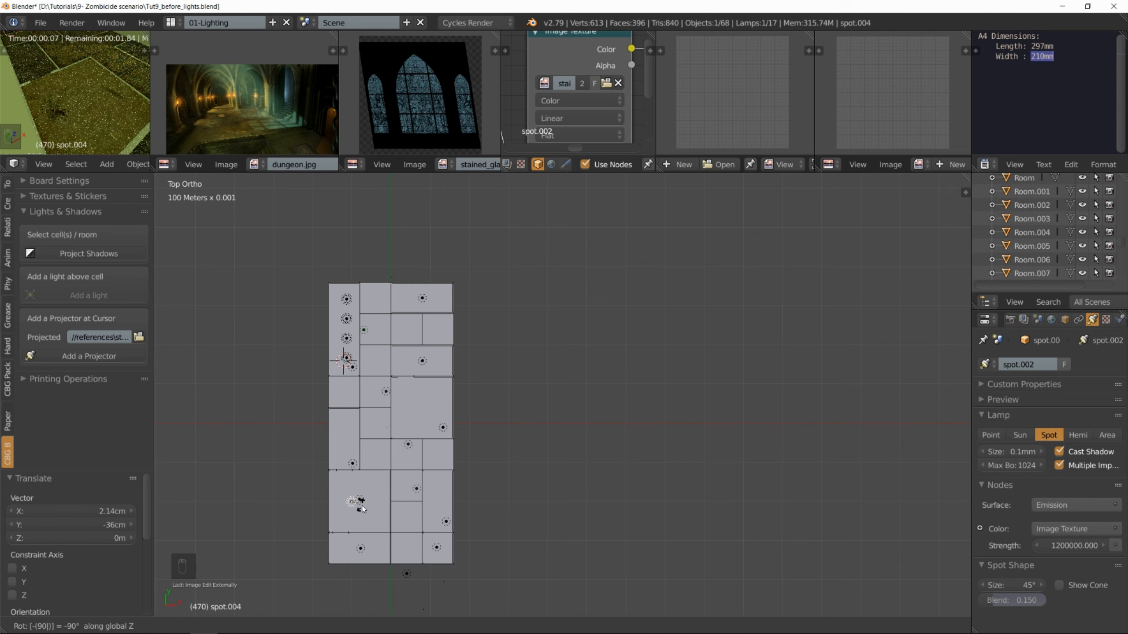
{"action": "key", "text": "Return"}
- Raise the projector spot about 11.9 cm above its current position in the front view
{"action": "key", "text": "KP_1"}
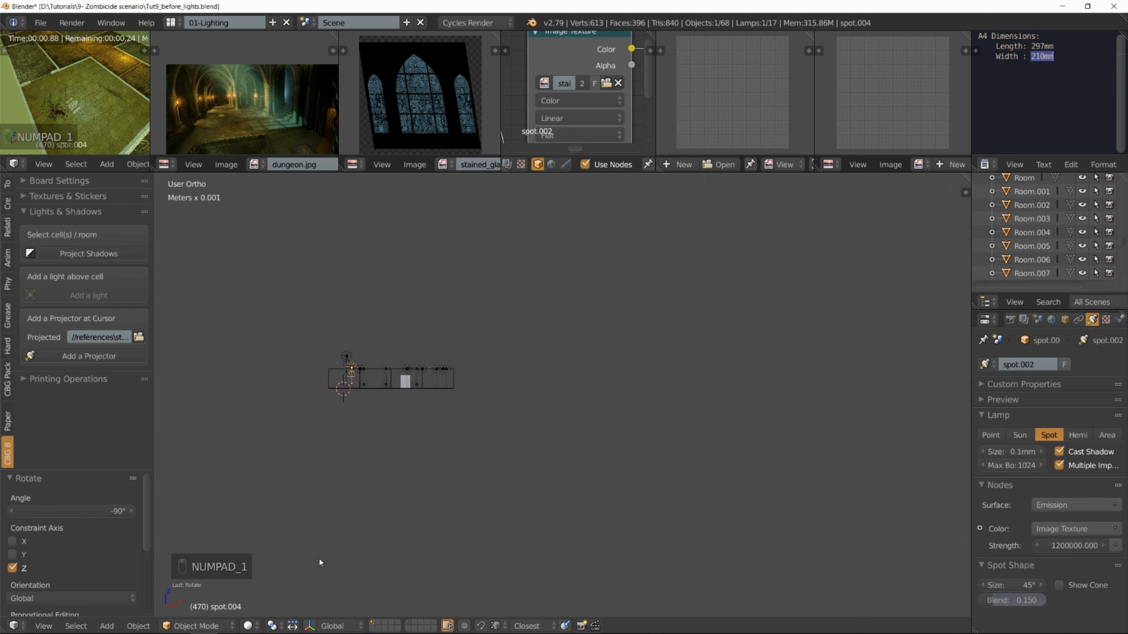
{"action": "key", "text": "g"}
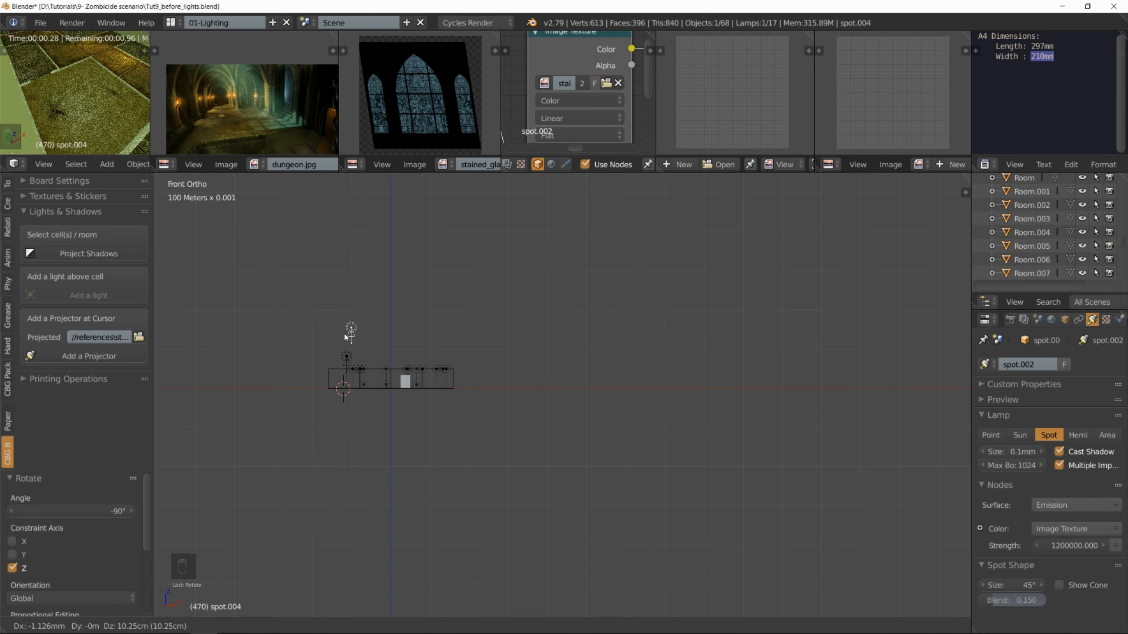
{"action": "left_click", "coordinate": [346, 331]}
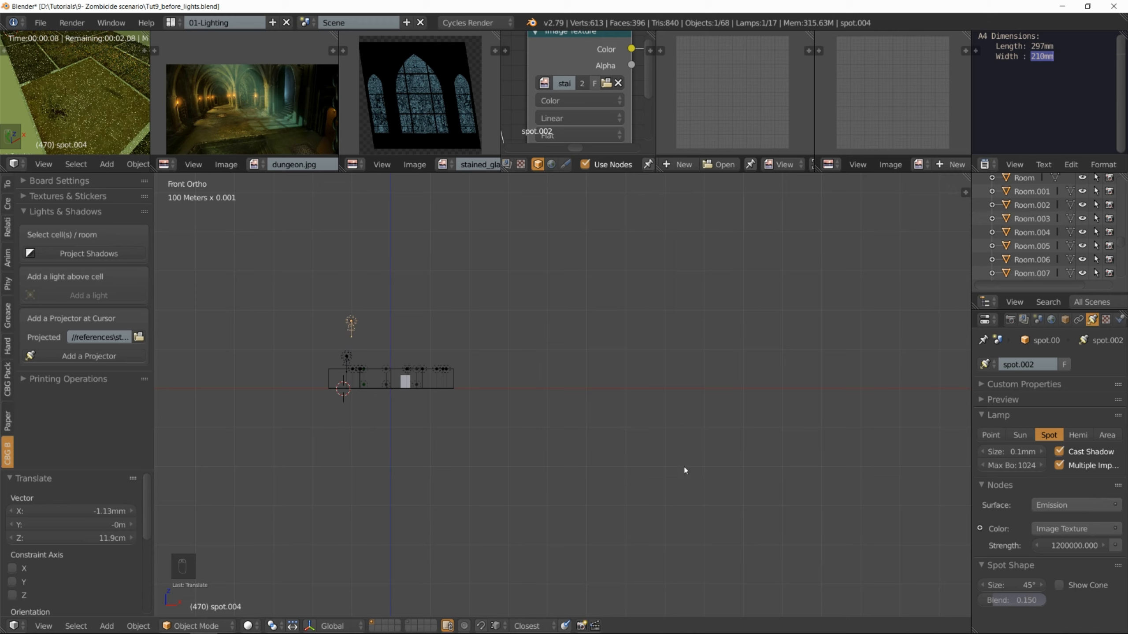
- Multiply the projector spot's emission strength by 4 to 4800000 and inspect the projected window in the rendered preview
{"action": "left_click", "coordinate": [1065, 545]}
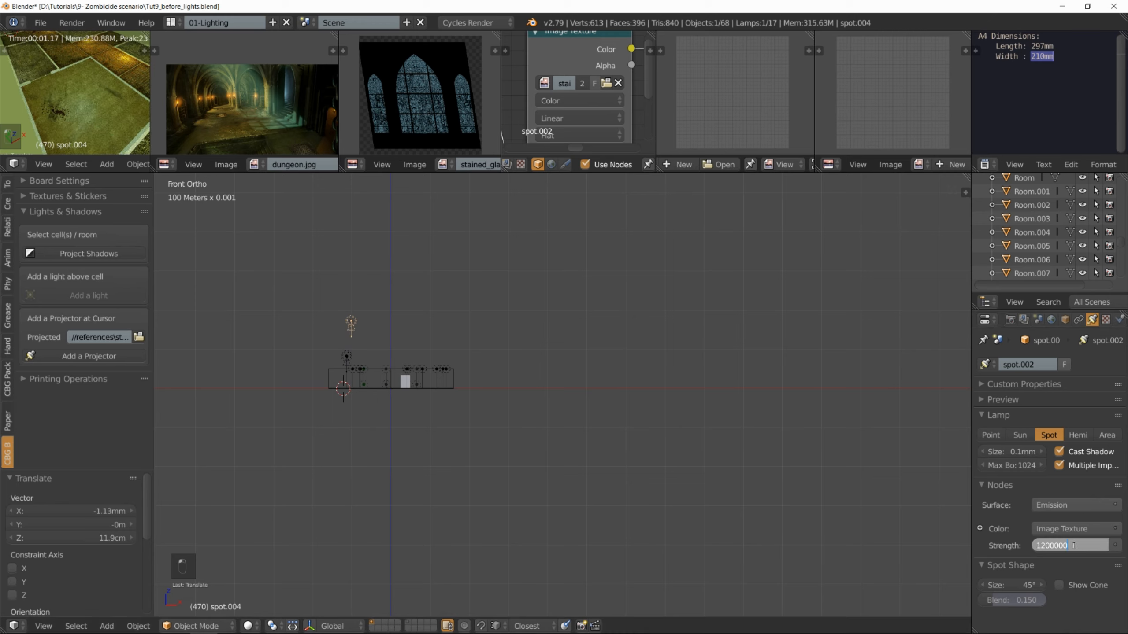
{"action": "type", "text": "*4"}
{"action": "key", "text": "Return"}
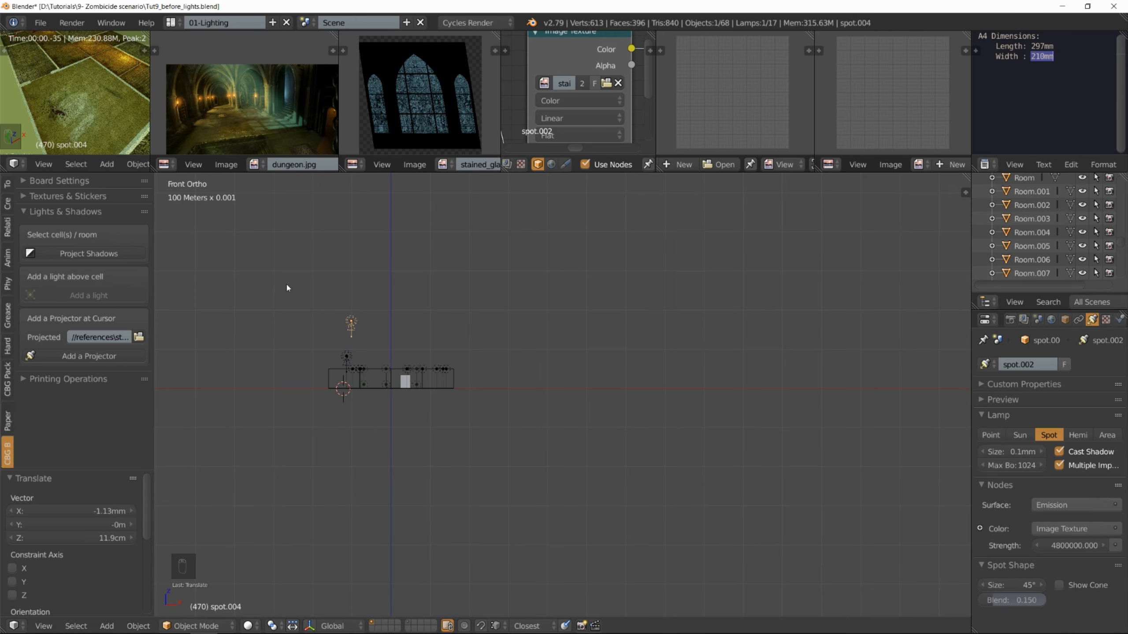
{"action": "scroll", "coordinate": [71, 116], "scroll_direction": "up", "scroll_amount": 3}
{"action": "middle_click_drag", "start_coordinate": [70, 116], "coordinate": [92, 101]}
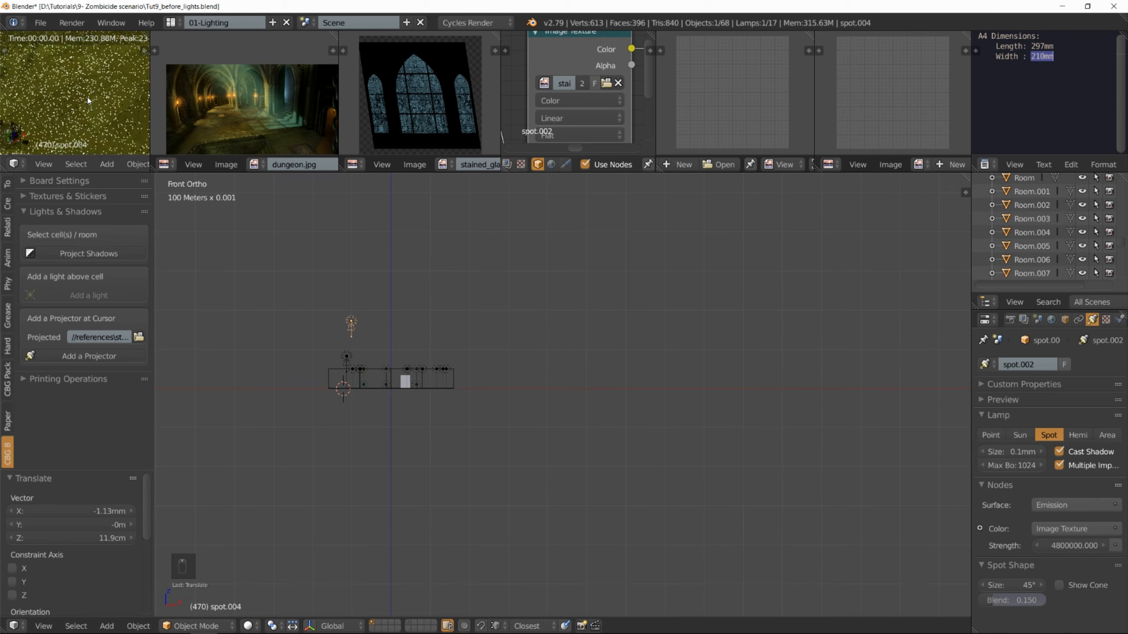
{"action": "scroll", "coordinate": [95, 102], "scroll_direction": "down", "scroll_amount": 2}
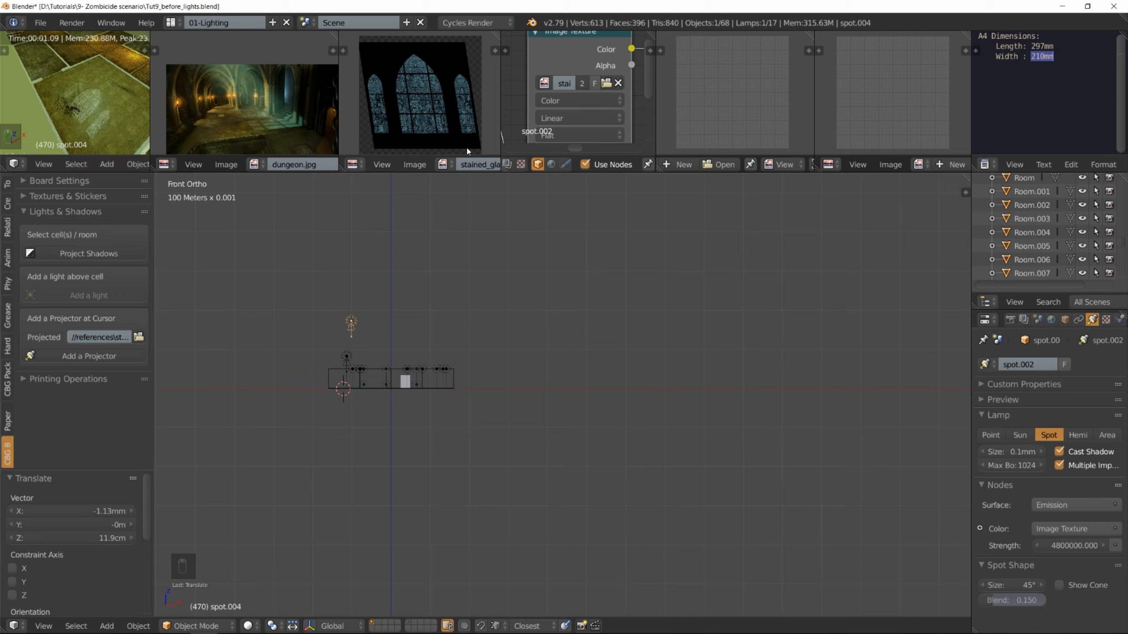
- Adjust the X scale in the spot lamp's Mapping node, trying 1 and 4 and settling on 3
{"action": "scroll", "coordinate": [587, 99], "scroll_direction": "down", "scroll_amount": 9}
{"action": "middle_click_drag", "start_coordinate": [533, 105], "coordinate": [606, 99]}
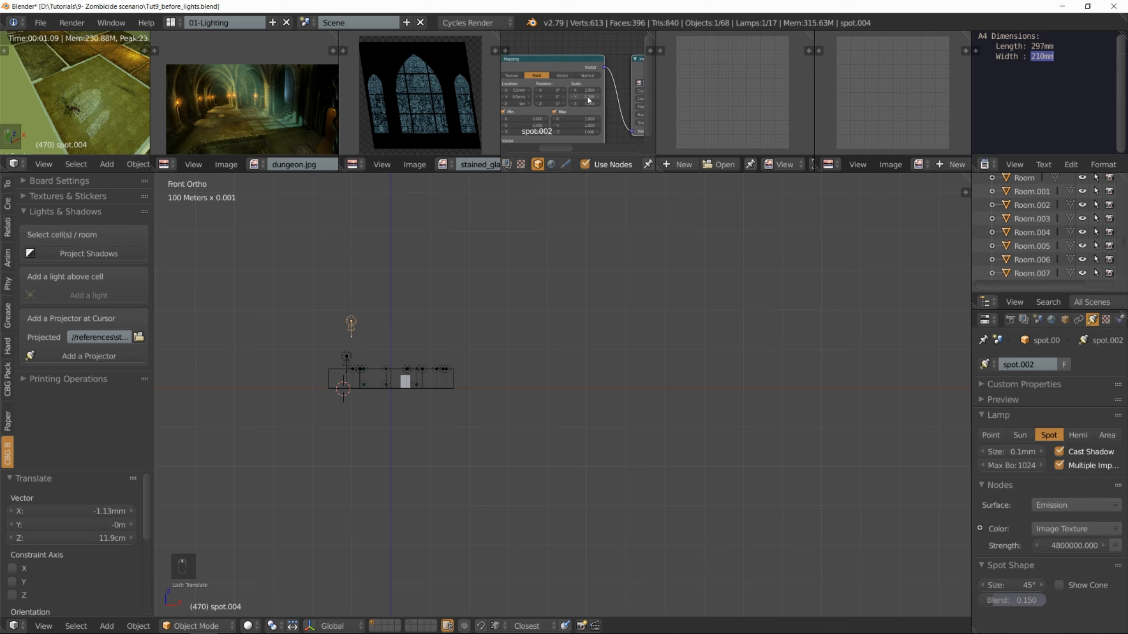
{"action": "scroll", "coordinate": [590, 92], "scroll_direction": "up", "scroll_amount": 5}
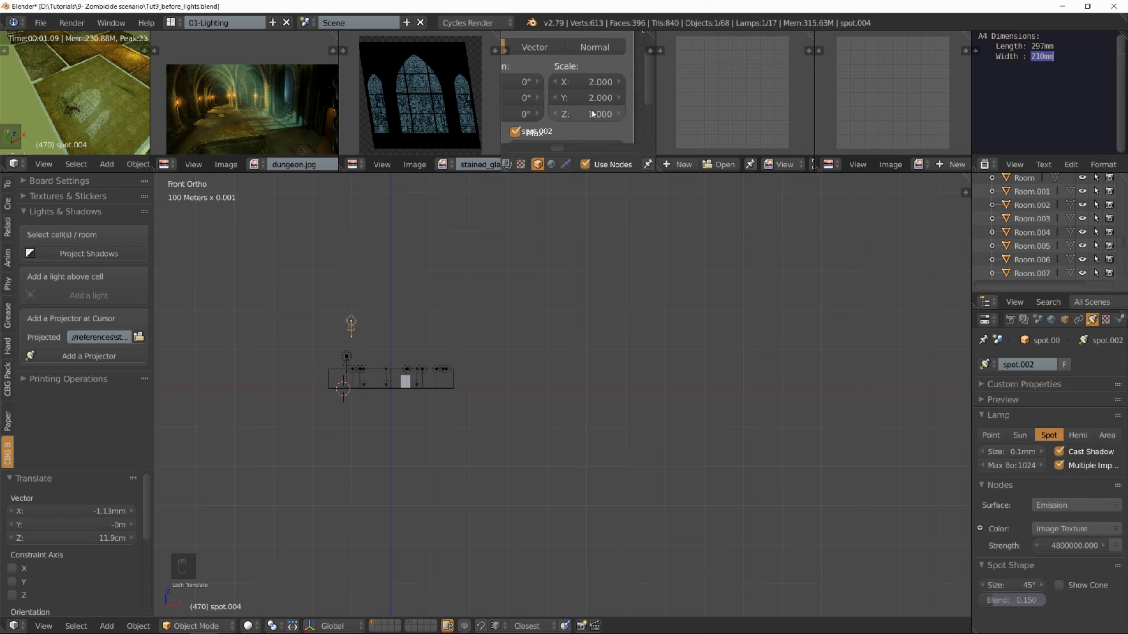
{"action": "left_click", "coordinate": [611, 83]}
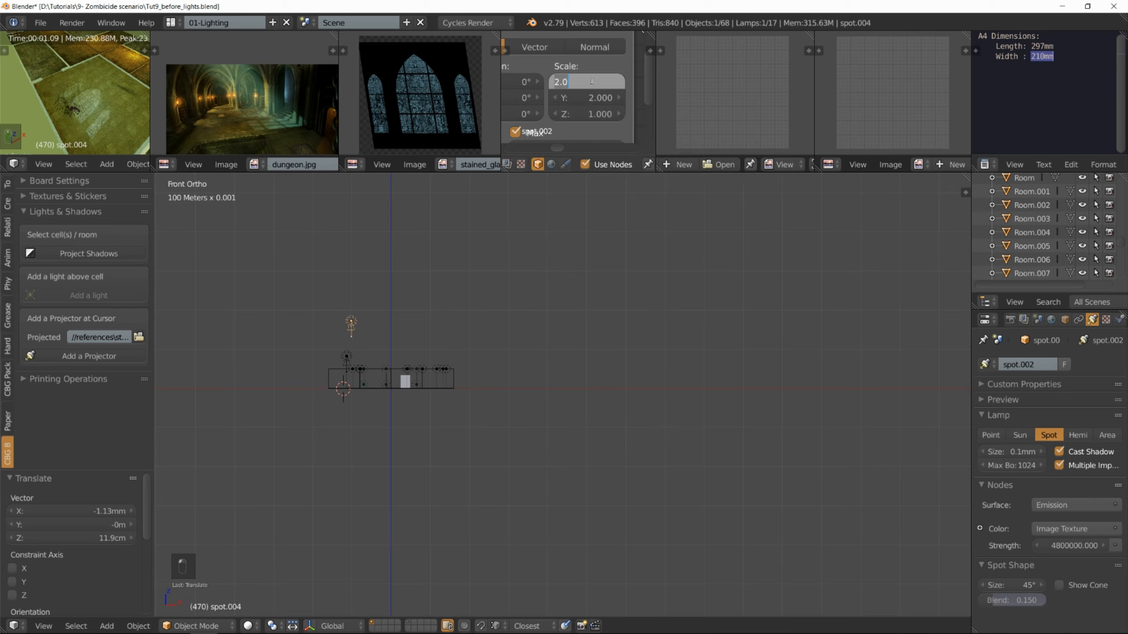
{"action": "type", "text": "1"}
{"action": "key", "text": "Return"}
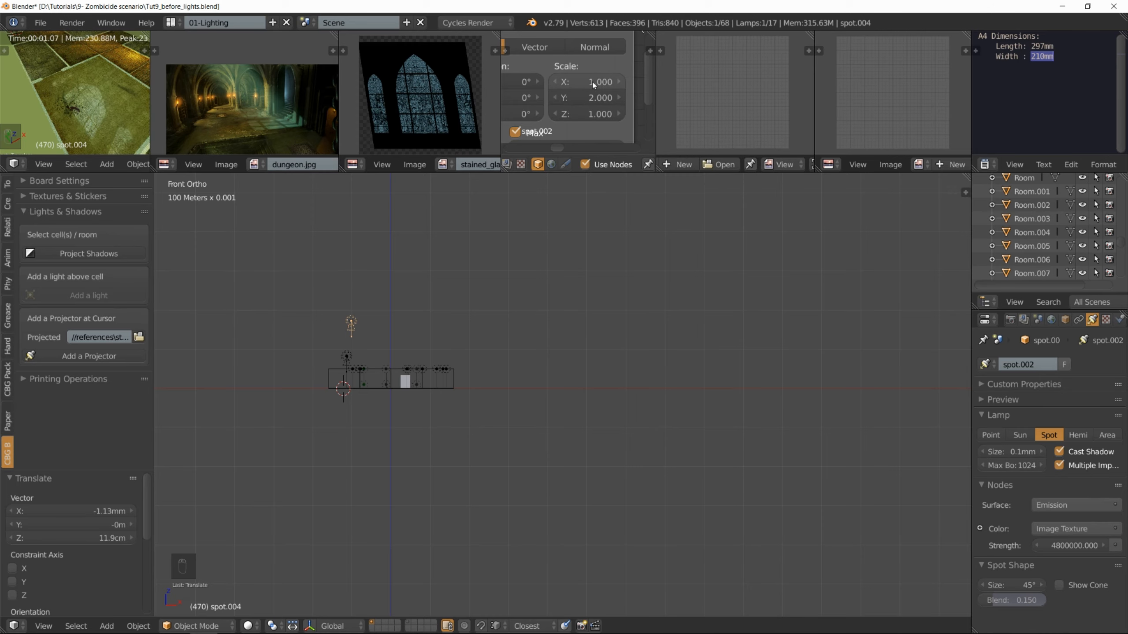
{"action": "left_click", "coordinate": [593, 85]}
{"action": "type", "text": "4"}
{"action": "key", "text": "Return"}
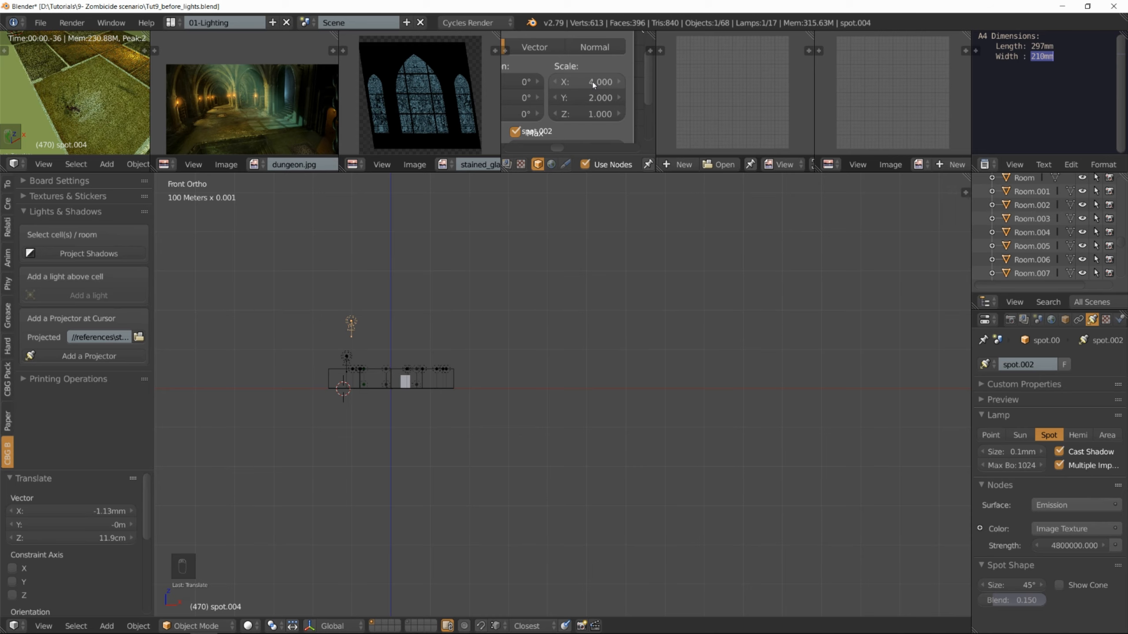
{"action": "left_click", "coordinate": [597, 85]}
{"action": "type", "text": "3"}
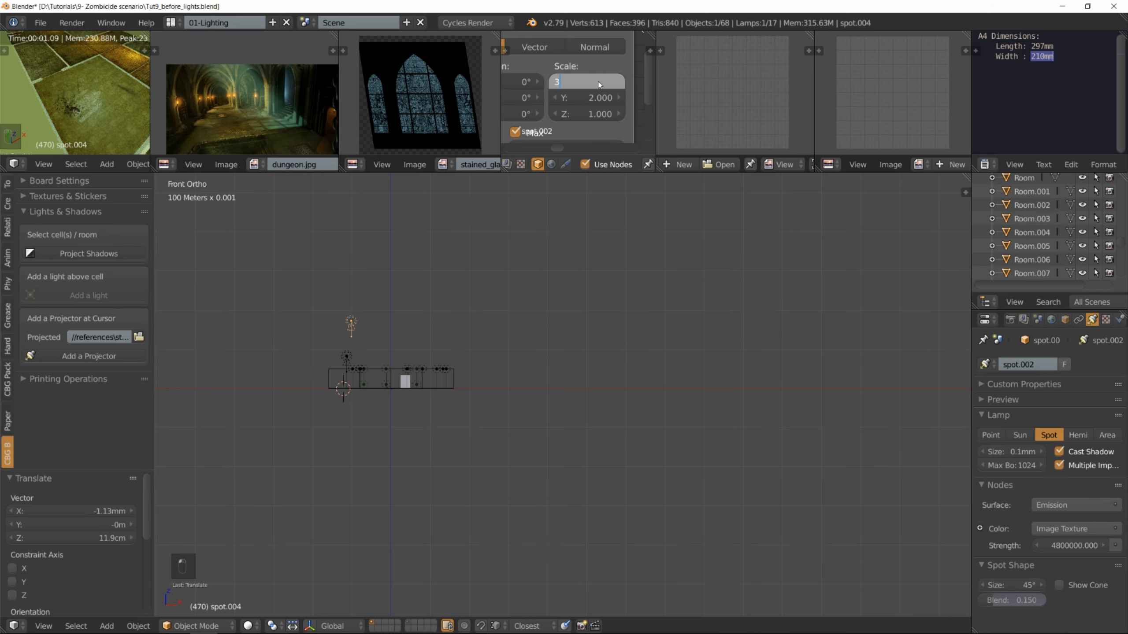
{"action": "key", "text": "Return"}
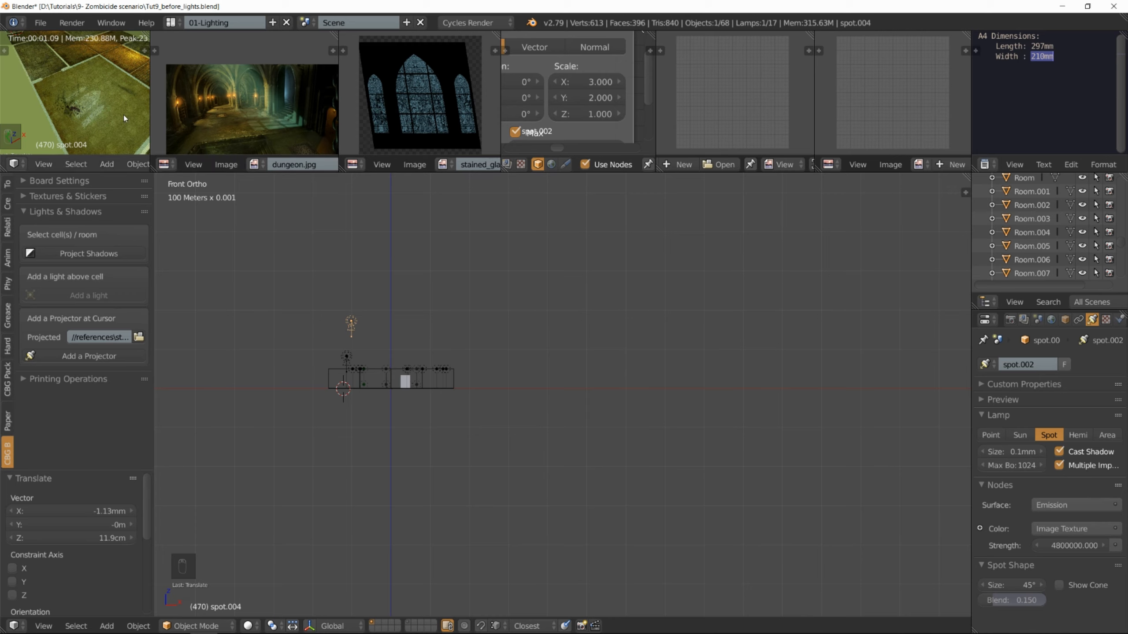
- Set the X scale in the spot lamp's Mapping node to 2.5 and inspect the projected window in the rendered preview
{"action": "left_click", "coordinate": [586, 84]}
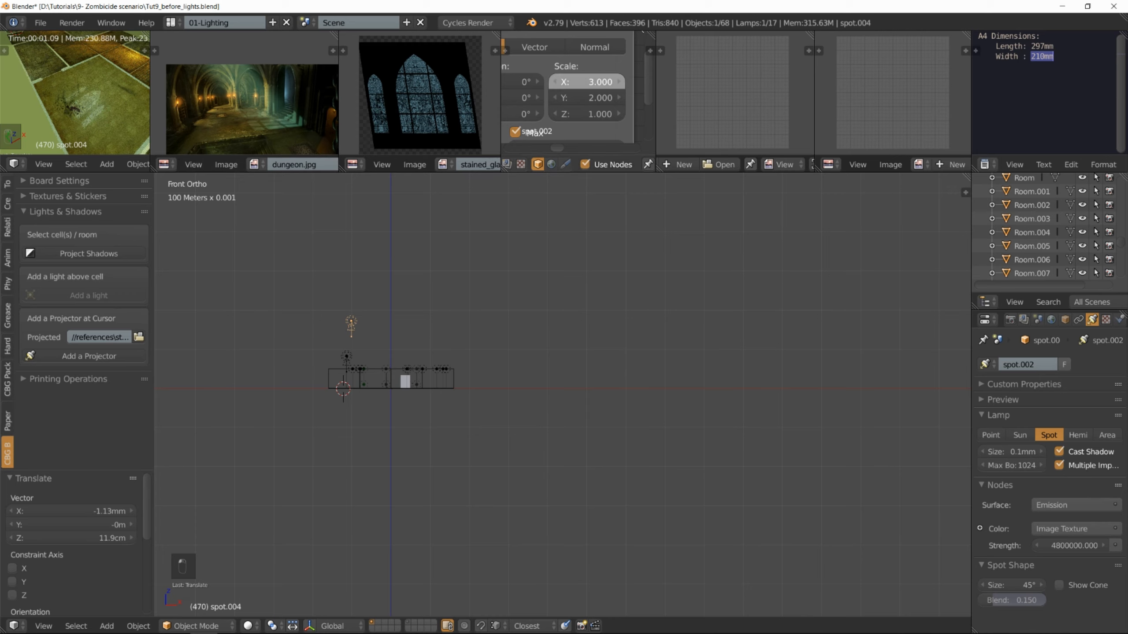
{"action": "type", "text": "2.5"}
{"action": "key", "text": "Return"}
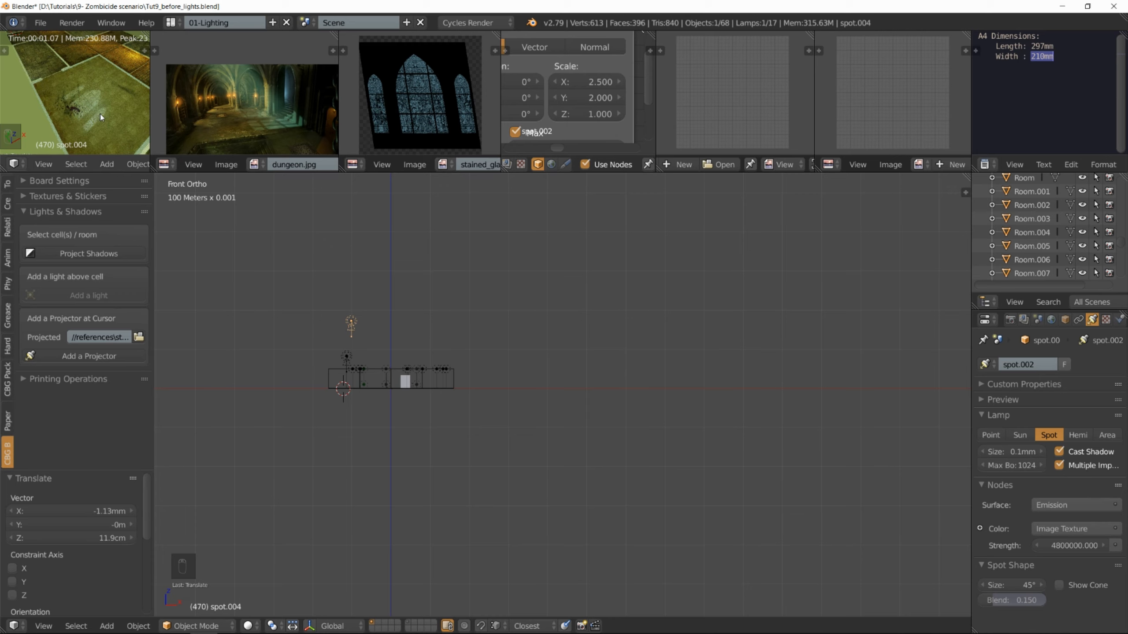
{"action": "middle_click_drag", "start_coordinate": [88, 105], "coordinate": [122, 127]}
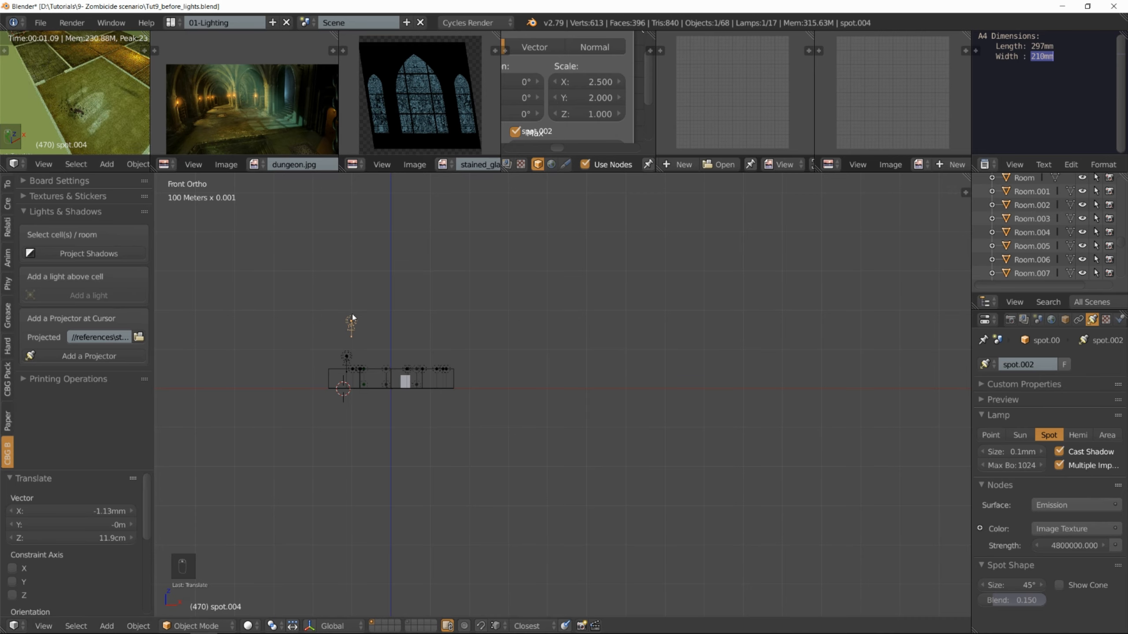
- Raise the projector spot about 9.6 cm along global Z and multiply its emission strength by 4 to 19200000
{"action": "key", "text": "g"}
{"action": "key", "text": "z"}
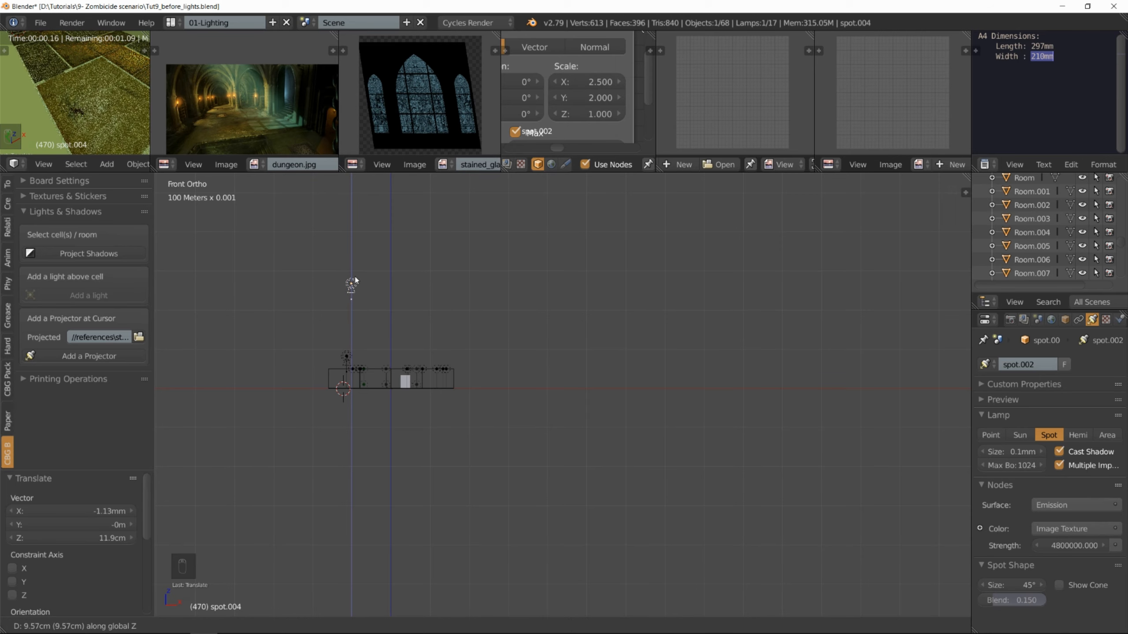
{"action": "left_click", "coordinate": [354, 282]}
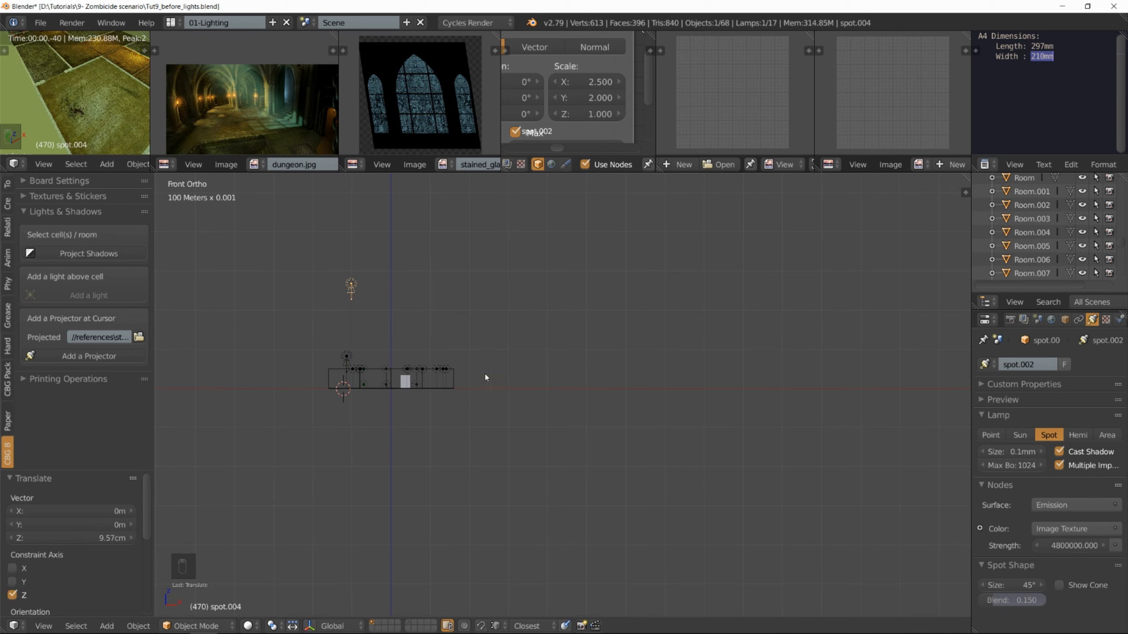
{"action": "left_click", "coordinate": [1071, 546]}
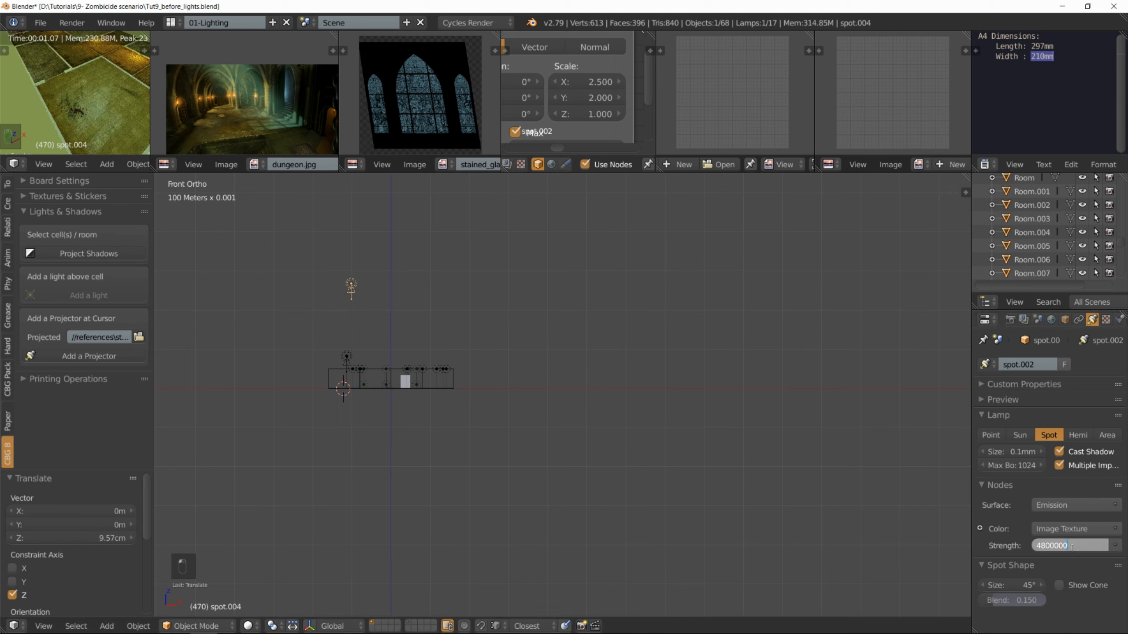
{"action": "type", "text": "*4"}
{"action": "key", "text": "Return"}
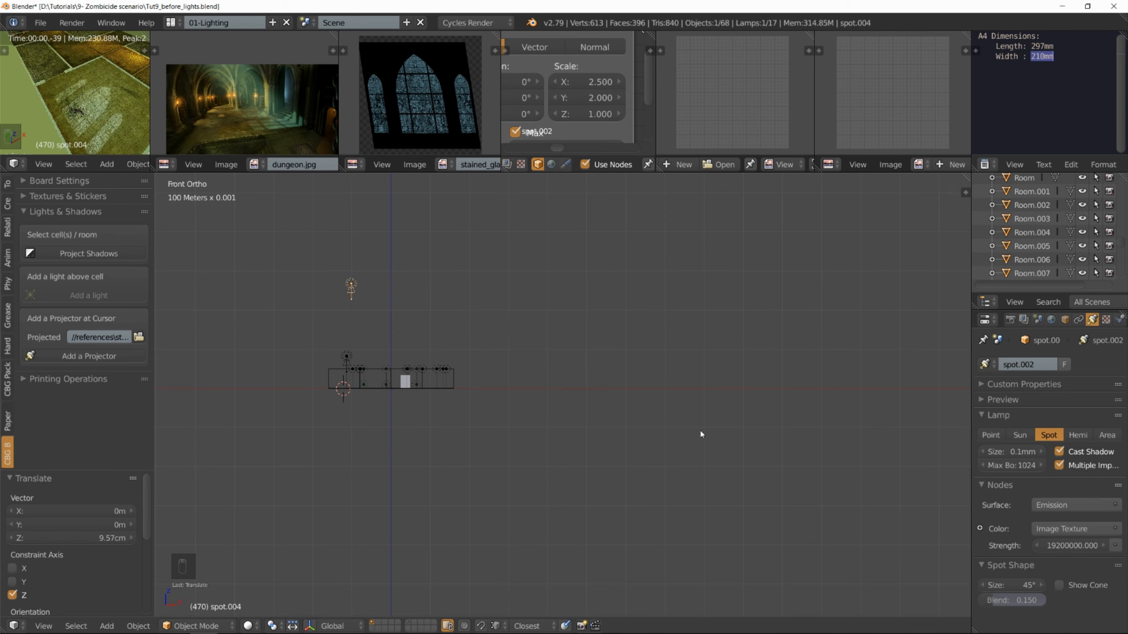
- Move the projector spot about 6.8 mm in positive X in the top view
{"action": "key", "text": "KP_7"}
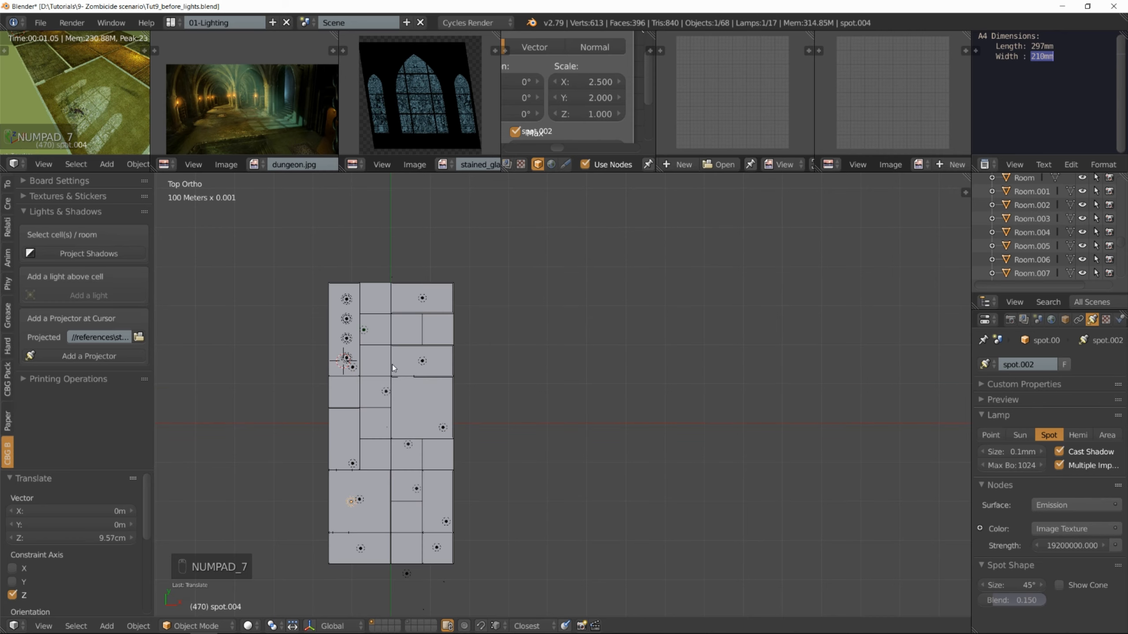
{"action": "key", "text": "g"}
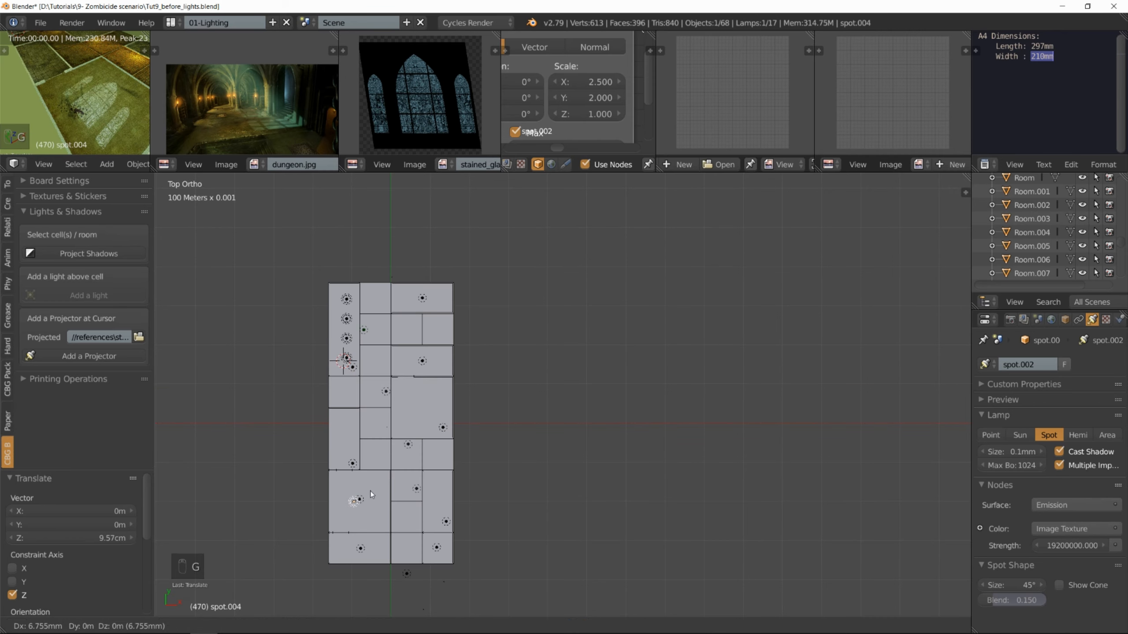
{"action": "left_click", "coordinate": [370, 490]}
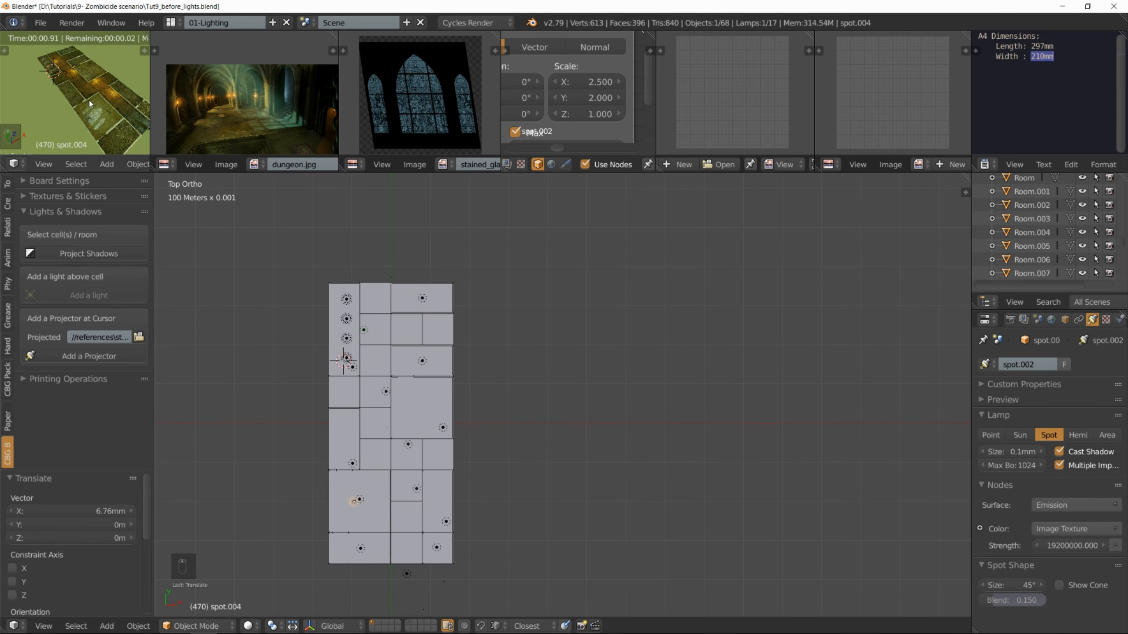
- Halve the spot's emission strength to 9600000 and review the whole board in an enlarged rendered preview
{"action": "left_click", "coordinate": [1038, 540]}
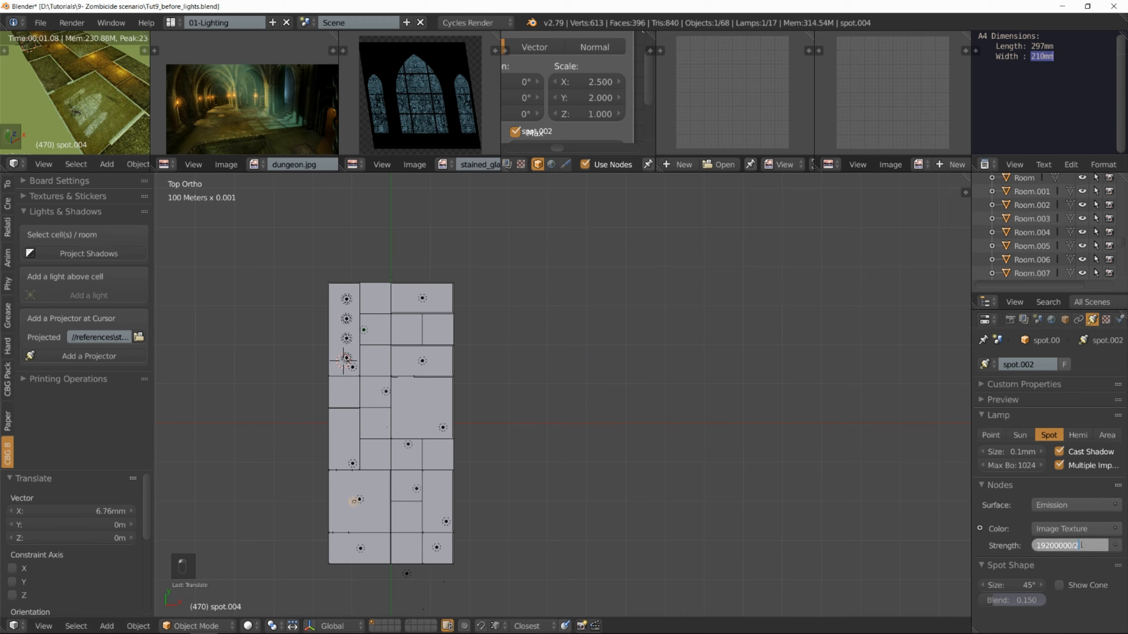
{"action": "key", "text": "Return"}
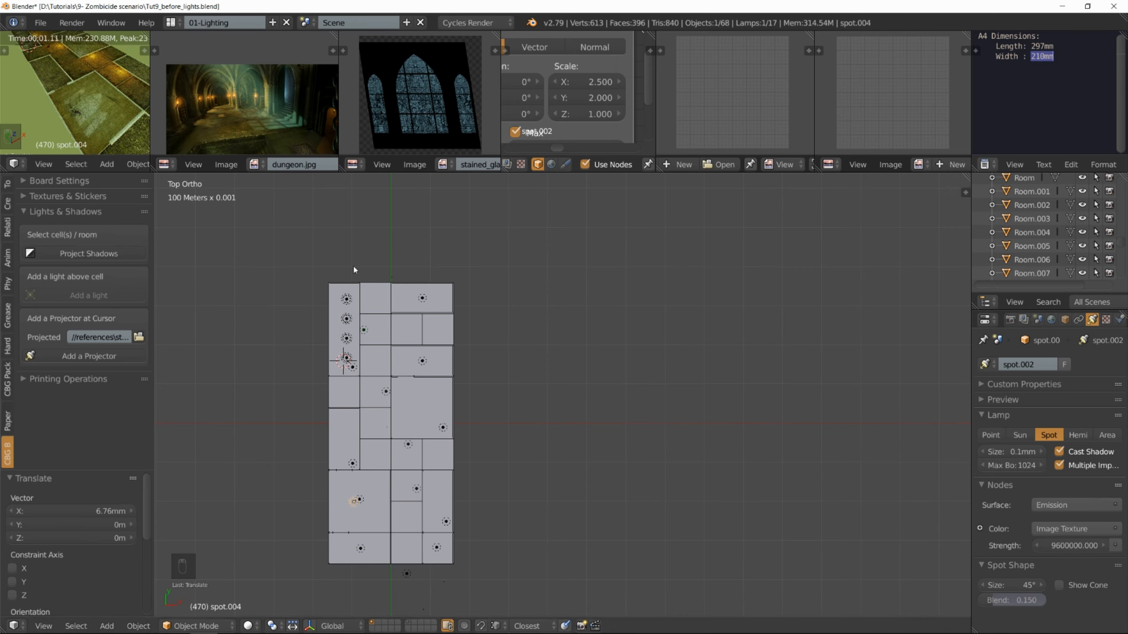
{"action": "scroll", "coordinate": [81, 100], "scroll_direction": "down", "scroll_amount": 4}
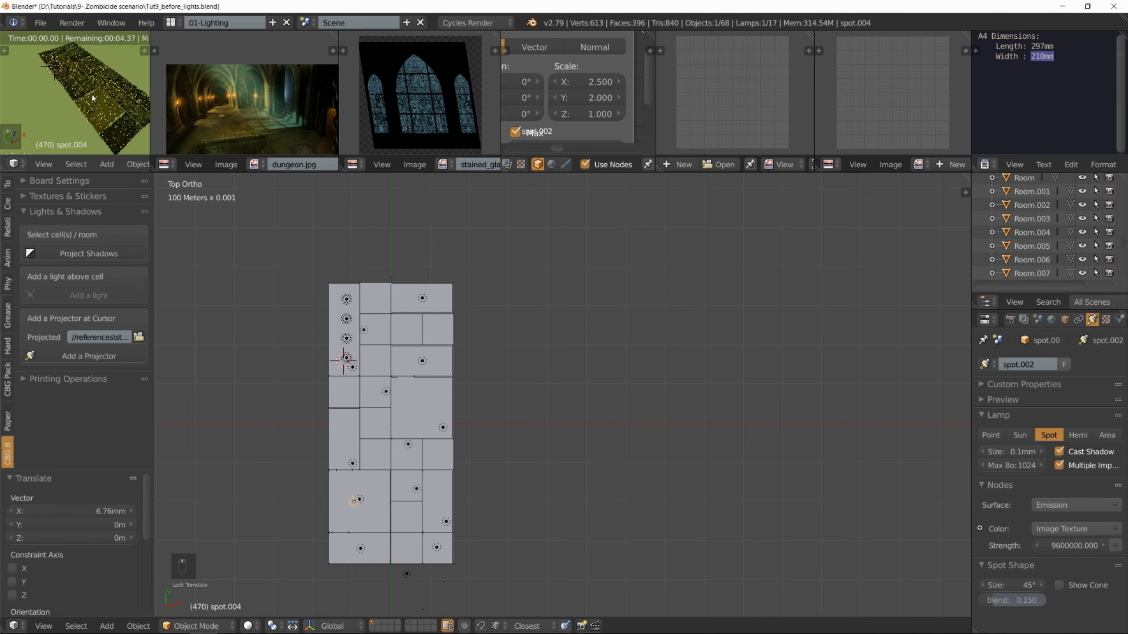
{"action": "key", "text": "shift+space"}
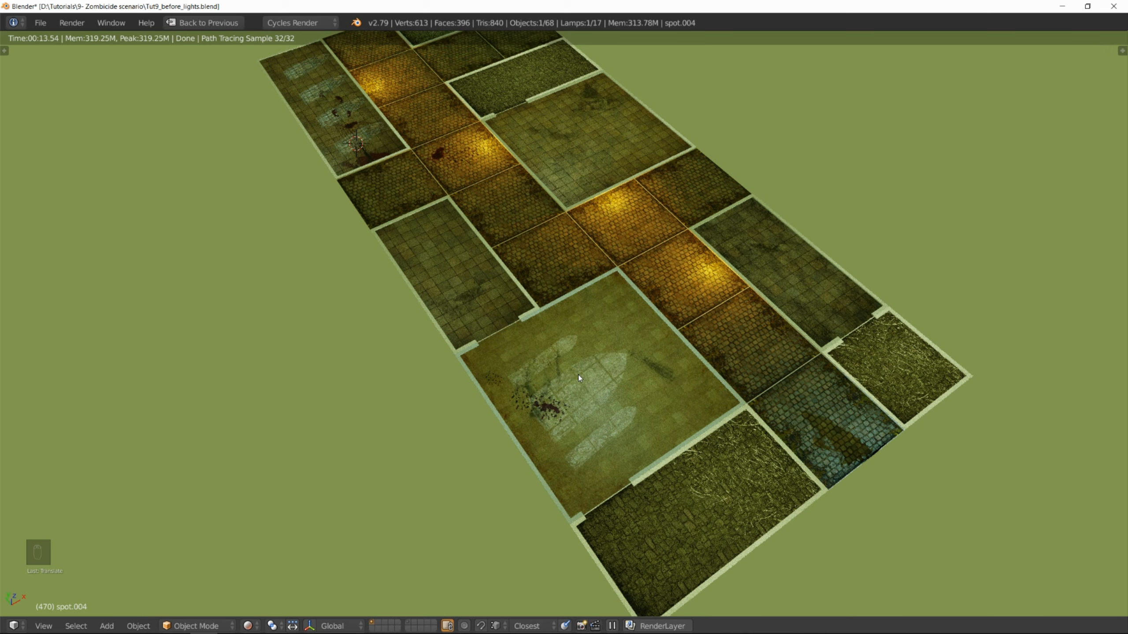
{"action": "key", "text": "shift+space"}
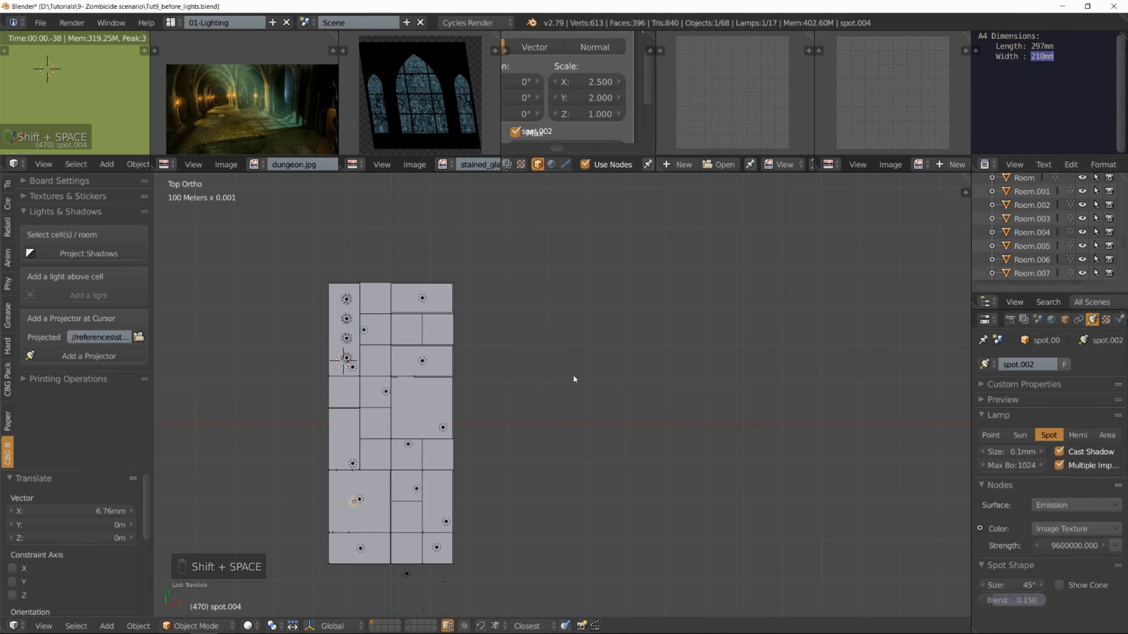
- Set the spot's emission strength to 12800000, trying 19200000 first, and check the projected window close up and from afar
{"action": "left_click", "coordinate": [1075, 545]}
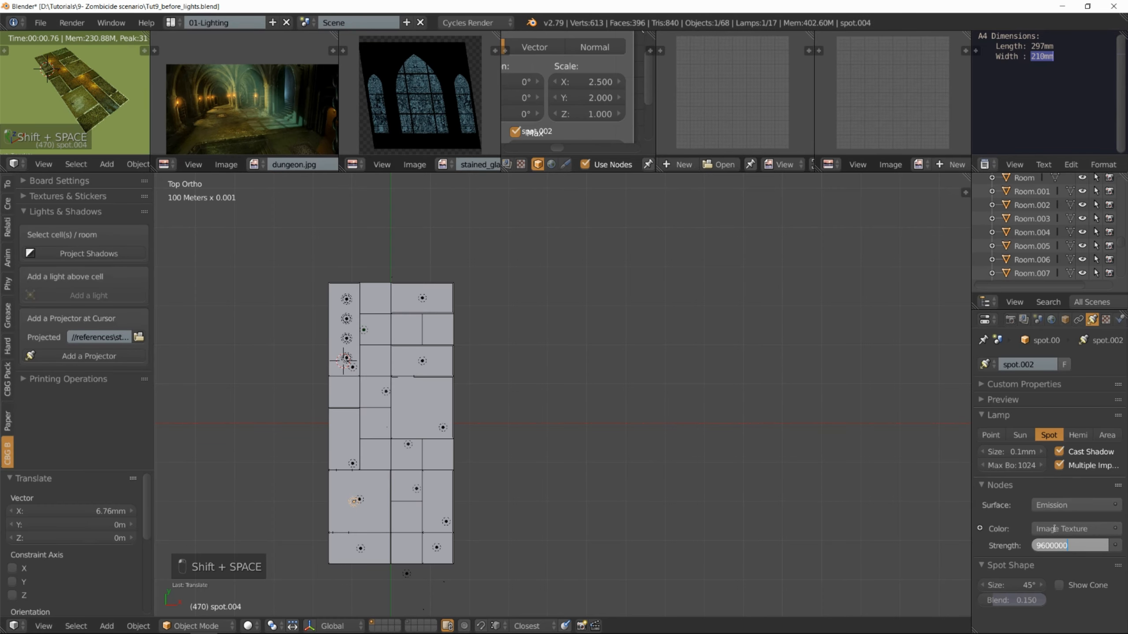
{"action": "type", "text": "*2"}
{"action": "key", "text": "Return"}
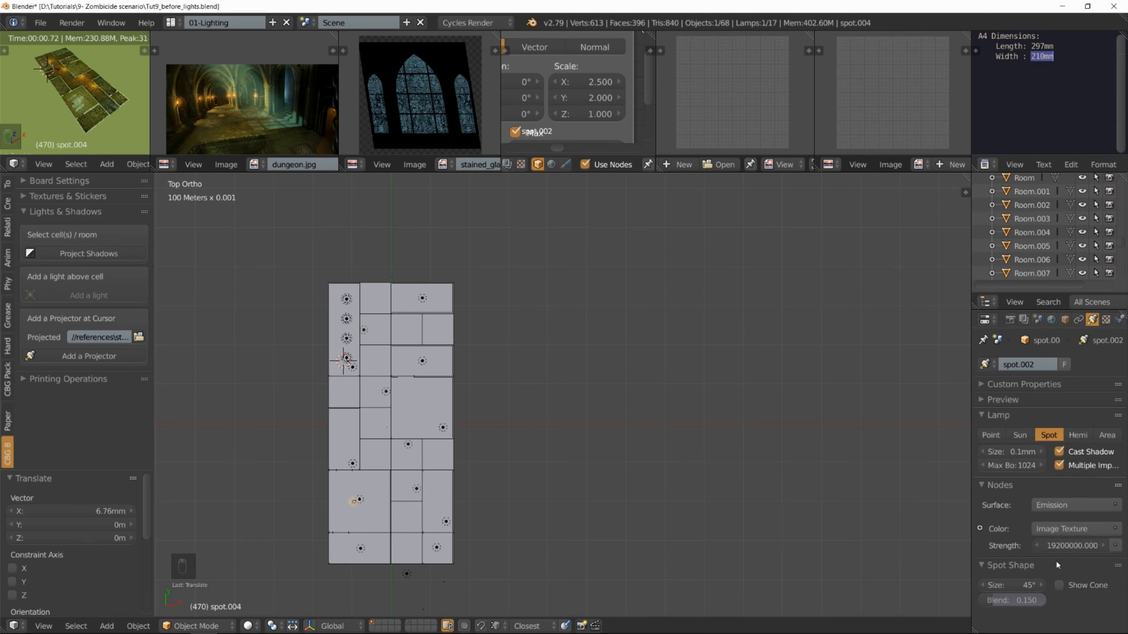
{"action": "left_click", "coordinate": [1072, 545]}
{"action": "left_click", "coordinate": [1085, 546]}
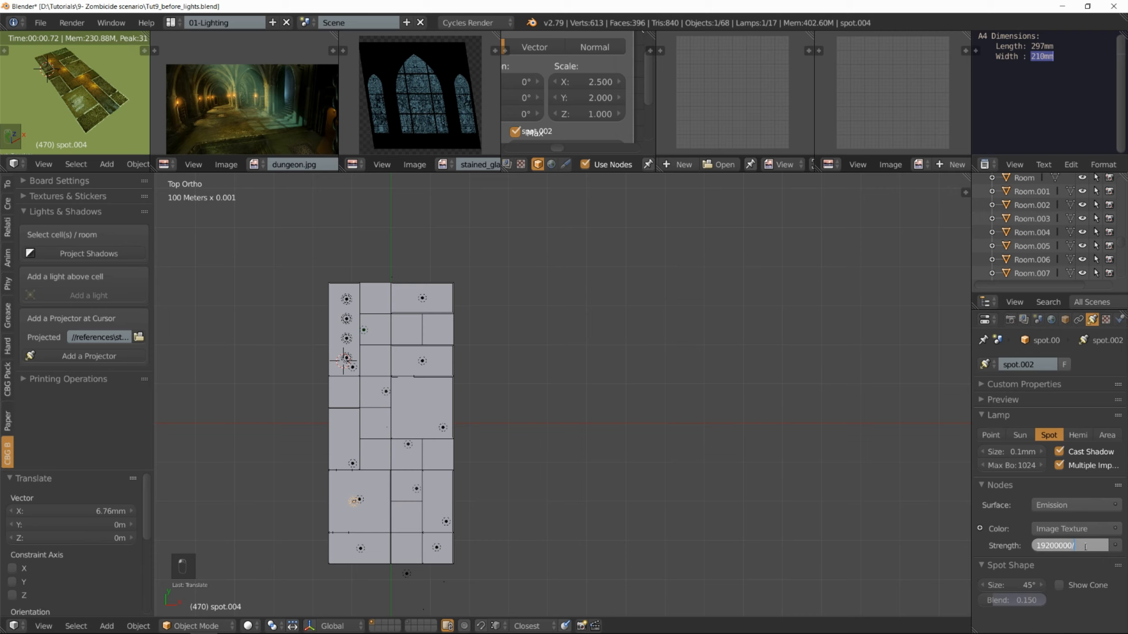
{"action": "type", "text": "/1.5"}
{"action": "key", "text": "Return"}
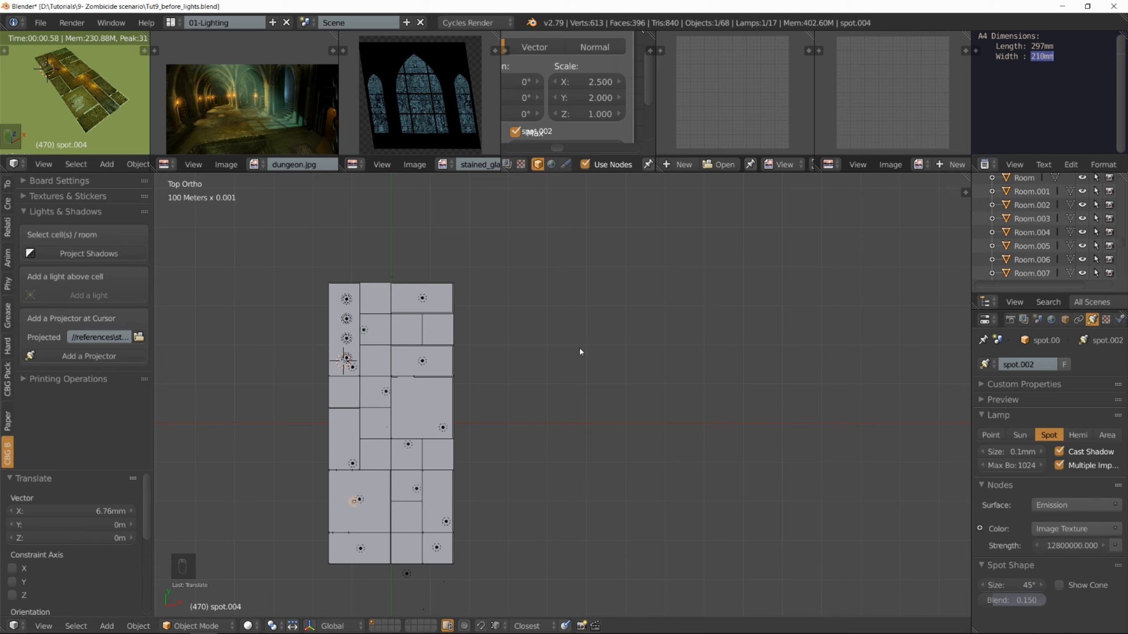
{"action": "scroll", "coordinate": [79, 101], "scroll_direction": "up", "scroll_amount": 6}
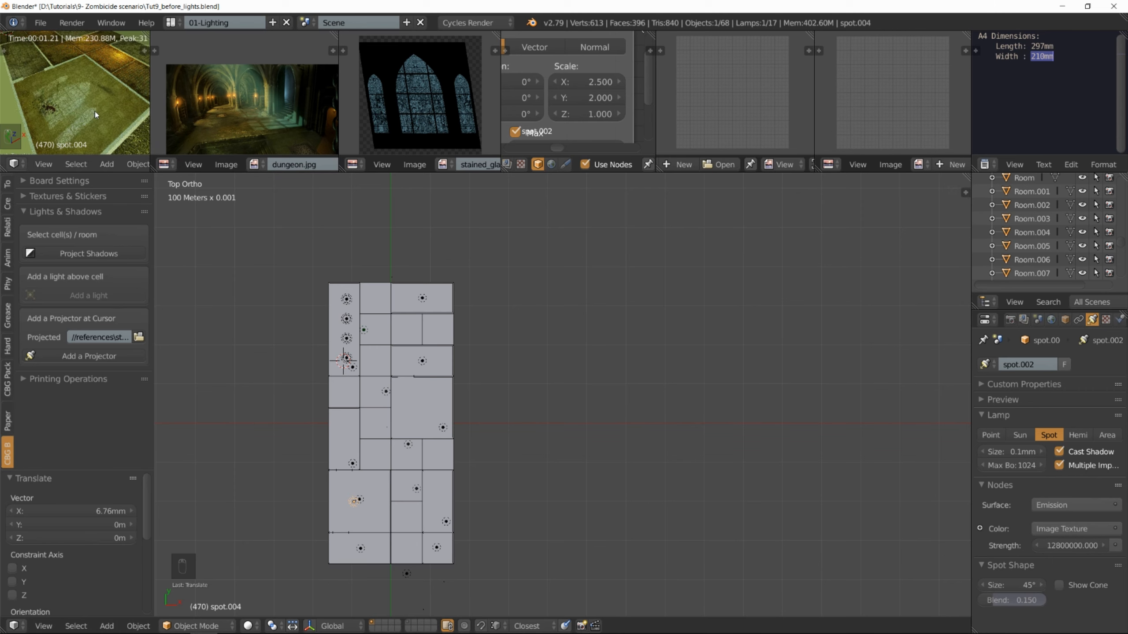
{"action": "scroll", "coordinate": [95, 111], "scroll_direction": "down", "scroll_amount": 3}
{"action": "scroll", "coordinate": [78, 74], "scroll_direction": "down", "scroll_amount": 4}
{"action": "scroll", "coordinate": [83, 82], "scroll_direction": "up", "scroll_amount": 1}
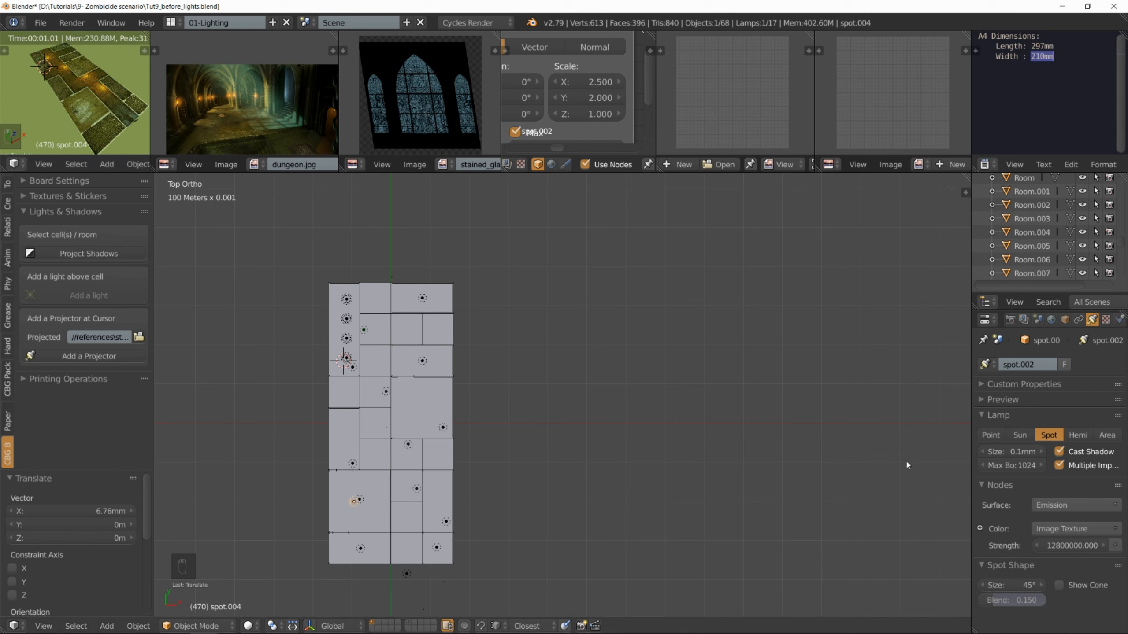
- Try half the emission strength, 6400000, and compare the projected window with the whole board in the enlarged render
{"action": "left_click", "coordinate": [1080, 545]}
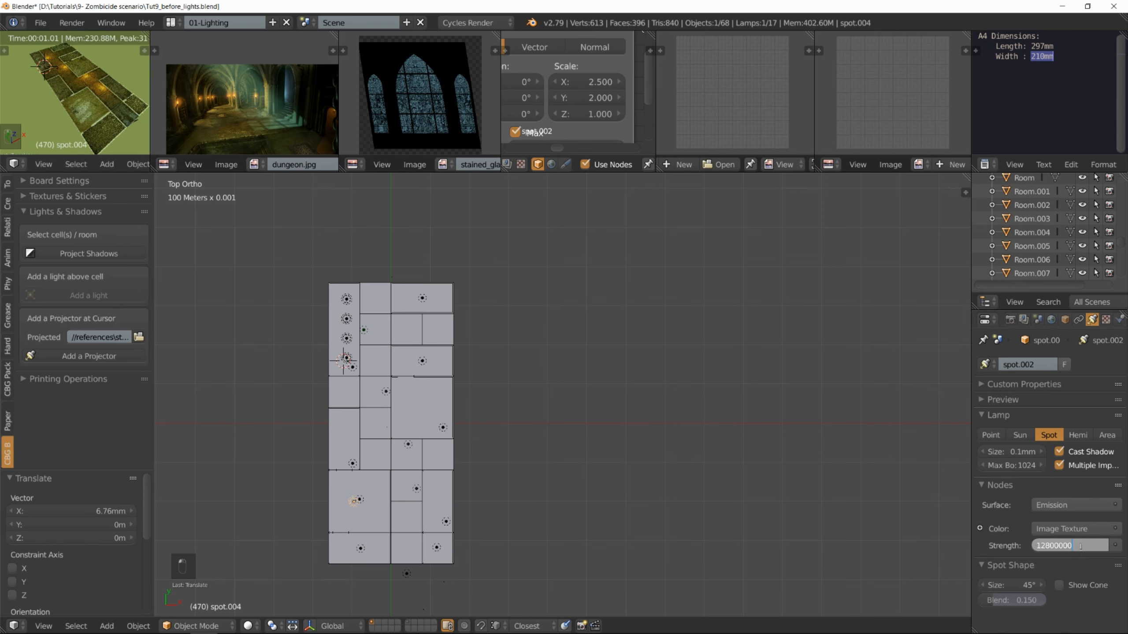
{"action": "type", "text": "/2"}
{"action": "key", "text": "Return"}
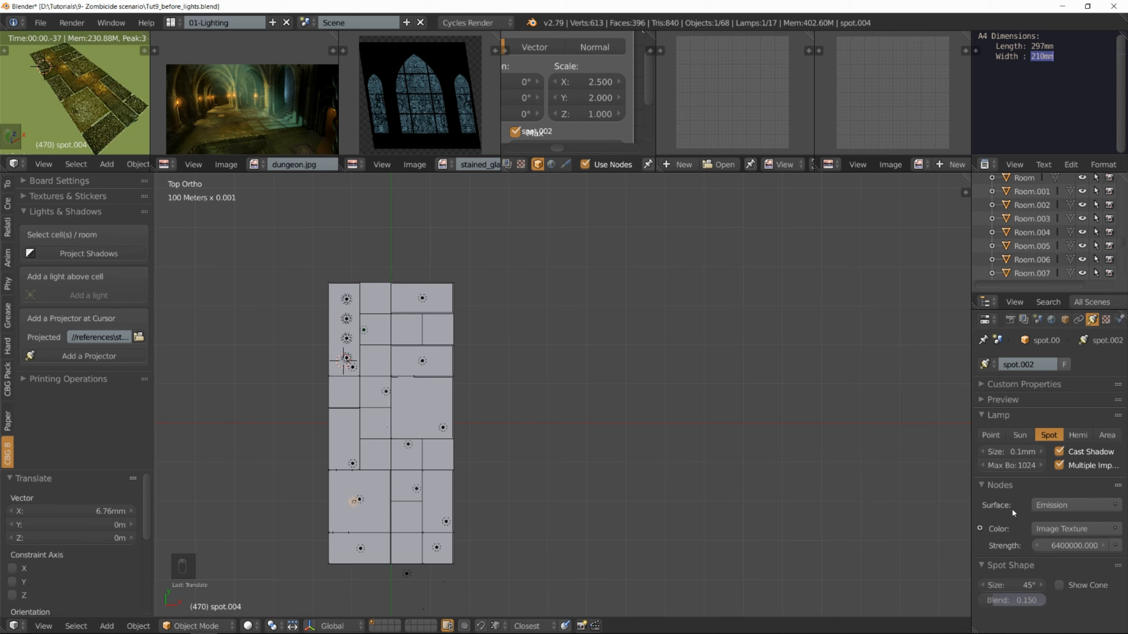
{"action": "scroll", "coordinate": [106, 131], "scroll_direction": "up", "scroll_amount": 5}
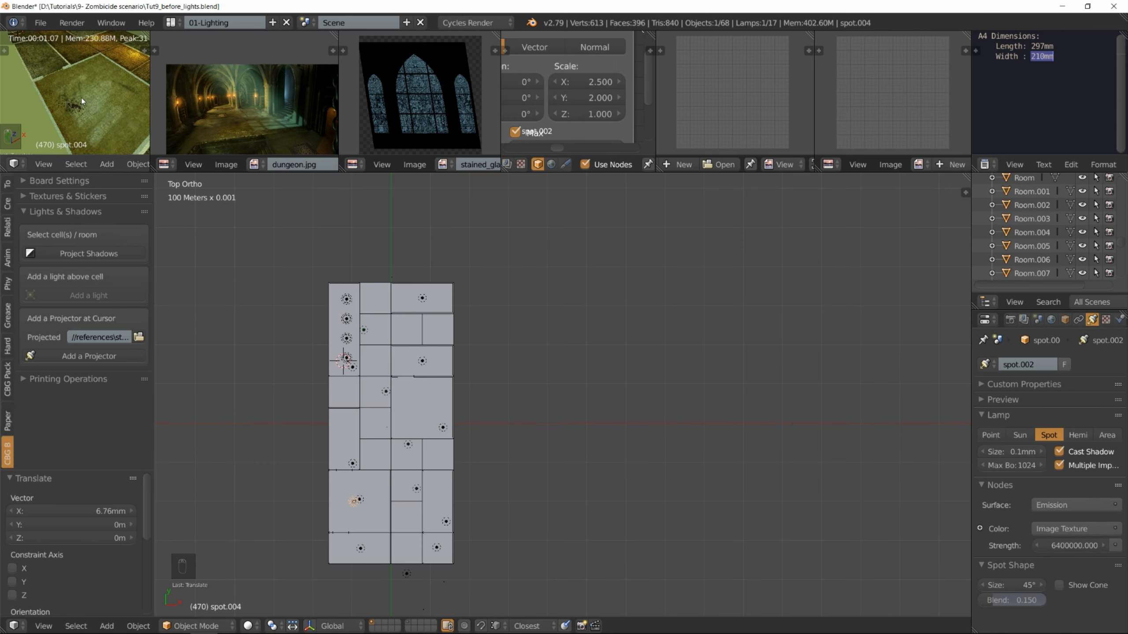
{"action": "scroll", "coordinate": [80, 96], "scroll_direction": "down", "scroll_amount": 5}
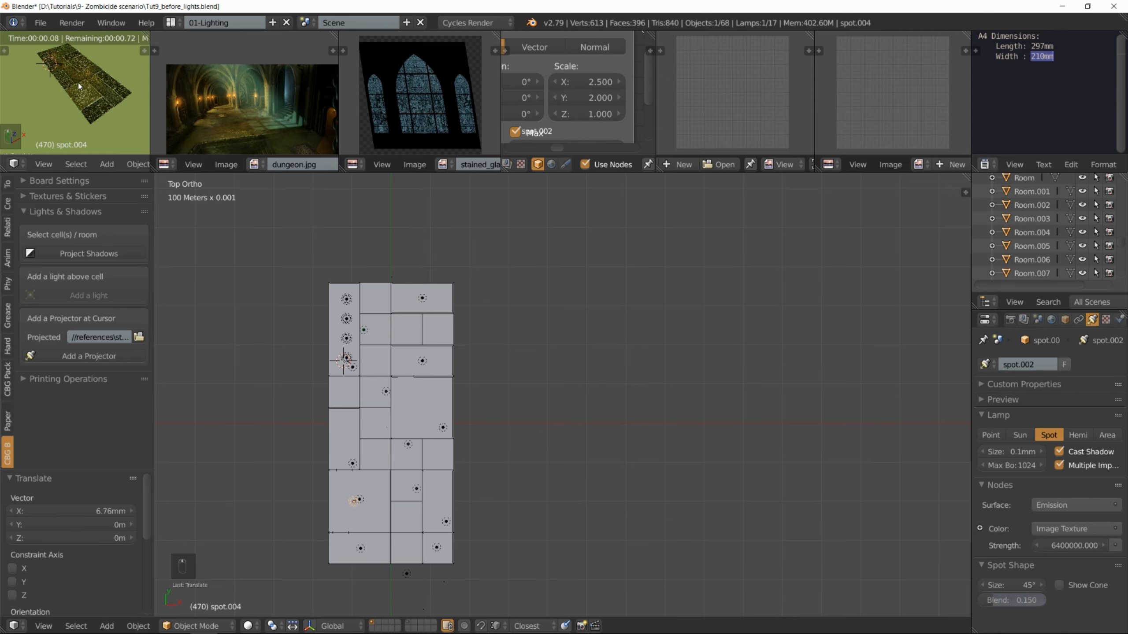
{"action": "key", "text": "shift+space"}
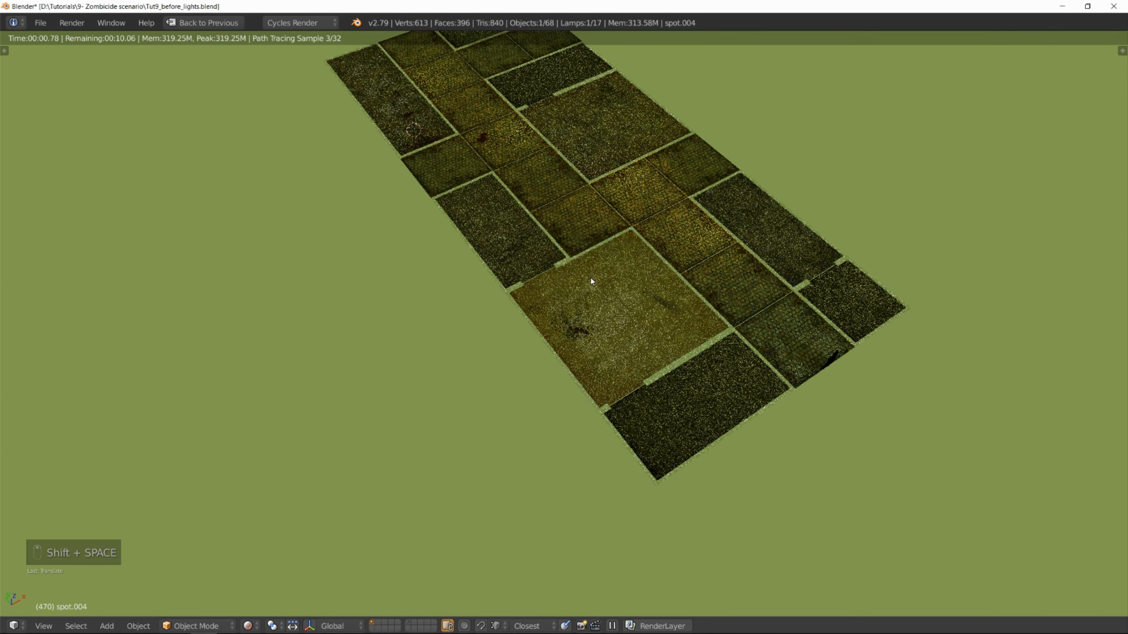
{"action": "middle_click_drag", "start_coordinate": [576, 238], "coordinate": [725, 249]}
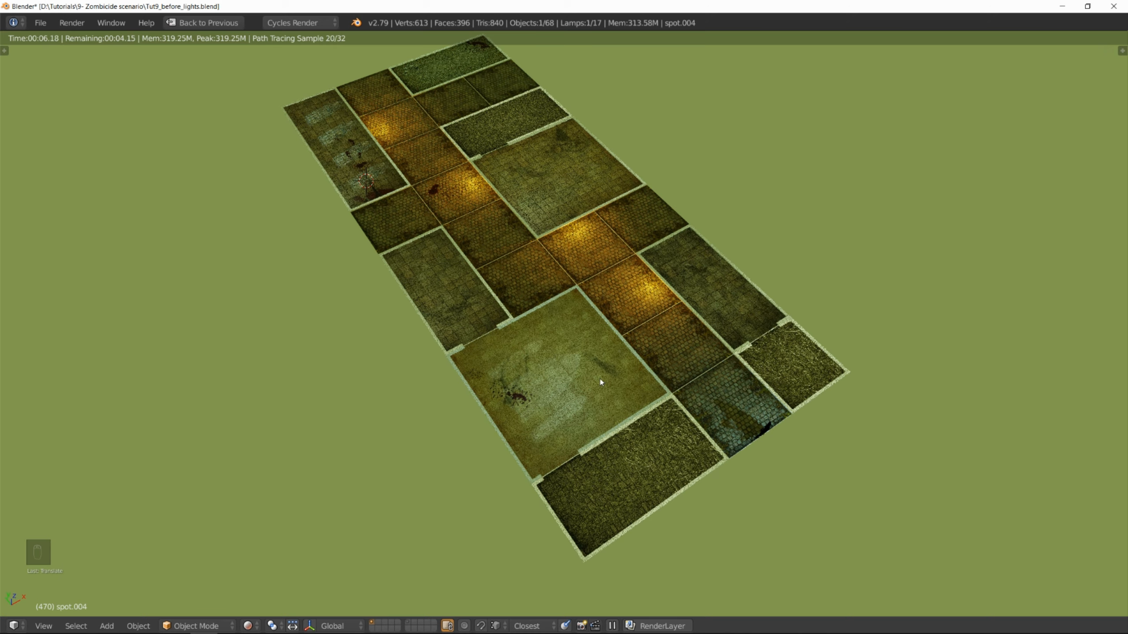
{"action": "key", "text": "shift+space"}
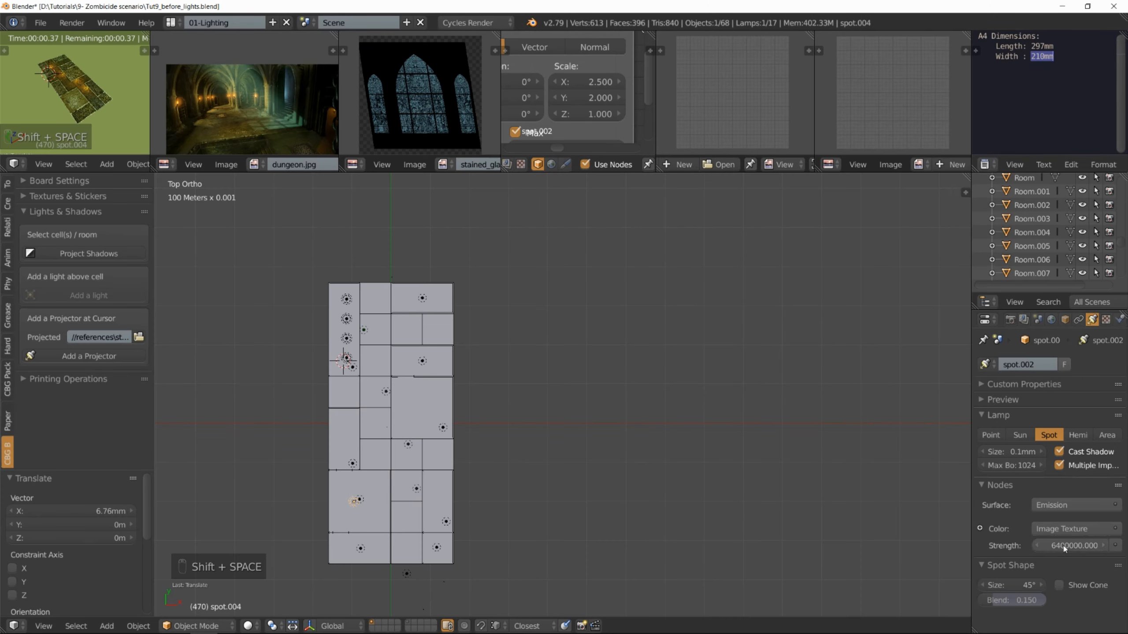
- Double the spot's emission strength to 12800000 and review the window light close up and across the full board
{"action": "left_click", "coordinate": [1073, 546]}
{"action": "type", "text": "*2"}
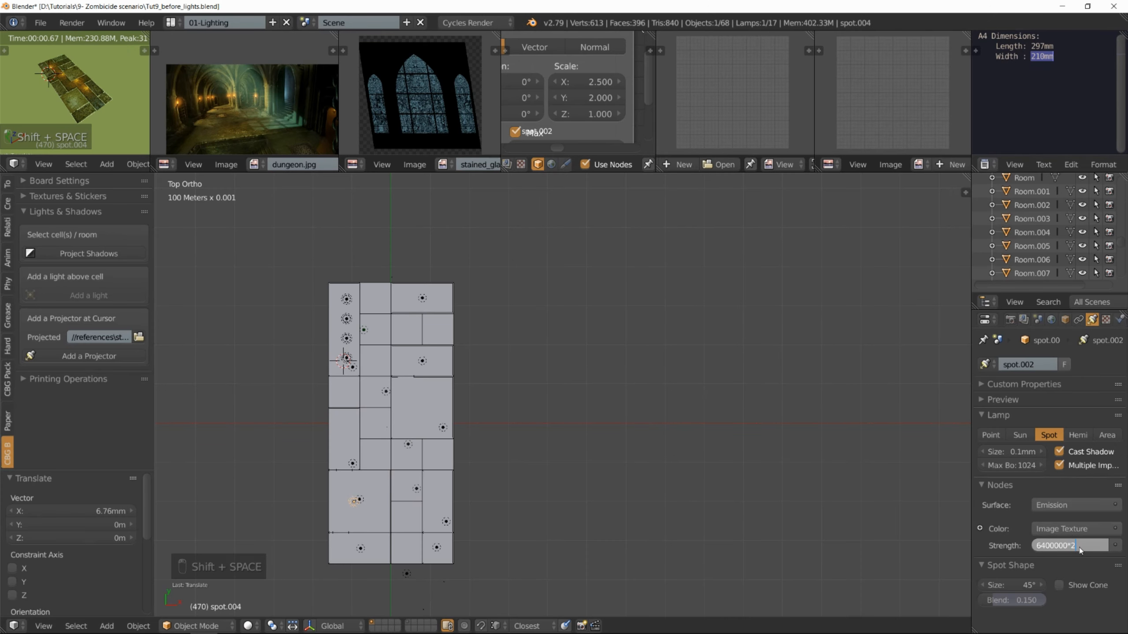
{"action": "key", "text": "Return"}
{"action": "scroll", "coordinate": [70, 109], "scroll_direction": "up", "scroll_amount": 5}
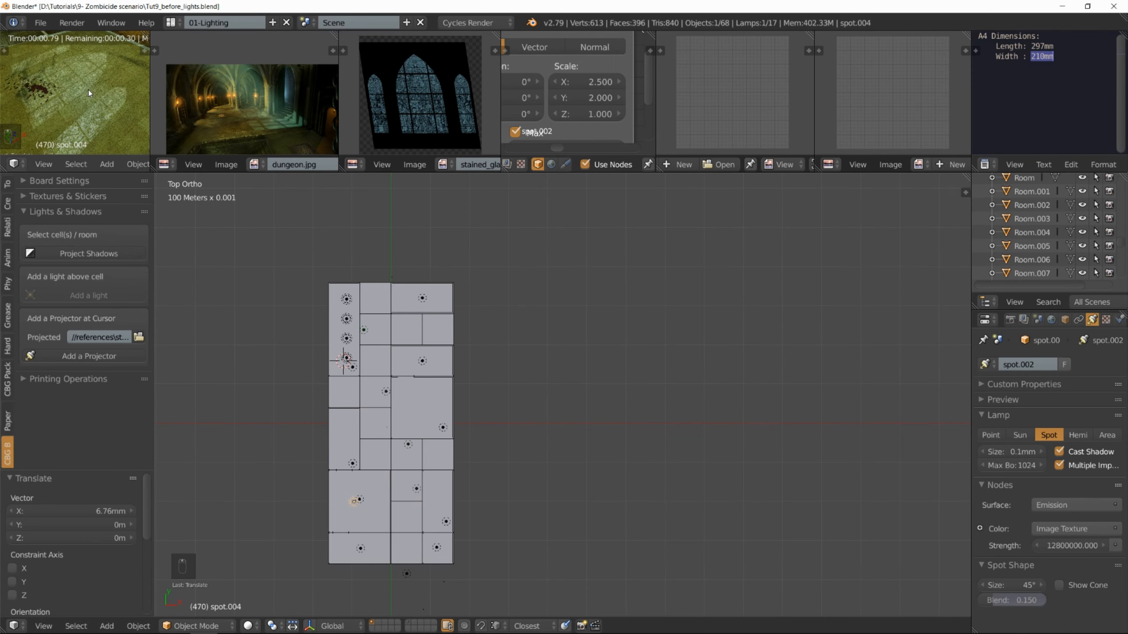
{"action": "scroll", "coordinate": [97, 106], "scroll_direction": "down", "scroll_amount": 5}
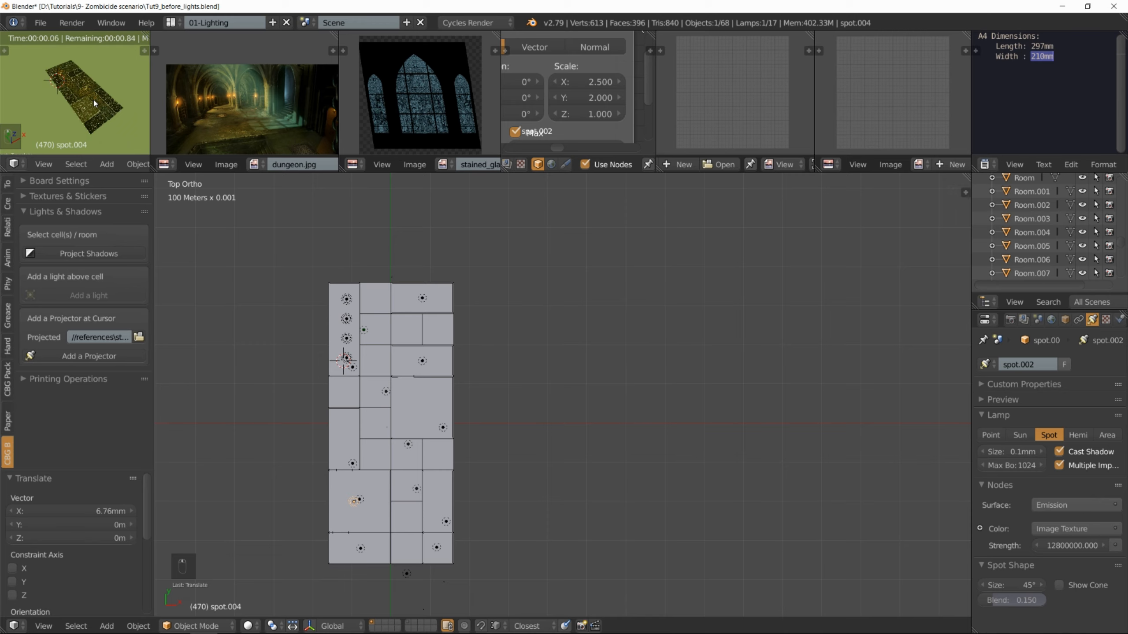
{"action": "key", "text": "shift+space"}
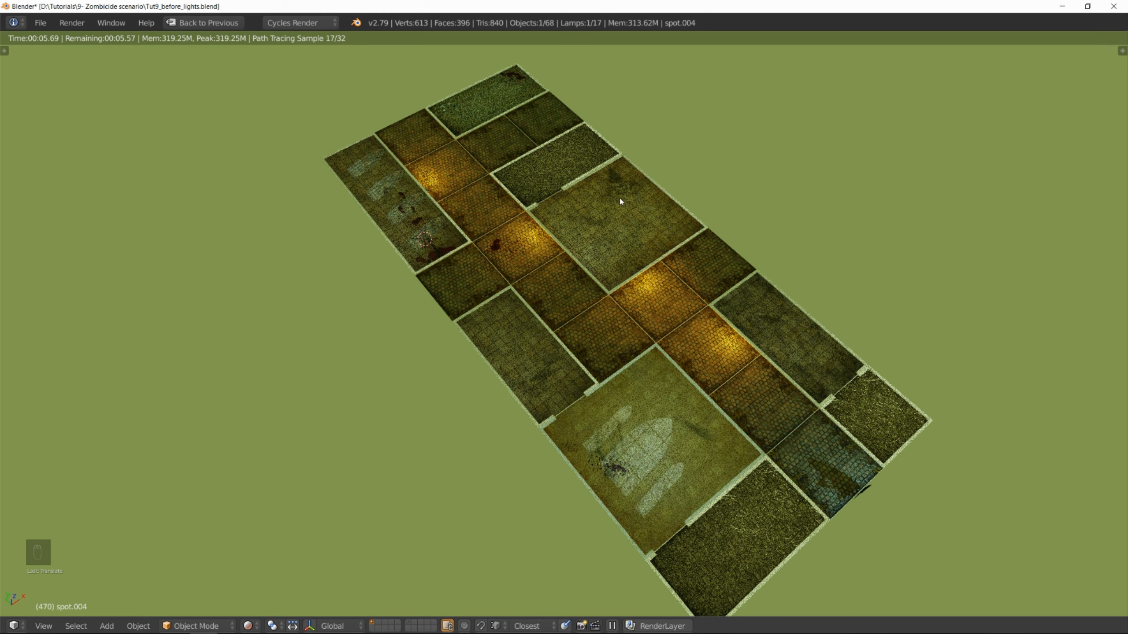
{"action": "key", "text": "shift+space"}
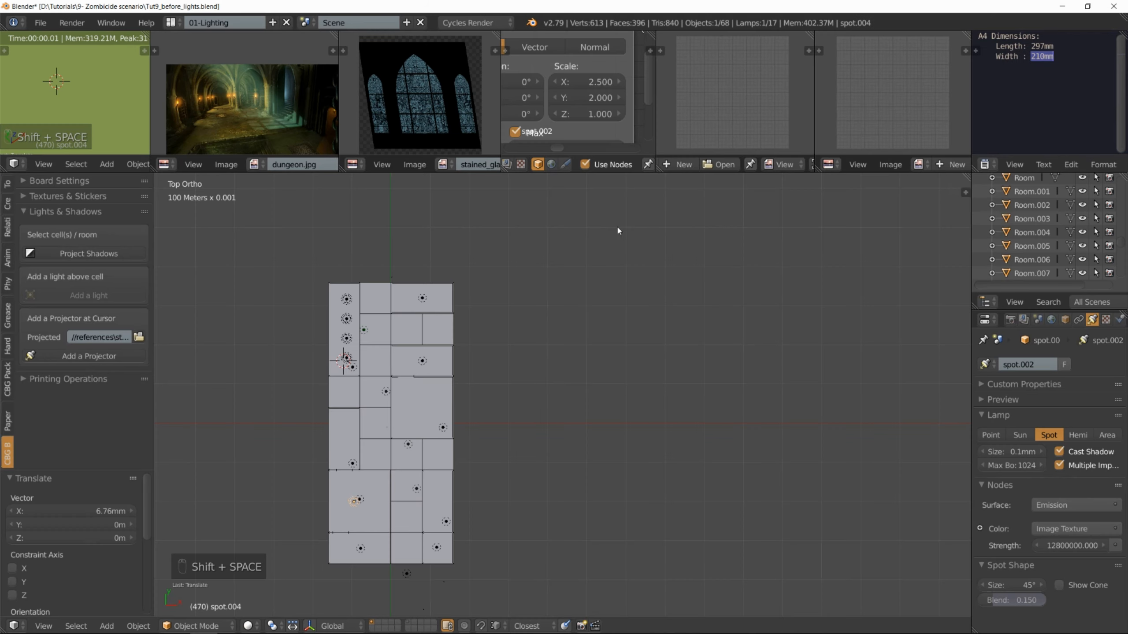
- Place the 3D cursor in the large room on the board's right side, near its upper right corner
{"action": "scroll", "coordinate": [86, 79], "scroll_direction": "up", "scroll_amount": 6}
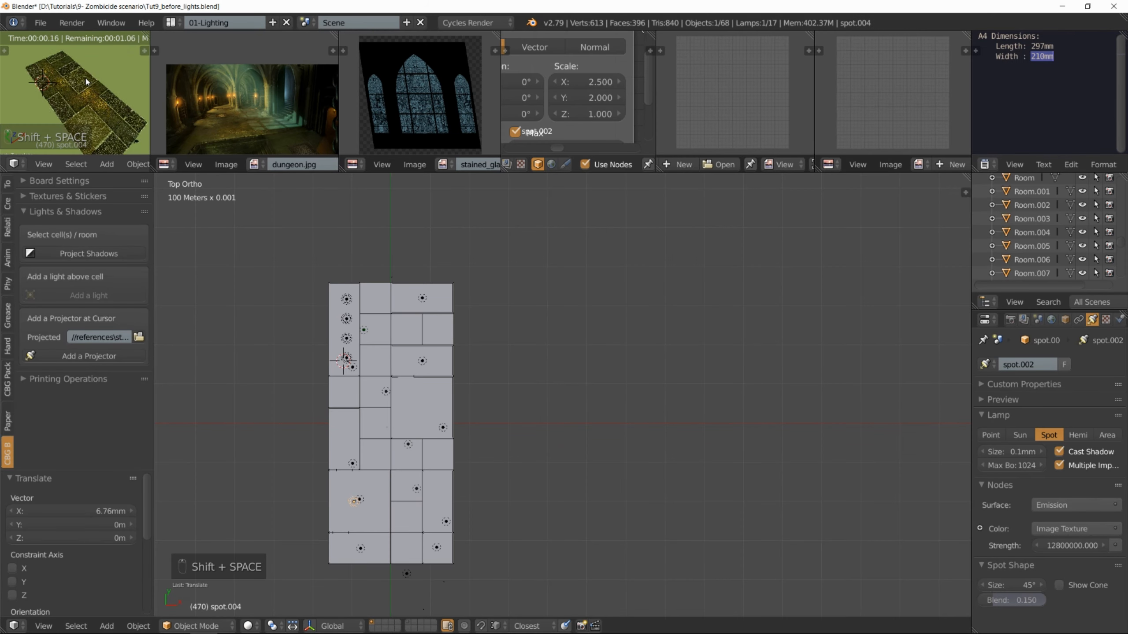
{"action": "left_click", "coordinate": [438, 390]}
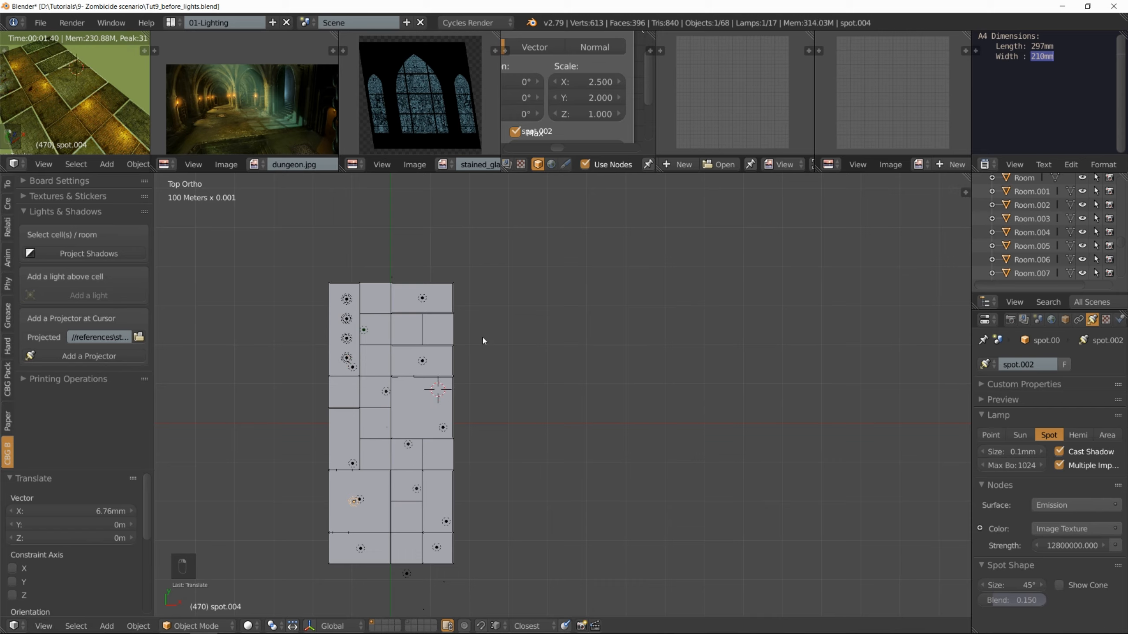
- Choose the 210288-bigstock fire flame JPG from the references folder as the projected image, browsing with thumbnails
{"action": "scroll", "coordinate": [128, 104], "scroll_direction": "down", "scroll_amount": 2}
{"action": "scroll", "coordinate": [129, 105], "scroll_direction": "down", "scroll_amount": 3}
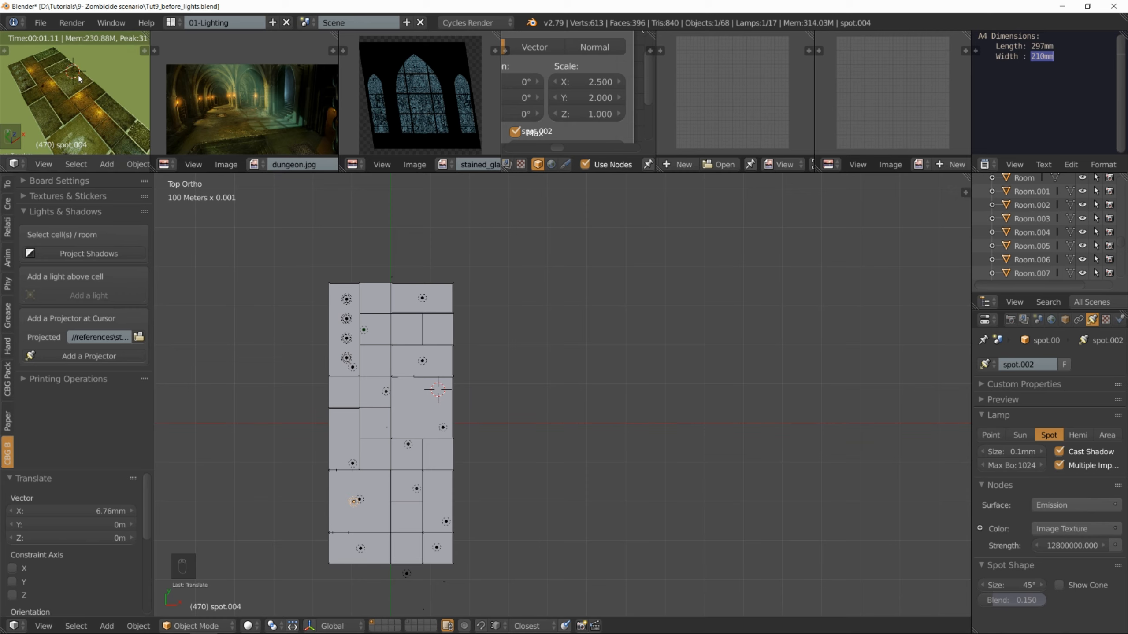
{"action": "left_click", "coordinate": [138, 337]}
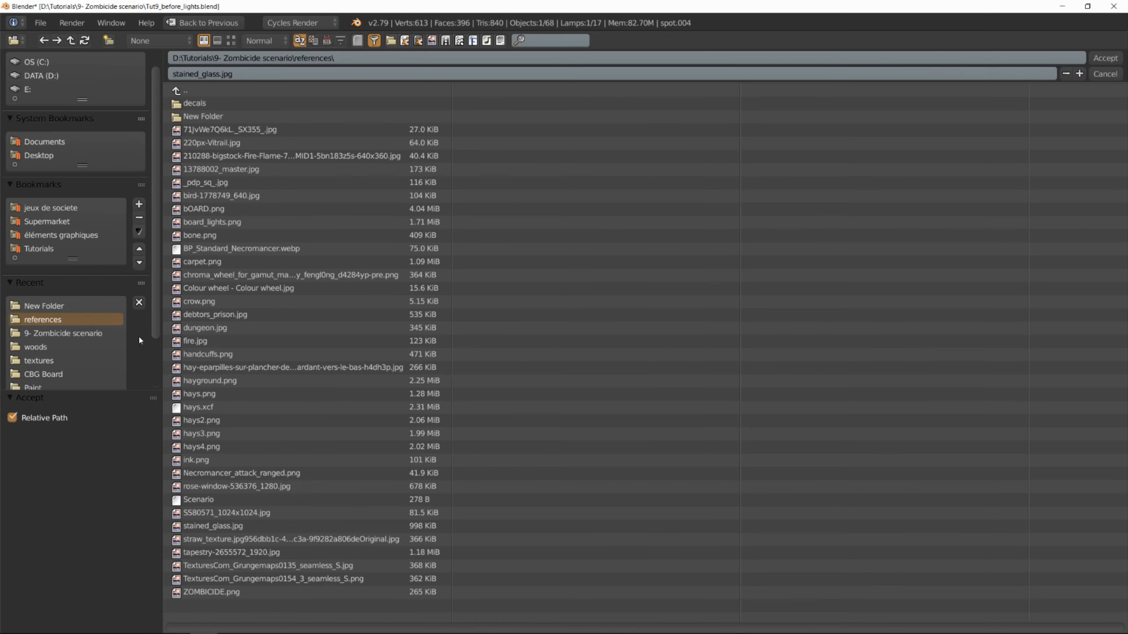
{"action": "left_click", "coordinate": [231, 42]}
{"action": "left_click", "coordinate": [338, 356]}
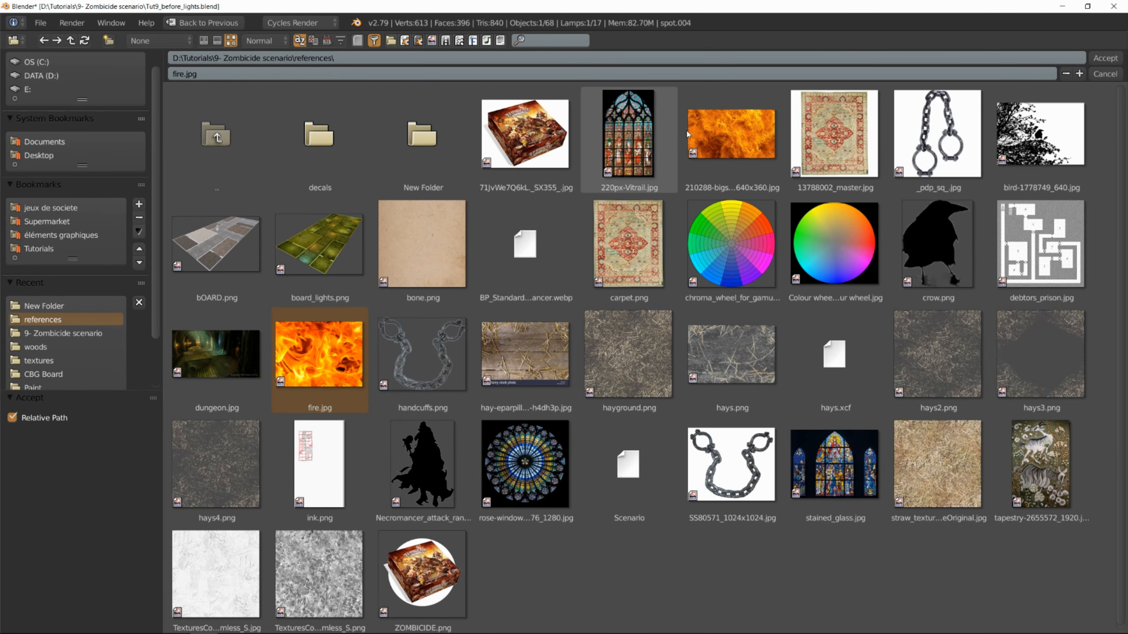
{"action": "left_click", "coordinate": [712, 130]}
{"action": "left_click", "coordinate": [1105, 58]}
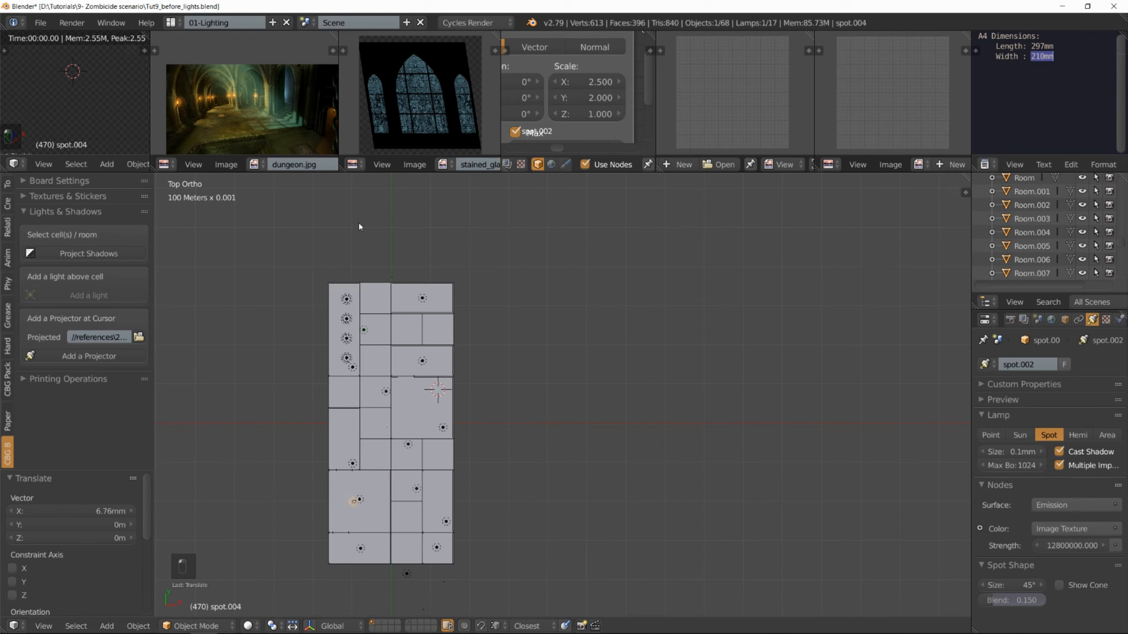
- Add an image projector at the 3D cursor and view its fire light in the large room up close
{"action": "left_click", "coordinate": [116, 355]}
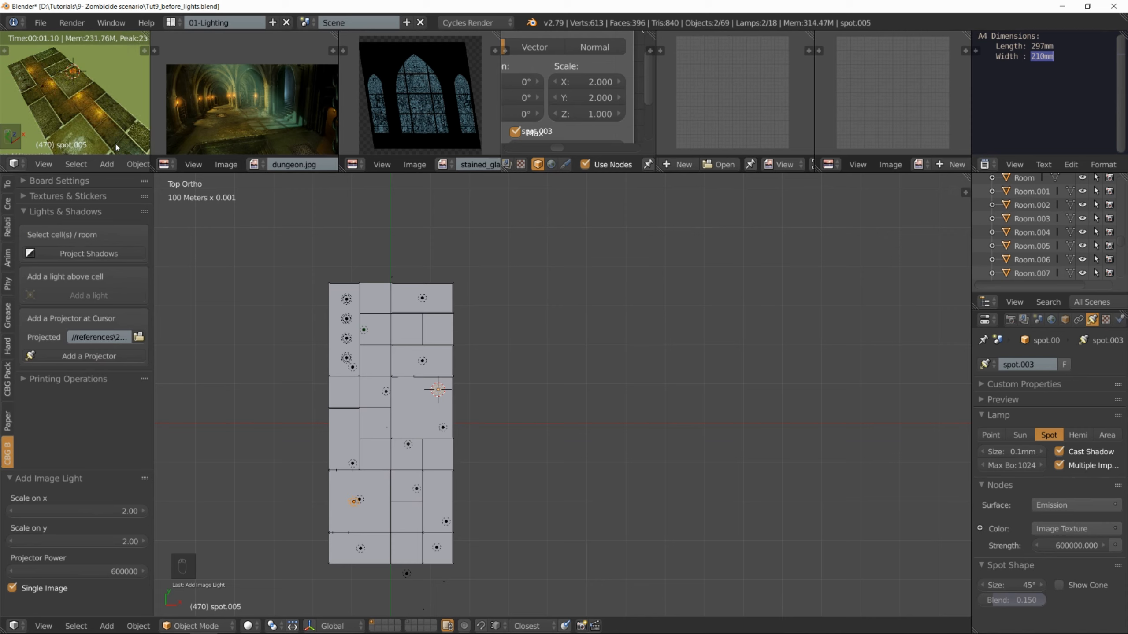
{"action": "scroll", "coordinate": [72, 70], "scroll_direction": "up", "scroll_amount": 4}
{"action": "middle_click_drag", "start_coordinate": [71, 67], "coordinate": [86, 82]}
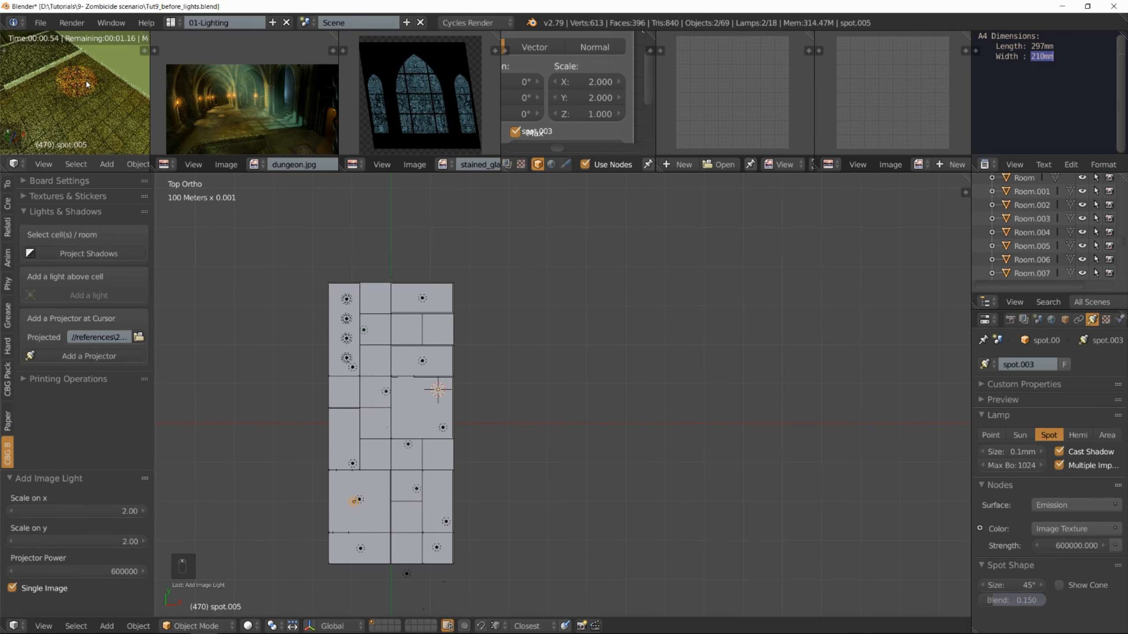
{"action": "key", "text": "KP_1"}
{"action": "key", "text": "g"}
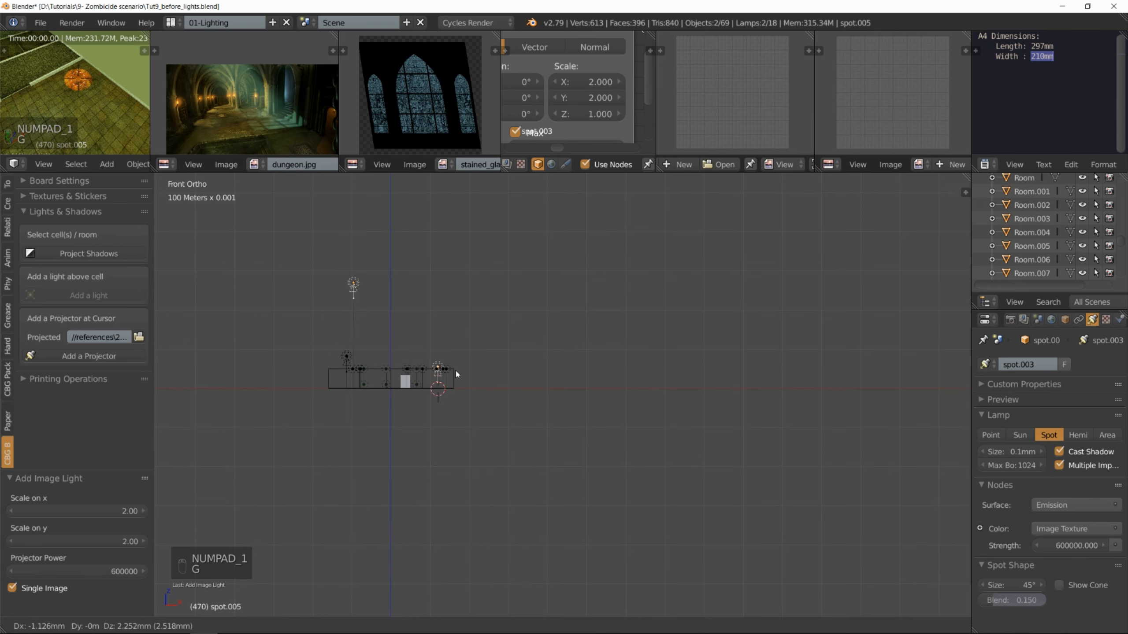
{"action": "key", "text": "z"}
{"action": "left_click", "coordinate": [455, 352]}
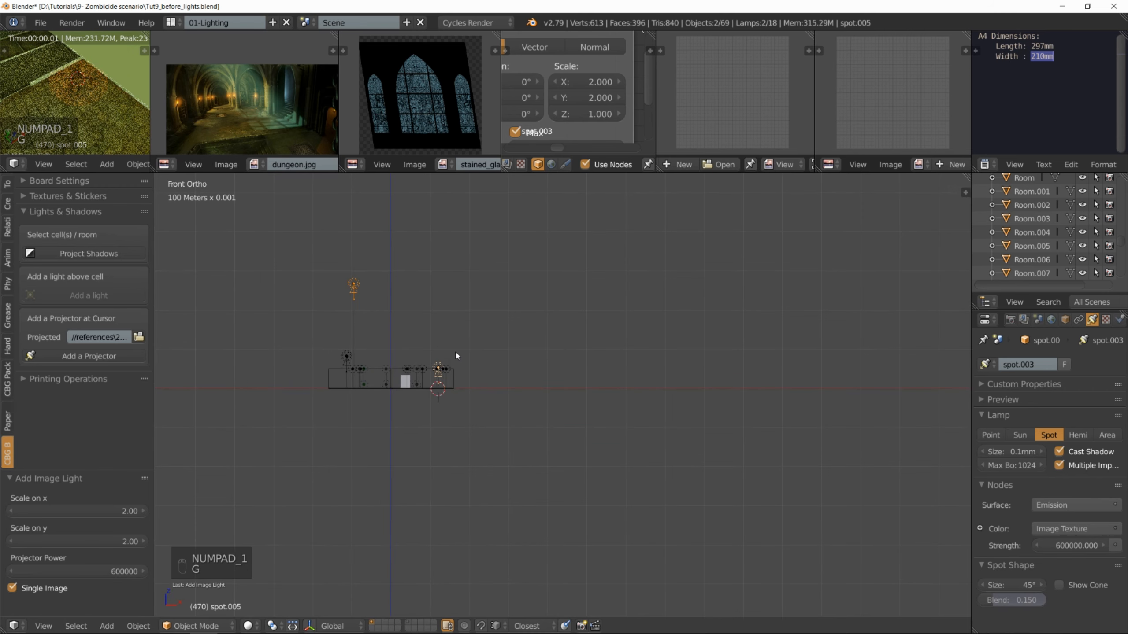
- Select only the new fire projector spot and raise it about 9.12 cm along the Z axis
{"action": "left_click", "coordinate": [446, 366]}
{"action": "key", "text": "g"}
{"action": "key", "text": "z"}
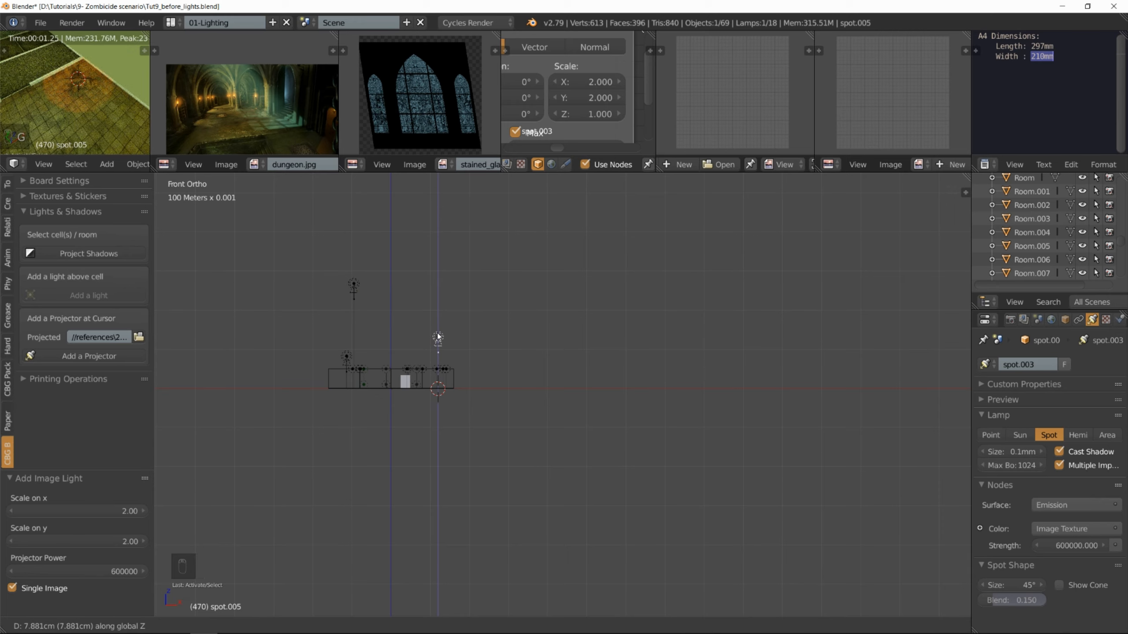
{"action": "left_click", "coordinate": [439, 332]}
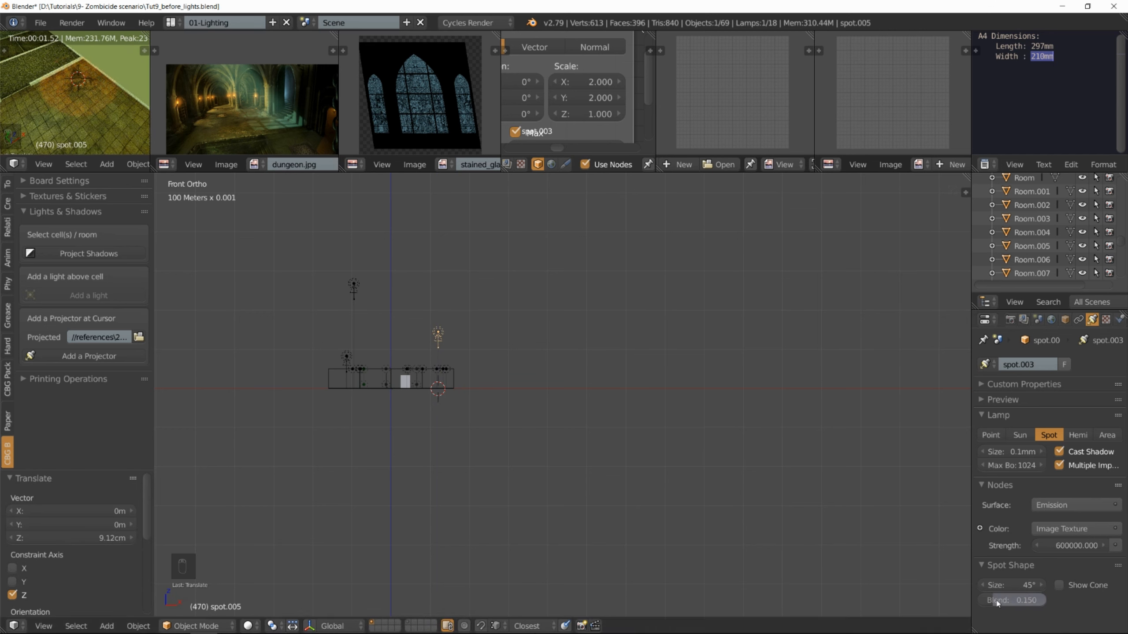
- Set the fire spot's blend to 1.000 and double its emission strength twice, to 2400000
{"action": "left_click_drag", "start_coordinate": [995, 601], "coordinate": [1055, 600]}
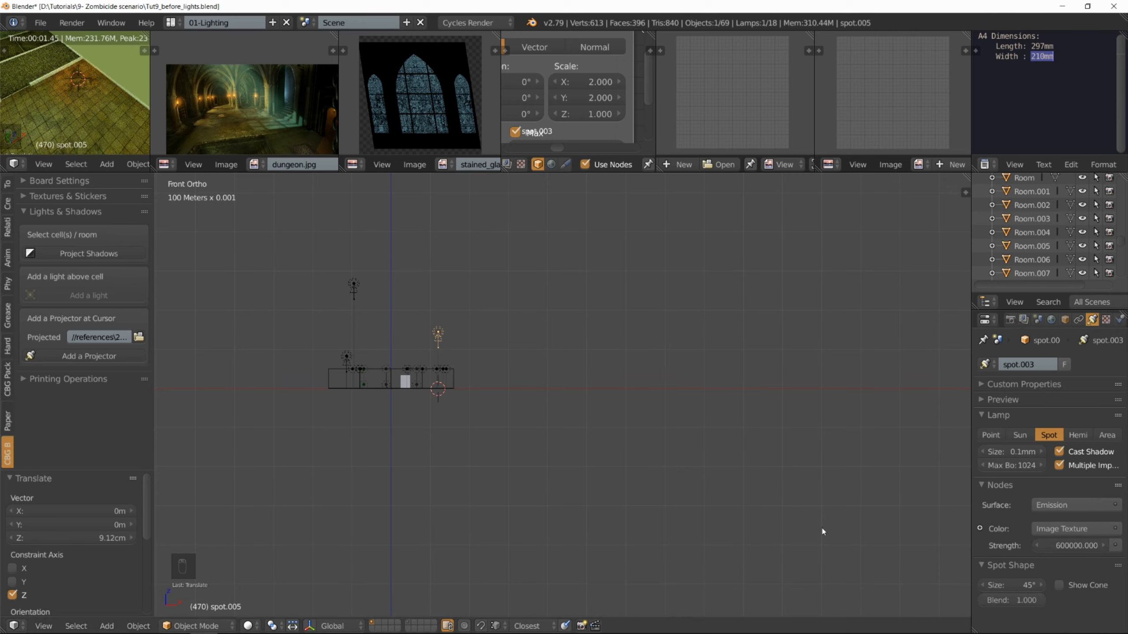
{"action": "left_click", "coordinate": [1075, 543]}
{"action": "type", "text": "*"}
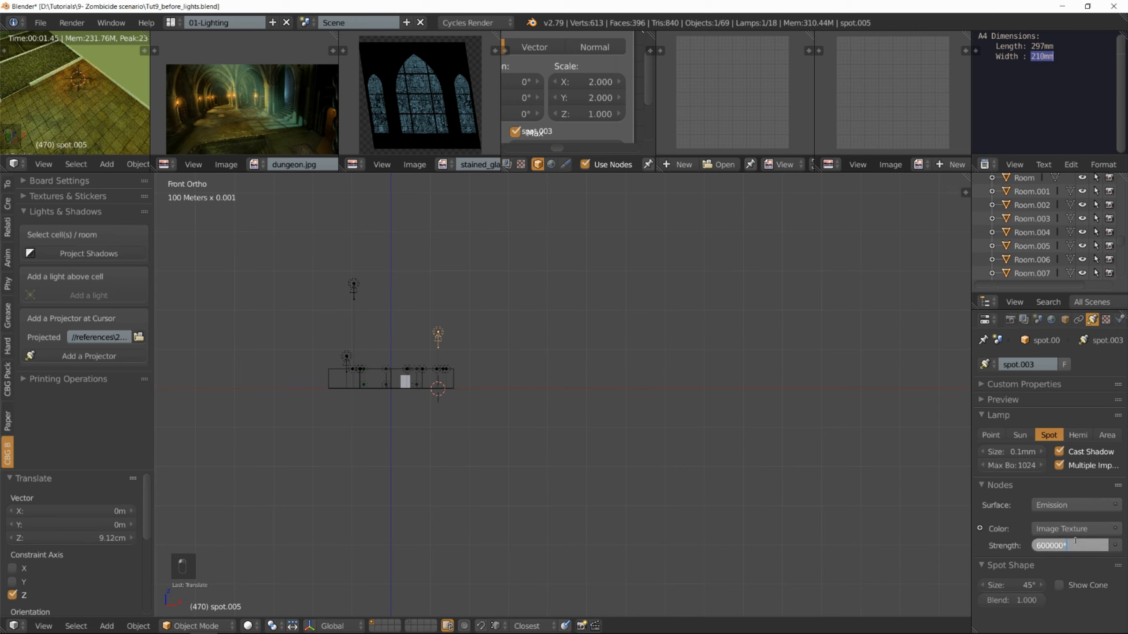
{"action": "type", "text": "2"}
{"action": "key", "text": "Return"}
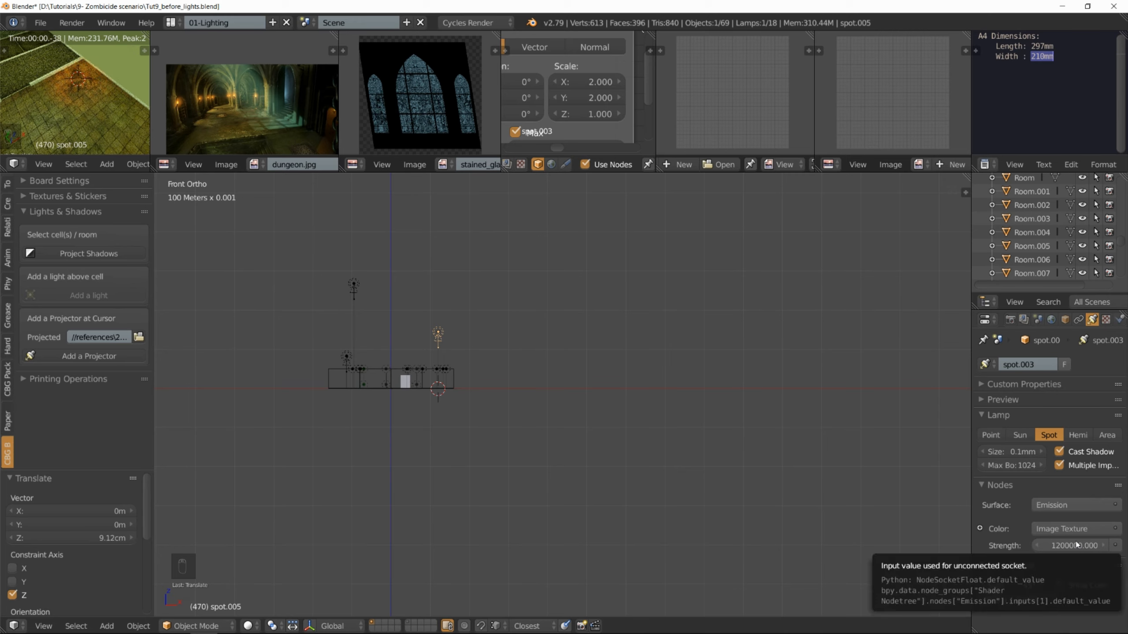
{"action": "left_click", "coordinate": [1075, 543]}
{"action": "left_click", "coordinate": [1077, 543]}
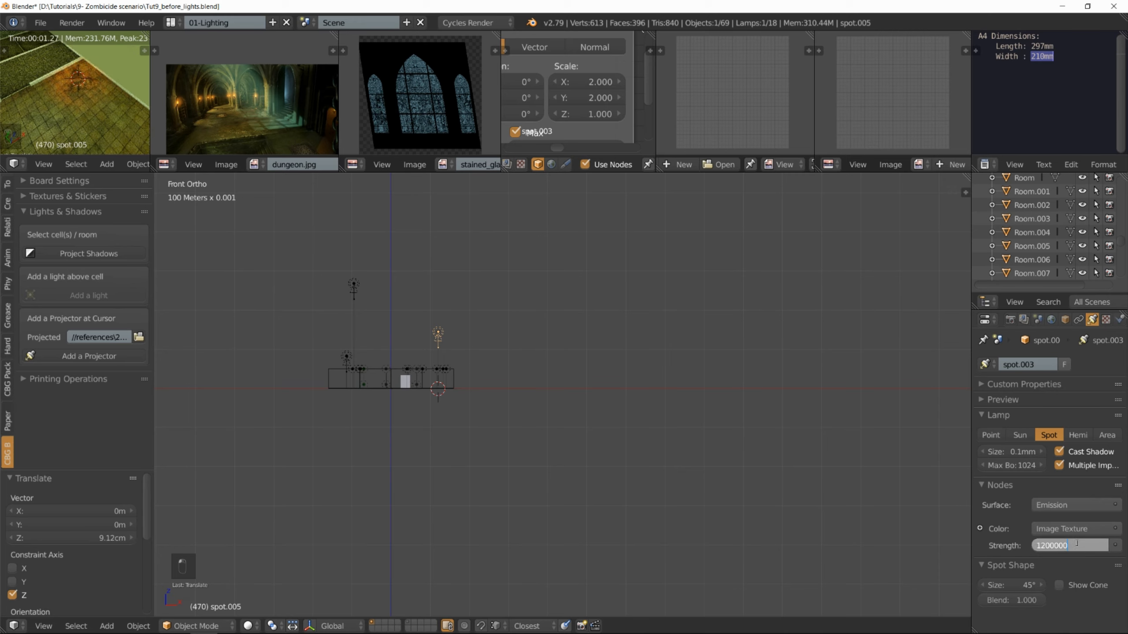
{"action": "type", "text": "*2"}
{"action": "key", "text": "Return"}
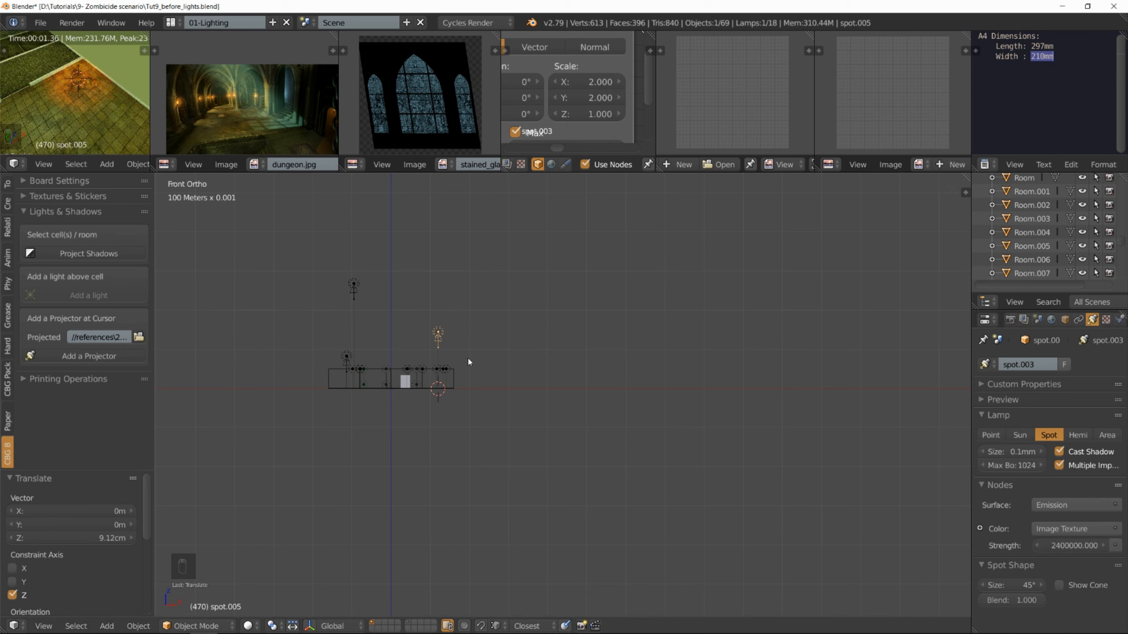
- Shift the fire spot about -5.63 mm in X and -9.01 mm in Y, and check its glow in the enlarged render
{"action": "key", "text": "KP_7"}
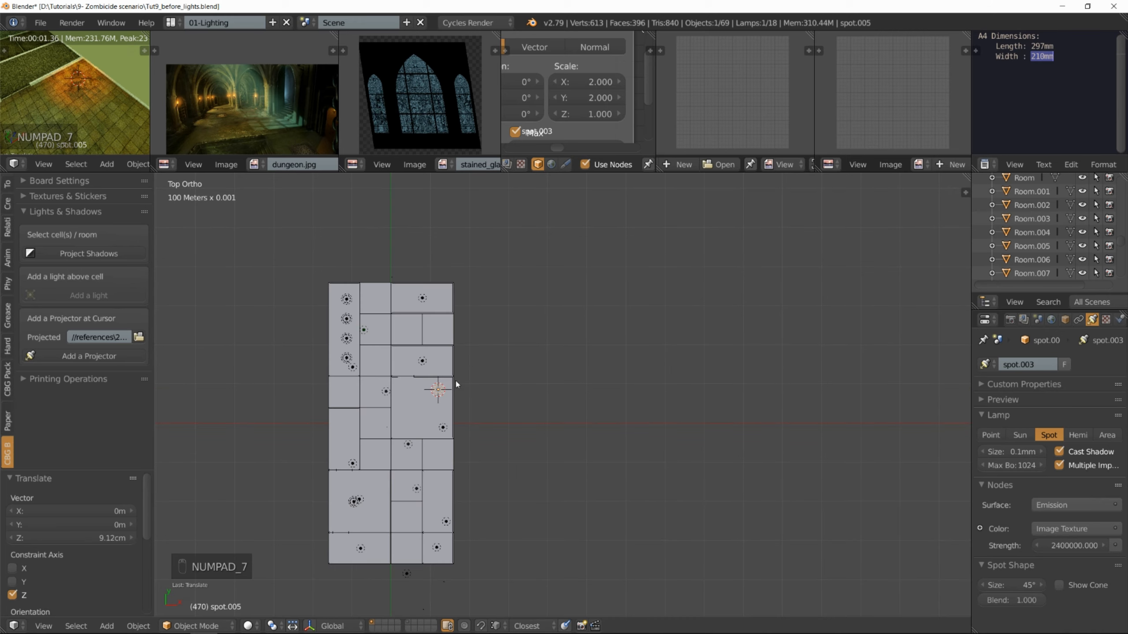
{"action": "key", "text": "g"}
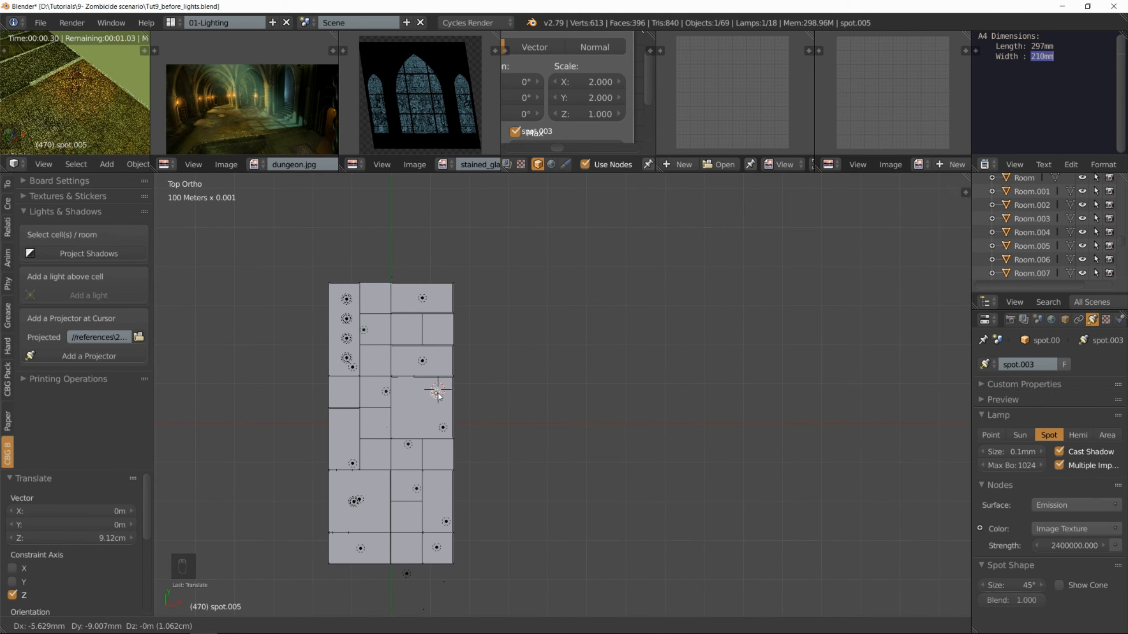
{"action": "left_click", "coordinate": [437, 397]}
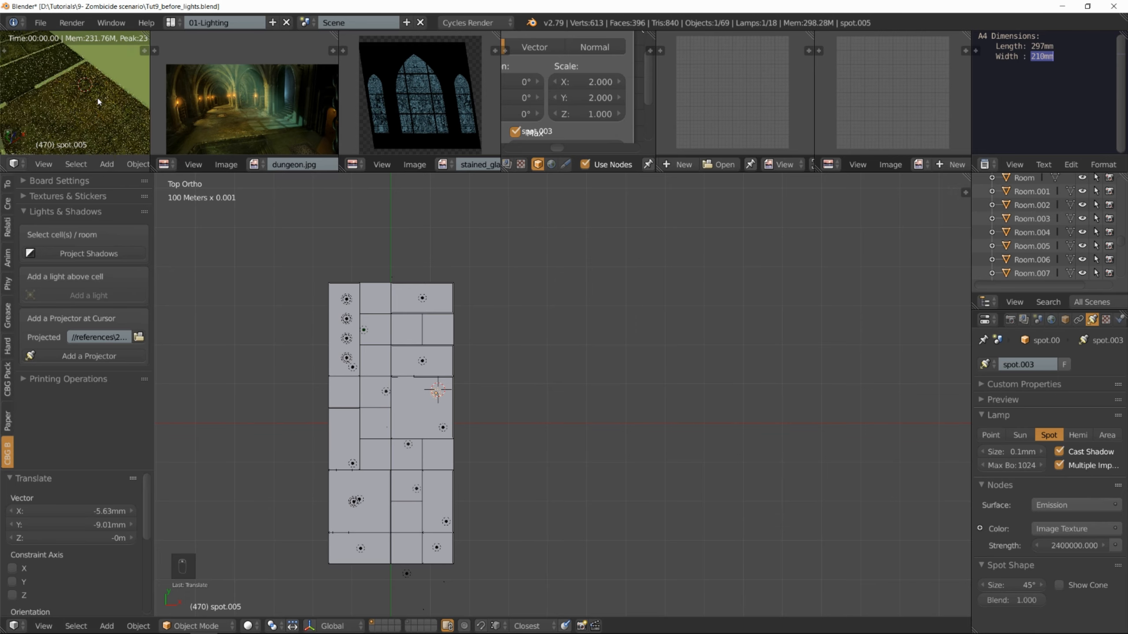
{"action": "key", "text": "shift+space"}
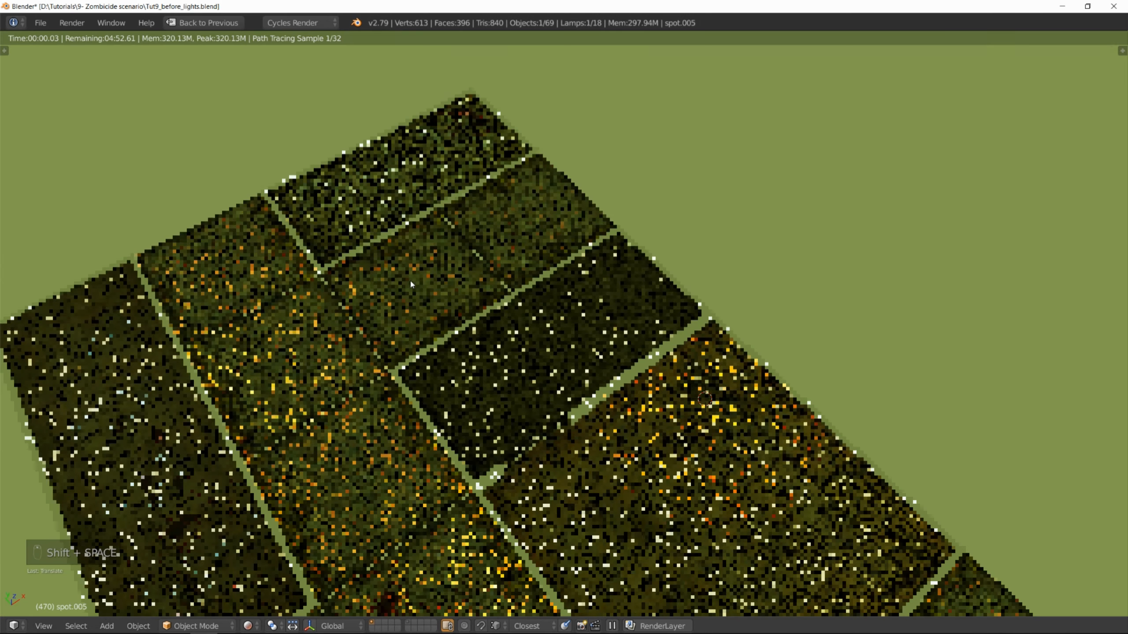
{"action": "scroll", "coordinate": [501, 367], "scroll_direction": "down", "scroll_amount": 6}
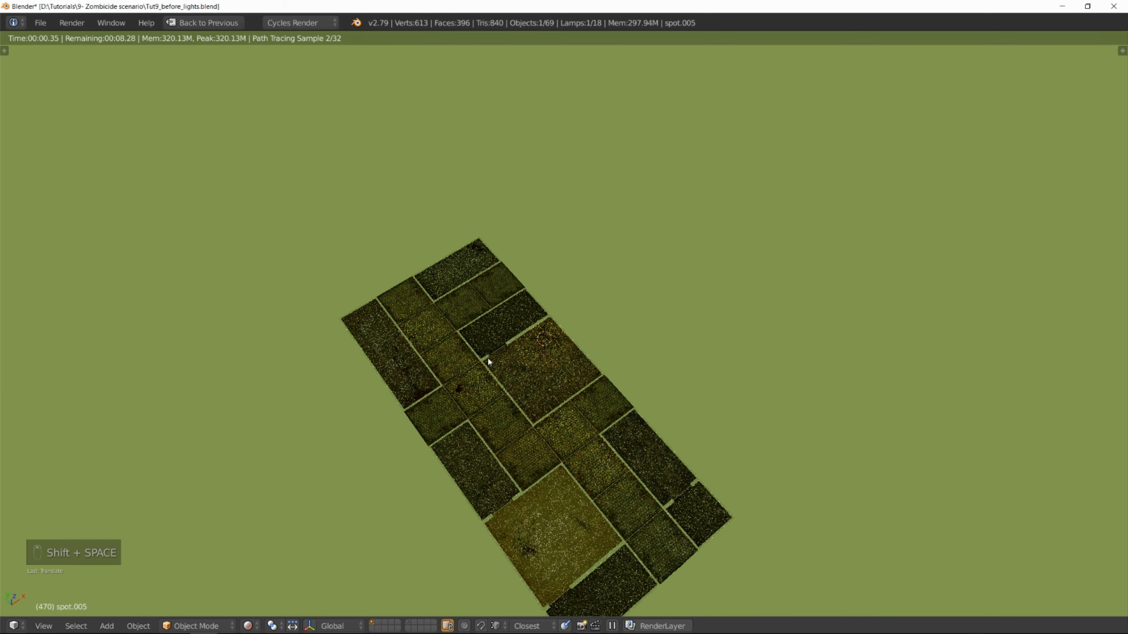
{"action": "middle_click_drag", "start_coordinate": [501, 366], "coordinate": [450, 319], "text": "shift"}
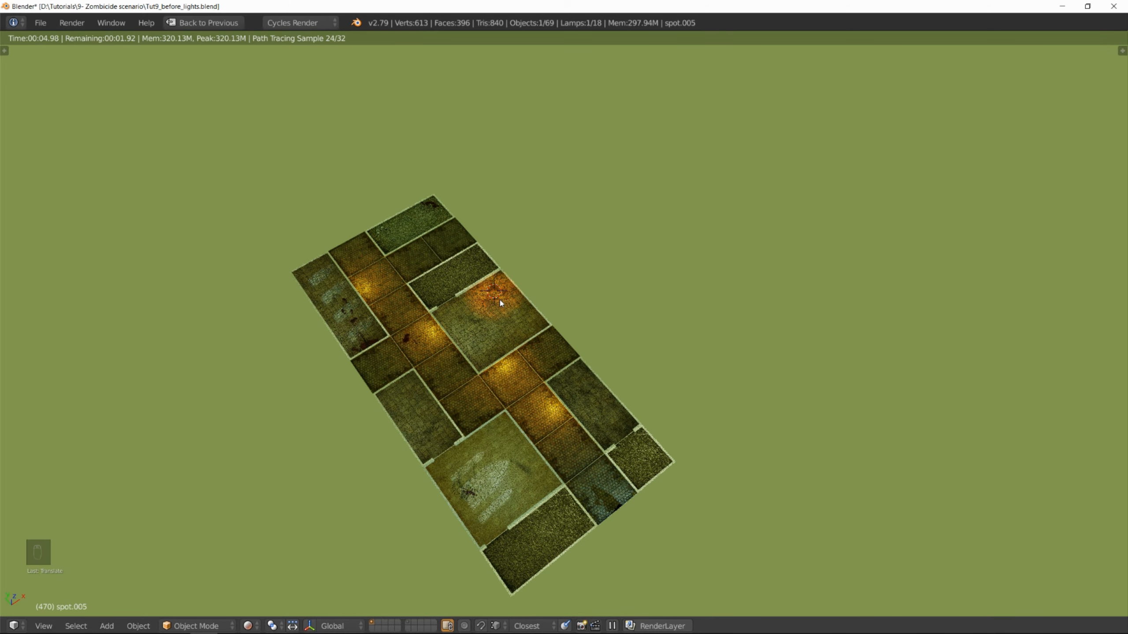
{"action": "scroll", "coordinate": [500, 304], "scroll_direction": "up", "scroll_amount": 5}
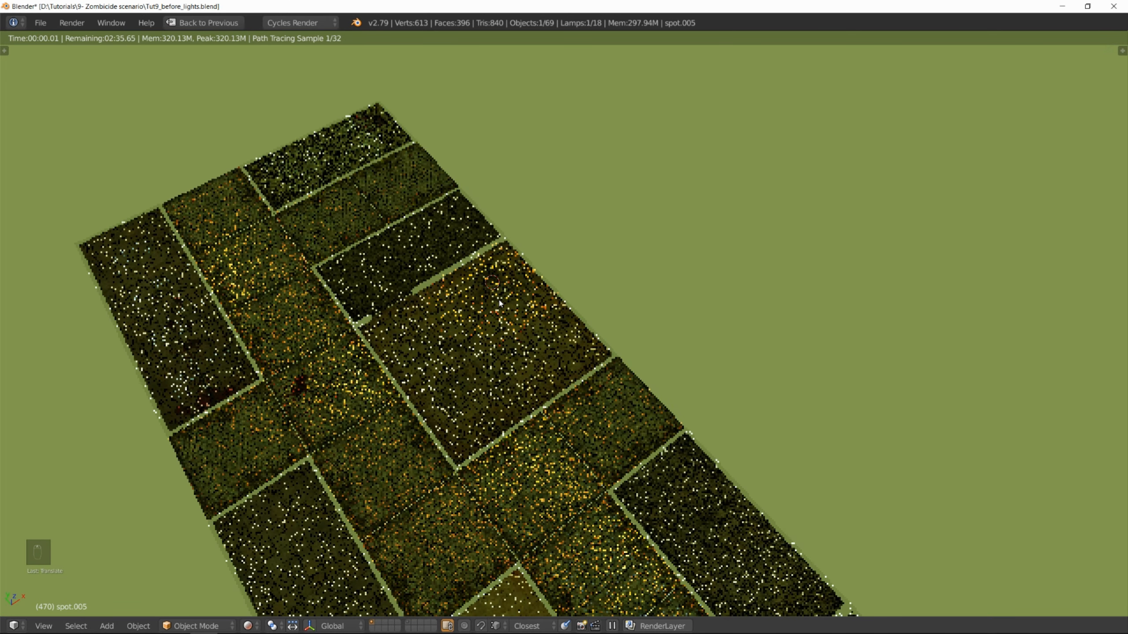
{"action": "scroll", "coordinate": [504, 305], "scroll_direction": "down", "scroll_amount": 4}
{"action": "key", "text": "shift+space"}
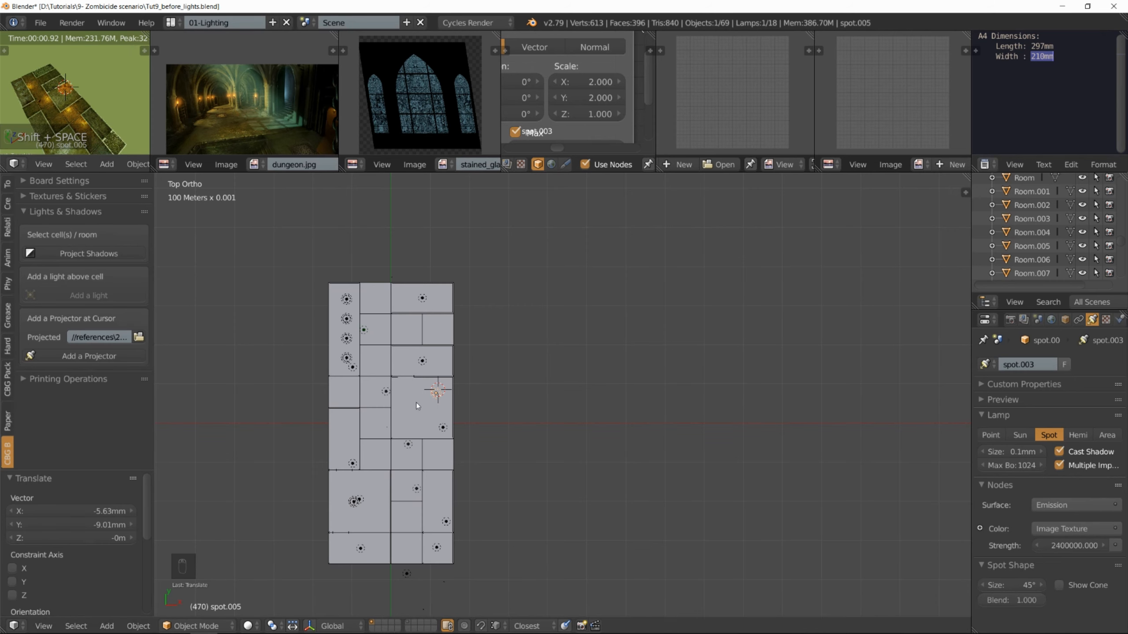
- Rotate the fire spot about -14.9° in front view and about -33° in top view
{"action": "key", "text": "KP_1"}
{"action": "key", "text": "r"}
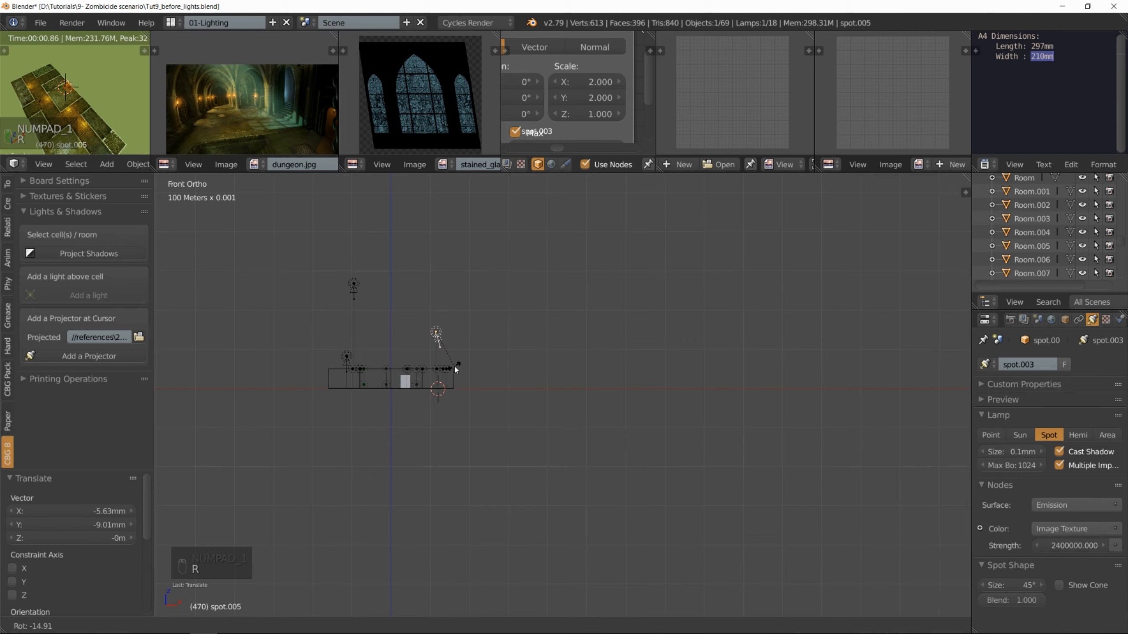
{"action": "left_click", "coordinate": [454, 367]}
{"action": "key", "text": "KP_7"}
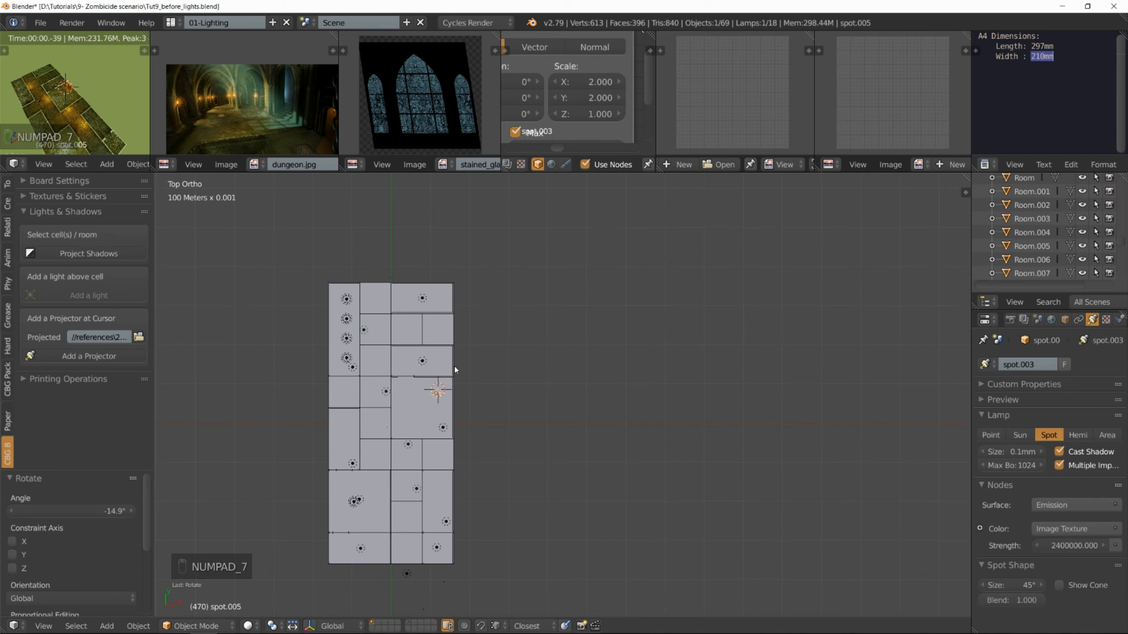
{"action": "key", "text": "r"}
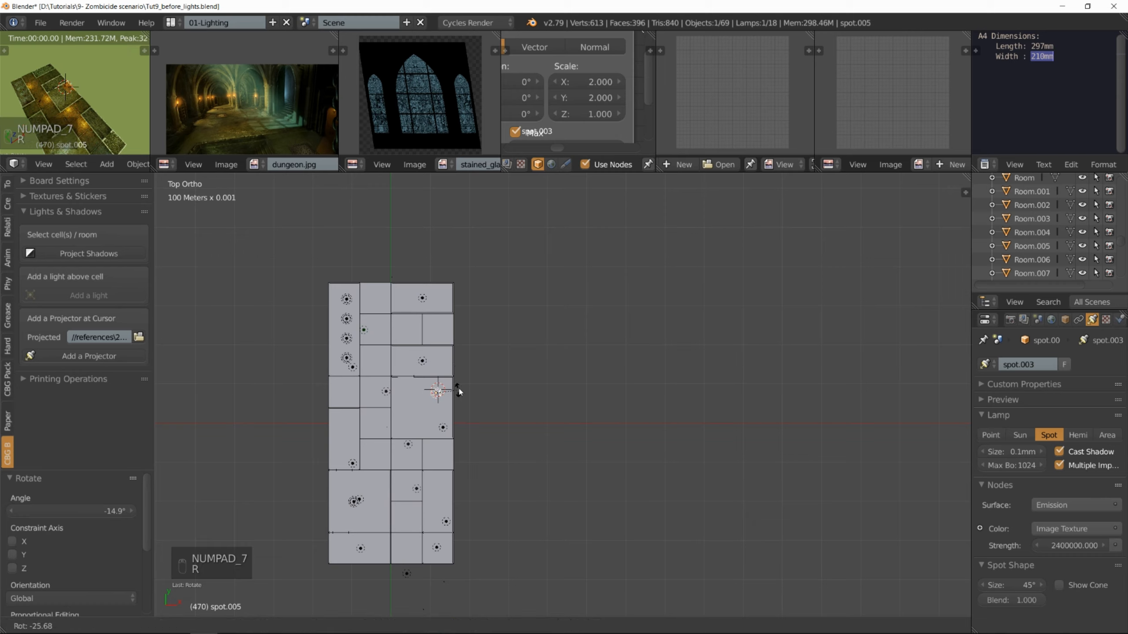
{"action": "left_click", "coordinate": [458, 385]}
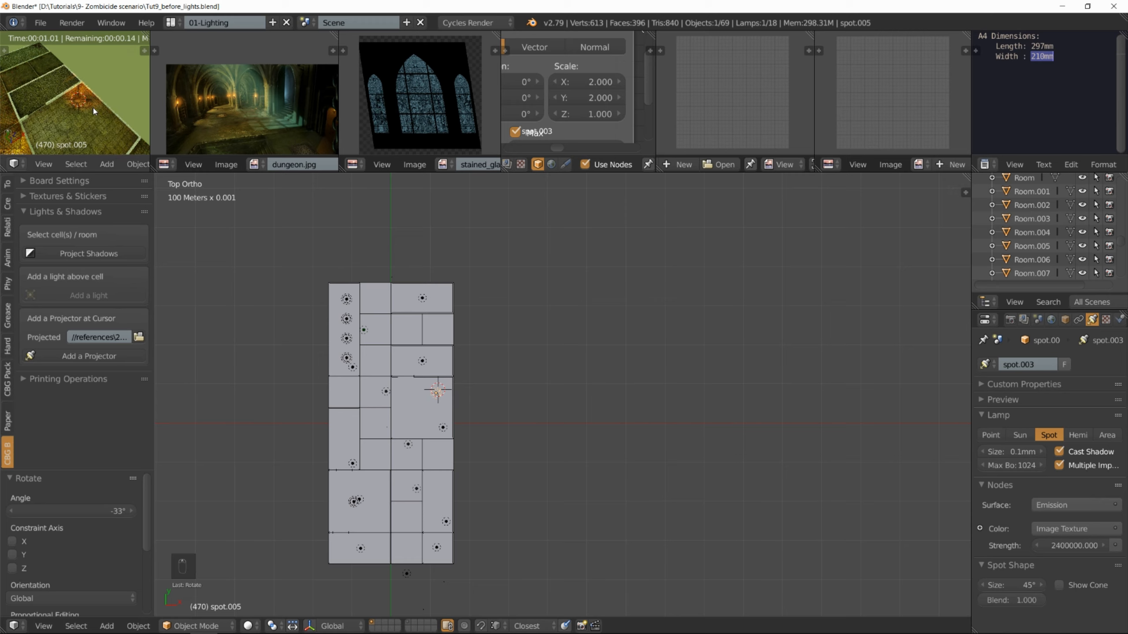
- Move the fire spot about -1.13 cm in both X and Y, and review the whole board in the enlarged render
{"action": "key", "text": "g"}
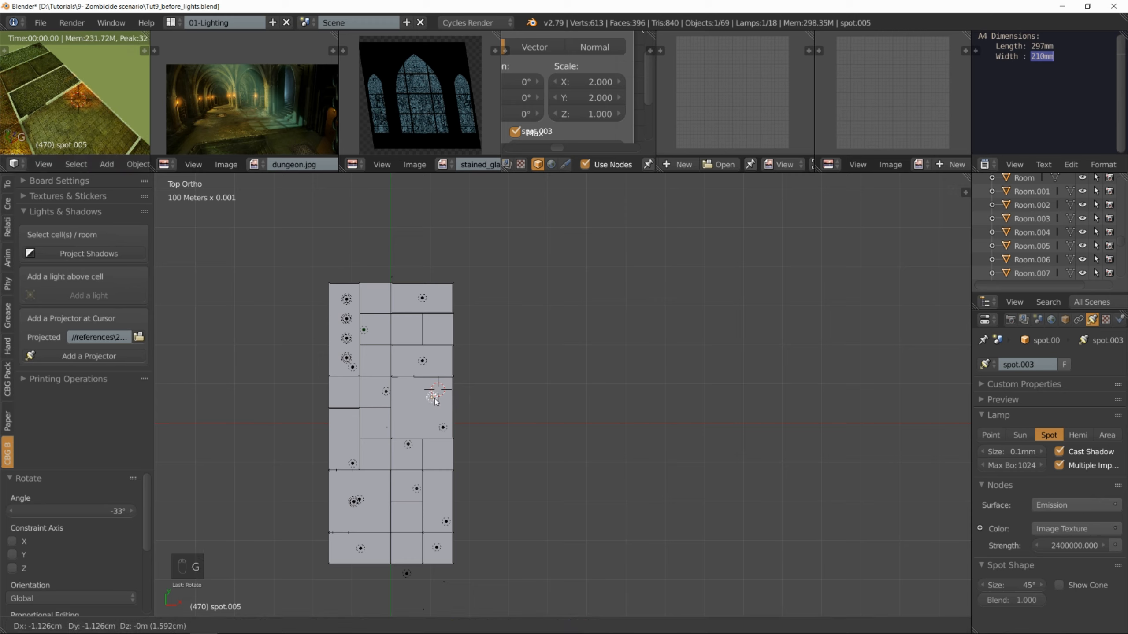
{"action": "left_click", "coordinate": [435, 401]}
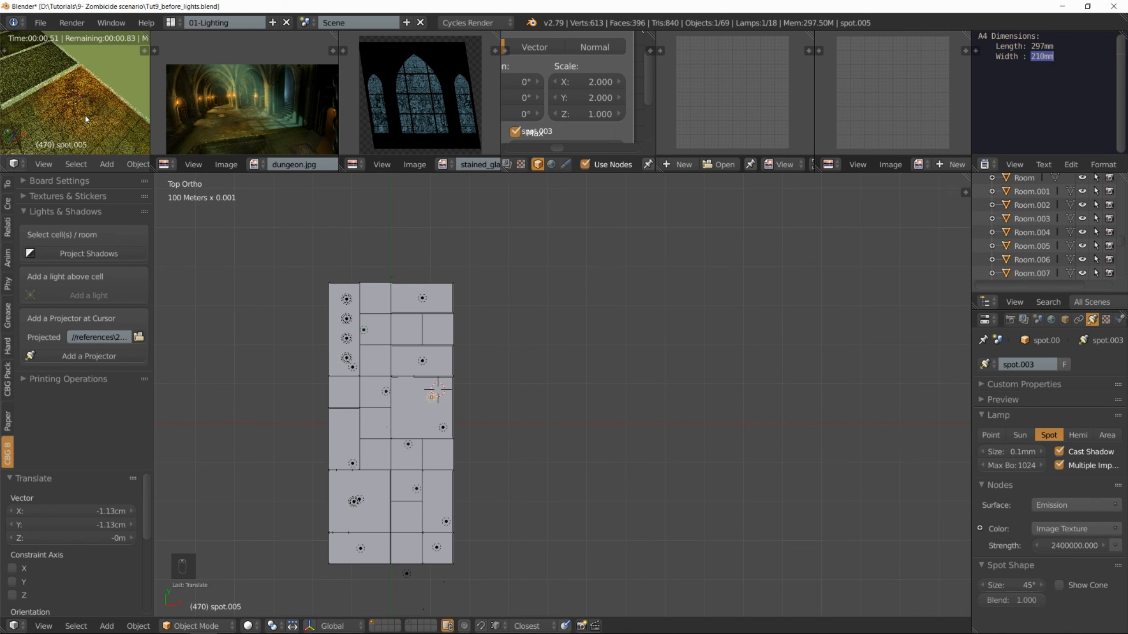
{"action": "key", "text": "shift+space"}
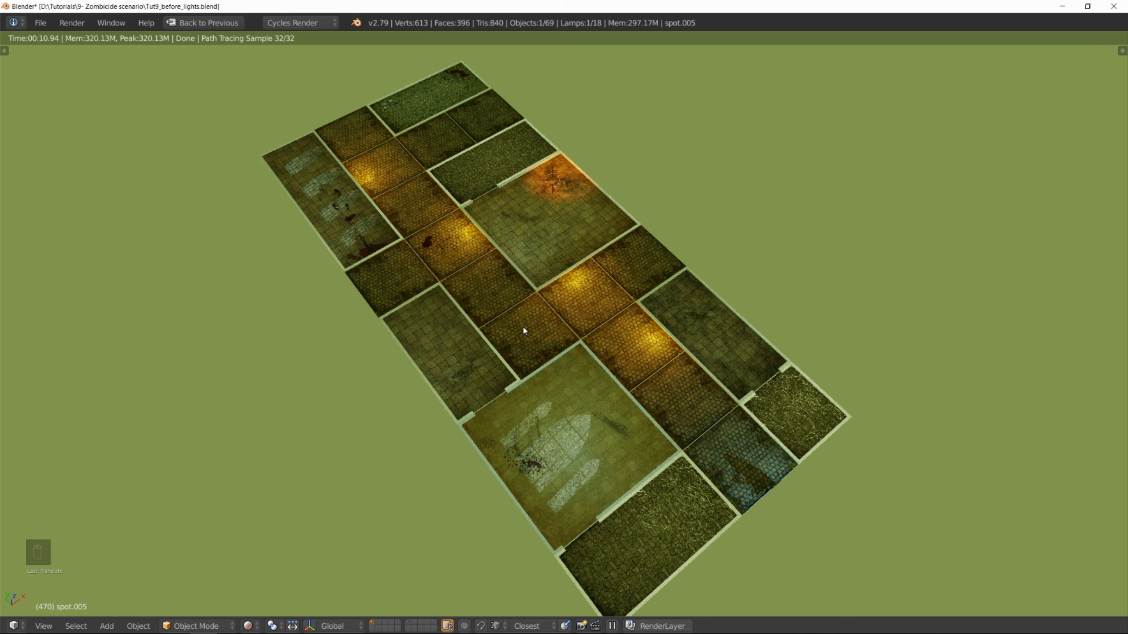
{"action": "key", "text": "shift+space"}
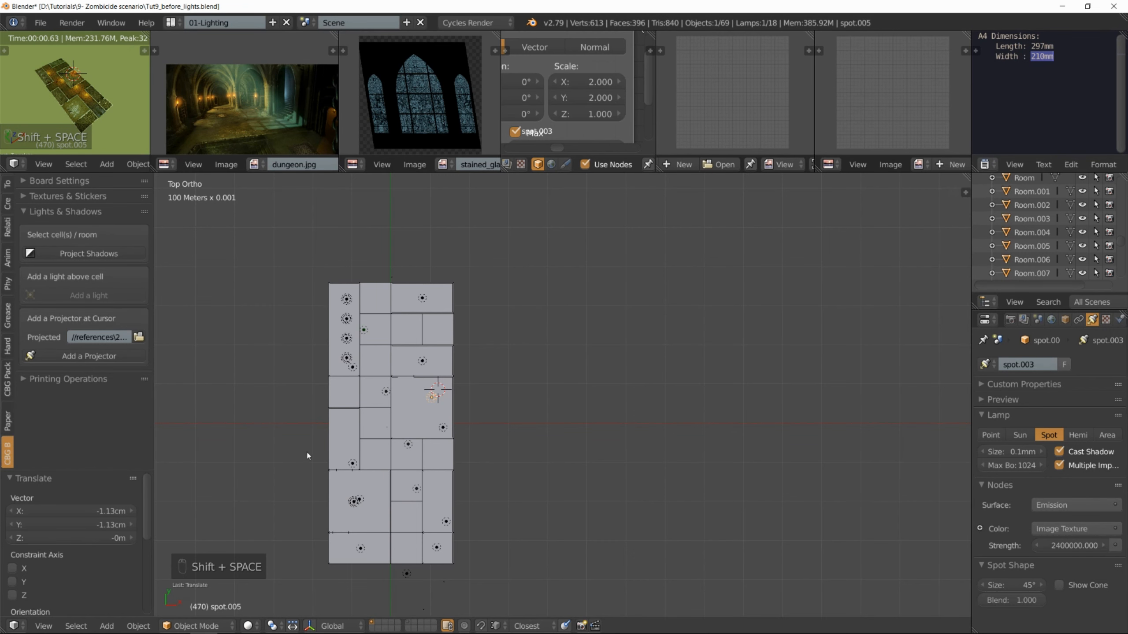
- Collapse the Lights & Shadows settings and expand the Printing Operations settings
{"action": "middle_click_drag", "start_coordinate": [306, 453], "coordinate": [355, 434], "text": "shift"}
{"action": "left_click", "coordinate": [54, 214]}
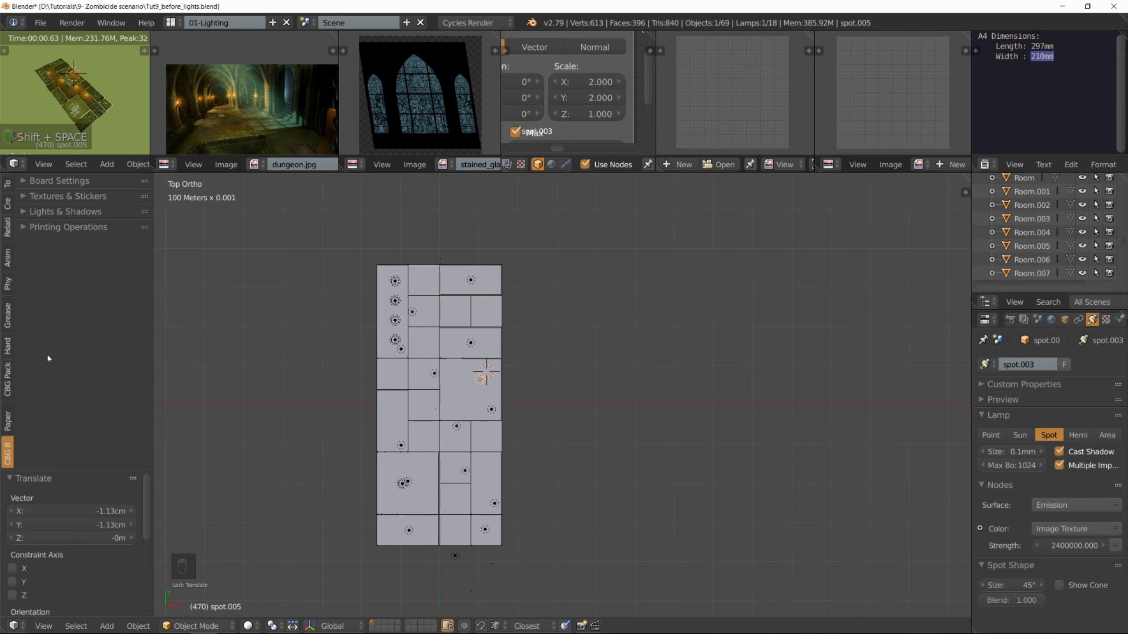
{"action": "left_click", "coordinate": [62, 227]}
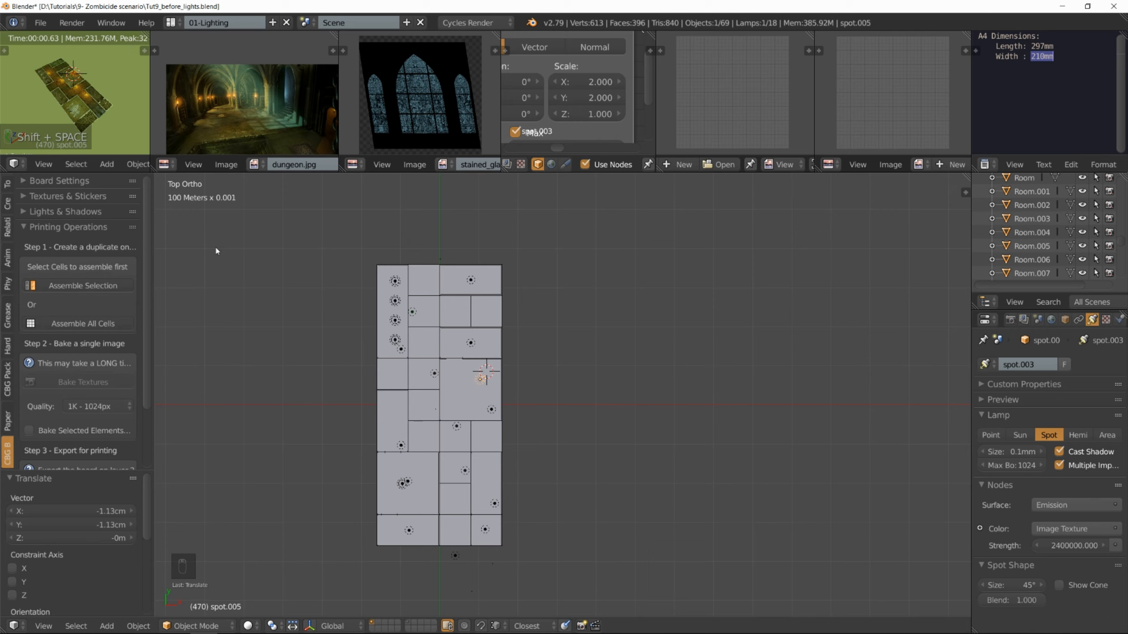
- Save the scene as a new incremented file named Tut9_basic_lights4.blend in the 9- Zombicide scenario folder
{"action": "left_click", "coordinate": [40, 22]}
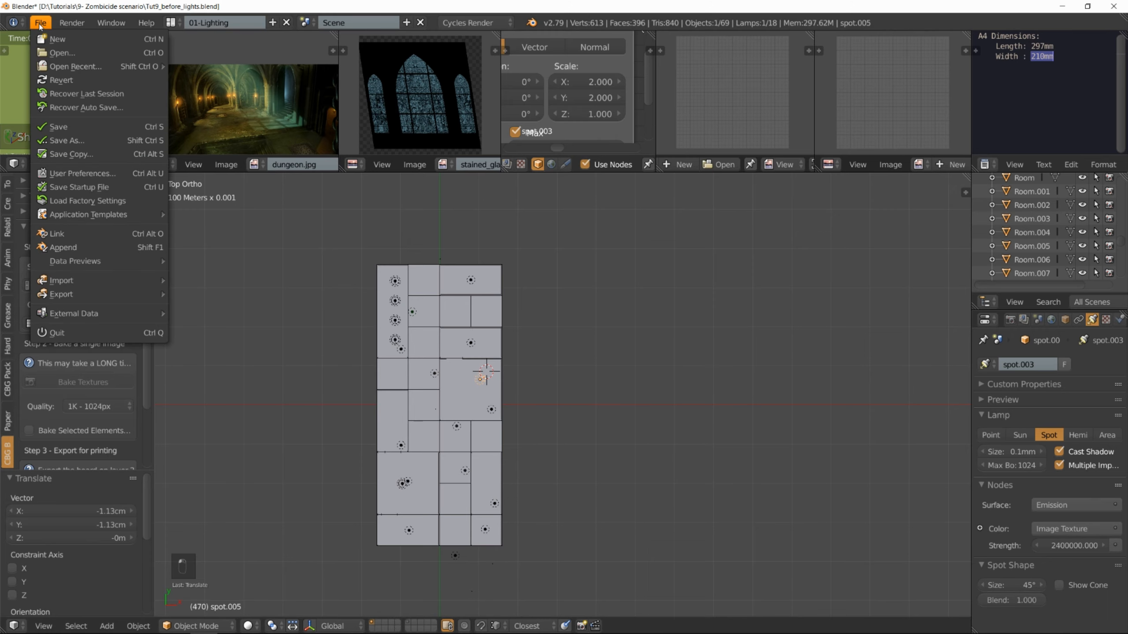
{"action": "left_click", "coordinate": [70, 139]}
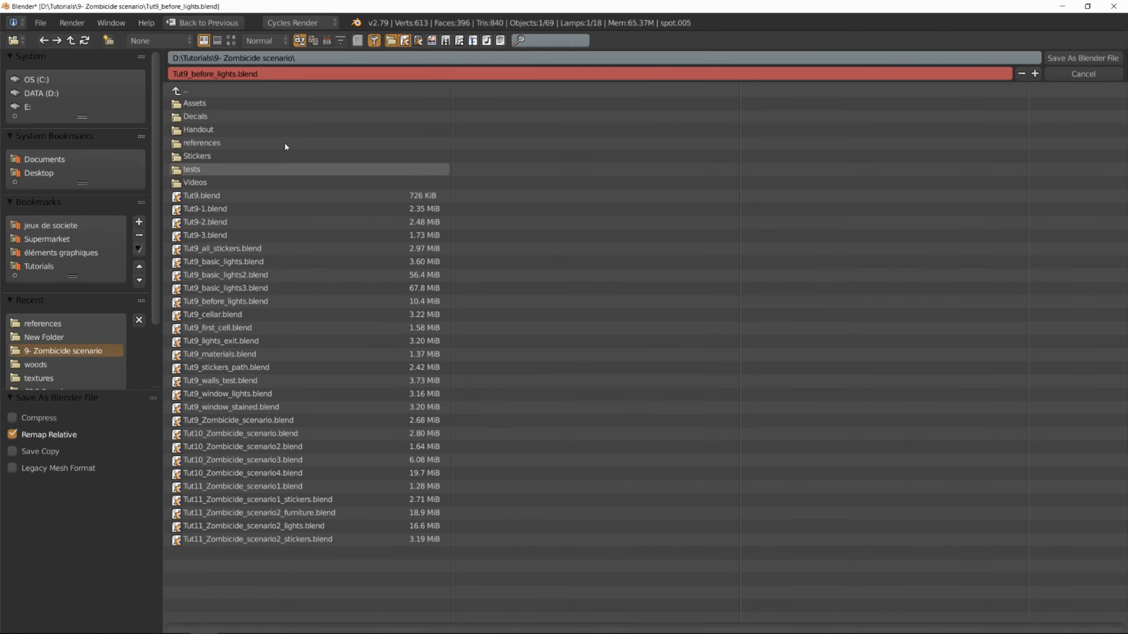
{"action": "left_click", "coordinate": [249, 287]}
{"action": "left_click", "coordinate": [1035, 74]}
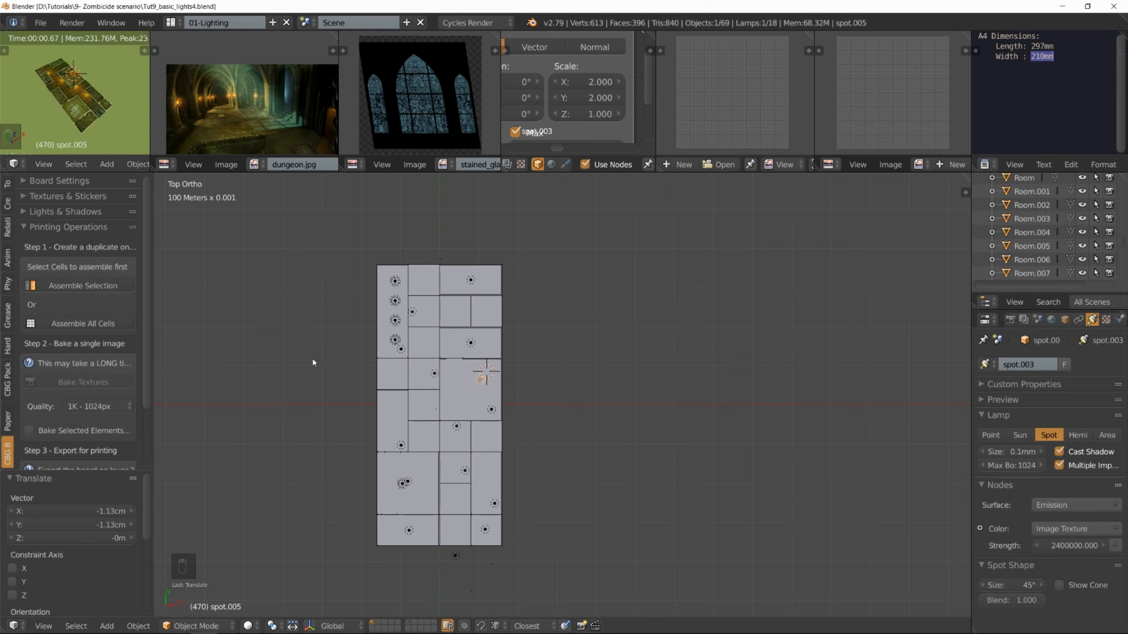
{"action": "middle_click_drag", "start_coordinate": [528, 391], "coordinate": [541, 377], "text": "shift"}
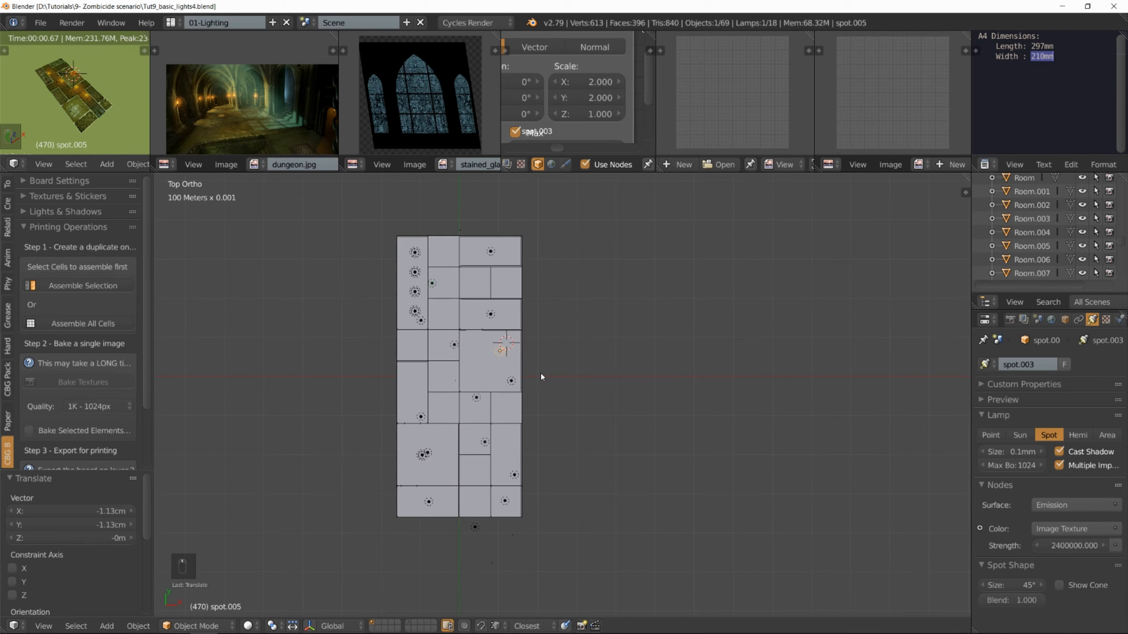
{"action": "key", "text": "a"}
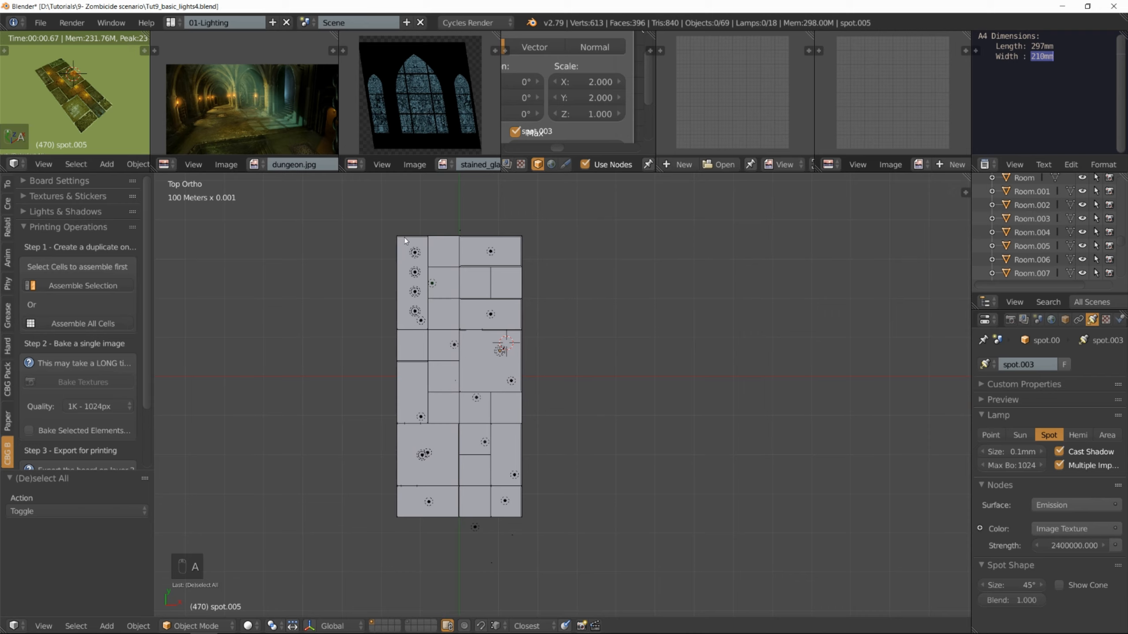
{"action": "key", "text": "b"}
{"action": "left_click_drag", "start_coordinate": [388, 227], "coordinate": [458, 325]}
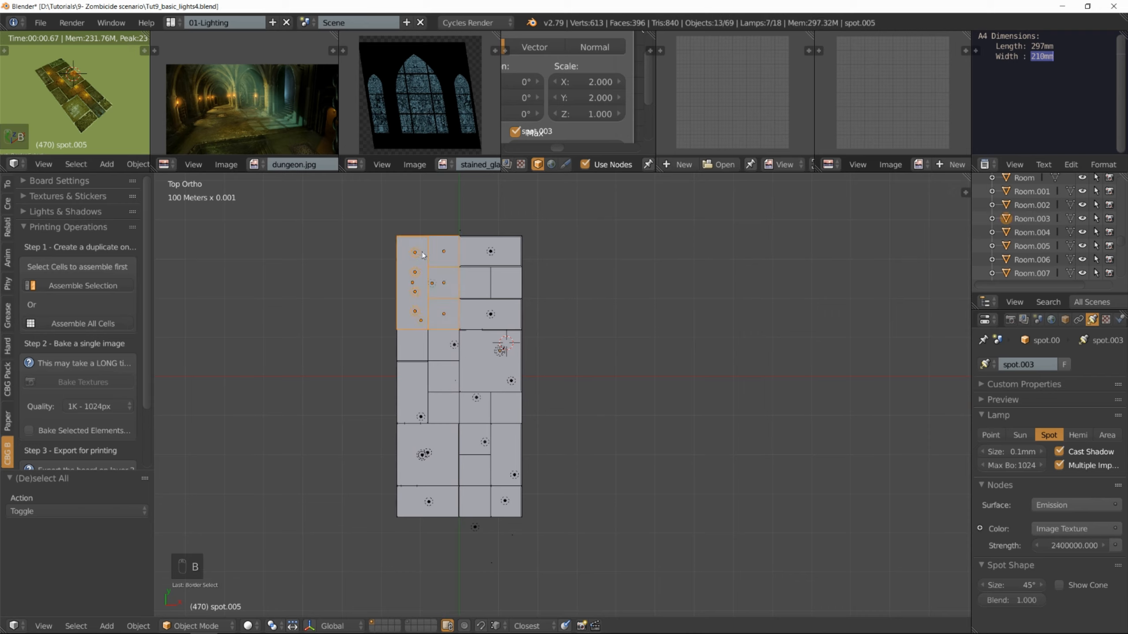
{"action": "key", "text": "b"}
{"action": "left_click_drag", "start_coordinate": [463, 229], "coordinate": [538, 326]}
- Clear the selection, select the large cell and the cell below it at the board's lower-left corner, and assemble them for printing
{"action": "key", "text": "a"}
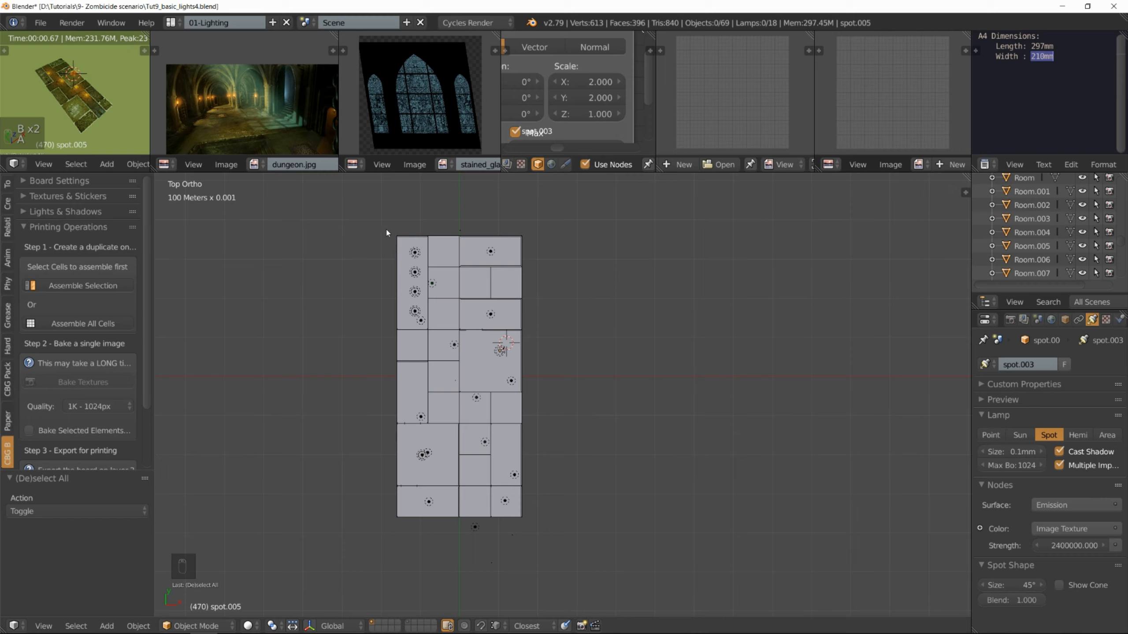
{"action": "key", "text": "b"}
{"action": "left_click_drag", "start_coordinate": [390, 427], "coordinate": [452, 531]}
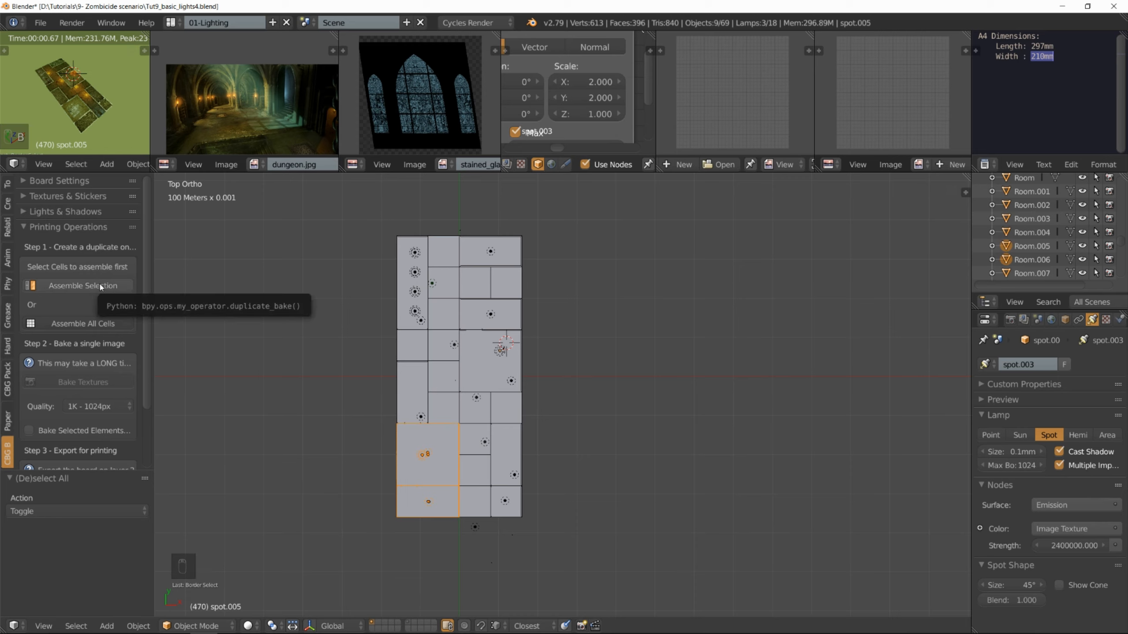
{"action": "left_click", "coordinate": [83, 285]}
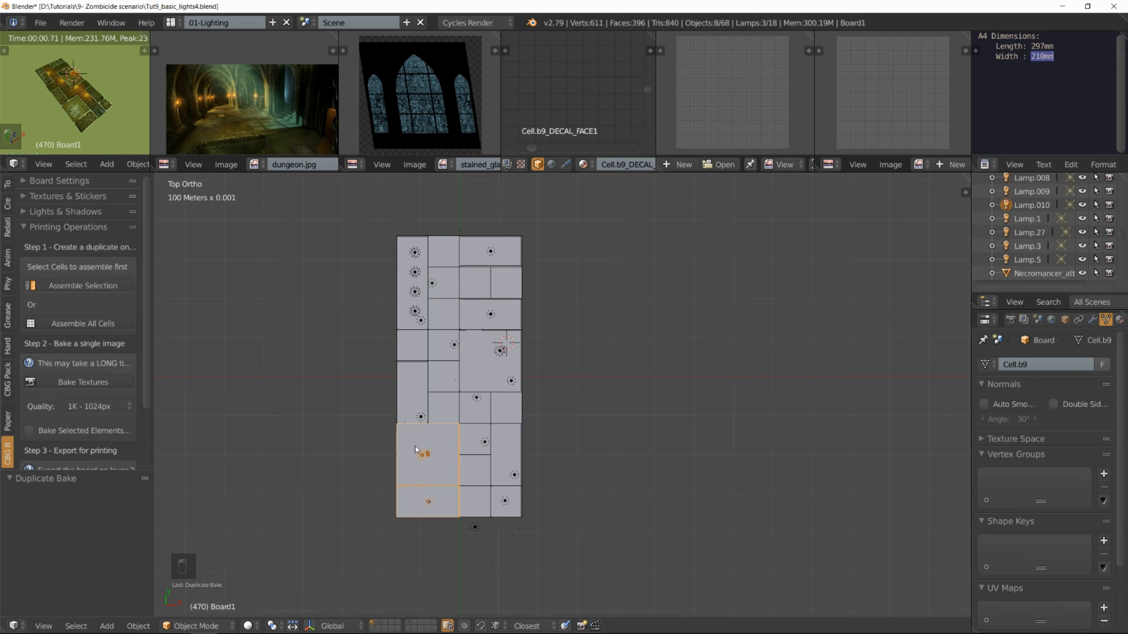
- Set the bake quality to 2k - 2048px, bake the assembled board's textures into a single image, and inspect the baked image
{"action": "left_click", "coordinate": [97, 407]}
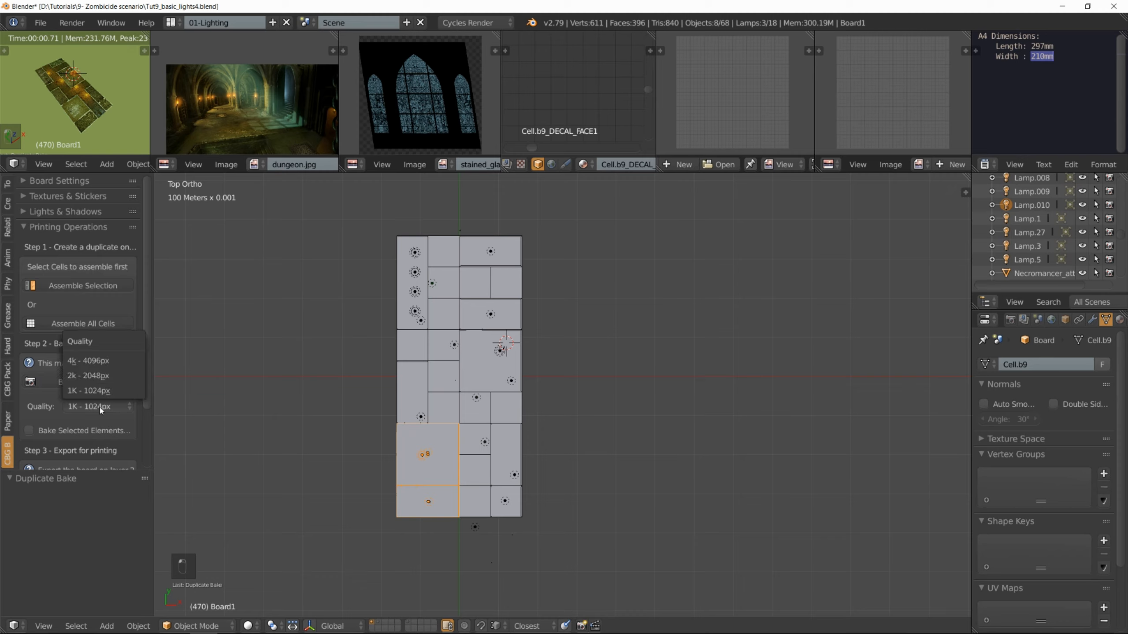
{"action": "left_click", "coordinate": [102, 408]}
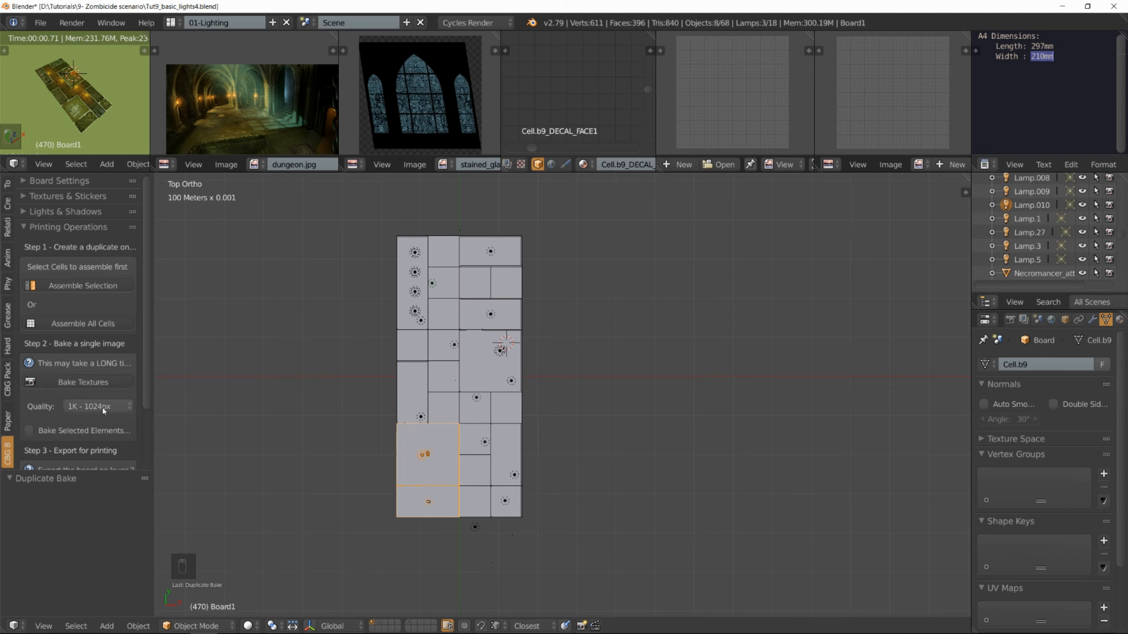
{"action": "left_click", "coordinate": [104, 409]}
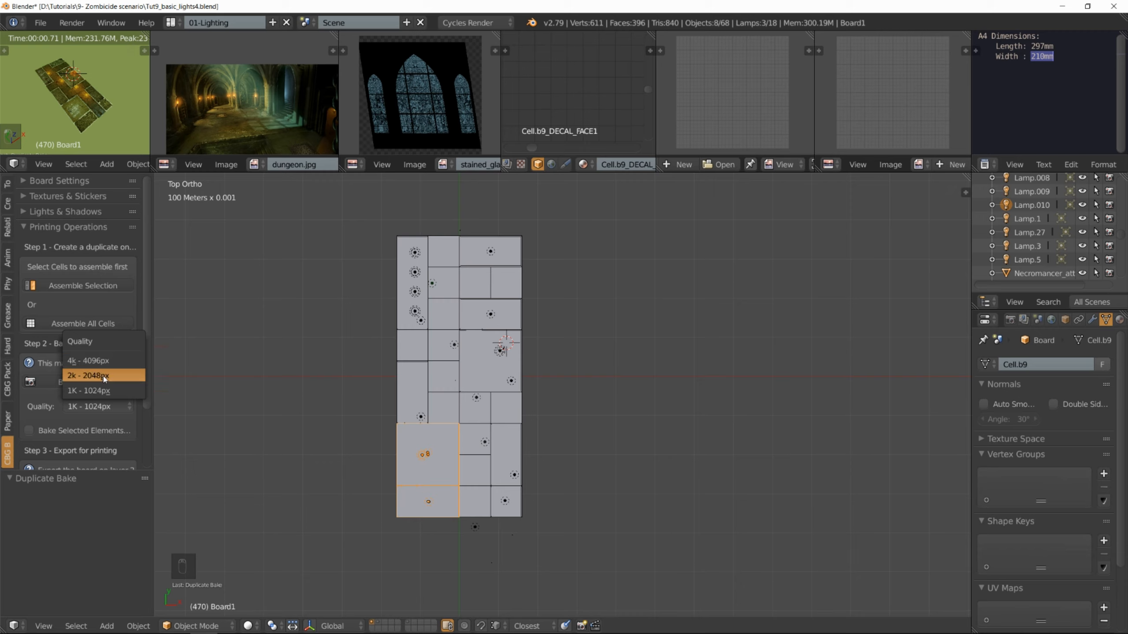
{"action": "left_click", "coordinate": [102, 375]}
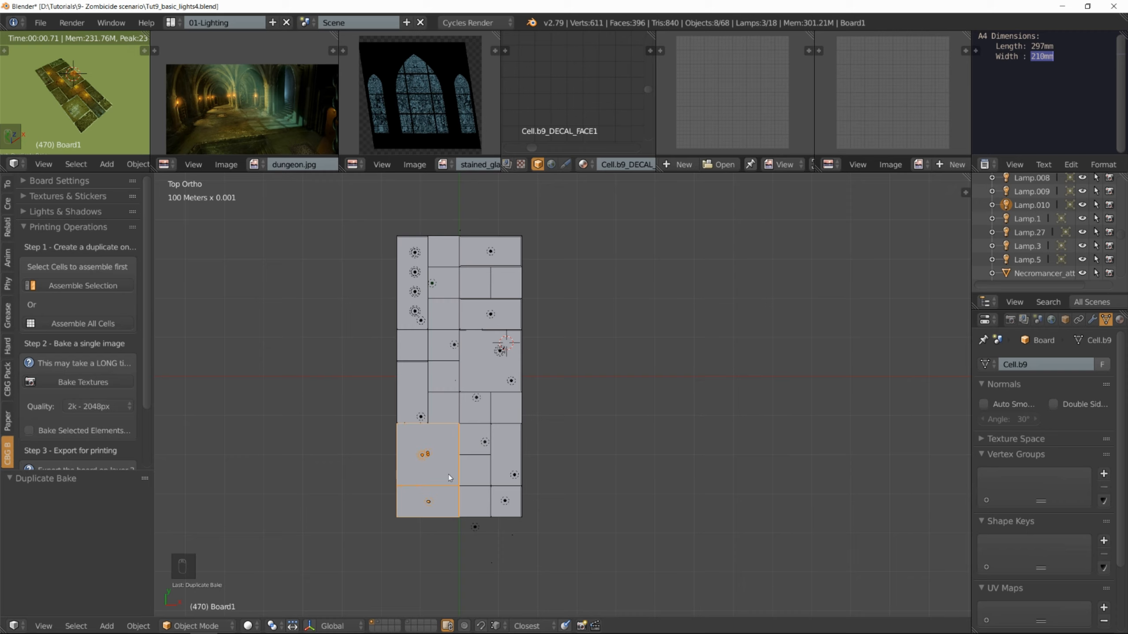
{"action": "left_click", "coordinate": [94, 383]}
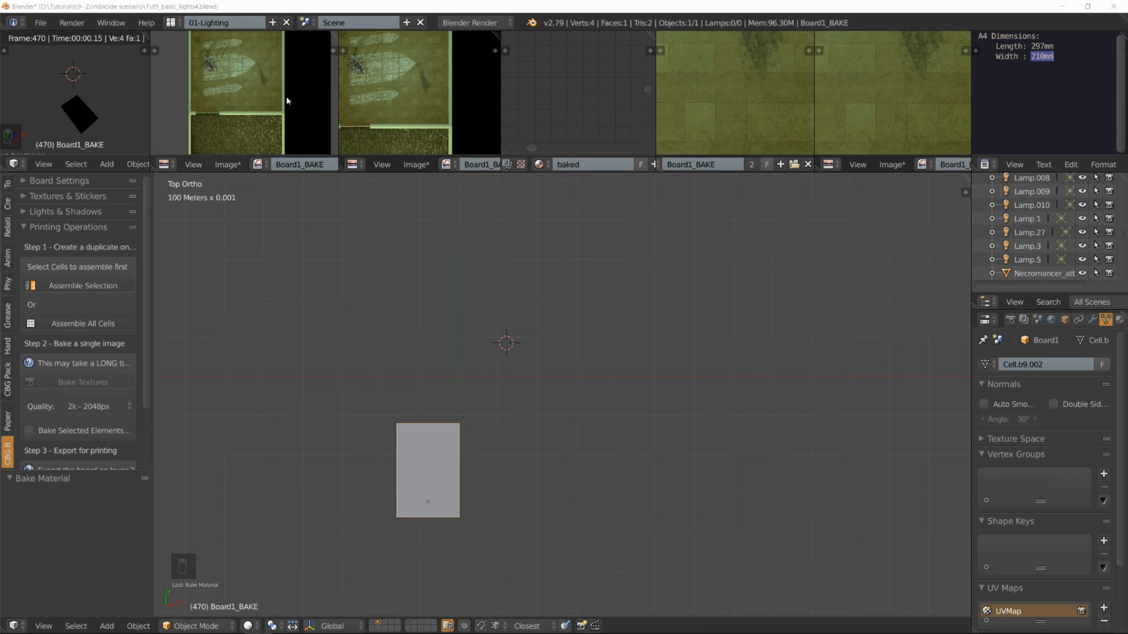
{"action": "scroll", "coordinate": [287, 100], "scroll_direction": "down", "scroll_amount": 2}
{"action": "scroll", "coordinate": [711, 109], "scroll_direction": "down", "scroll_amount": 5}
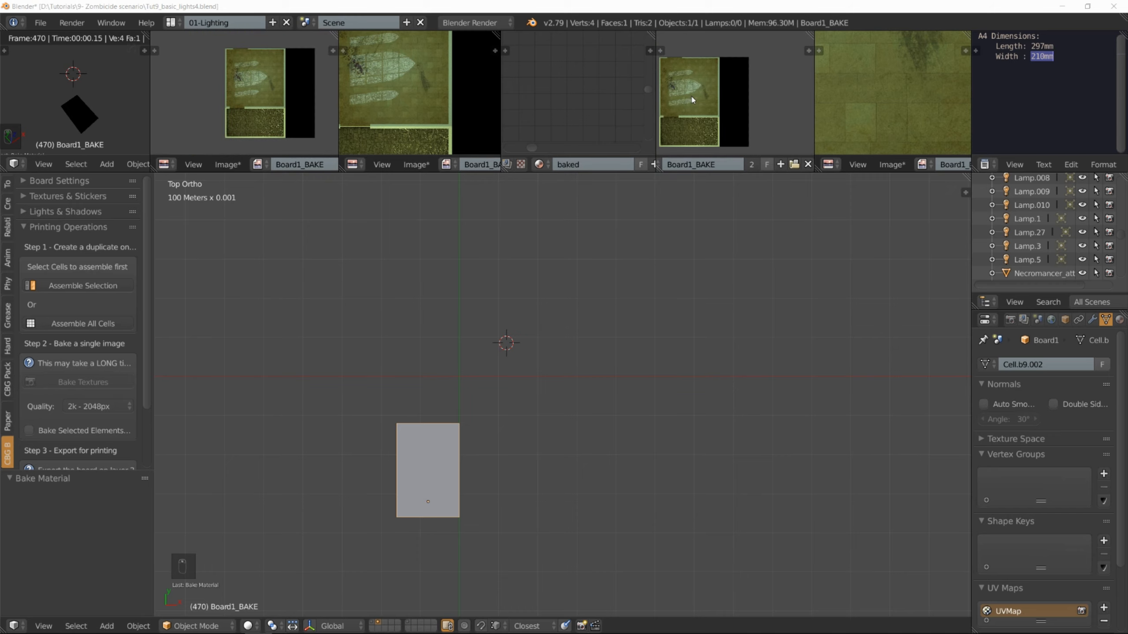
{"action": "middle_click_drag", "start_coordinate": [692, 97], "coordinate": [719, 86]}
{"action": "scroll", "coordinate": [718, 86], "scroll_direction": "up", "scroll_amount": 3}
{"action": "scroll", "coordinate": [717, 85], "scroll_direction": "down", "scroll_amount": 2}
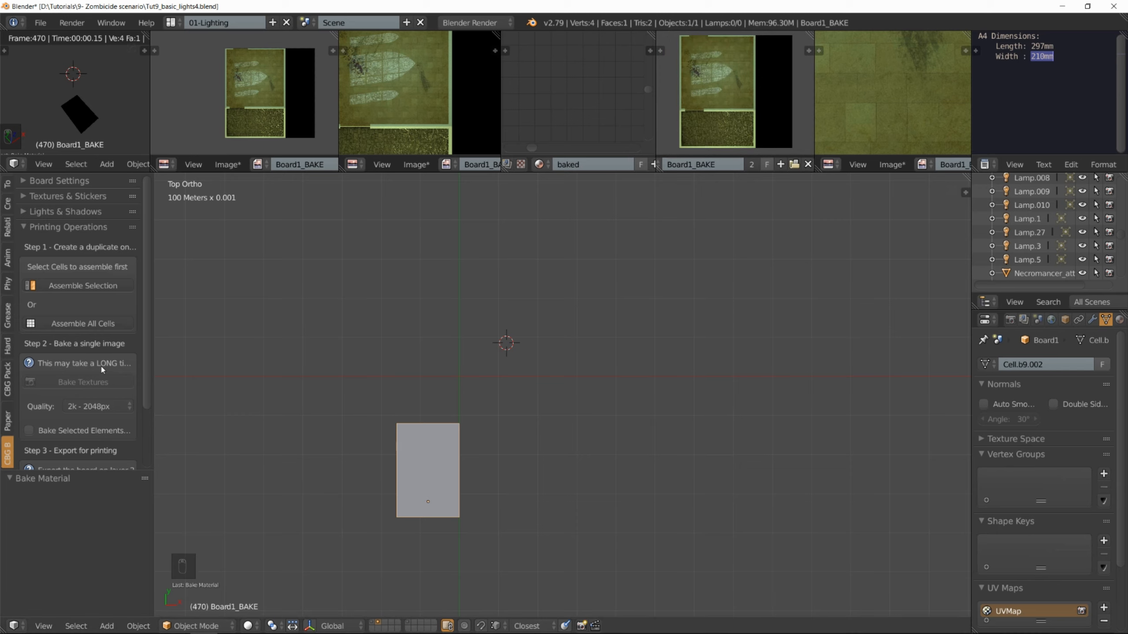
- Start a paper model export of the baked board into the tests folder with the file name Board1.jpg
{"action": "scroll", "coordinate": [102, 370], "scroll_direction": "down", "scroll_amount": 4}
{"action": "left_click", "coordinate": [83, 421]}
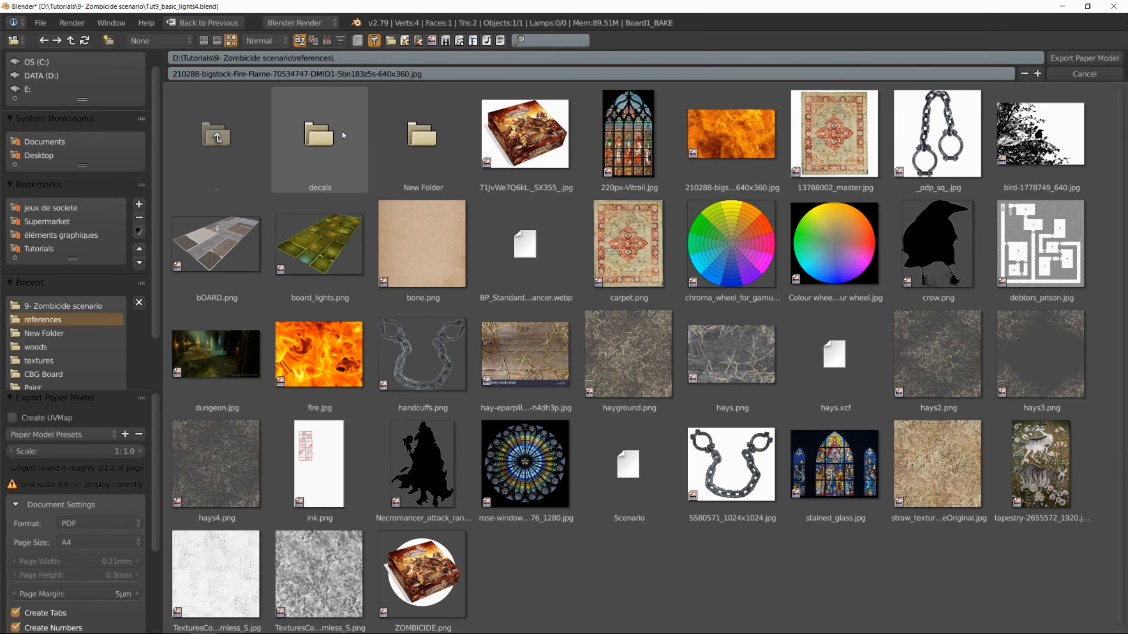
{"action": "left_click", "coordinate": [223, 135]}
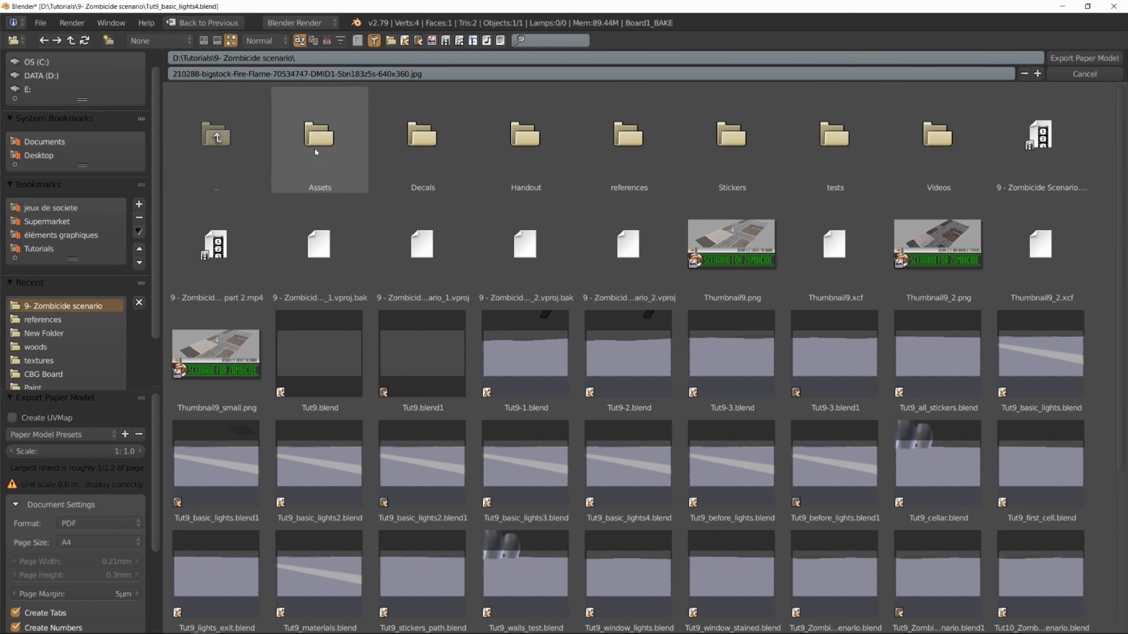
{"action": "left_click", "coordinate": [822, 146]}
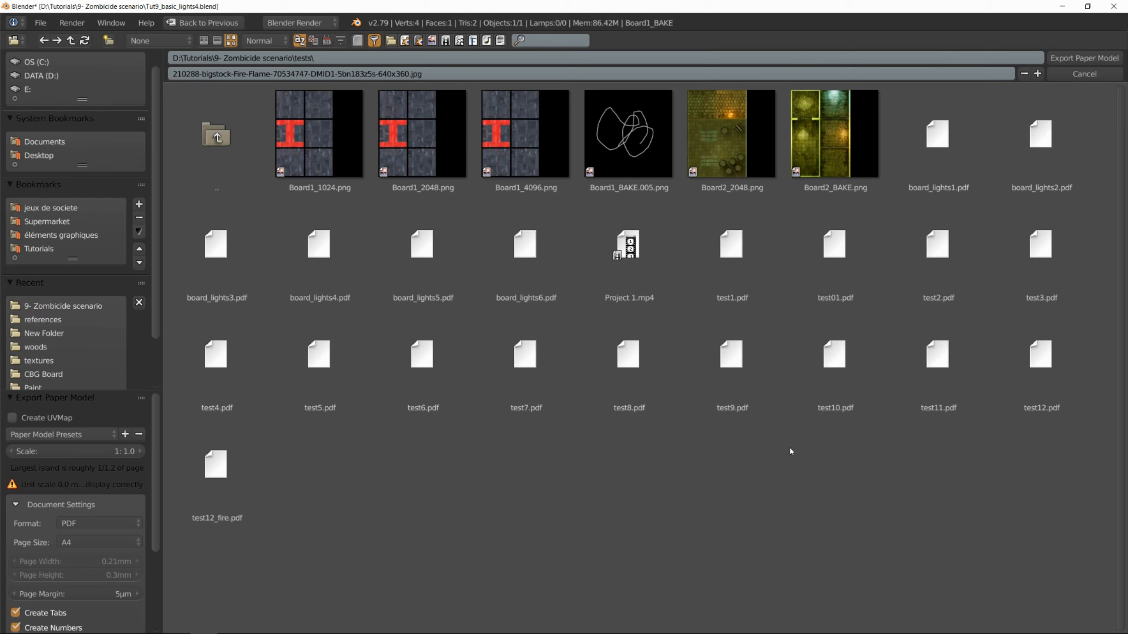
{"action": "left_click", "coordinate": [323, 72]}
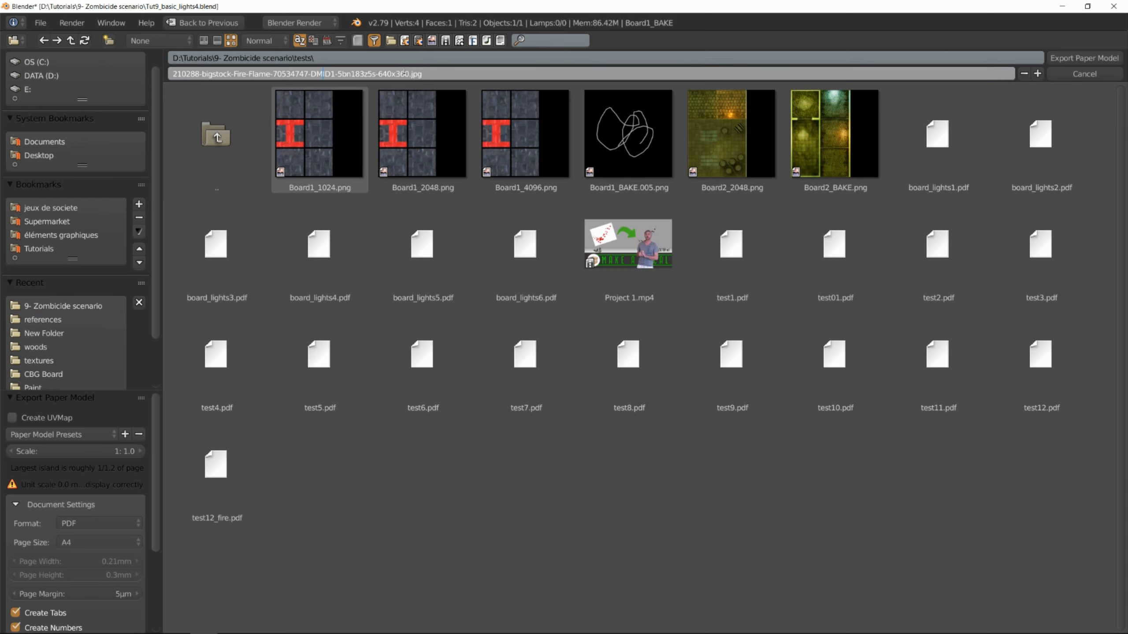
{"action": "left_click_drag", "start_coordinate": [409, 72], "coordinate": [155, 73]}
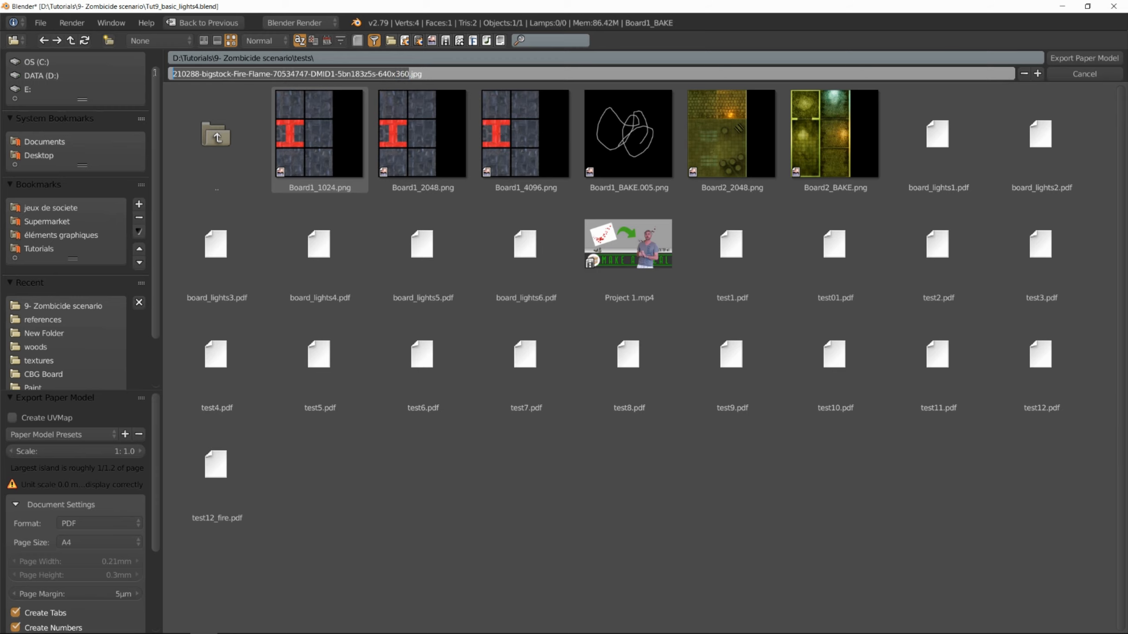
{"action": "type", "text": "Board"}
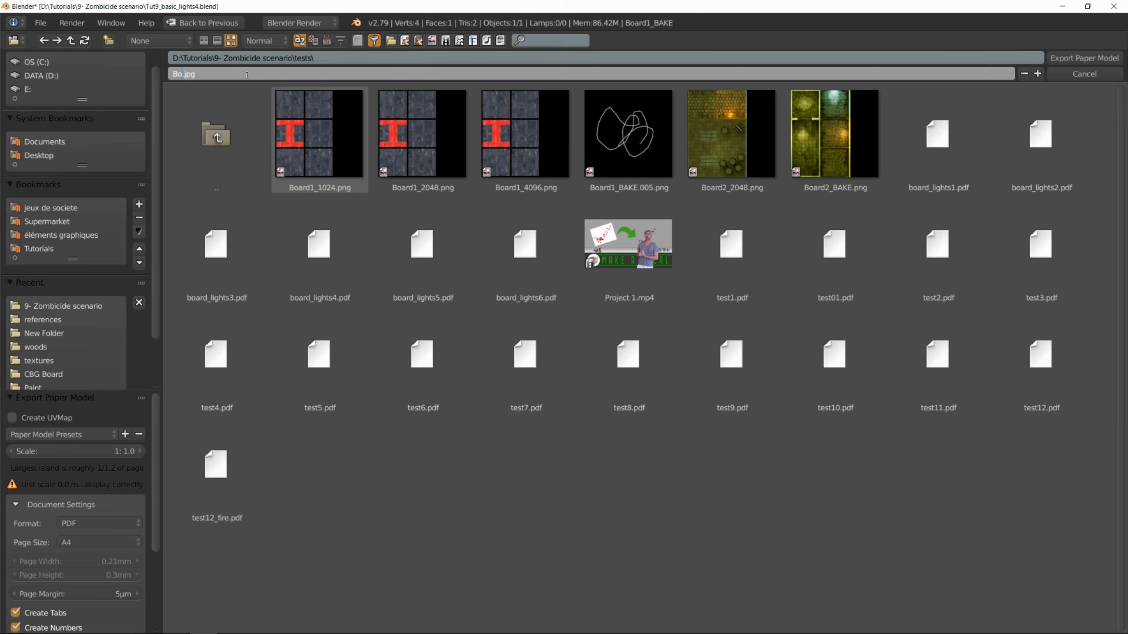
{"action": "type", "text": "1"}
- Disable tabs and numbers in the paper model export settings and take the textures from materials
{"action": "scroll", "coordinate": [102, 502], "scroll_direction": "down", "scroll_amount": 6}
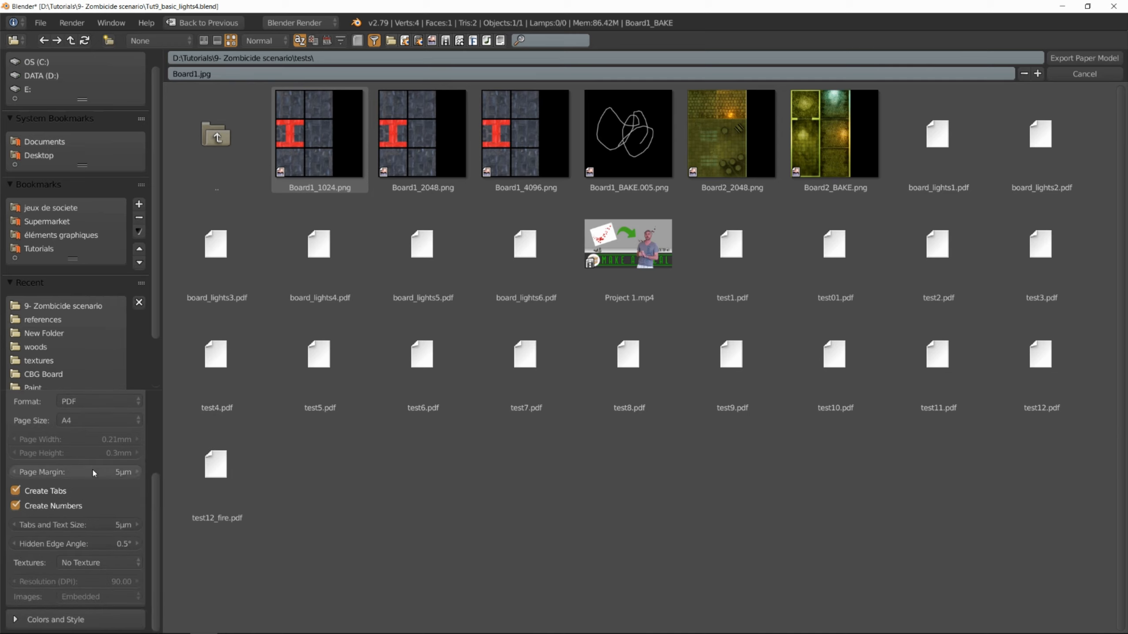
{"action": "left_click", "coordinate": [62, 491]}
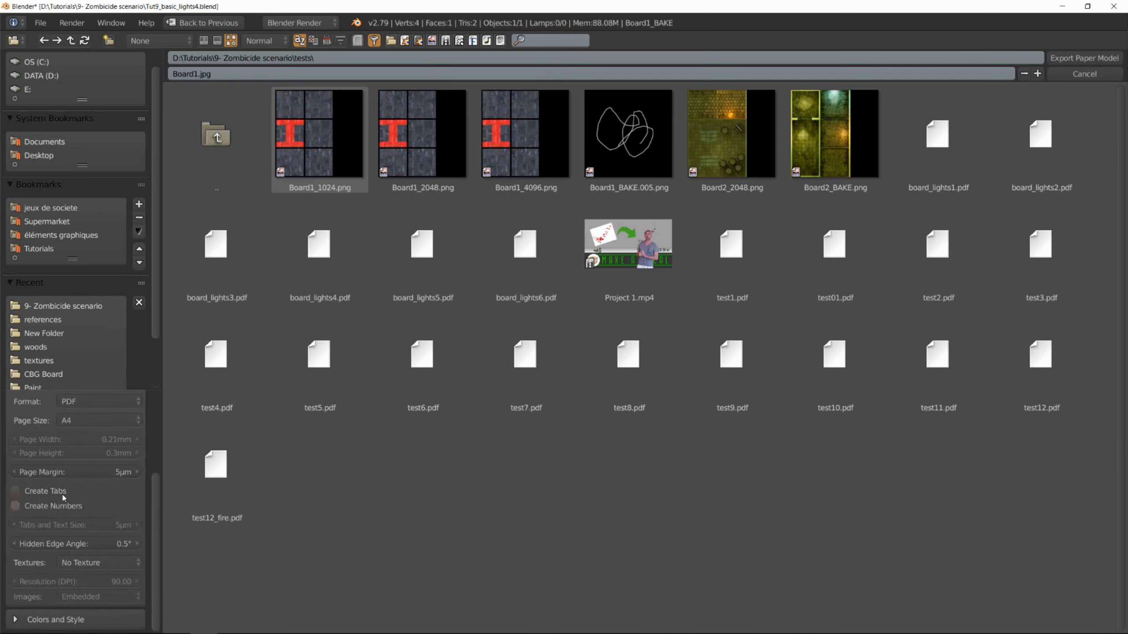
{"action": "left_click", "coordinate": [65, 498]}
{"action": "left_click", "coordinate": [91, 563]}
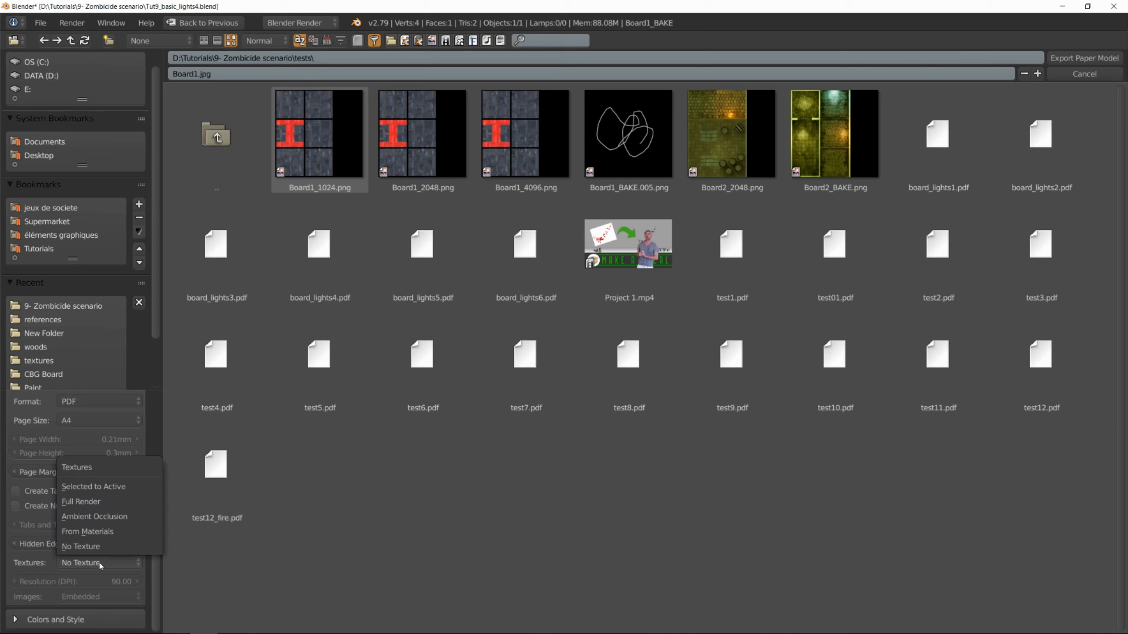
{"action": "left_click", "coordinate": [102, 534]}
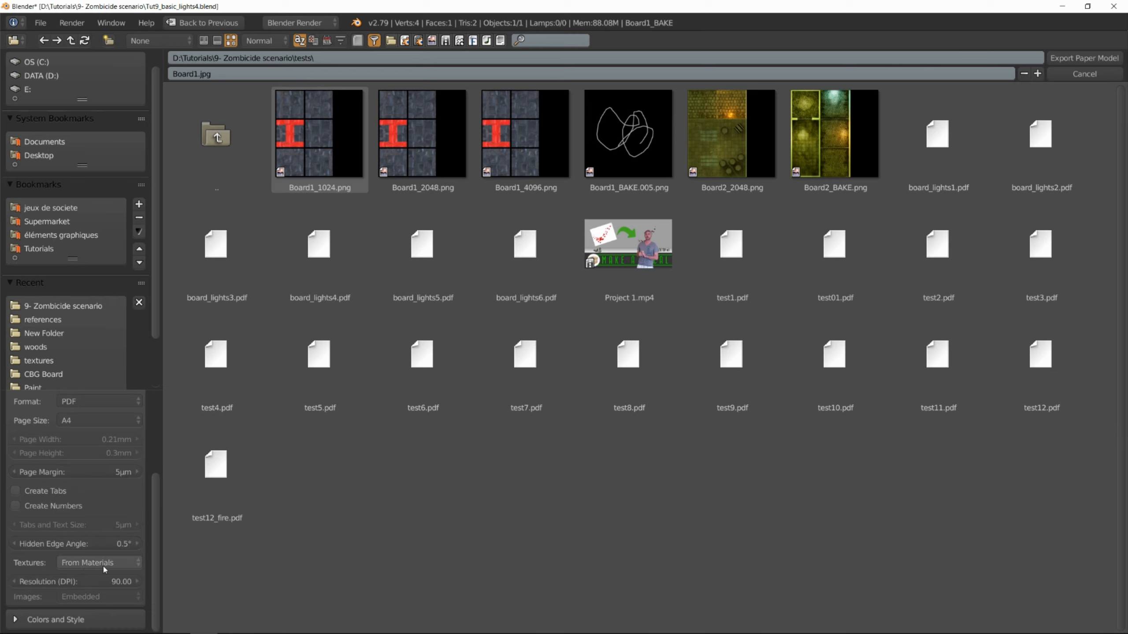